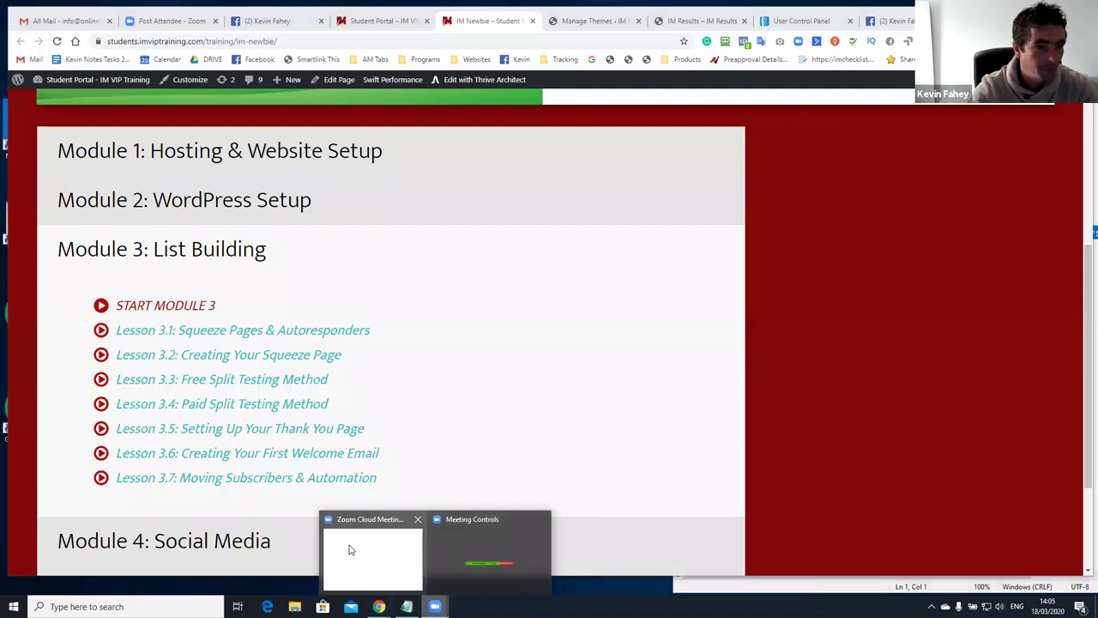
Switch from the Zoom window to the Facebook tab showing the live 'Day #3 IM Newbie Lockdown' post
{"action": "left_click", "coordinate": [400, 549]}
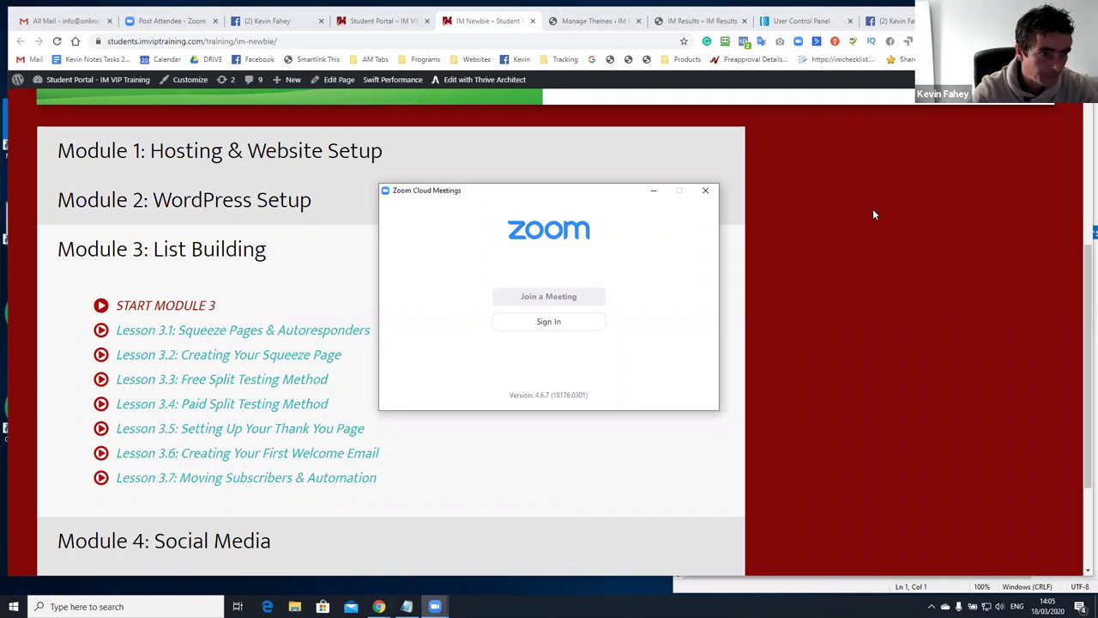
{"action": "left_click", "coordinate": [905, 21]}
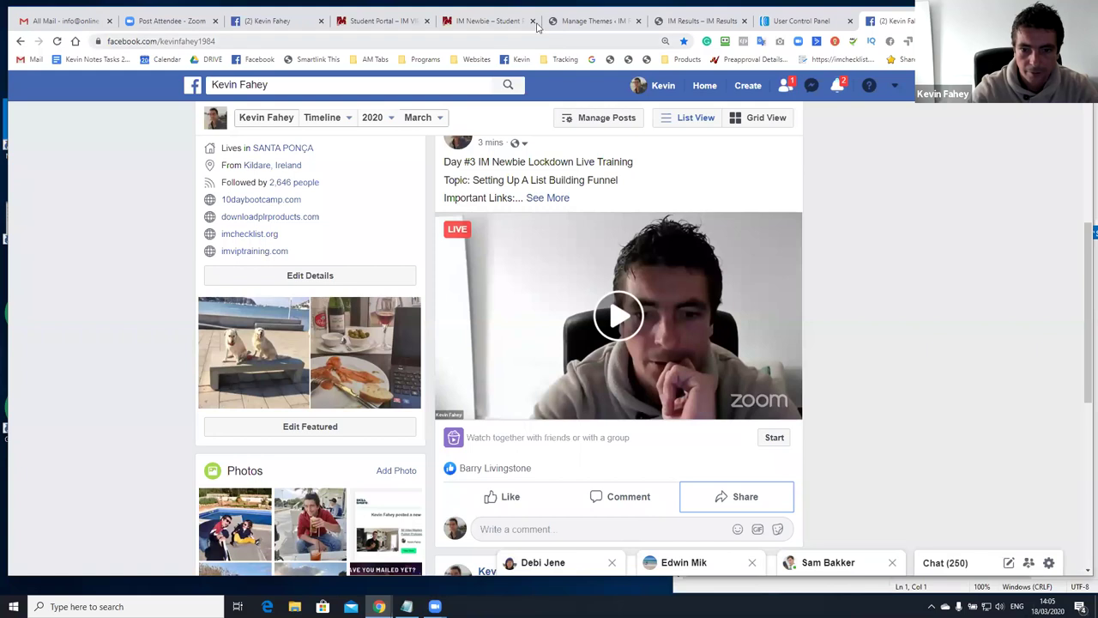
Review the headline of the IM Results opt-in page '10 Easy Ways to Quickly Get More Leads'
{"action": "left_click", "coordinate": [478, 21]}
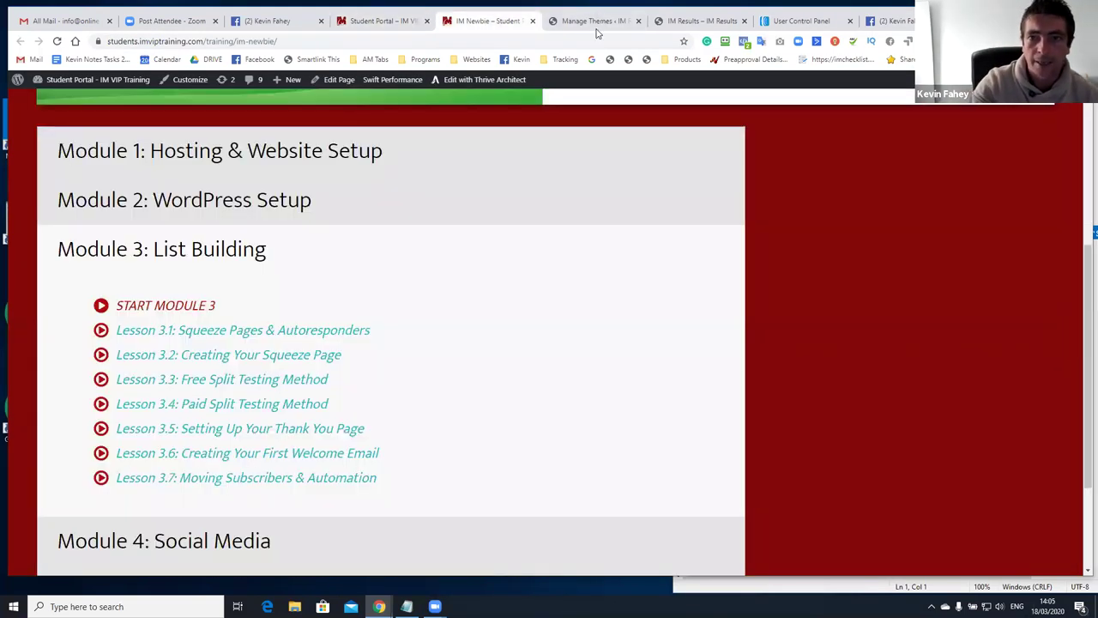
{"action": "left_click", "coordinate": [592, 21]}
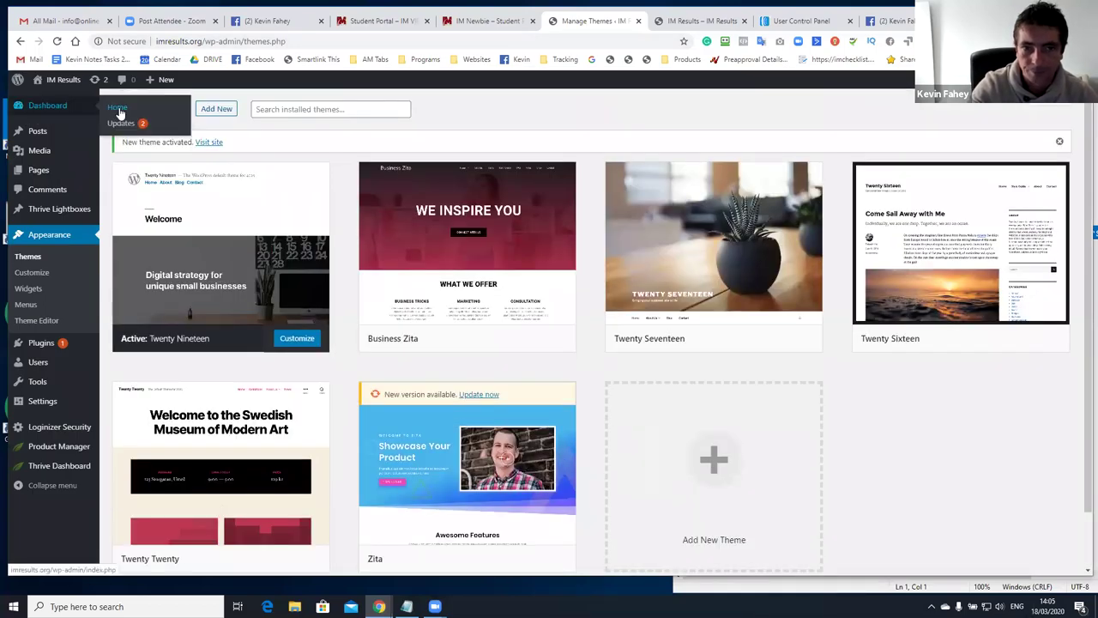
{"action": "left_click", "coordinate": [119, 113]}
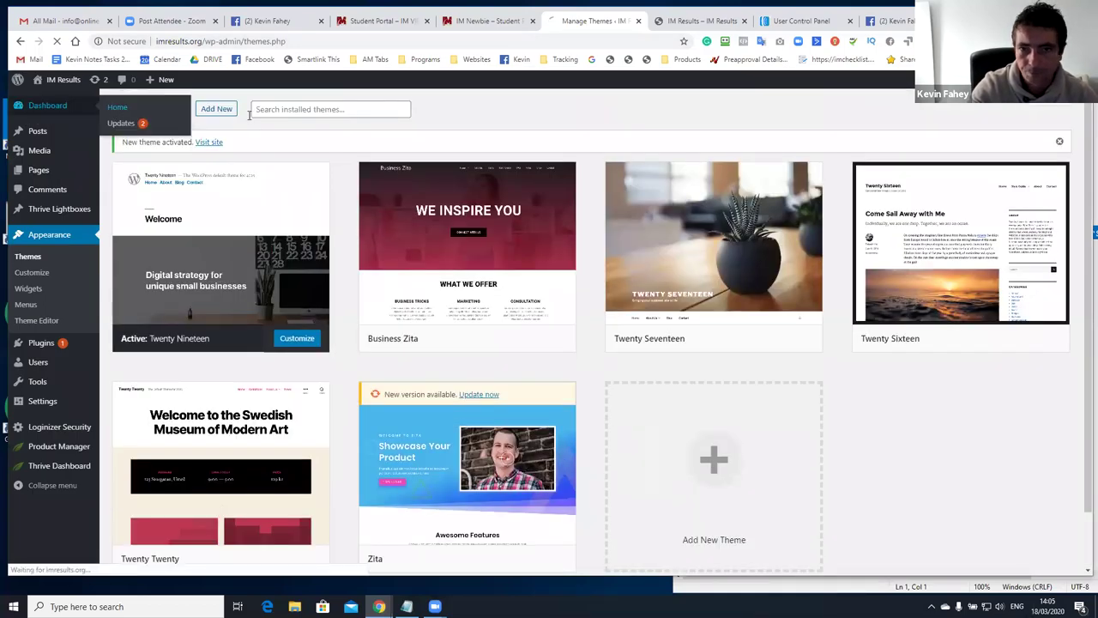
{"action": "left_click", "coordinate": [696, 22]}
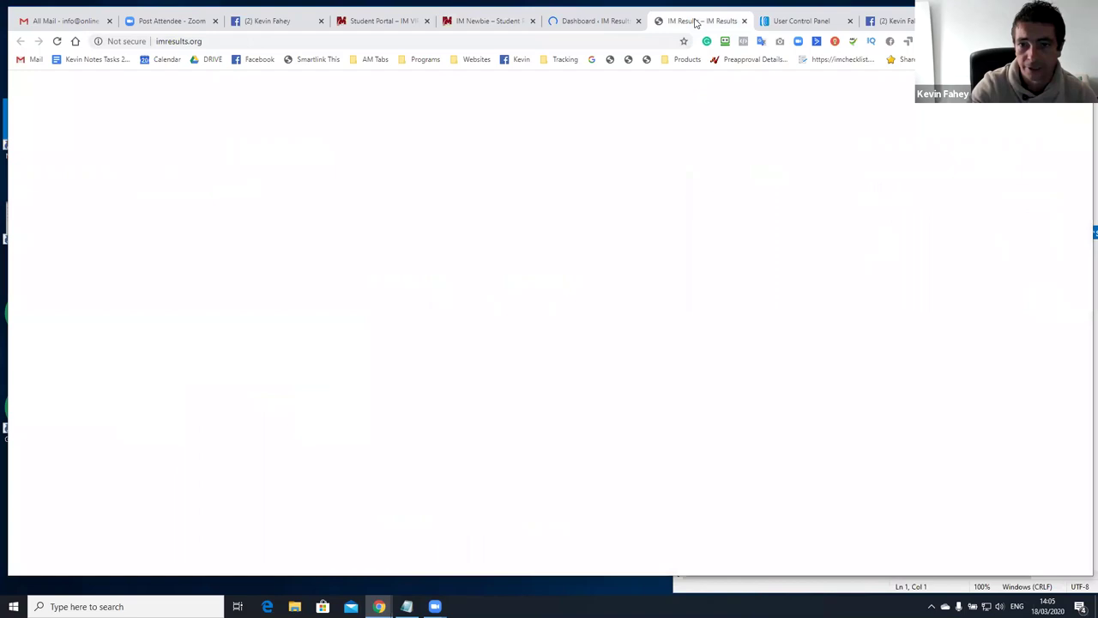
{"action": "left_click", "coordinate": [216, 45]}
{"action": "left_click", "coordinate": [357, 204]}
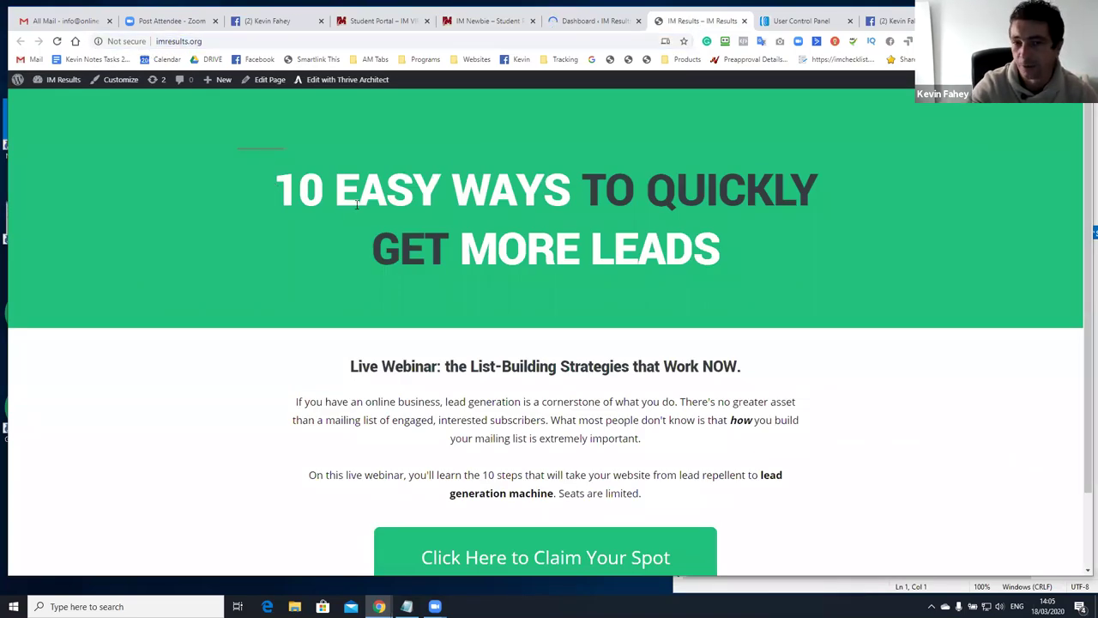
{"action": "triple_click", "coordinate": [357, 204]}
{"action": "left_click_drag", "start_coordinate": [750, 262], "coordinate": [276, 153]}
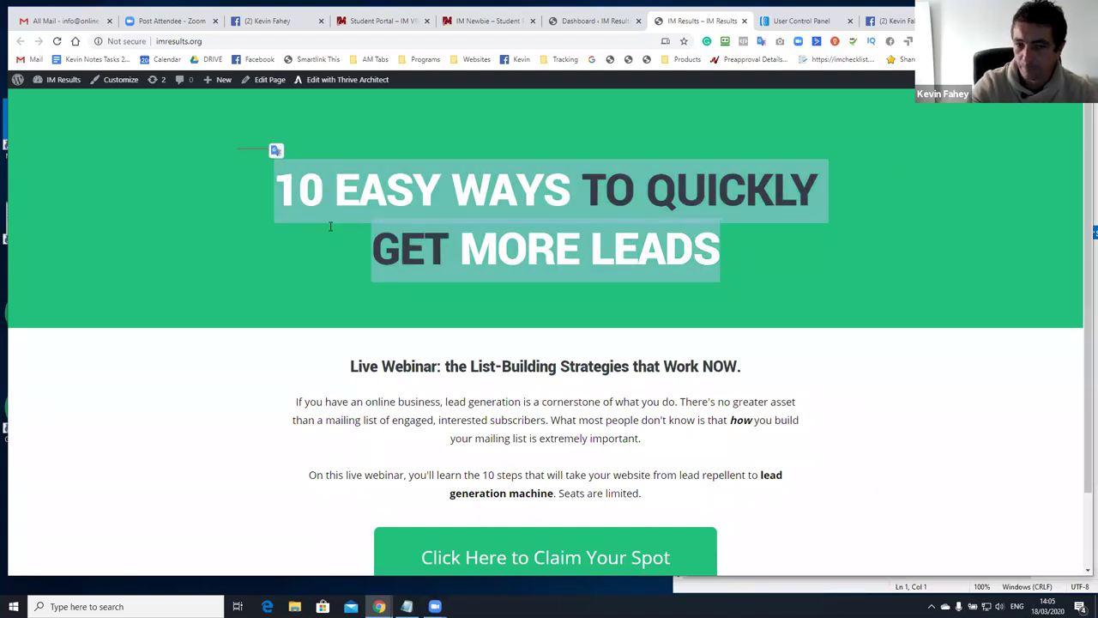
Preview the Email and Name signup popup, close it, and go to the WordPress dashboard
{"action": "scroll", "coordinate": [380, 216], "scroll_direction": "down", "scroll_amount": 1}
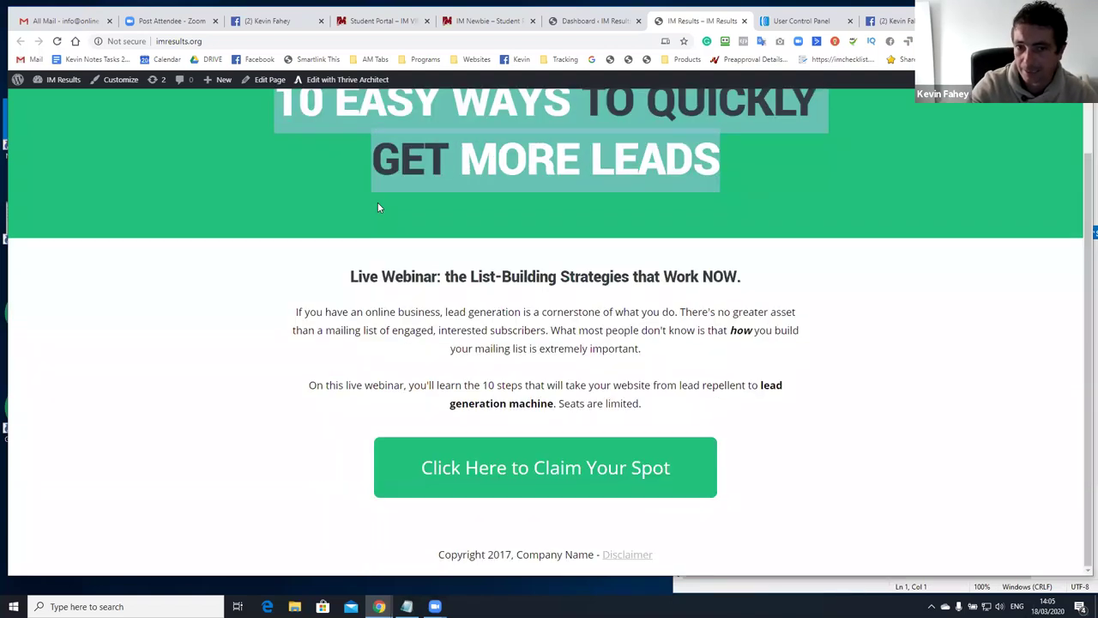
{"action": "left_click", "coordinate": [503, 467]}
{"action": "key", "text": "Escape"}
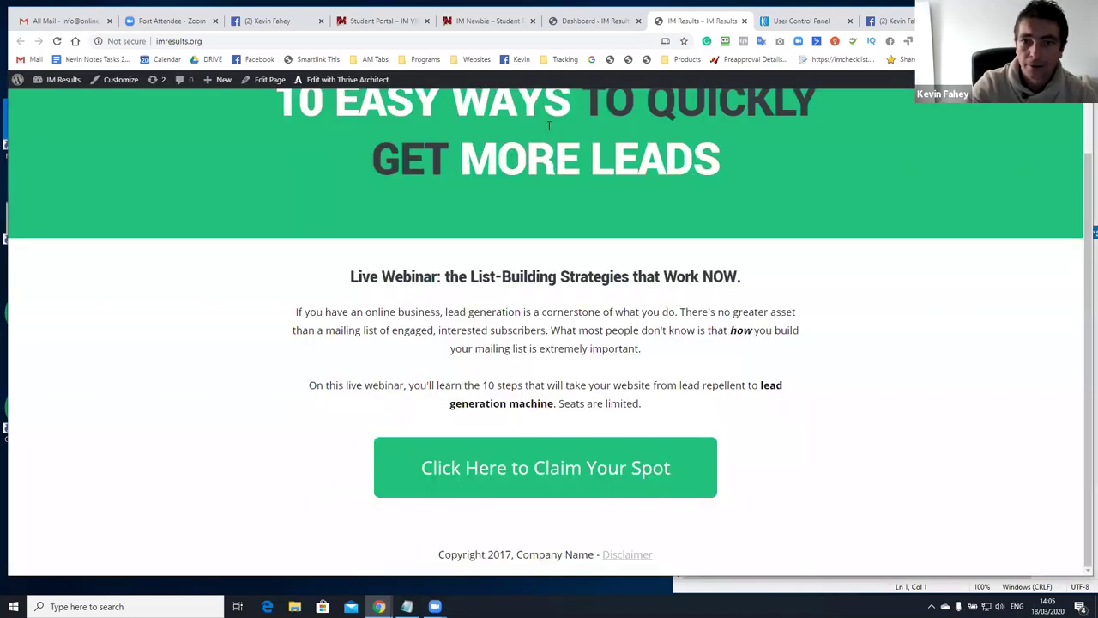
{"action": "left_click", "coordinate": [583, 23]}
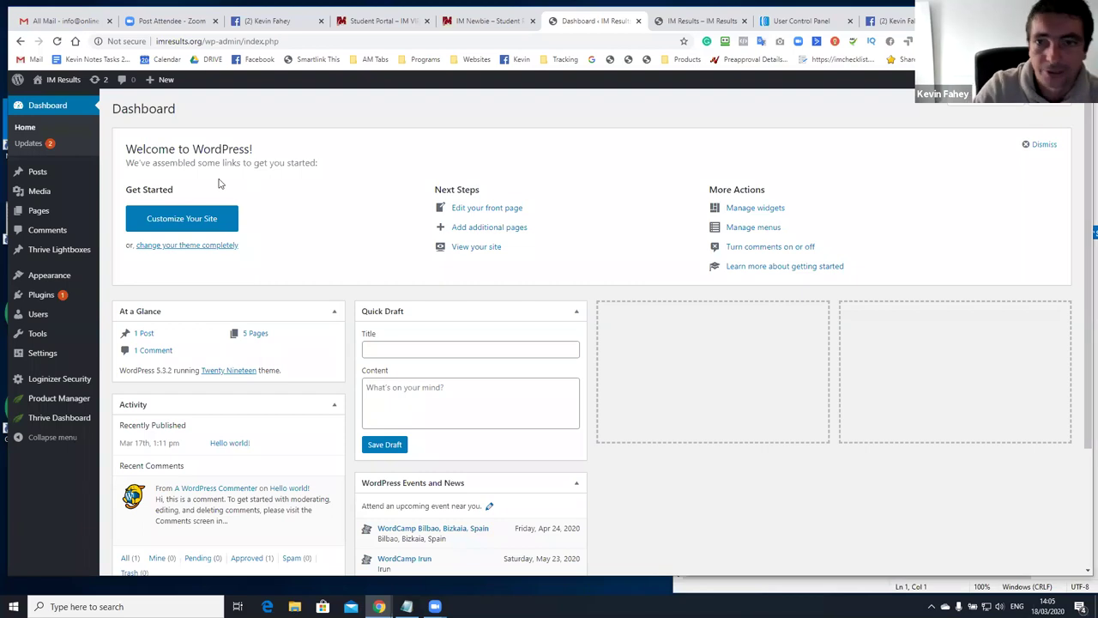
Update the Akismet Anti-Spam plugin from Dashboard > Updates
{"action": "left_click", "coordinate": [47, 126]}
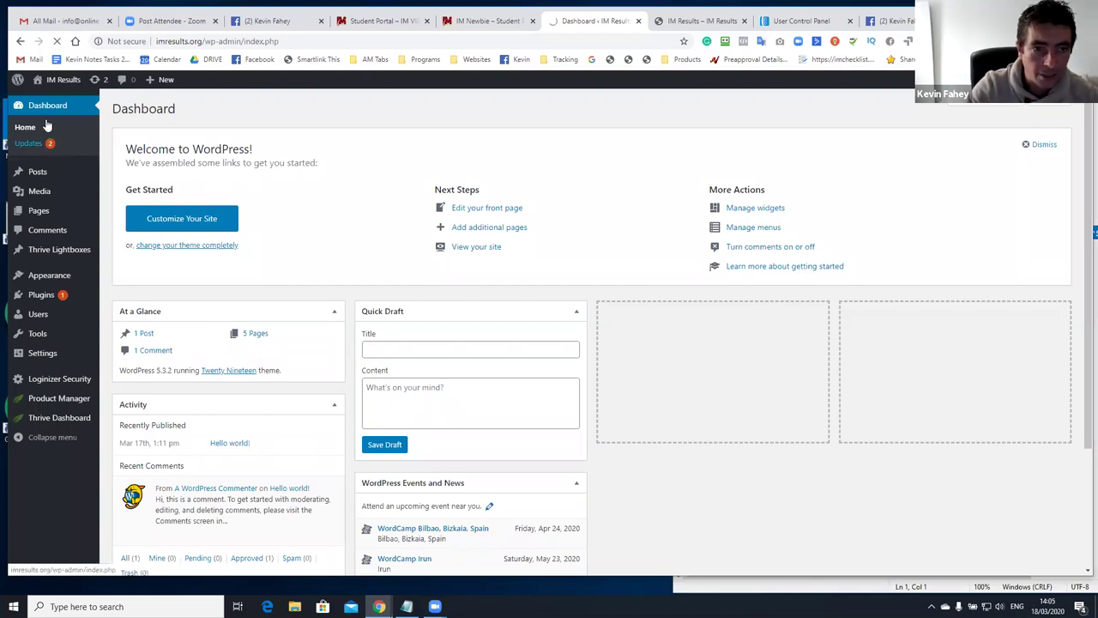
{"action": "left_click", "coordinate": [53, 144]}
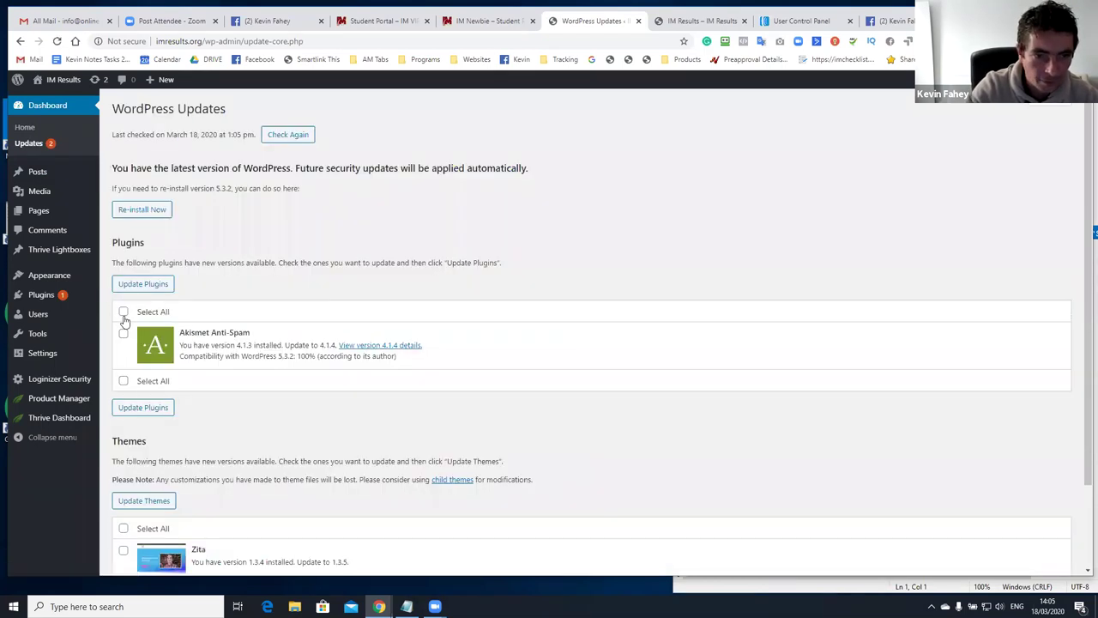
{"action": "left_click", "coordinate": [124, 311]}
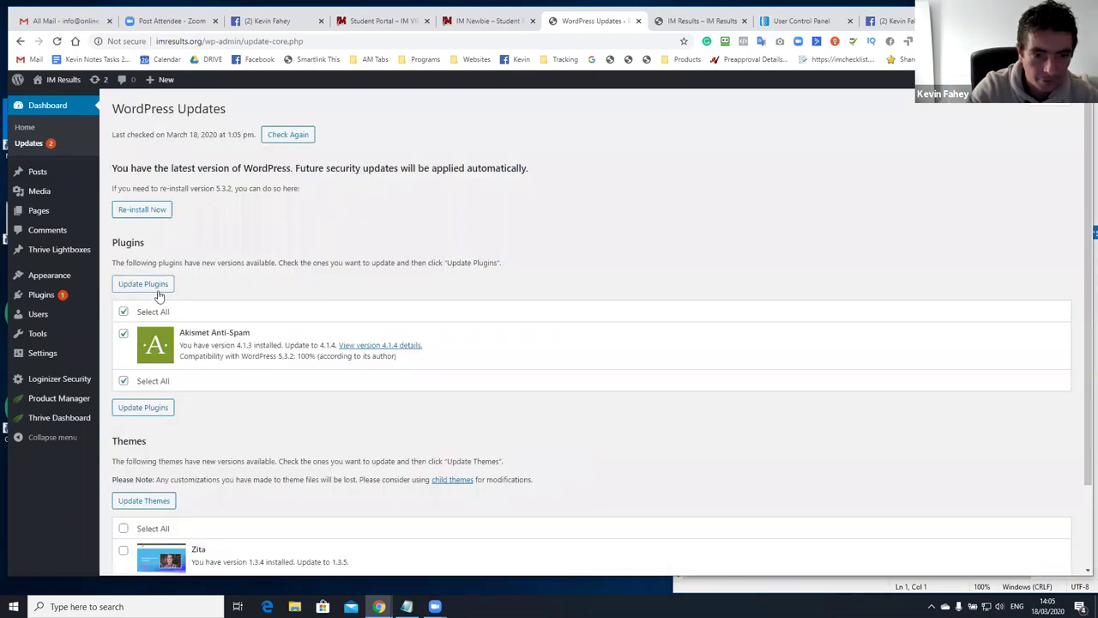
{"action": "left_click", "coordinate": [158, 288]}
{"action": "scroll", "coordinate": [159, 296], "scroll_direction": "down", "scroll_amount": 3}
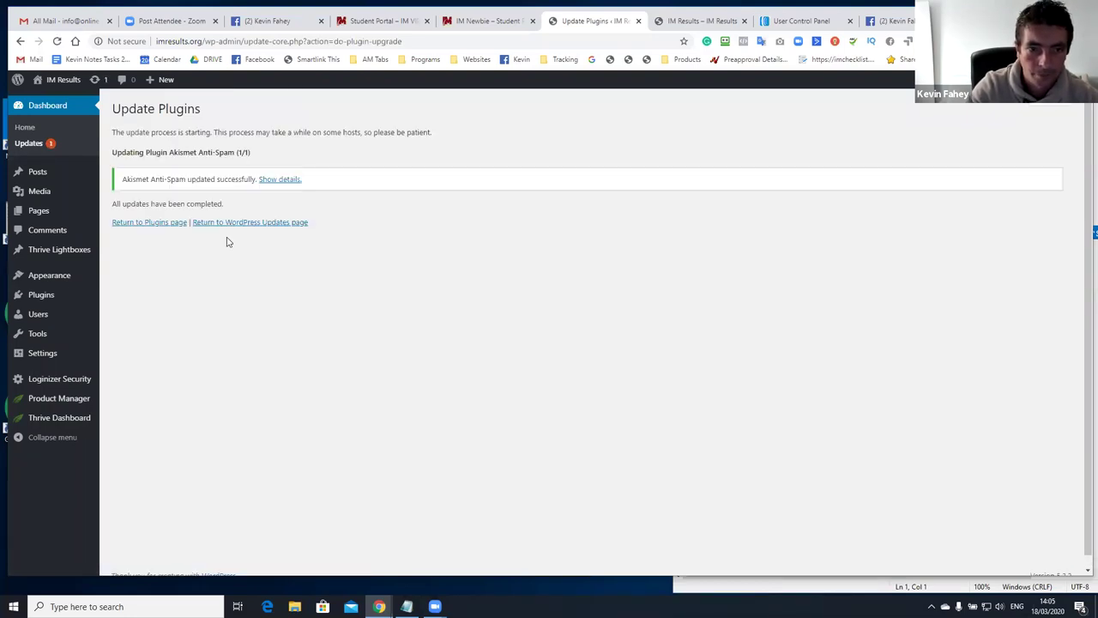
{"action": "left_click", "coordinate": [239, 225]}
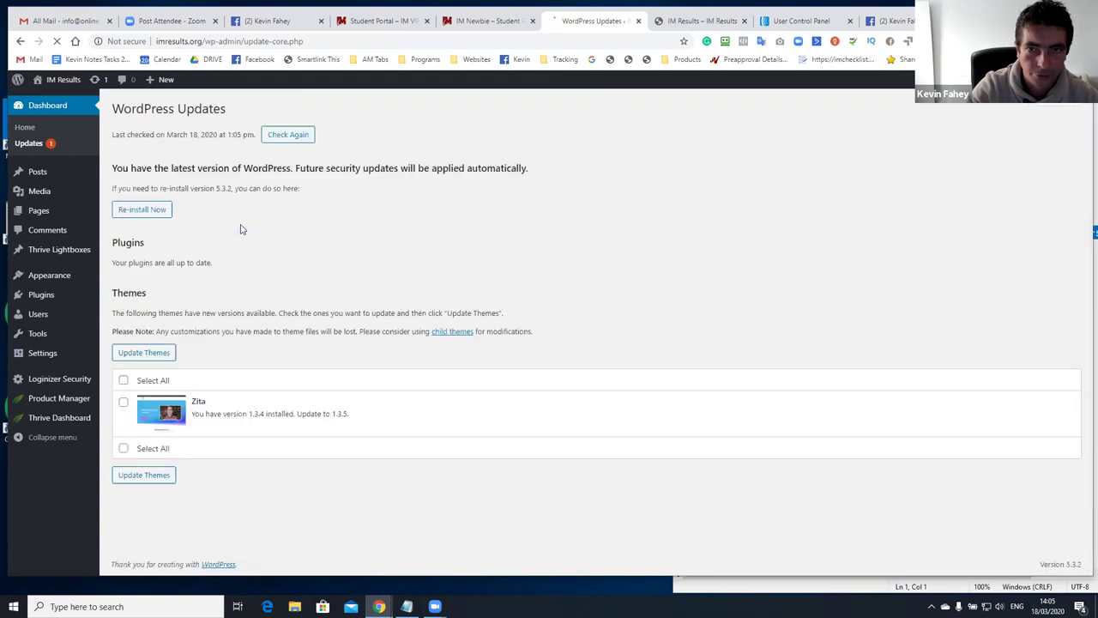
Update the Zita theme so plugins and themes are all current on WordPress 5.3.2
{"action": "left_click", "coordinate": [125, 381]}
{"action": "left_click", "coordinate": [146, 353]}
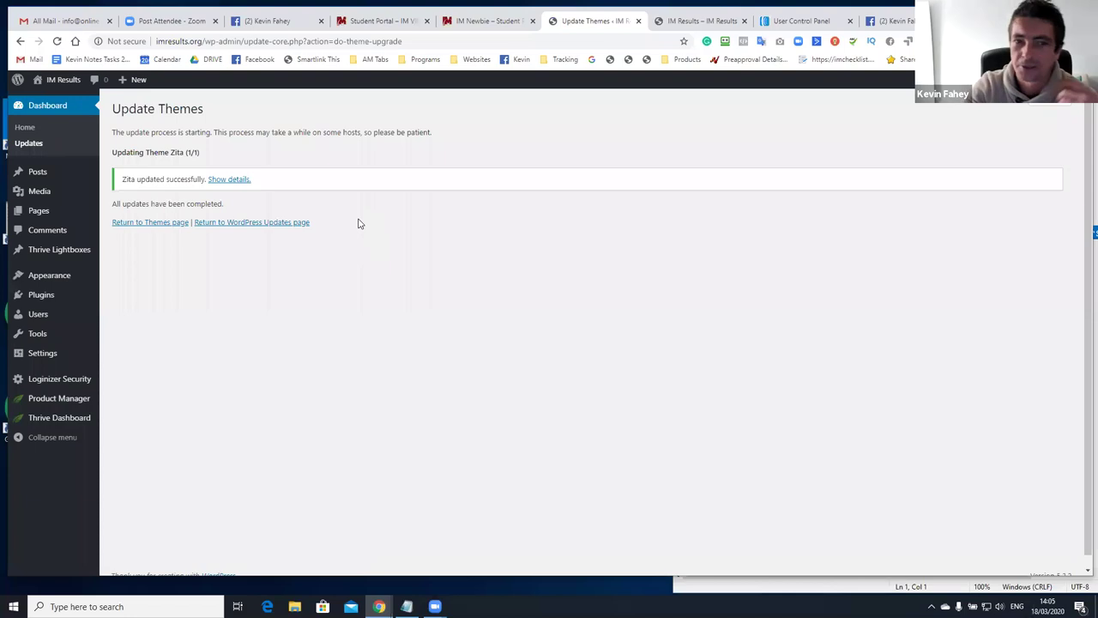
{"action": "left_click", "coordinate": [296, 225]}
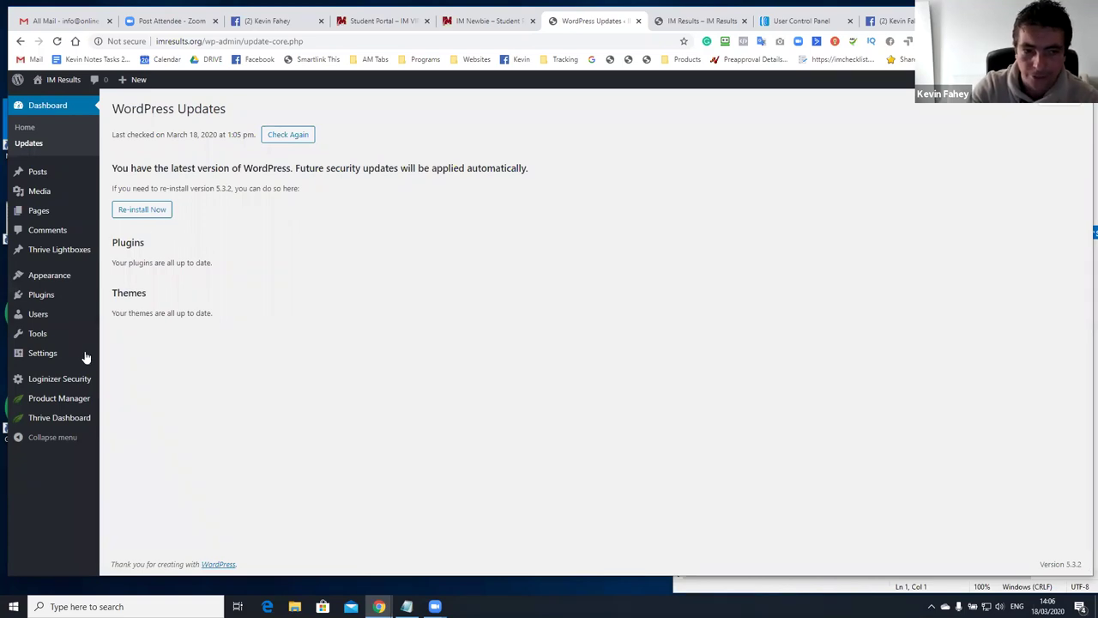
{"action": "mouse_move", "coordinate": [68, 392]}
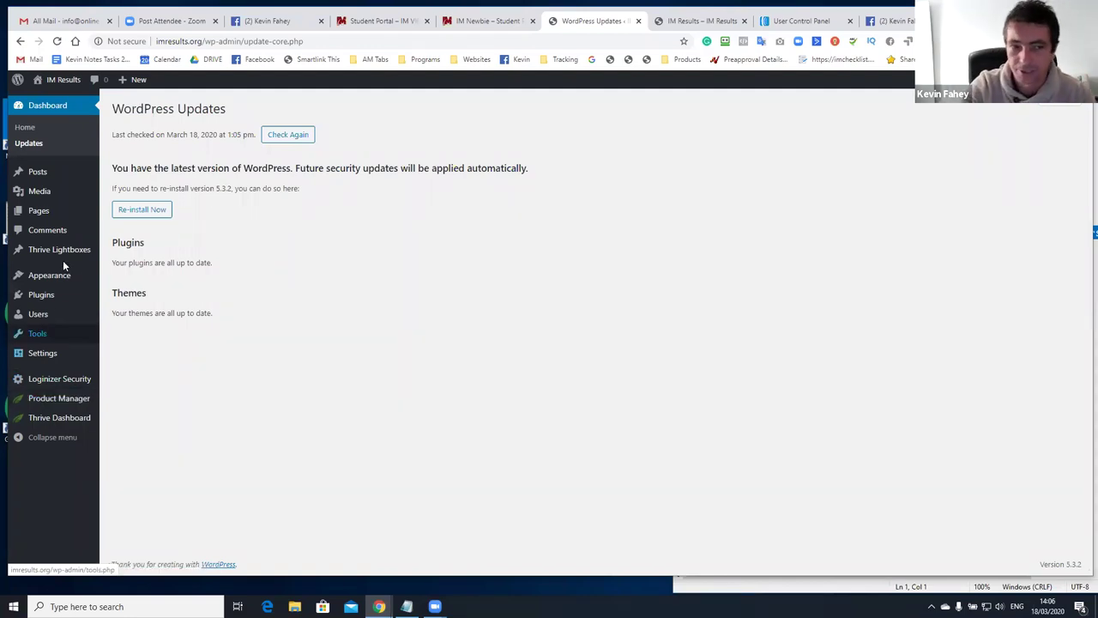
{"action": "mouse_move", "coordinate": [76, 253]}
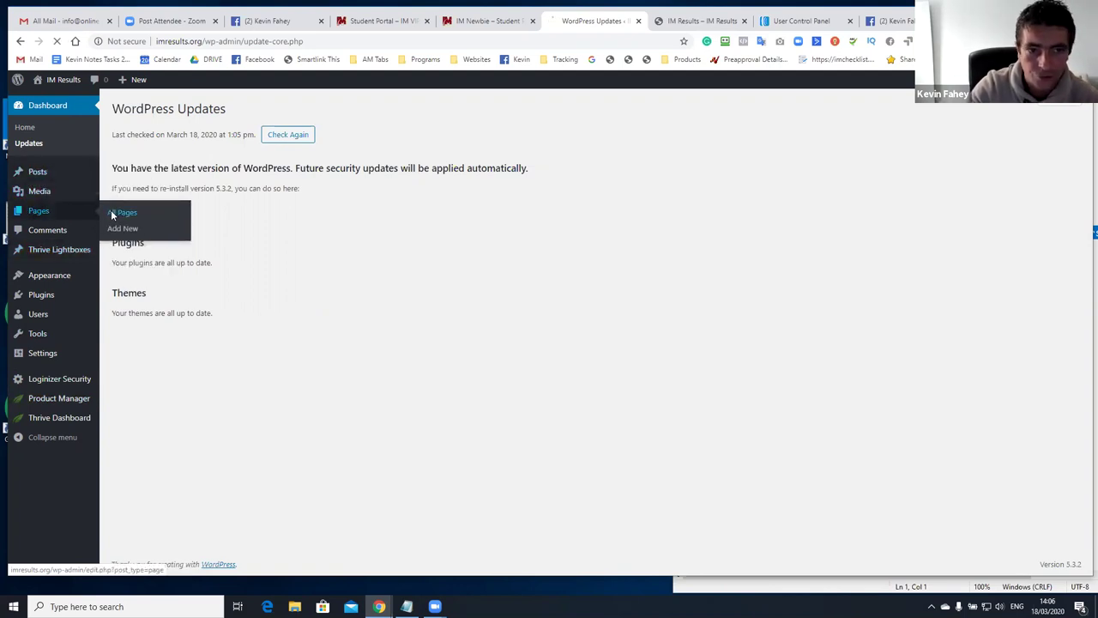
Start a new page from the All Pages list of six pages
{"action": "left_click", "coordinate": [119, 217]}
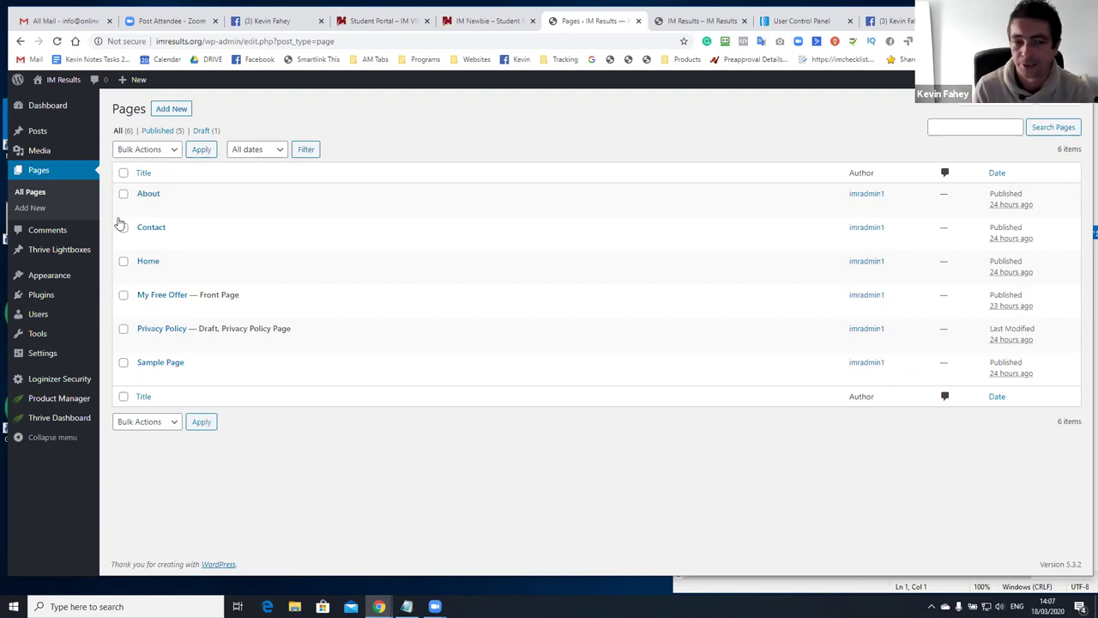
{"action": "left_click", "coordinate": [172, 110]}
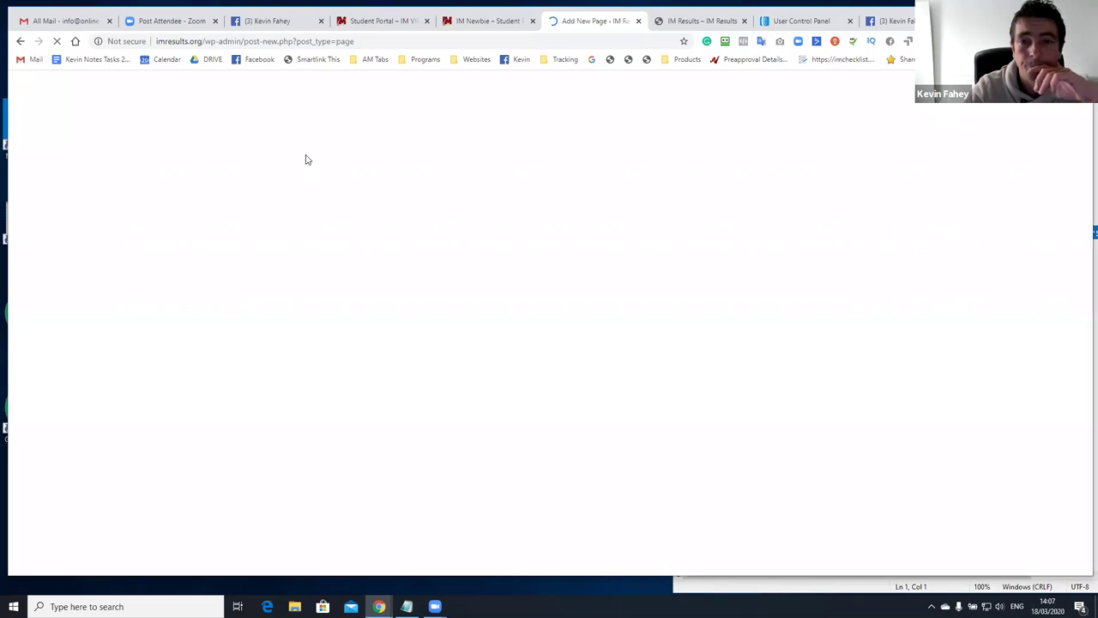
Title the new page 'Free IM Newbie Lockdown Training' and publish it
{"action": "left_click", "coordinate": [284, 176]}
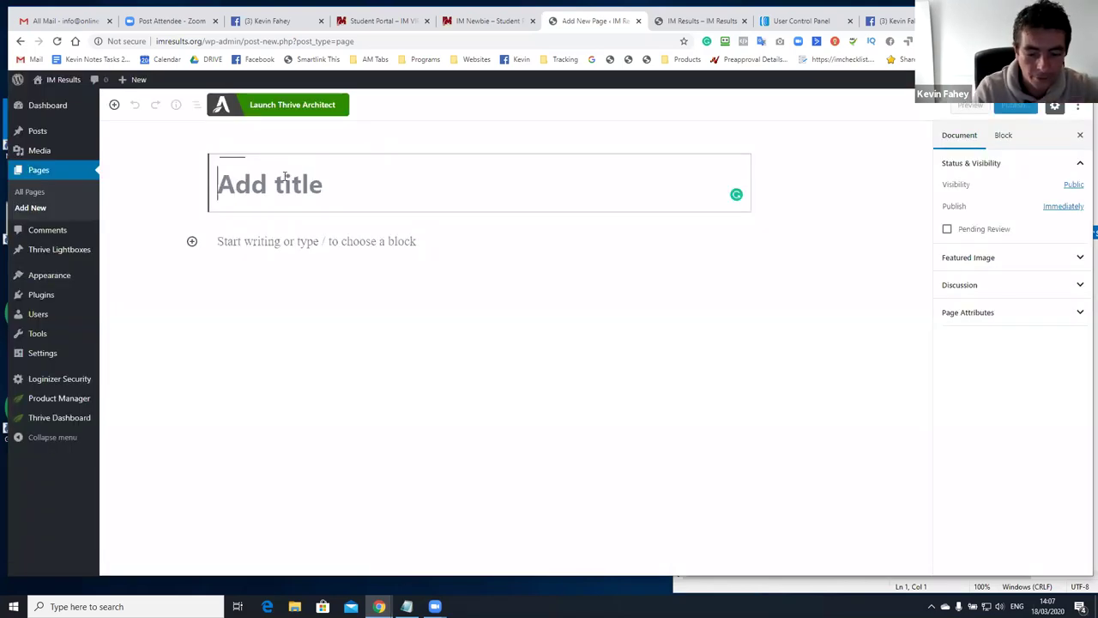
{"action": "type", "text": "Free IO<"}
{"action": "key", "text": "BackSpace"}
{"action": "key", "text": "BackSpace"}
{"action": "type", "text": "M Newbie L"}
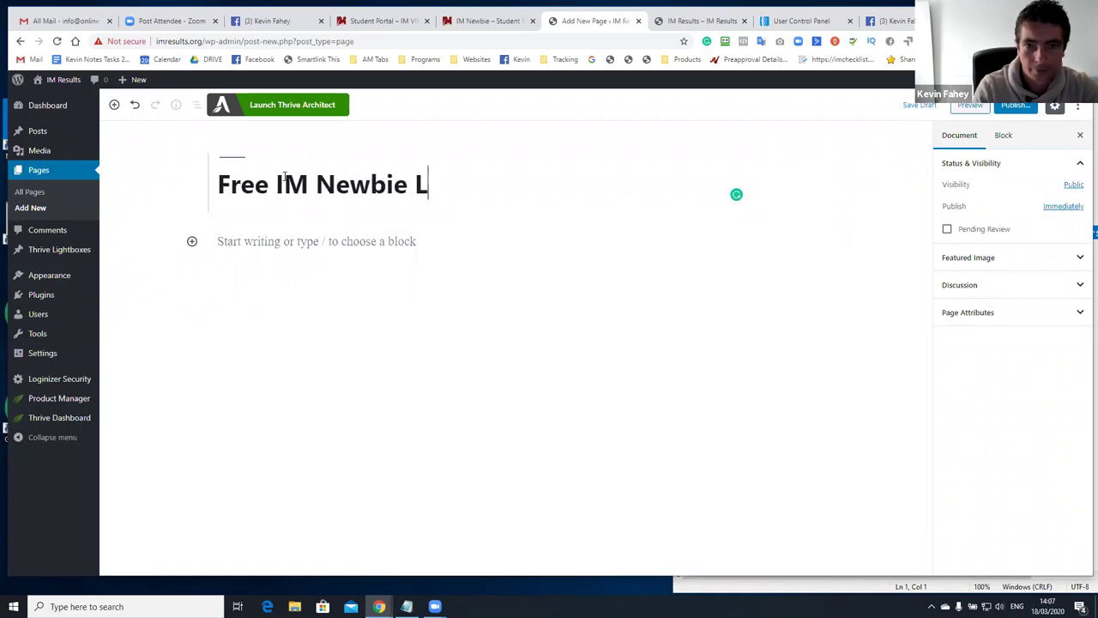
{"action": "type", "text": "ockdown Training"}
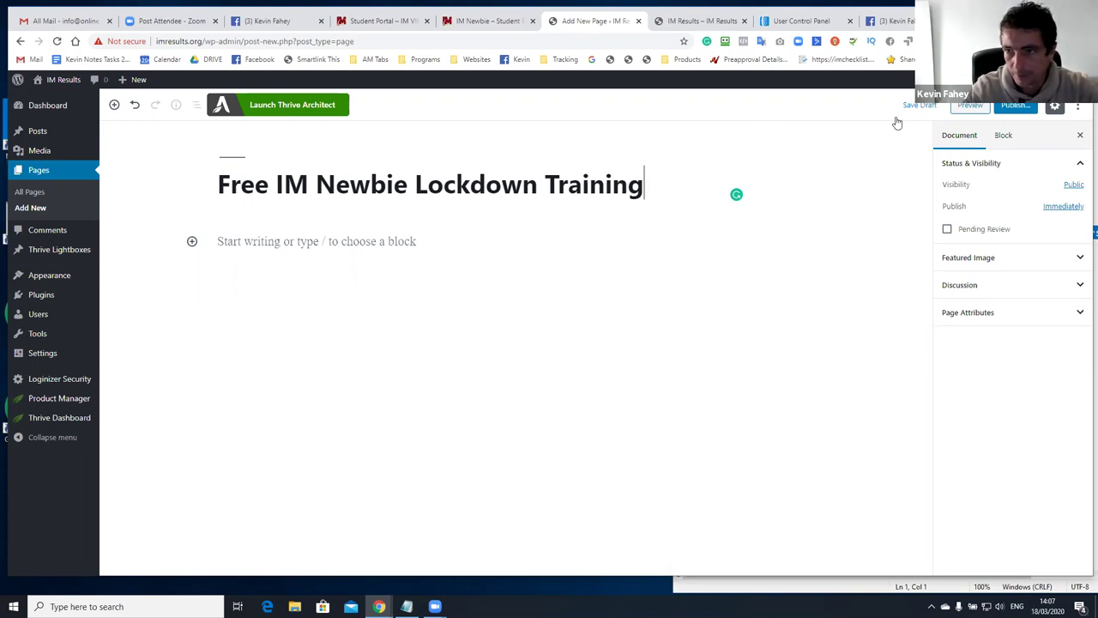
{"action": "left_click", "coordinate": [1015, 105]}
{"action": "left_click", "coordinate": [1023, 104]}
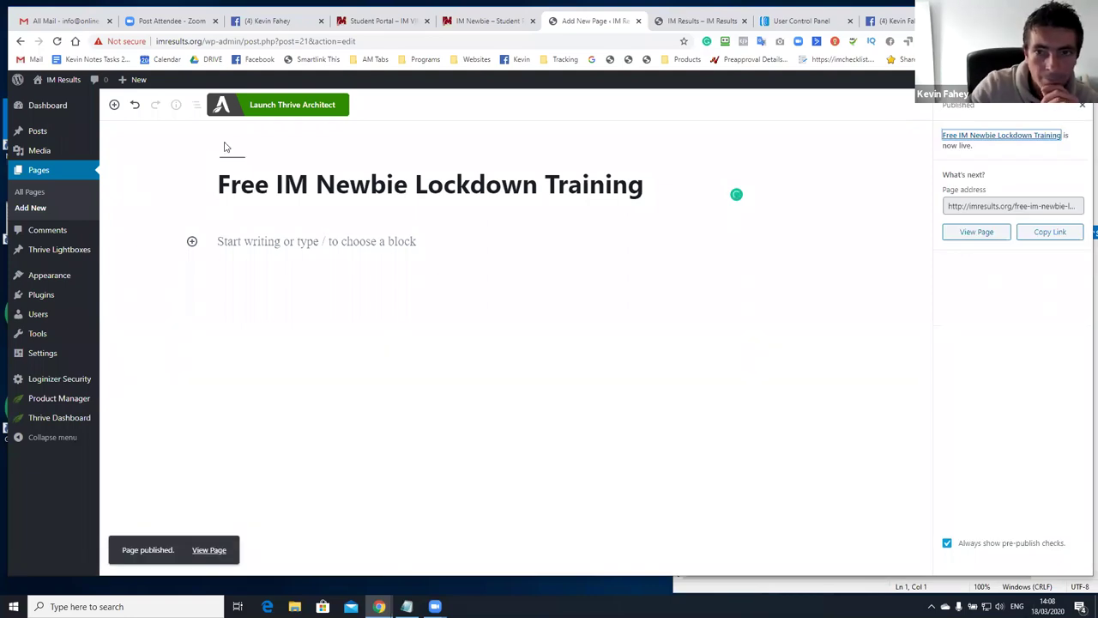
Copy that title into a second new page opened from All Pages in a new tab
{"action": "right_click", "coordinate": [46, 193]}
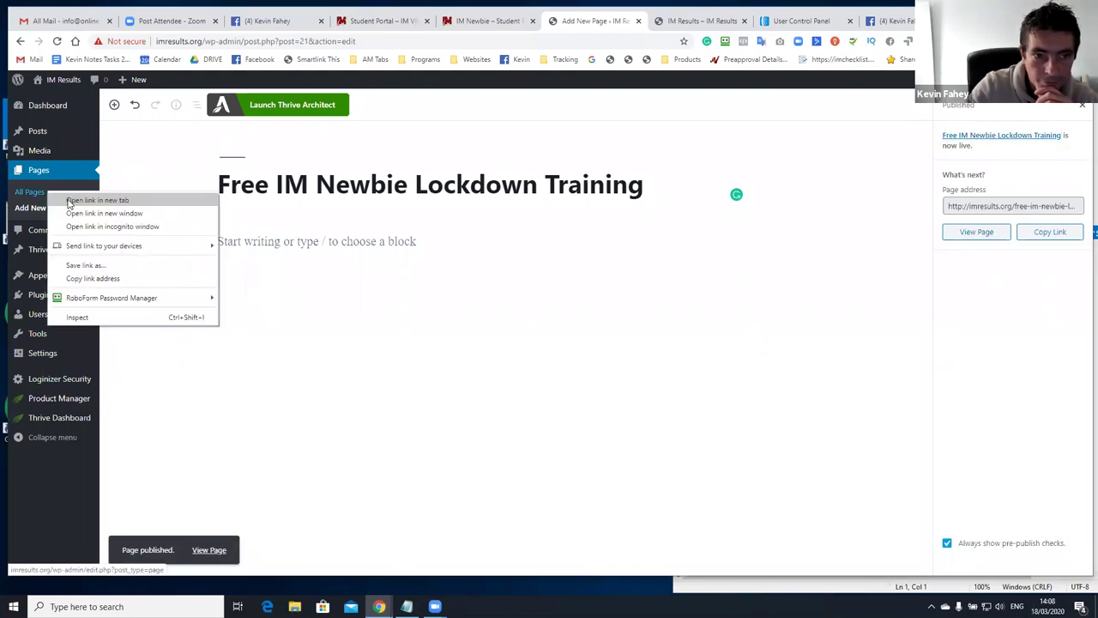
{"action": "left_click", "coordinate": [70, 202]}
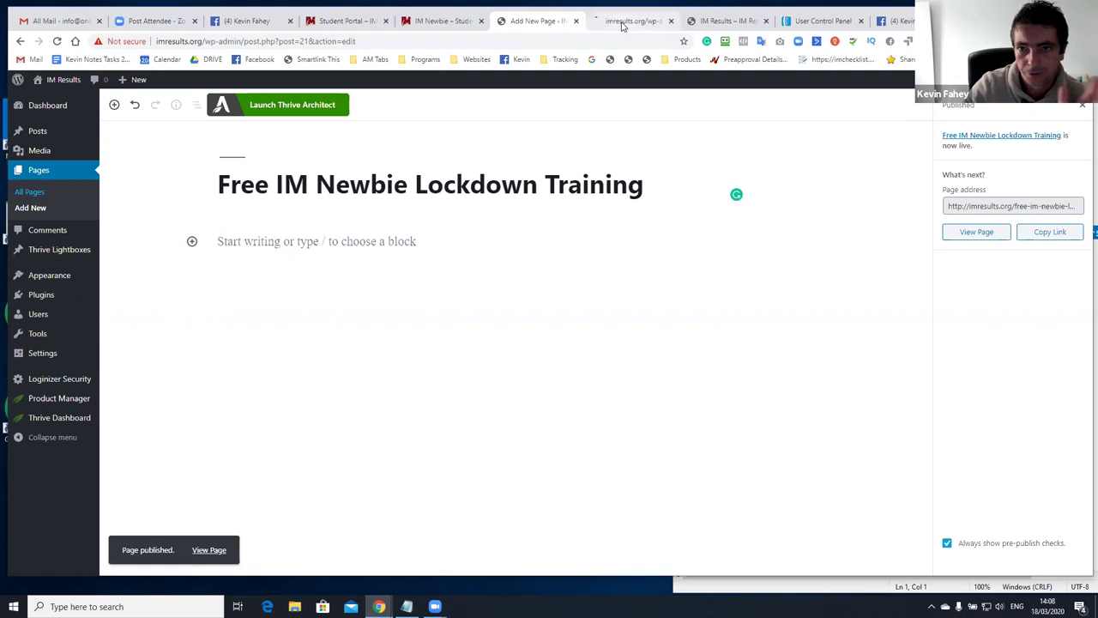
{"action": "left_click", "coordinate": [623, 26]}
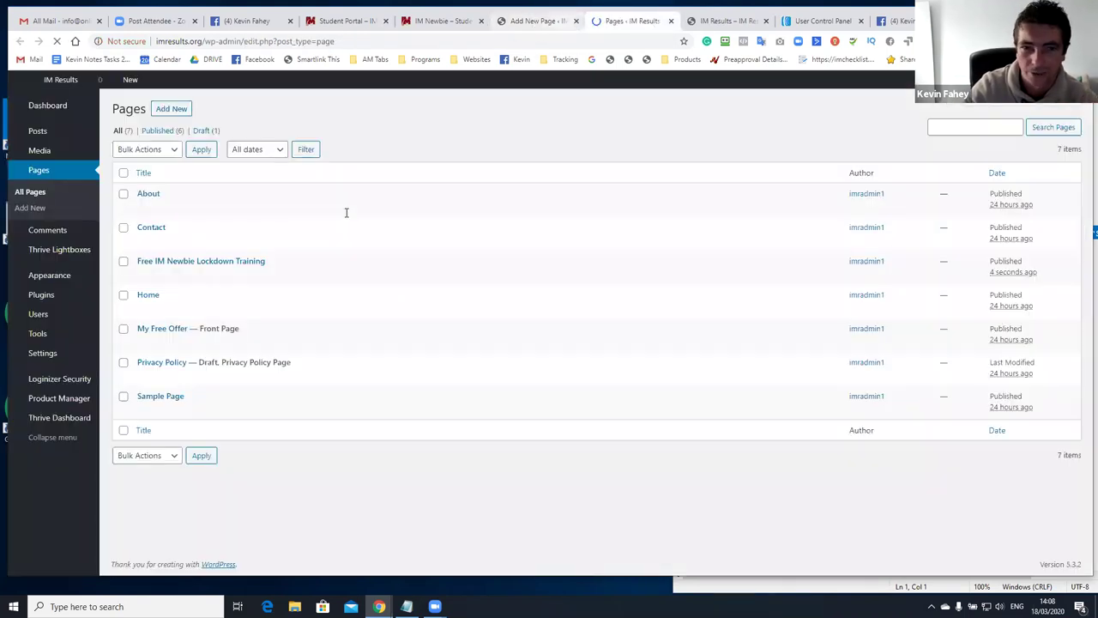
{"action": "left_click", "coordinate": [535, 24]}
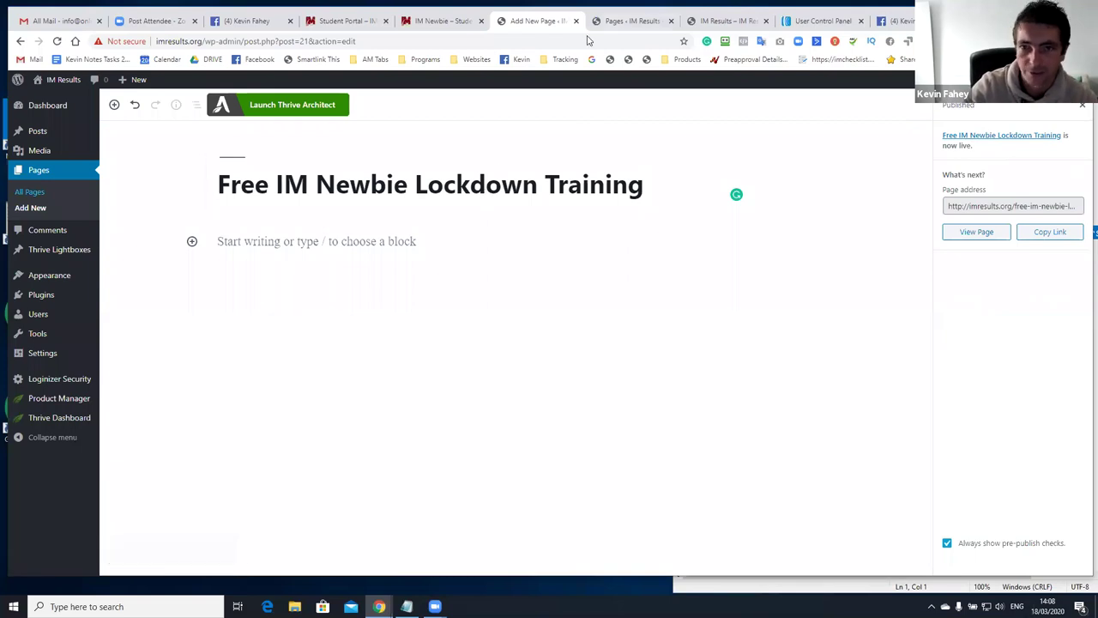
{"action": "left_click", "coordinate": [615, 23]}
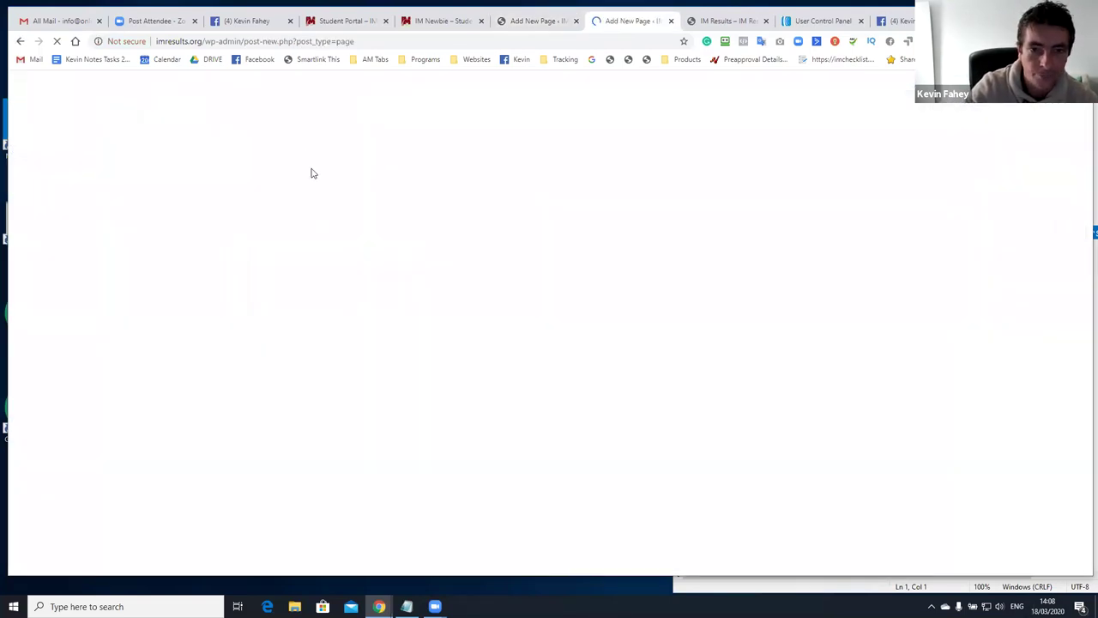
{"action": "left_click", "coordinate": [530, 25]}
{"action": "key", "text": "ctrl+a"}
{"action": "key", "text": "ctrl+c"}
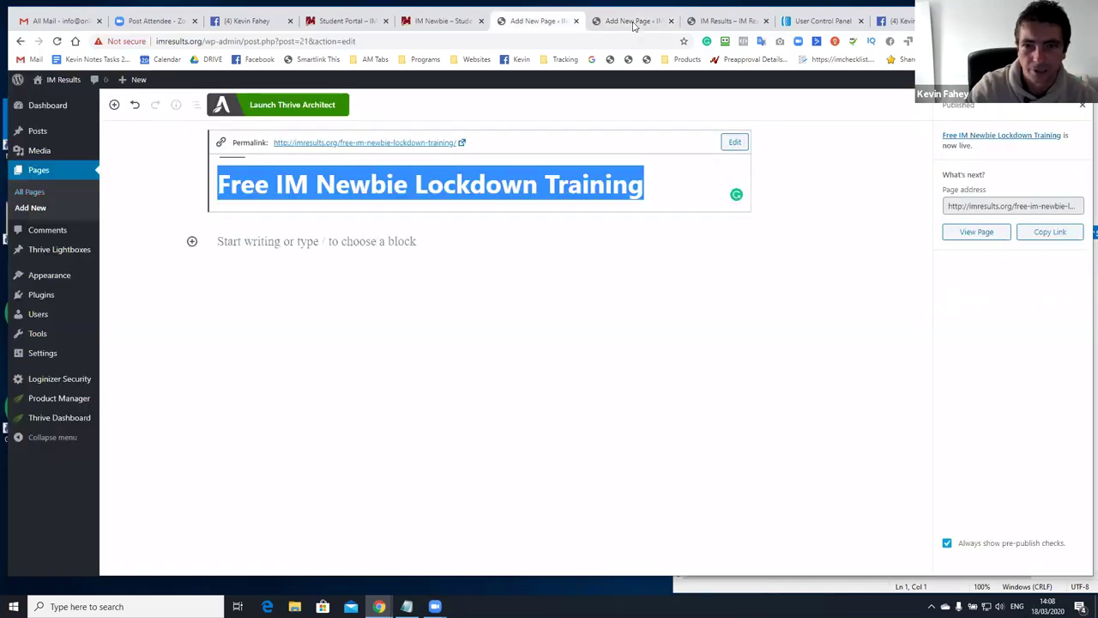
{"action": "left_click", "coordinate": [633, 22]}
{"action": "key", "text": "ctrl+v"}
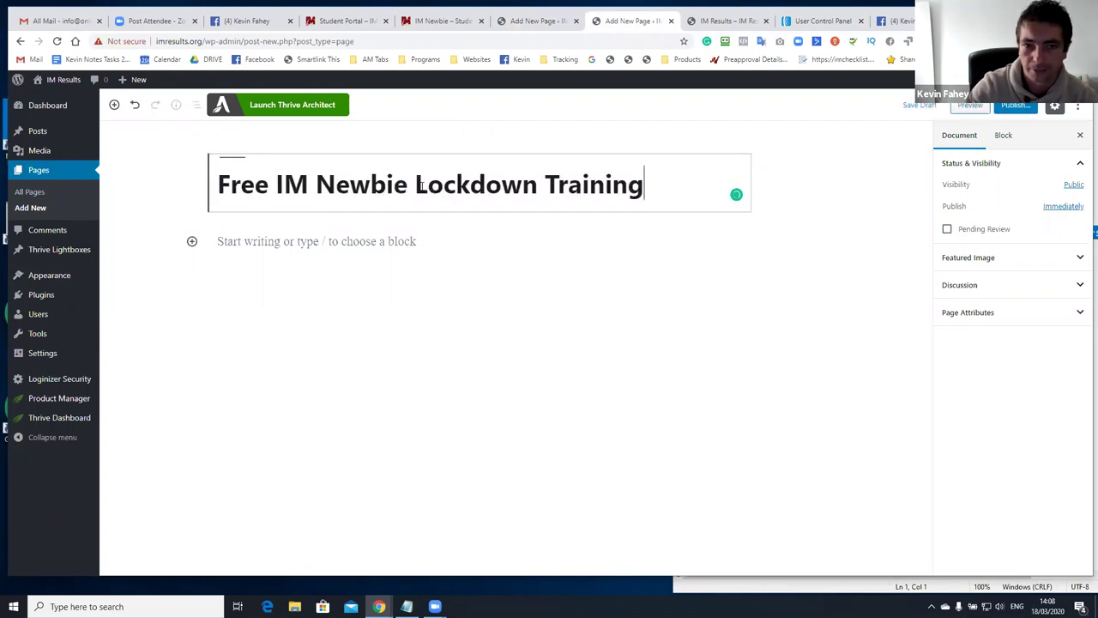
{"action": "left_click_drag", "start_coordinate": [676, 182], "coordinate": [174, 126]}
Append ' - Thank You' to the second page's title and publish it
{"action": "left_click", "coordinate": [308, 183]}
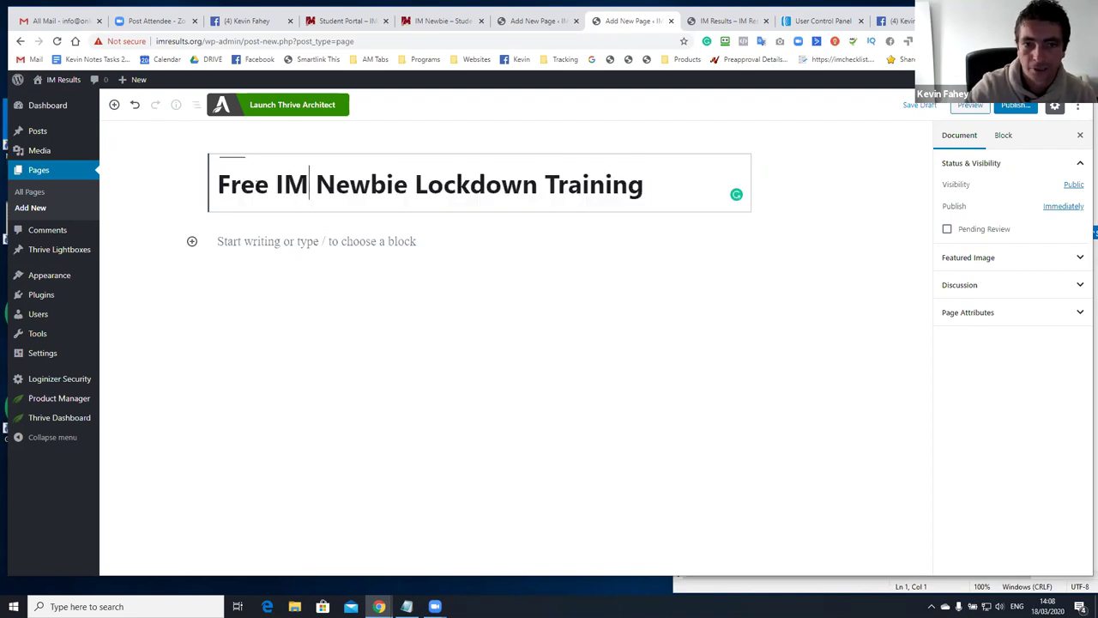
{"action": "left_click", "coordinate": [659, 197]}
{"action": "type", "text": "- ~Thank Yo"}
{"action": "key", "text": "BackSpace"}
{"action": "key", "text": "BackSpace"}
{"action": "key", "text": "BackSpace"}
{"action": "key", "text": "BackSpace"}
{"action": "key", "text": "BackSpace"}
{"action": "key", "text": "BackSpace"}
{"action": "key", "text": "BackSpace"}
{"action": "key", "text": "BackSpace"}
{"action": "key", "text": "BackSpace"}
{"action": "key", "text": "BackSpace"}
{"action": "key", "text": "BackSpace"}
{"action": "key", "text": "BackSpace"}
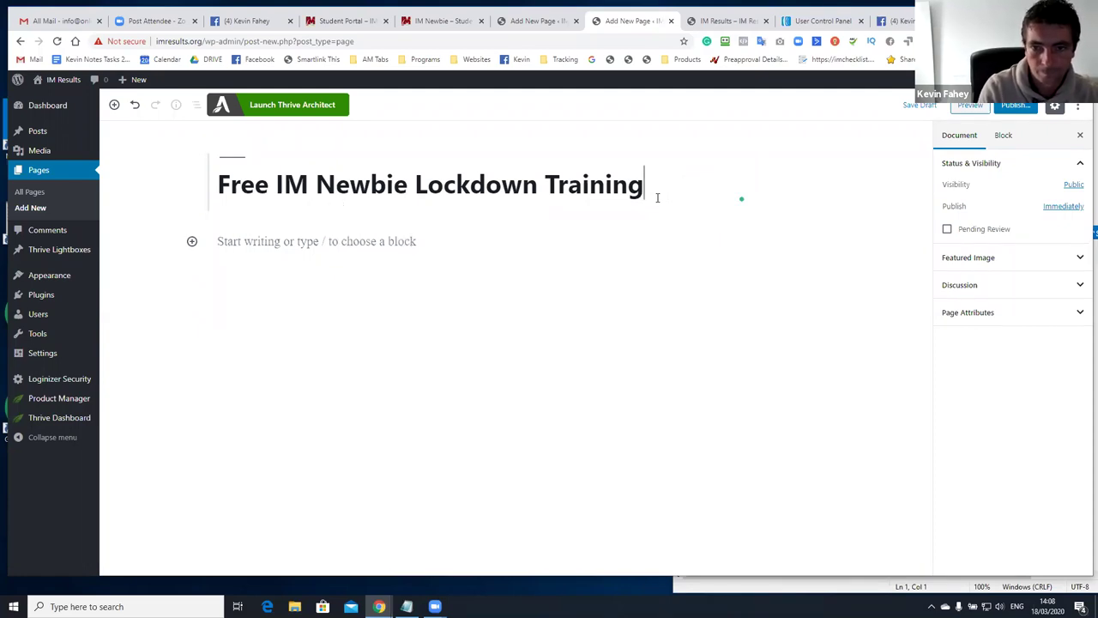
{"action": "type", "text": "- Thank You"}
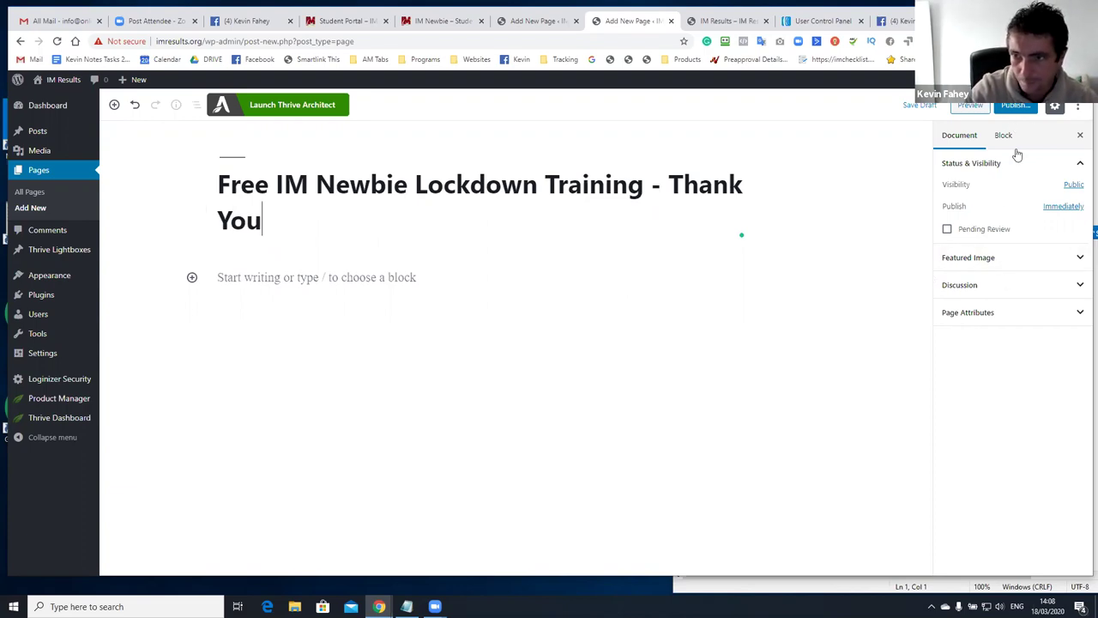
{"action": "left_click", "coordinate": [1021, 107]}
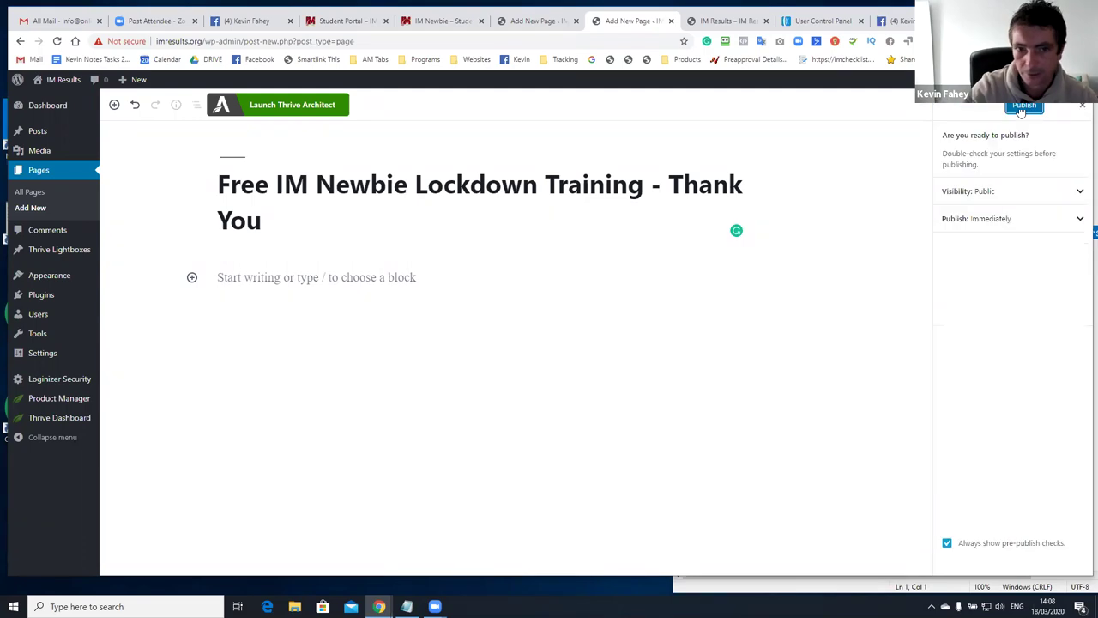
{"action": "left_click", "coordinate": [1023, 106]}
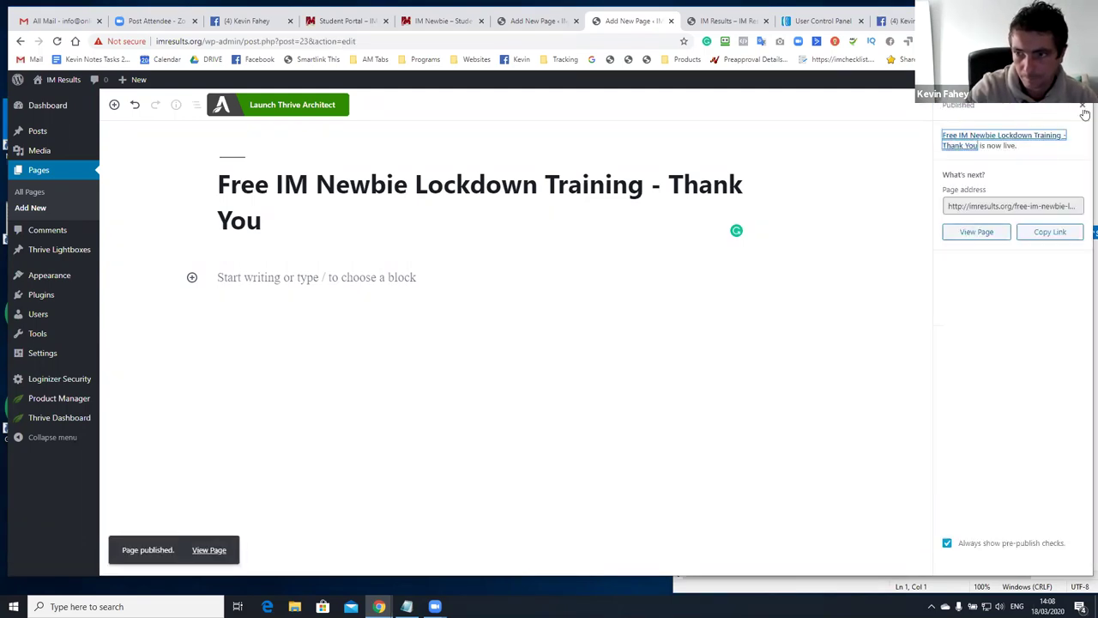
{"action": "left_click", "coordinate": [1082, 107]}
Set the Permalink URL slug to 'lockdown-thank-you' and update the page
{"action": "left_click", "coordinate": [969, 260]}
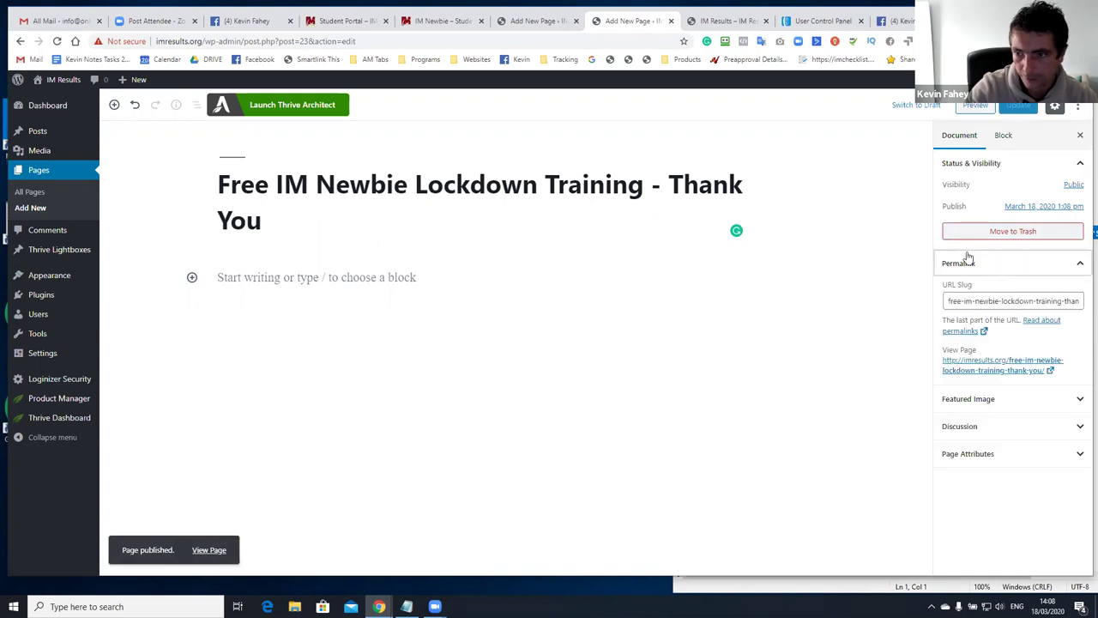
{"action": "left_click_drag", "start_coordinate": [977, 296], "coordinate": [1082, 315]}
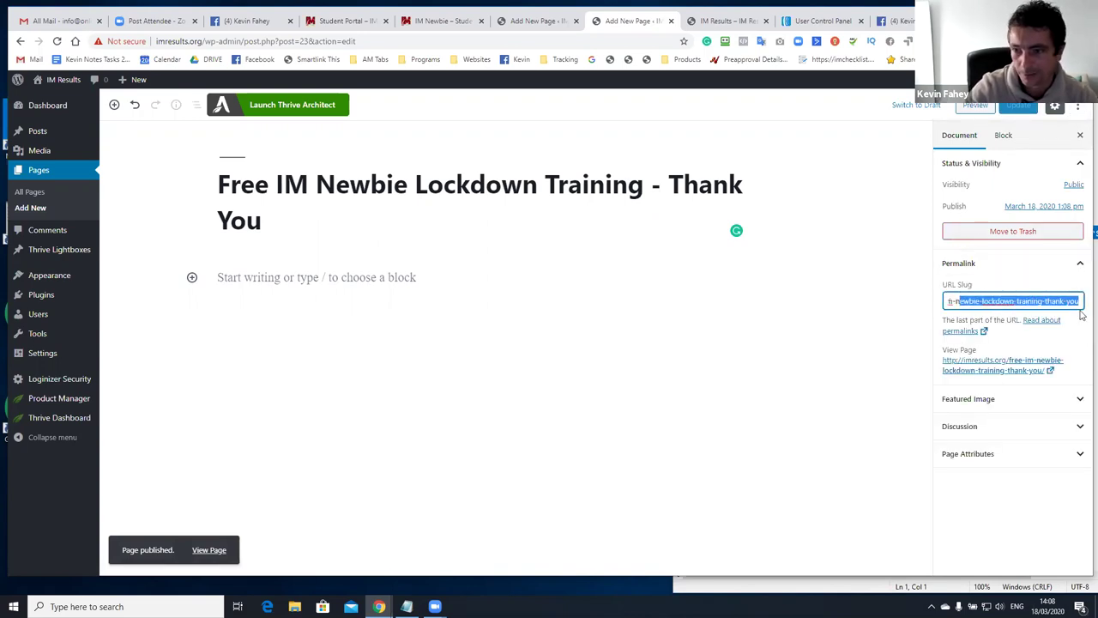
{"action": "triple_click", "coordinate": [1061, 302]}
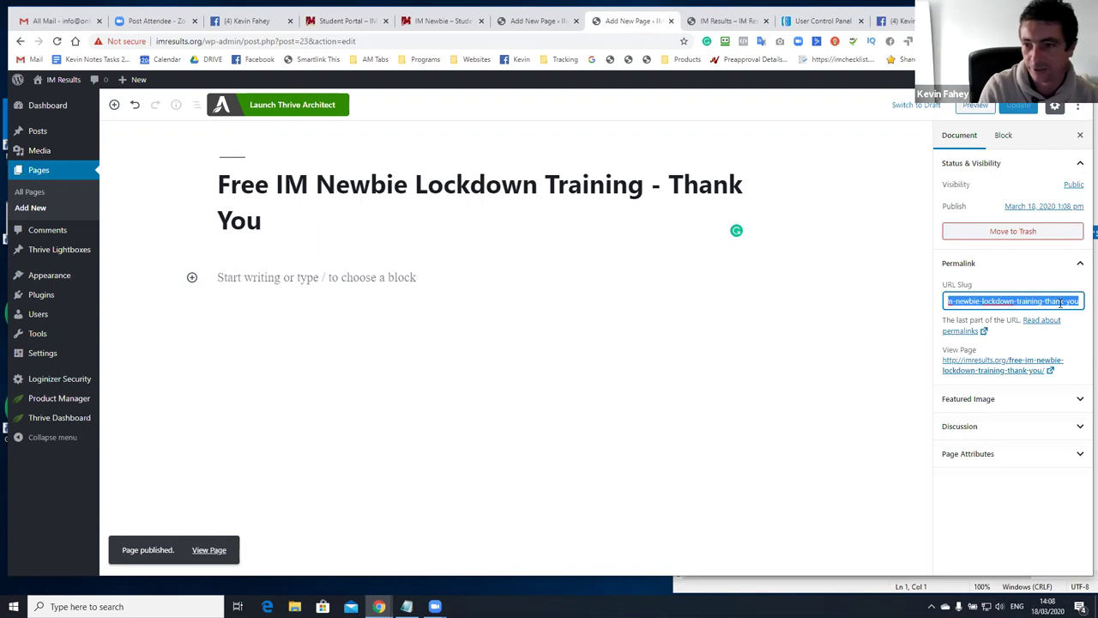
{"action": "type", "text": "download"}
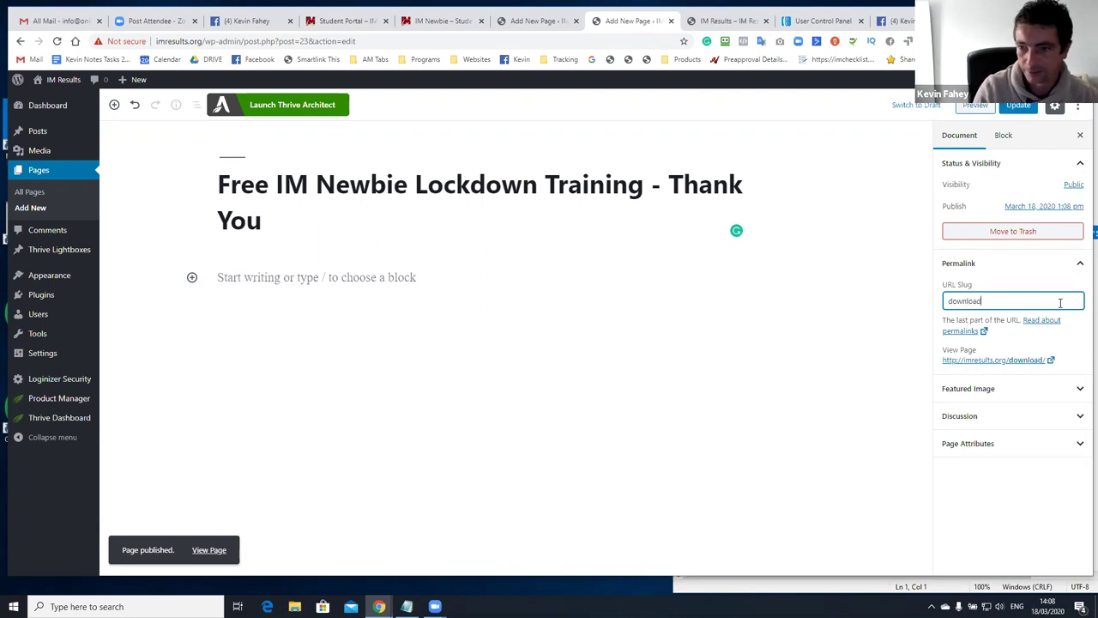
{"action": "triple_click", "coordinate": [1060, 302]}
{"action": "type", "text": "lockdo"}
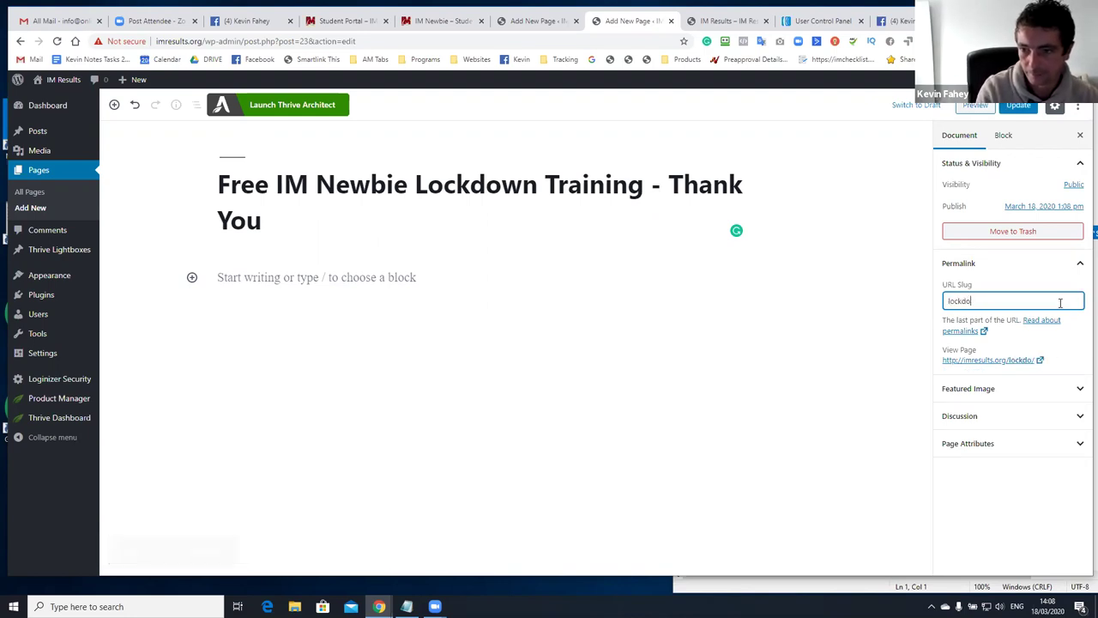
{"action": "type", "text": "wn-than"}
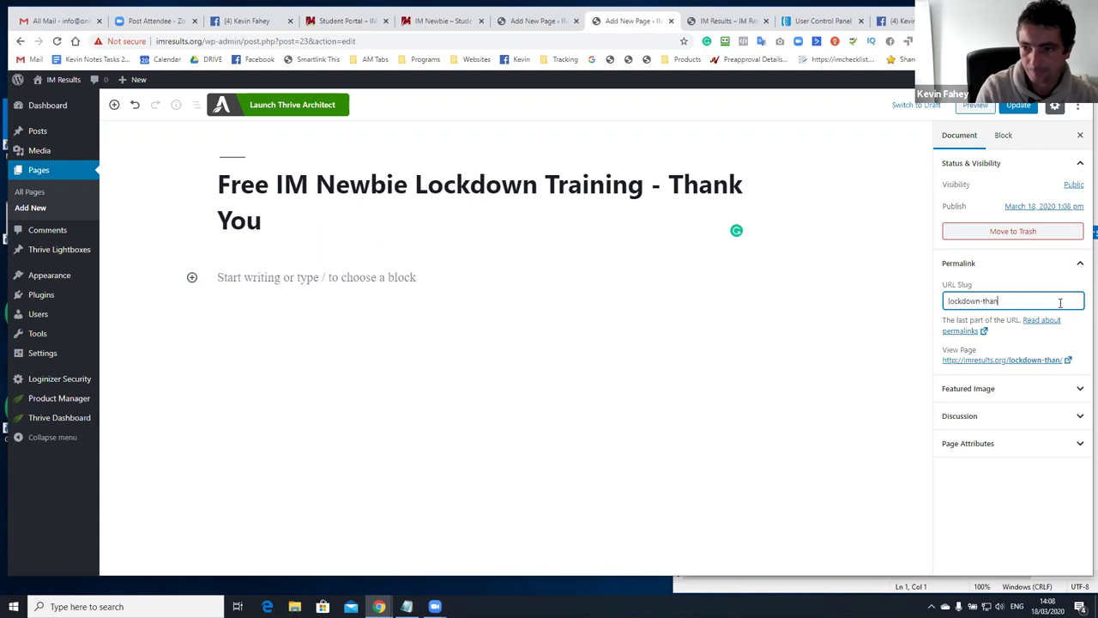
{"action": "type", "text": "k-you"}
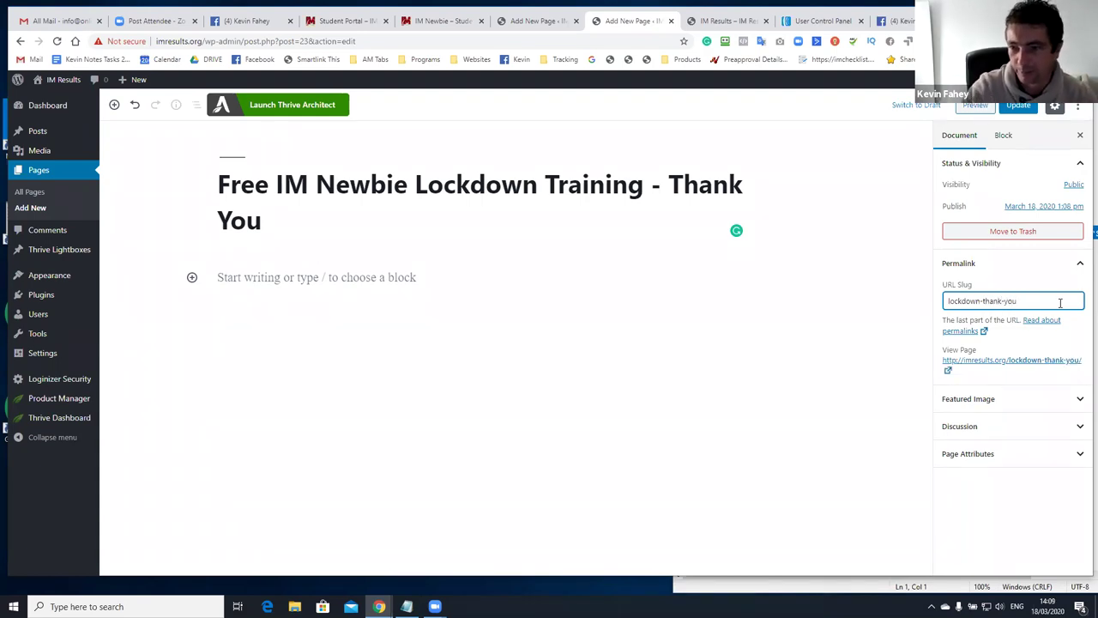
{"action": "left_click", "coordinate": [1010, 110]}
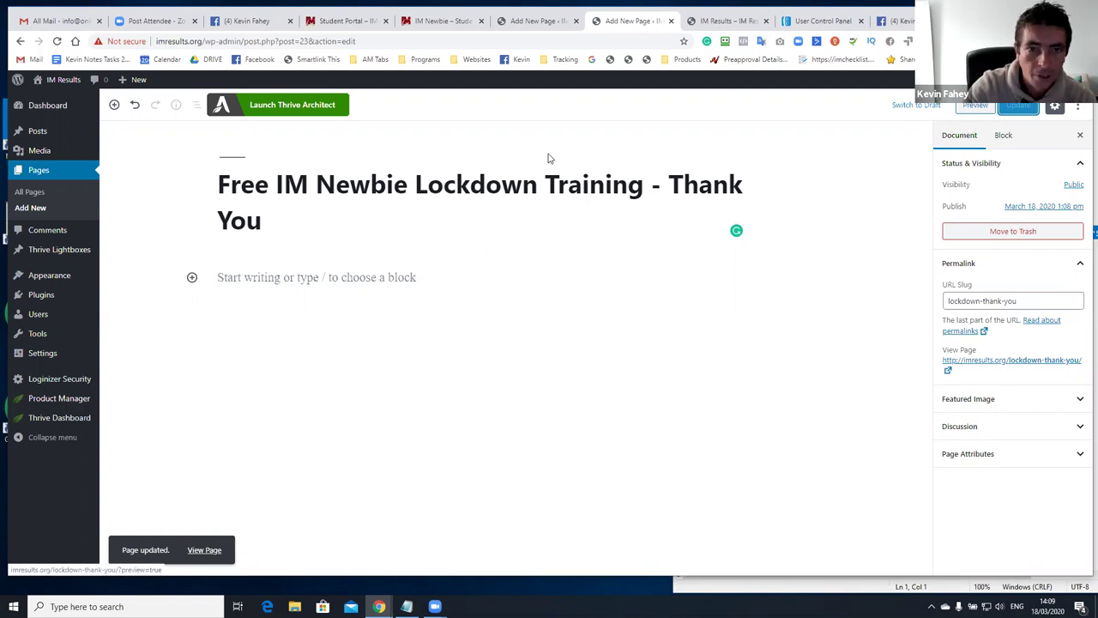
Launch Thrive Architect on the 'Free IM Newbie Lockdown Training' page
{"action": "left_click", "coordinate": [528, 22]}
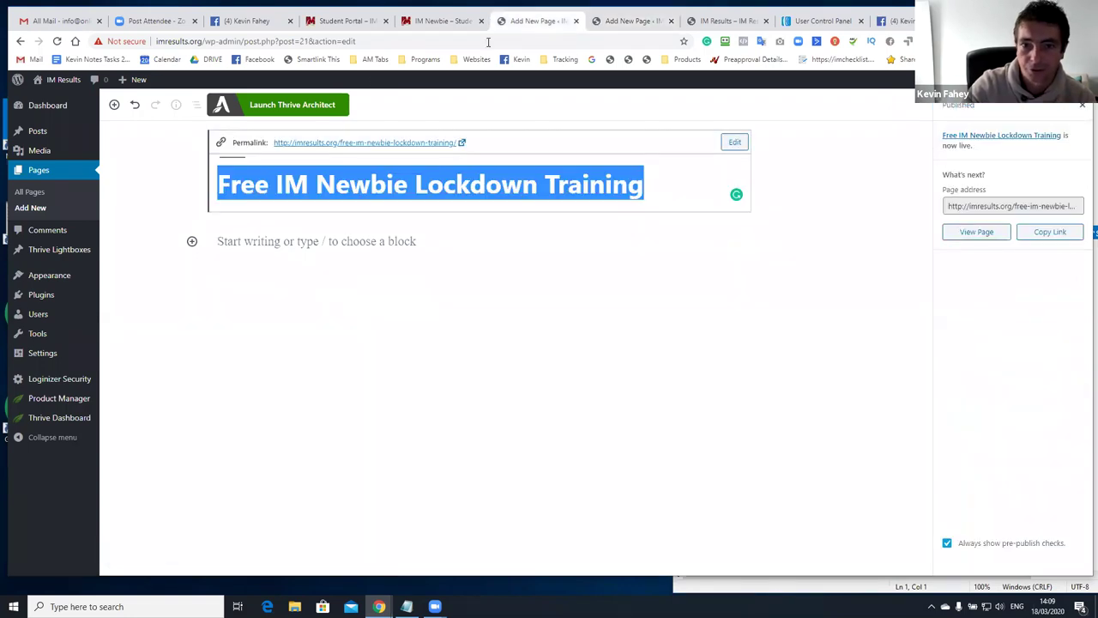
{"action": "left_click", "coordinate": [531, 279]}
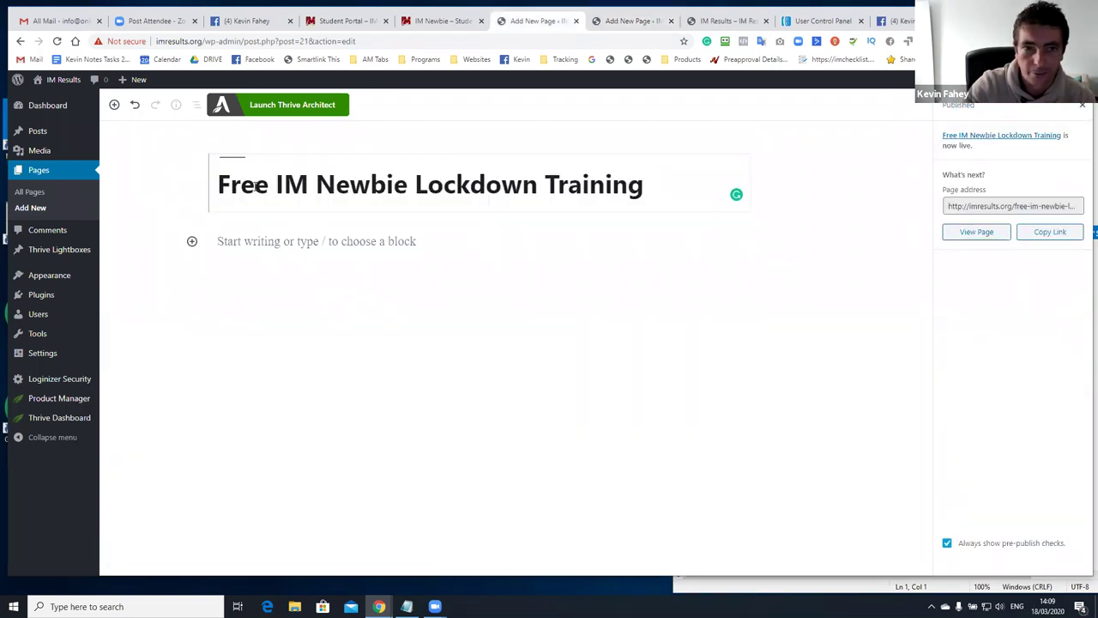
{"action": "left_click", "coordinate": [293, 108]}
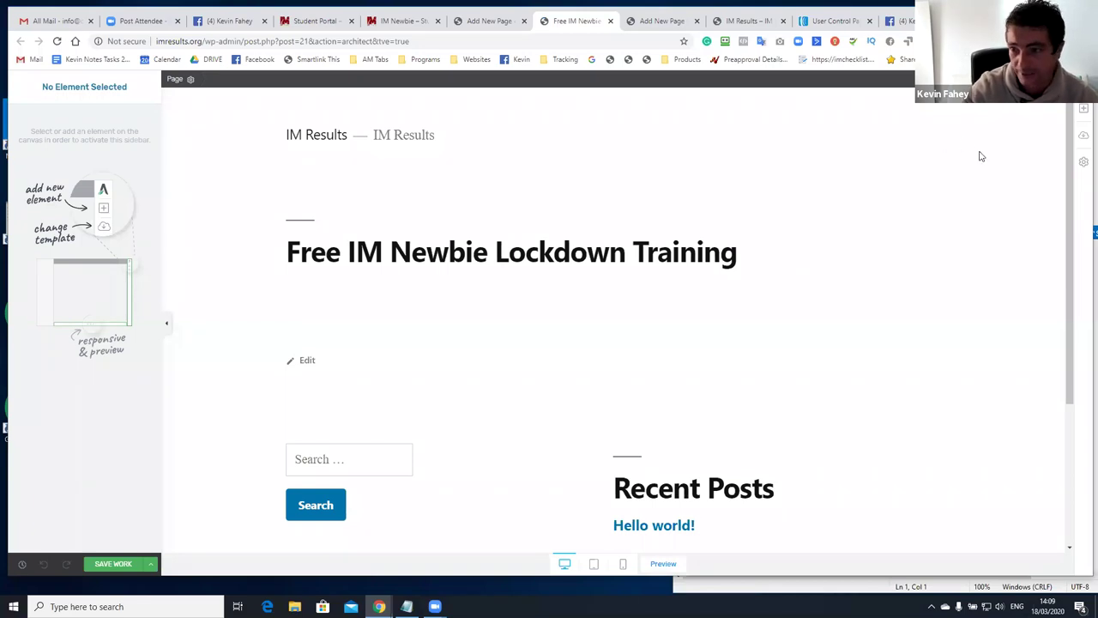
Open the landing page template chooser, filter by the 2-step tag, and browse the Legacy templates
{"action": "left_click", "coordinate": [1082, 138]}
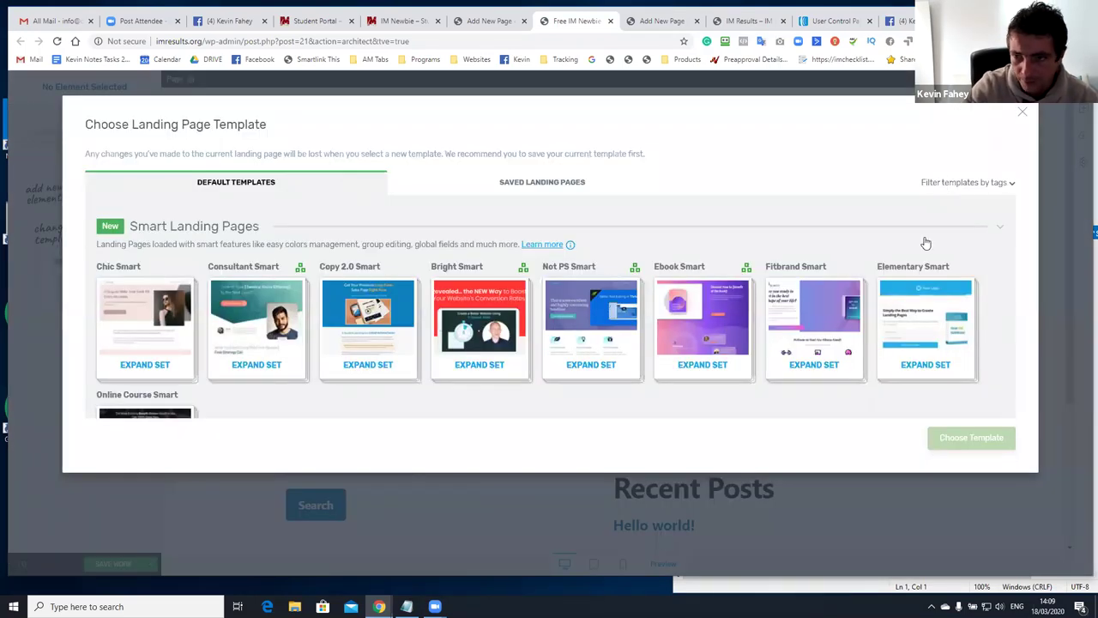
{"action": "left_click", "coordinate": [893, 265]}
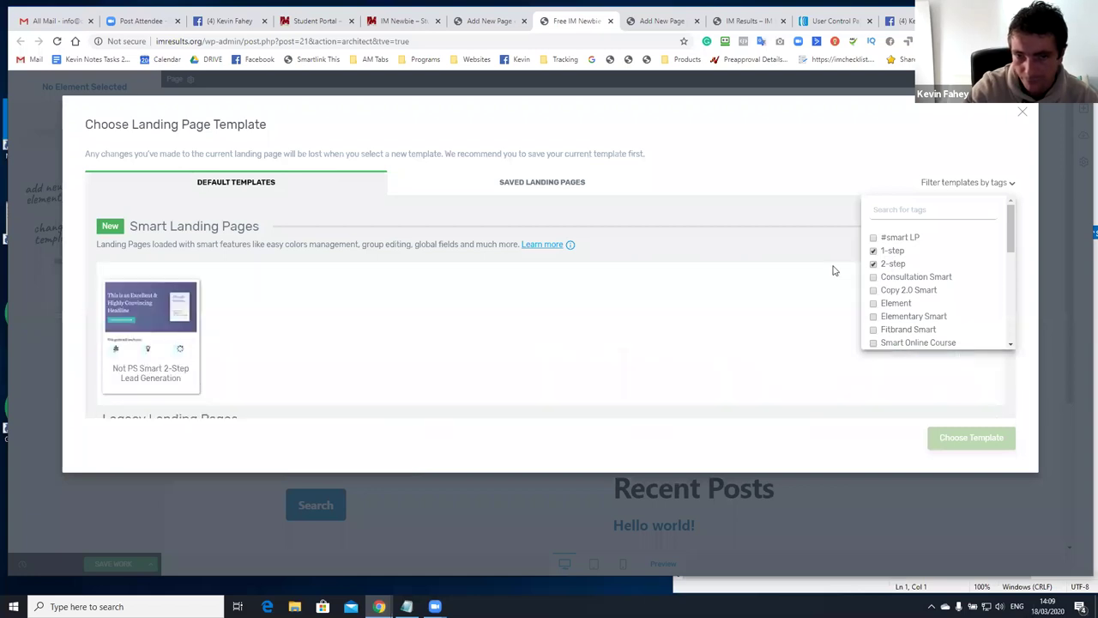
{"action": "scroll", "coordinate": [581, 309], "scroll_direction": "down", "scroll_amount": 2}
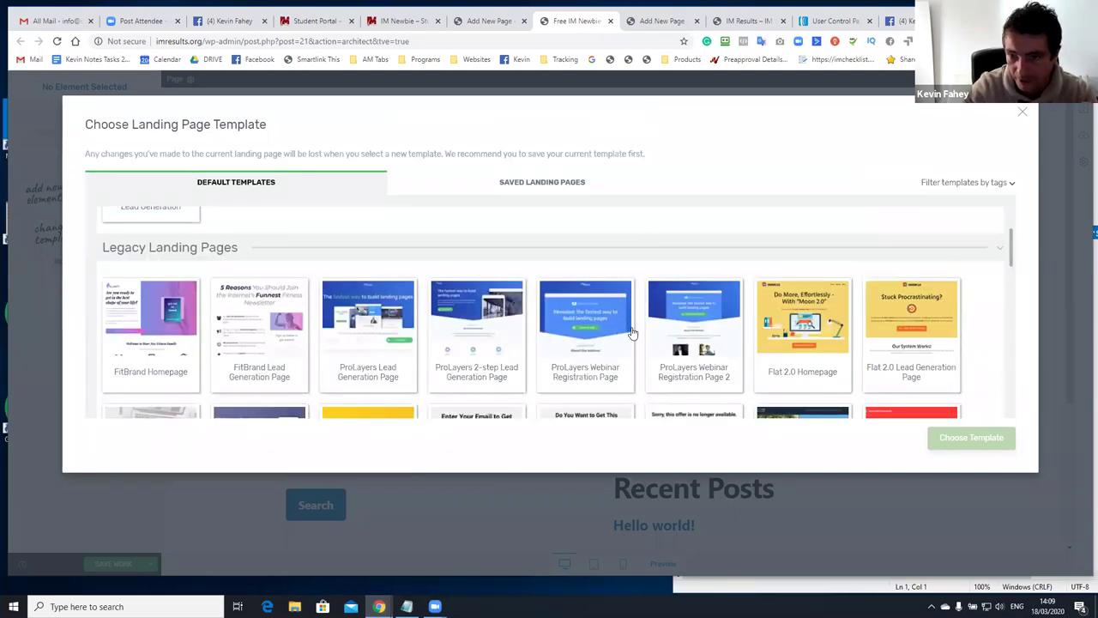
{"action": "scroll", "coordinate": [627, 330], "scroll_direction": "down", "scroll_amount": 3}
{"action": "left_click", "coordinate": [339, 286]}
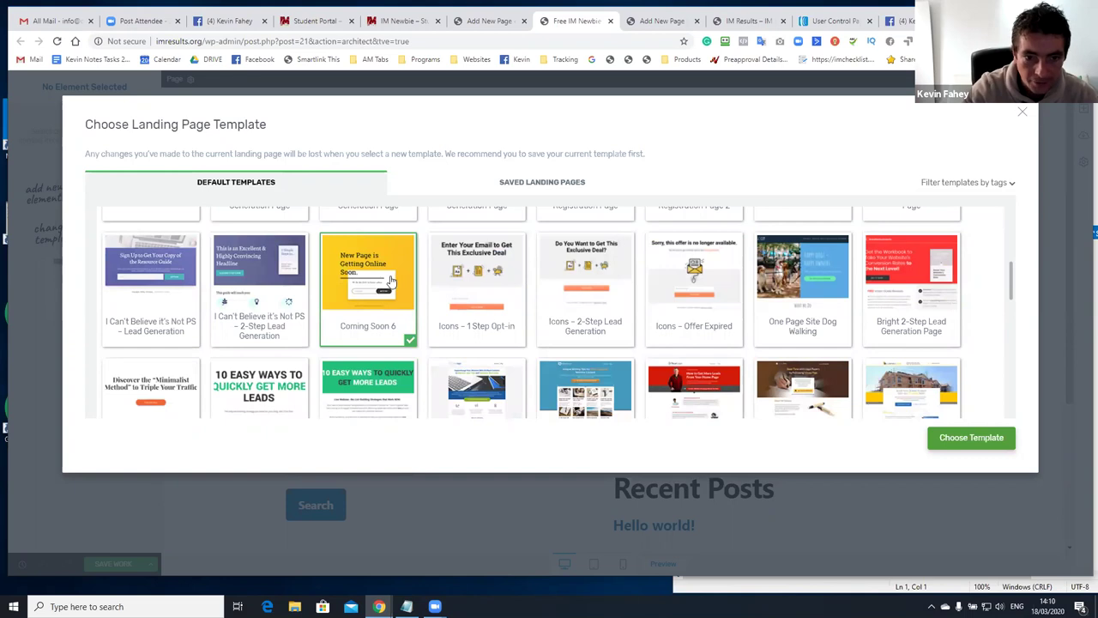
{"action": "scroll", "coordinate": [390, 282], "scroll_direction": "down", "scroll_amount": 1}
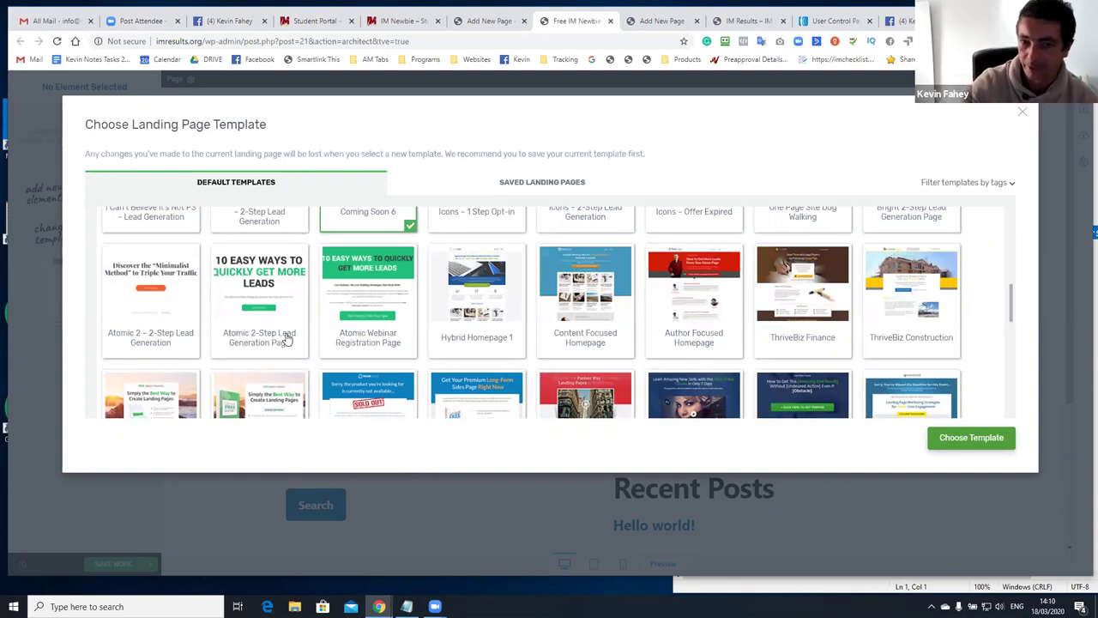
{"action": "scroll", "coordinate": [378, 322], "scroll_direction": "down", "scroll_amount": 3}
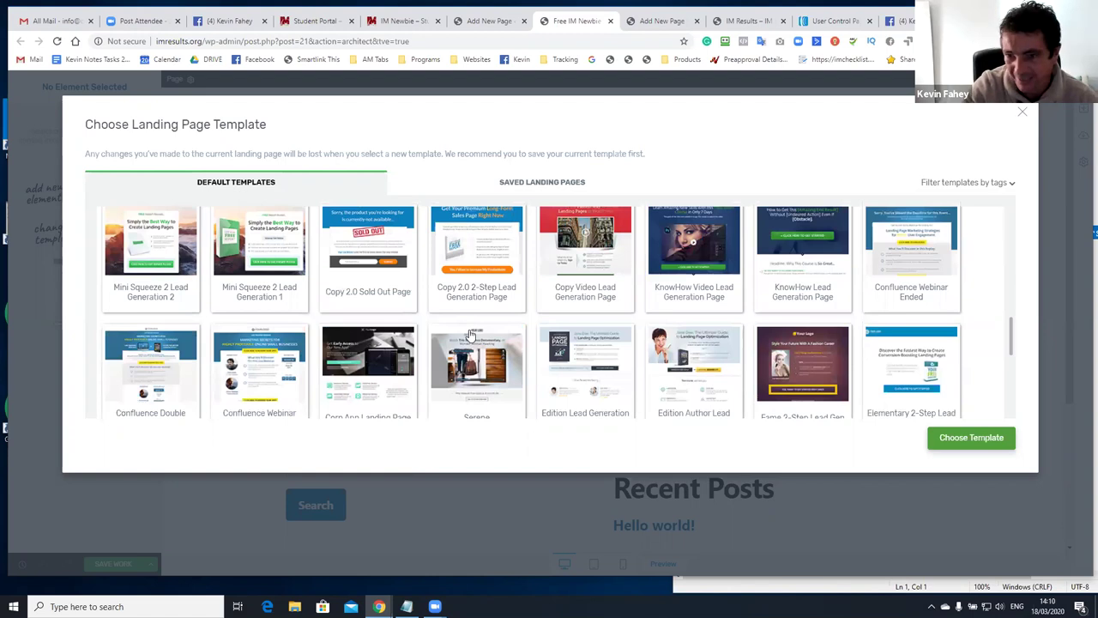
{"action": "scroll", "coordinate": [476, 331], "scroll_direction": "down", "scroll_amount": 2}
{"action": "scroll", "coordinate": [480, 332], "scroll_direction": "down", "scroll_amount": 1}
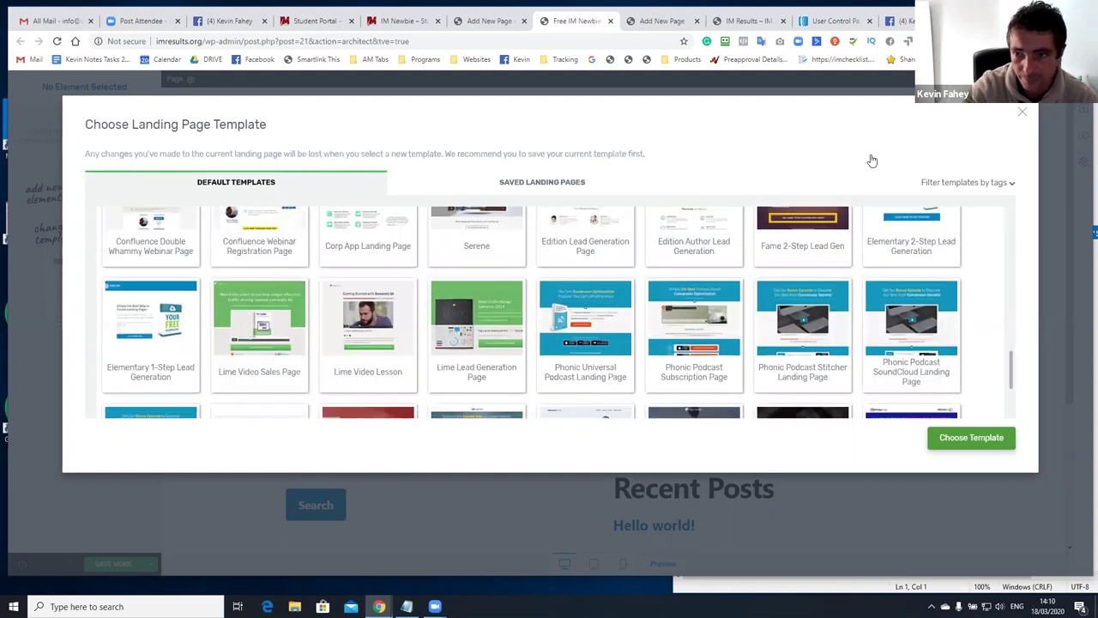
Apply the Copy 2.0 2-Step Lead Generation template to the opt-in page
{"action": "left_click", "coordinate": [954, 183]}
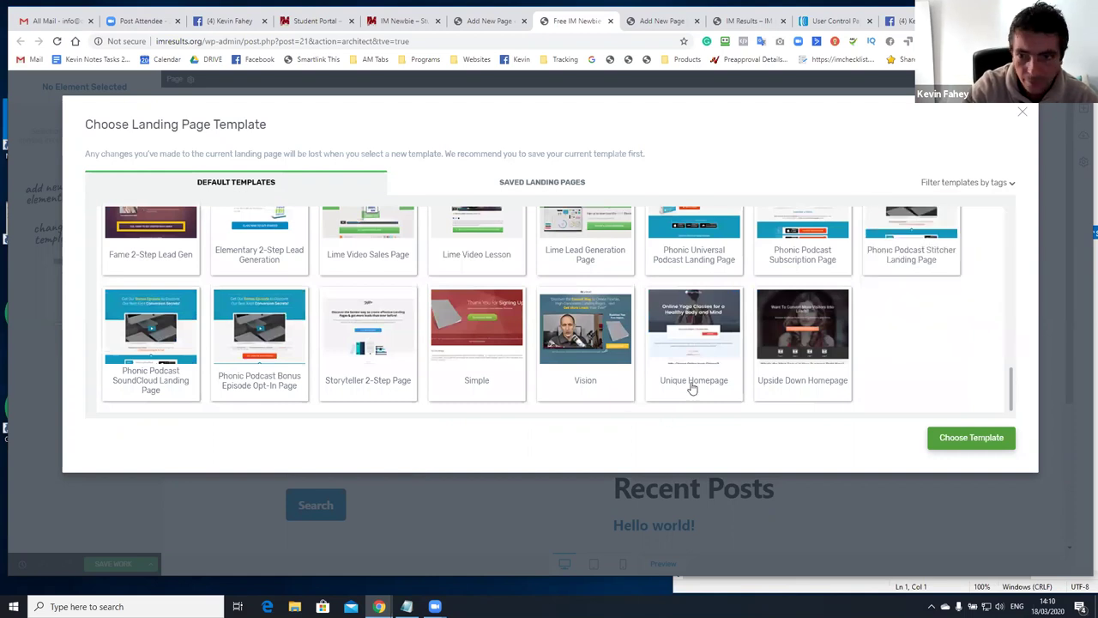
{"action": "scroll", "coordinate": [693, 388], "scroll_direction": "up", "scroll_amount": 5}
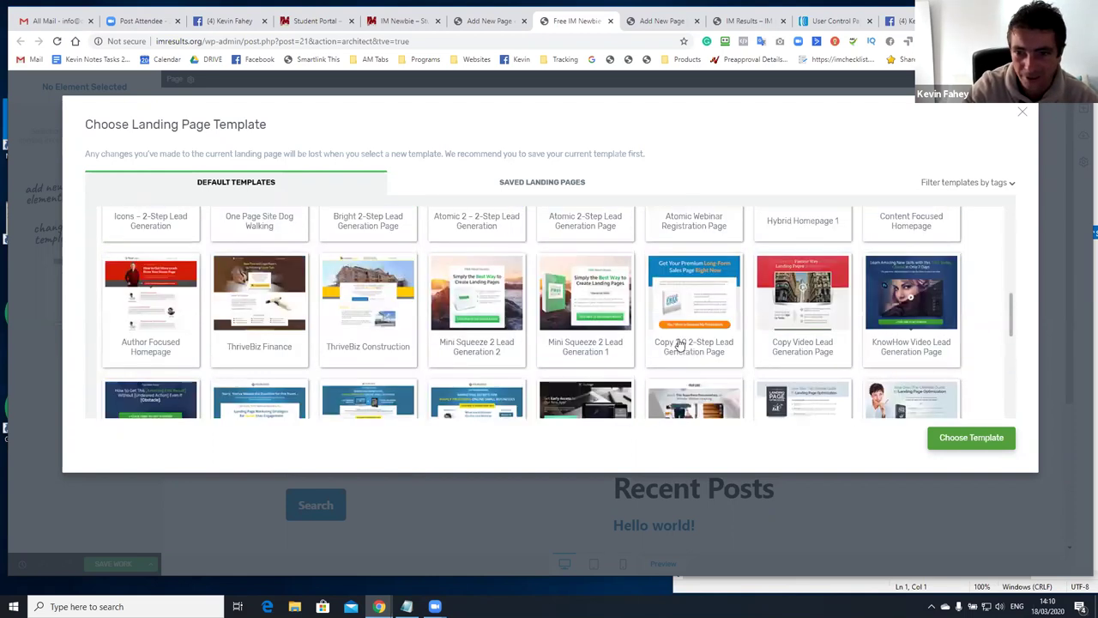
{"action": "scroll", "coordinate": [687, 340], "scroll_direction": "up", "scroll_amount": 1}
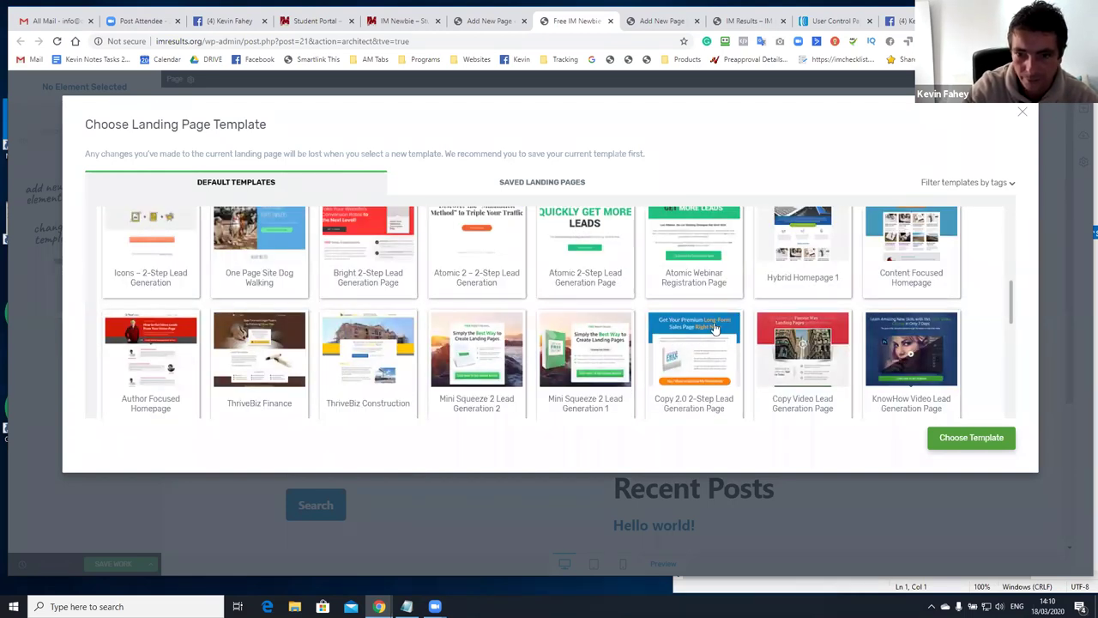
{"action": "left_click", "coordinate": [693, 341]}
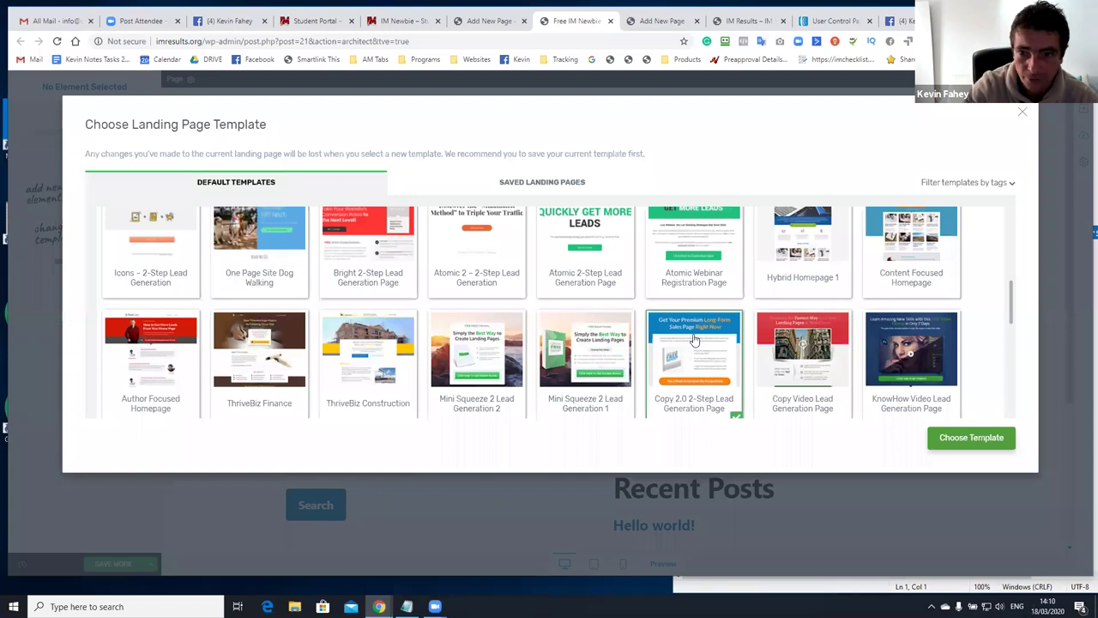
{"action": "left_click", "coordinate": [956, 440]}
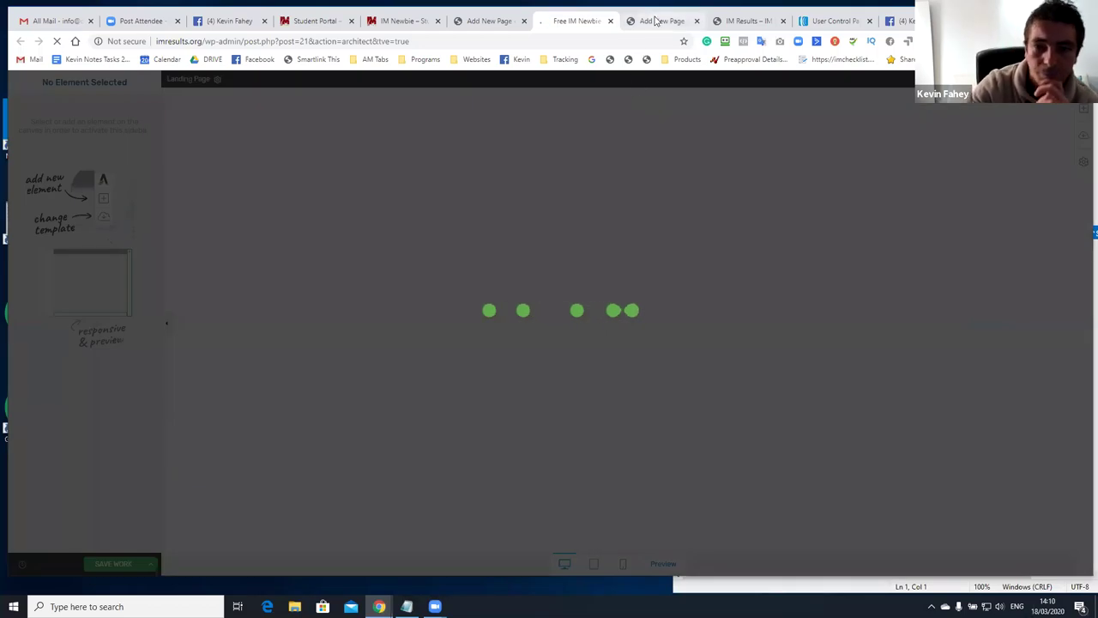
Launch Thrive Architect on the thank-you page and check the opt-in page's Copy-Hacking design
{"action": "left_click", "coordinate": [659, 21]}
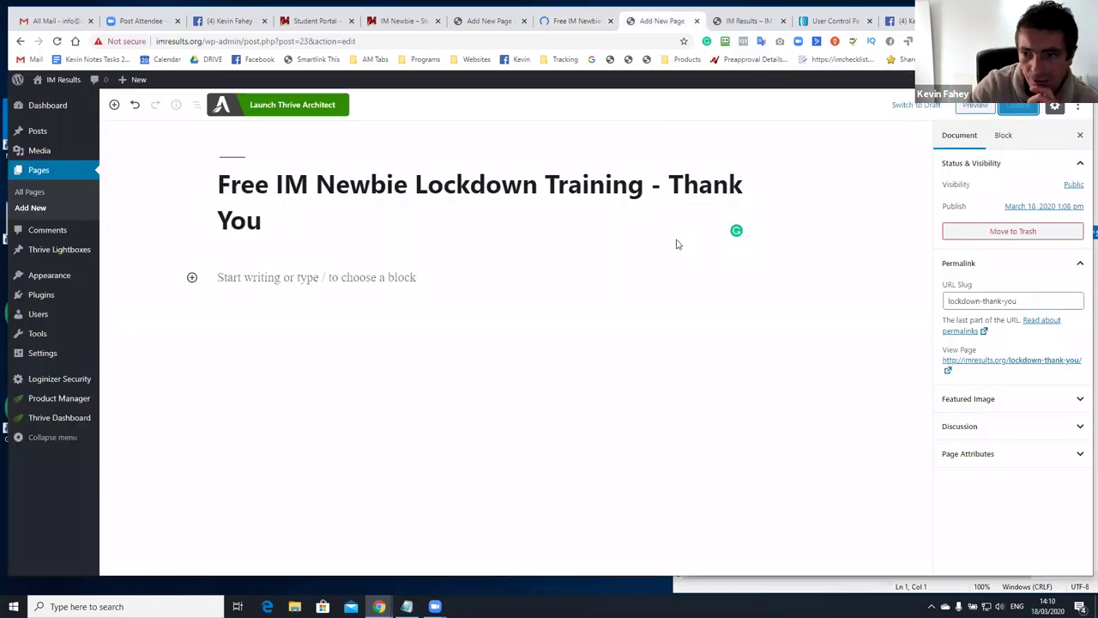
{"action": "left_click", "coordinate": [331, 107]}
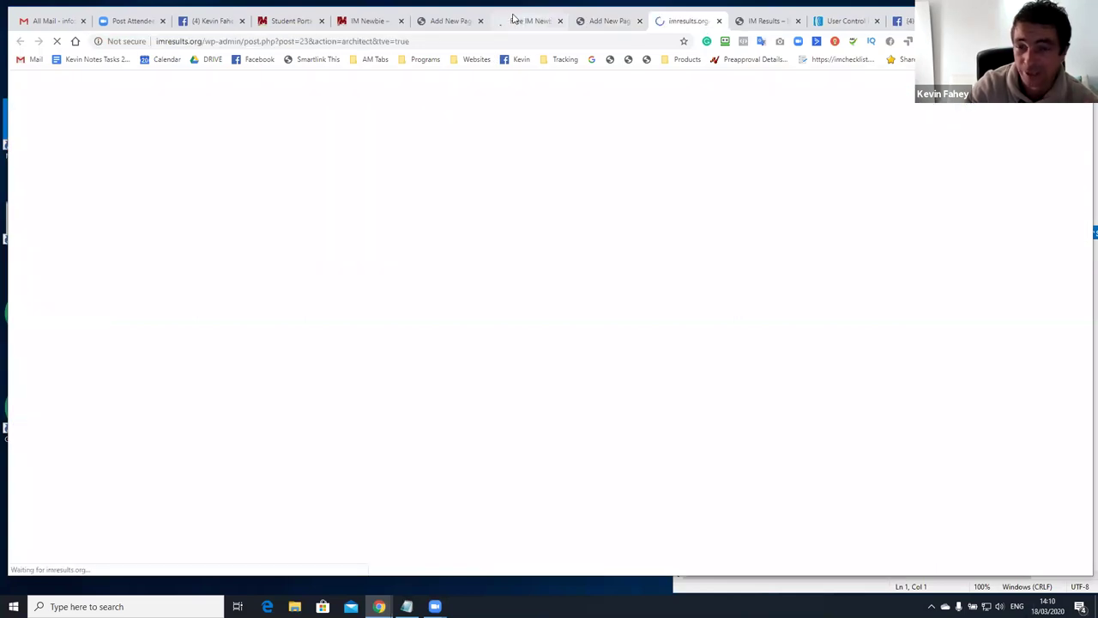
{"action": "left_click", "coordinate": [523, 22]}
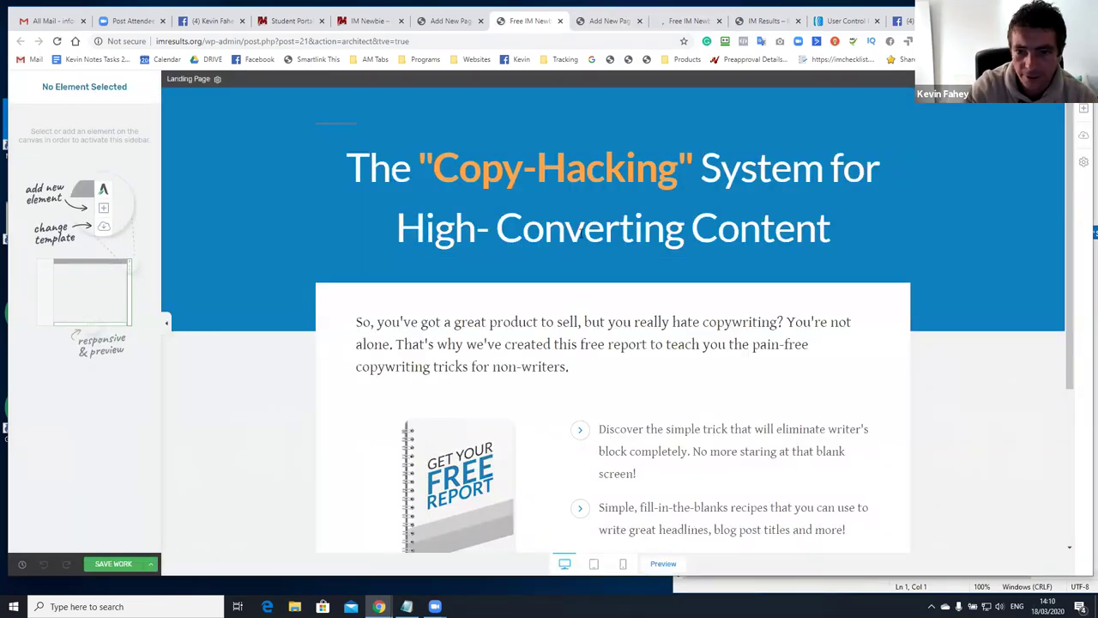
{"action": "scroll", "coordinate": [526, 311], "scroll_direction": "down", "scroll_amount": 3}
{"action": "scroll", "coordinate": [606, 284], "scroll_direction": "up", "scroll_amount": 3}
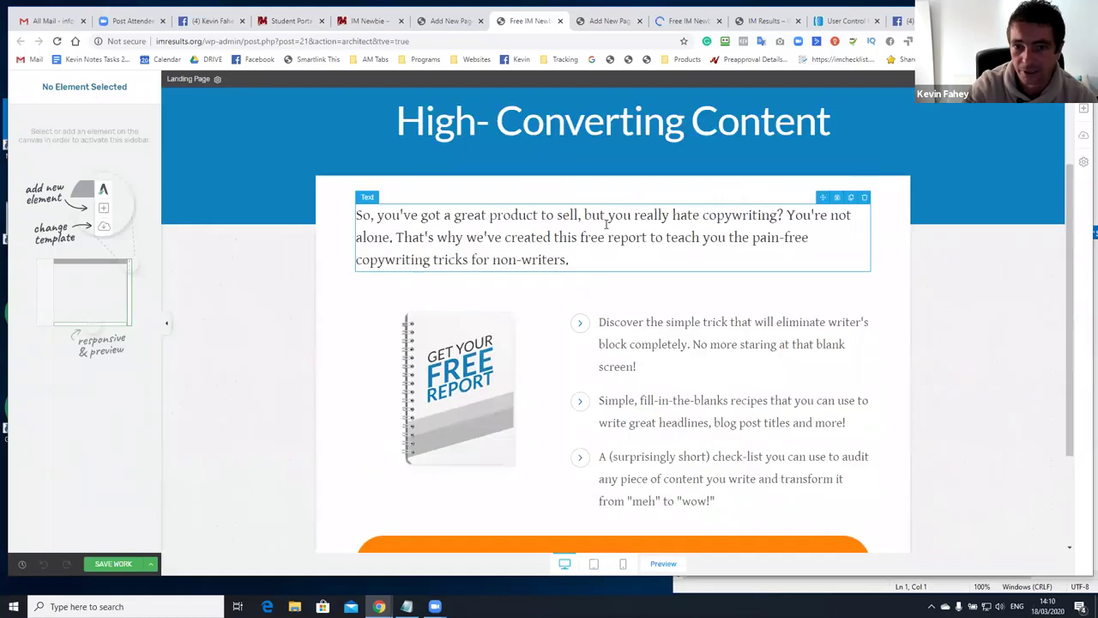
{"action": "left_click", "coordinate": [660, 18]}
{"action": "left_click_drag", "start_coordinate": [605, 17], "coordinate": [600, 21]}
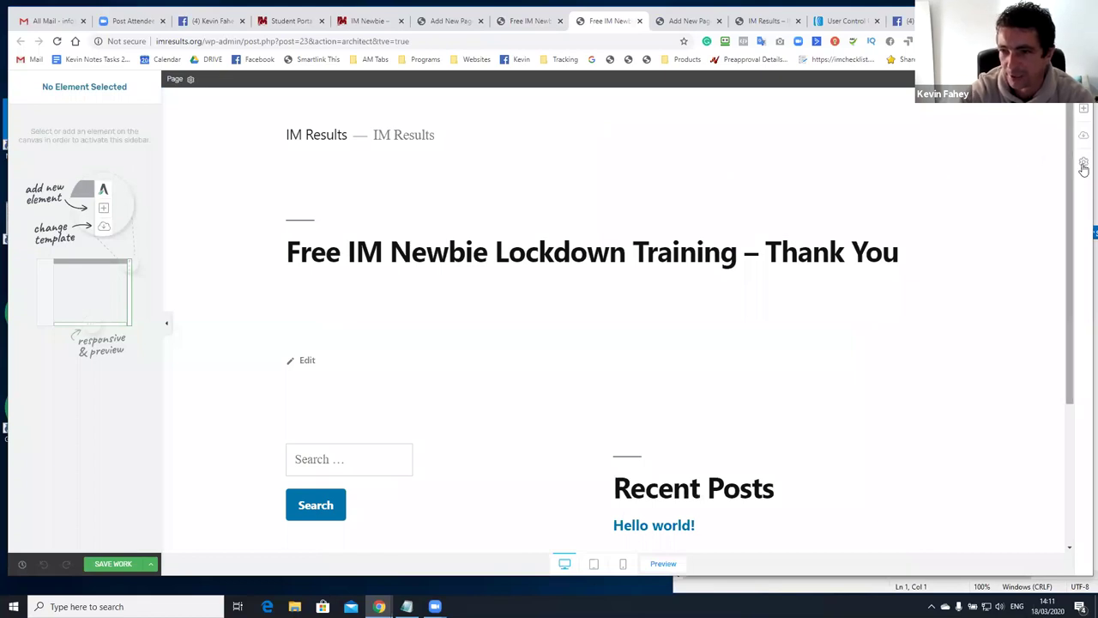
Bring up the thank-you page's Choose Landing Page Template dialog with its tag filter
{"action": "left_click", "coordinate": [1084, 163]}
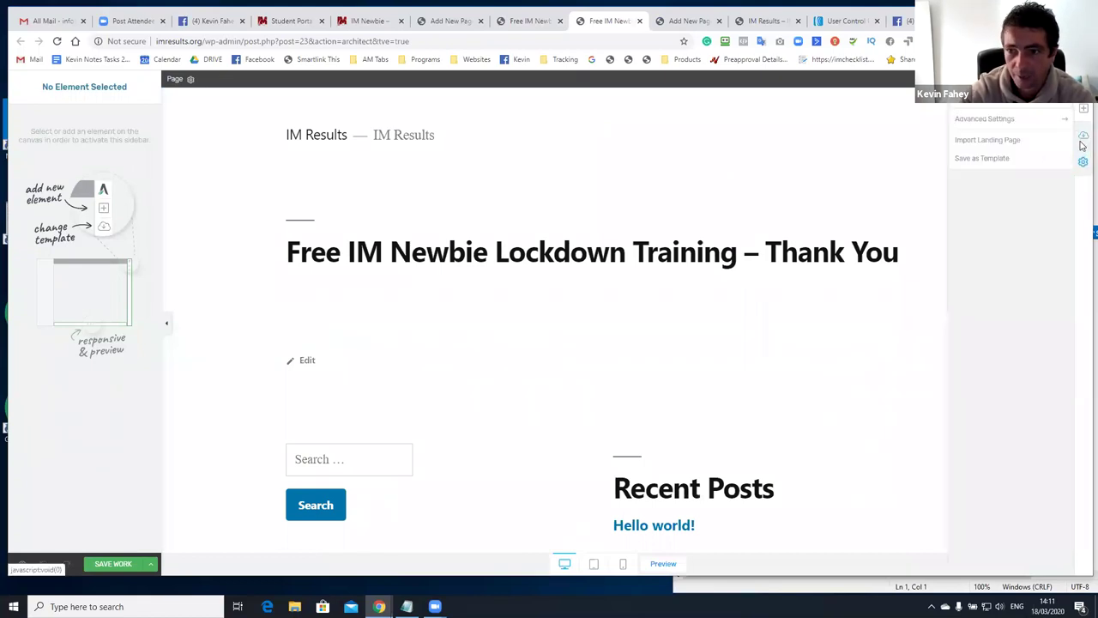
{"action": "left_click", "coordinate": [1081, 143]}
{"action": "left_click", "coordinate": [963, 183]}
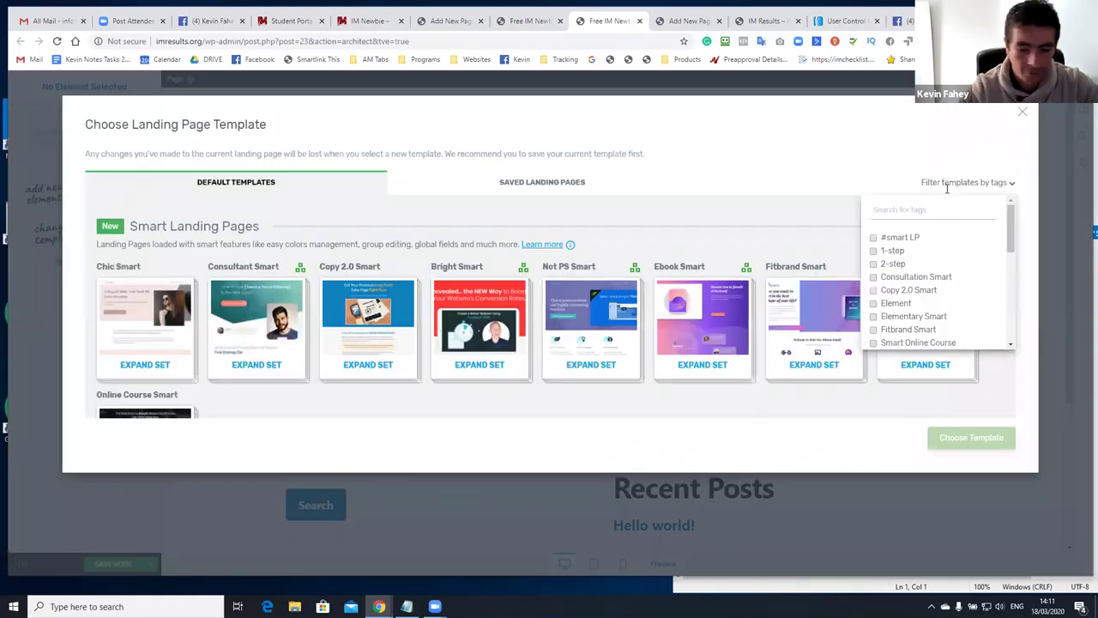
Filter the template list by the thank-you and download page tags
{"action": "type", "text": "thank"}
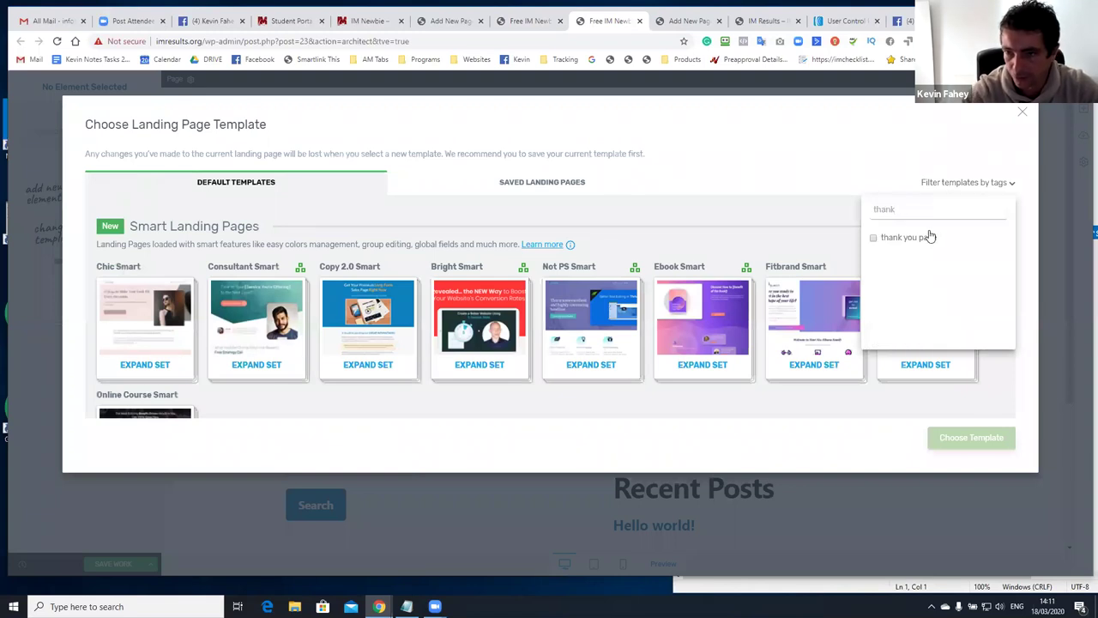
{"action": "left_click", "coordinate": [915, 238]}
{"action": "scroll", "coordinate": [610, 316], "scroll_direction": "down", "scroll_amount": 1}
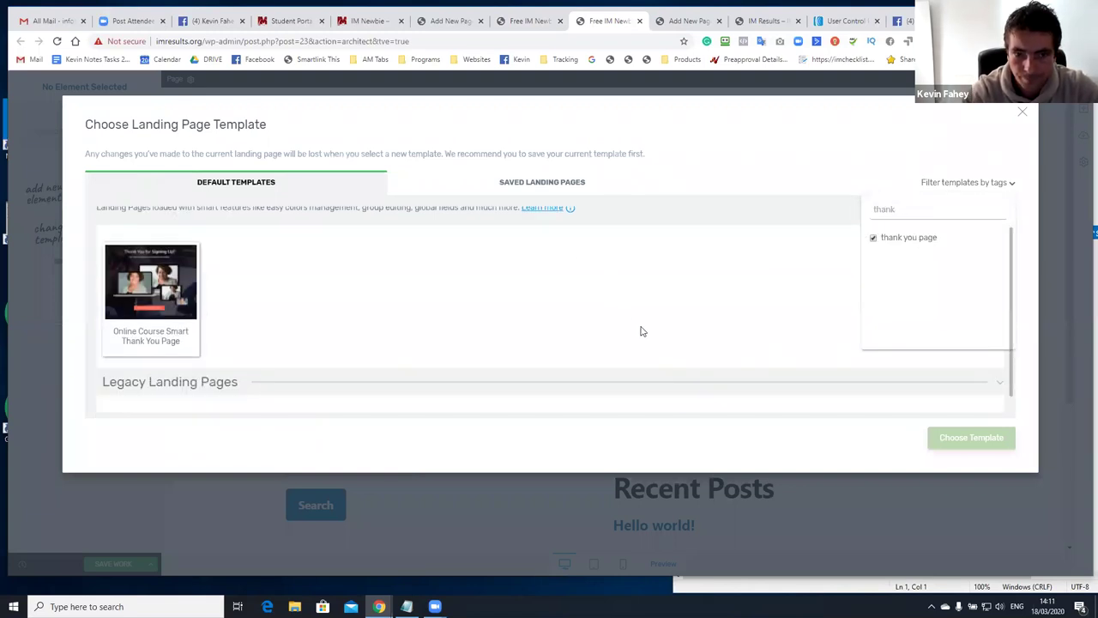
{"action": "left_click", "coordinate": [696, 322]}
{"action": "scroll", "coordinate": [763, 302], "scroll_direction": "up", "scroll_amount": 1}
{"action": "left_click", "coordinate": [962, 183]}
{"action": "left_click_drag", "start_coordinate": [912, 211], "coordinate": [834, 210]}
{"action": "type", "text": "downl"}
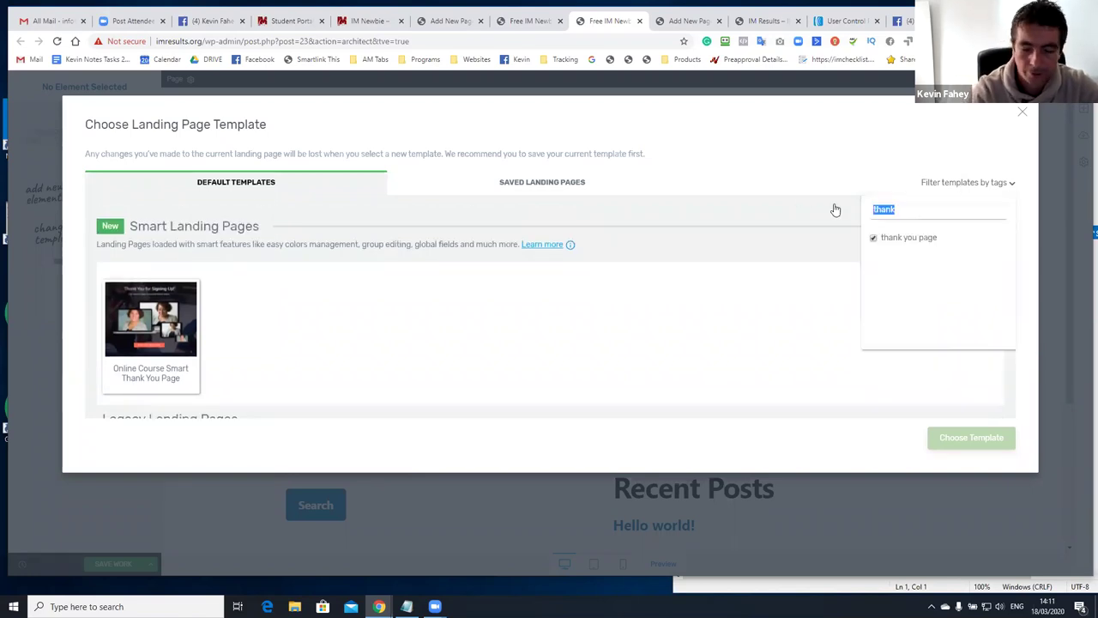
{"action": "type", "text": "o"}
{"action": "left_click", "coordinate": [873, 237]}
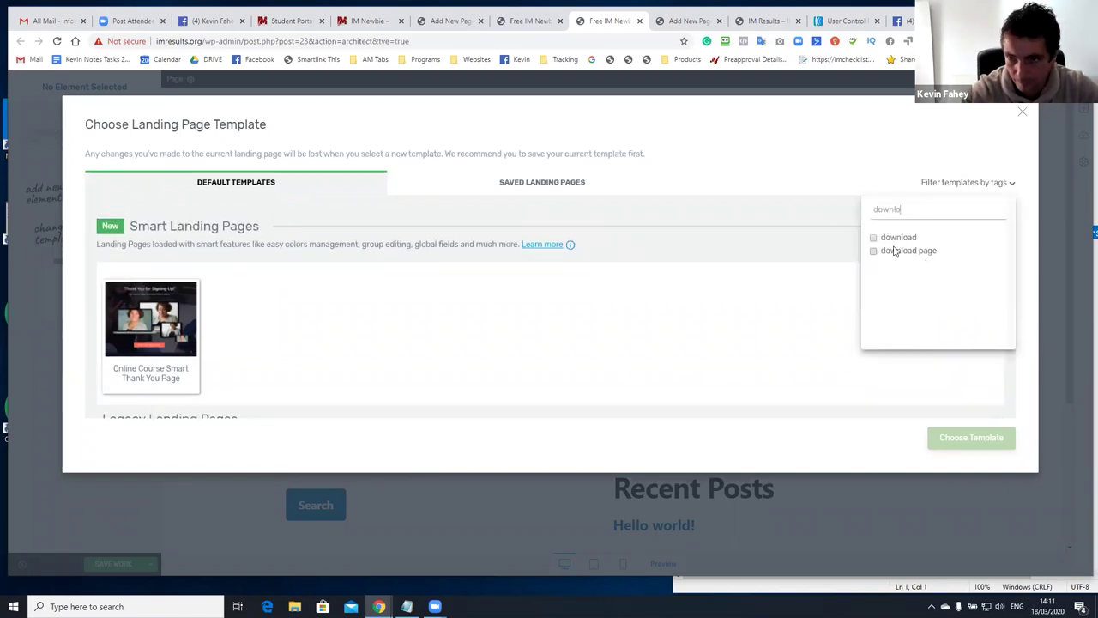
{"action": "left_click", "coordinate": [874, 251]}
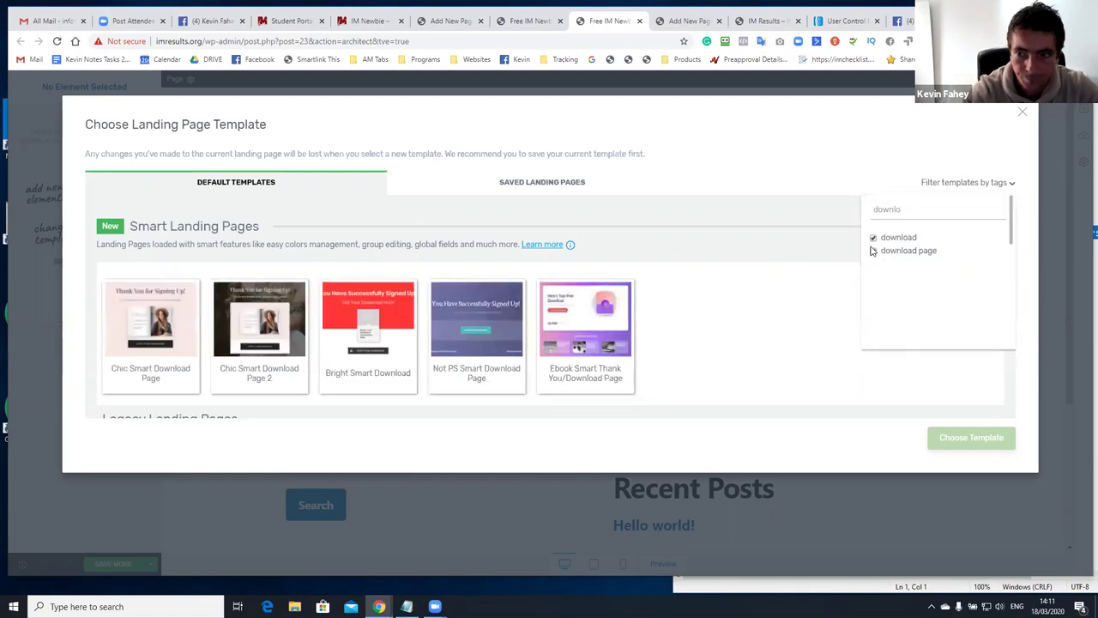
{"action": "left_click", "coordinate": [873, 250]}
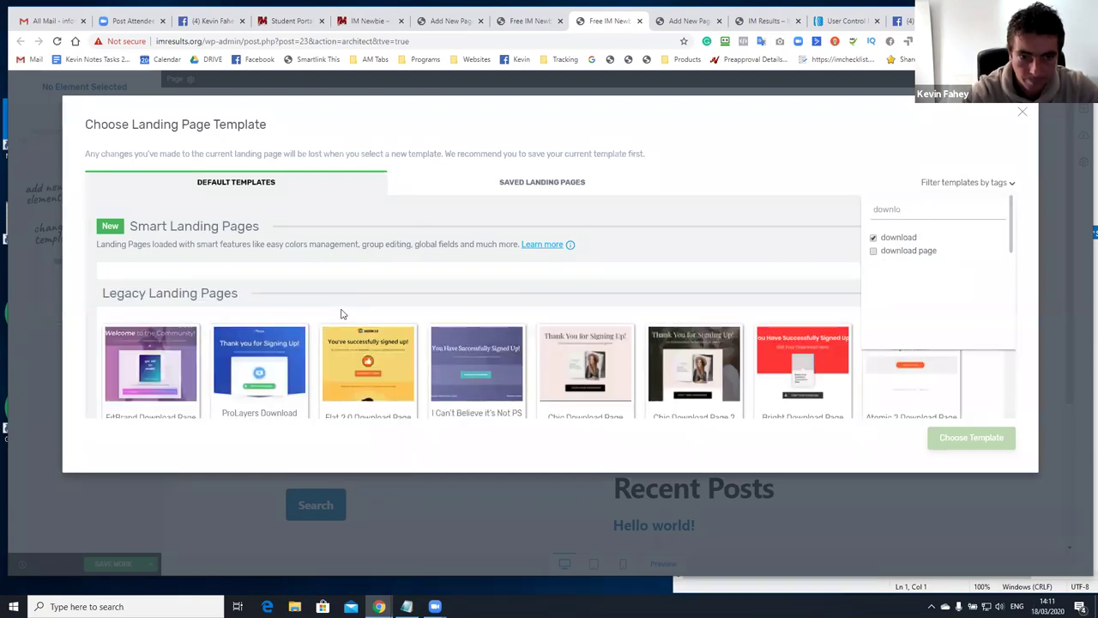
Pick Copy 2.0 Download Page from the legacy templates and apply it
{"action": "left_click", "coordinate": [324, 316]}
{"action": "scroll", "coordinate": [325, 316], "scroll_direction": "down", "scroll_amount": 2}
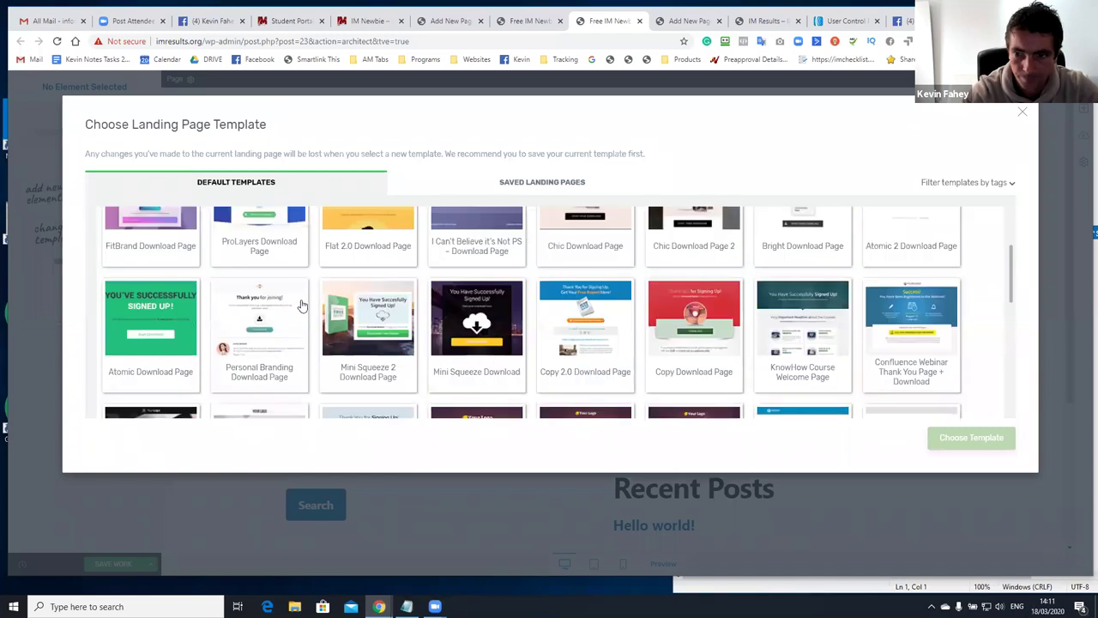
{"action": "scroll", "coordinate": [643, 337], "scroll_direction": "down", "scroll_amount": 1}
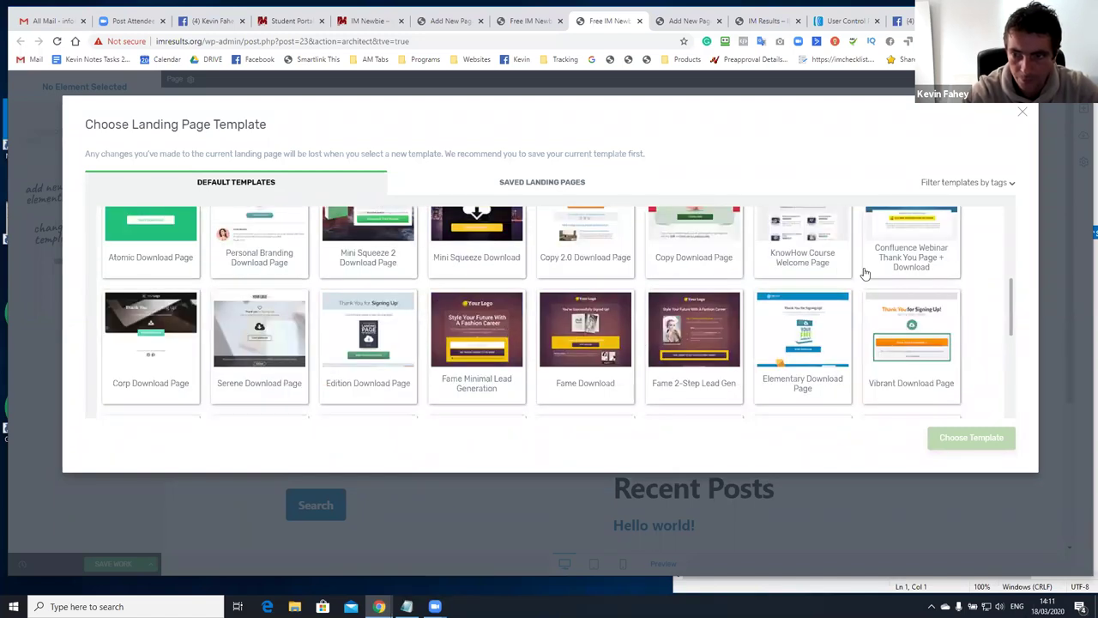
{"action": "scroll", "coordinate": [674, 326], "scroll_direction": "down", "scroll_amount": 1}
{"action": "scroll", "coordinate": [639, 311], "scroll_direction": "down", "scroll_amount": 2}
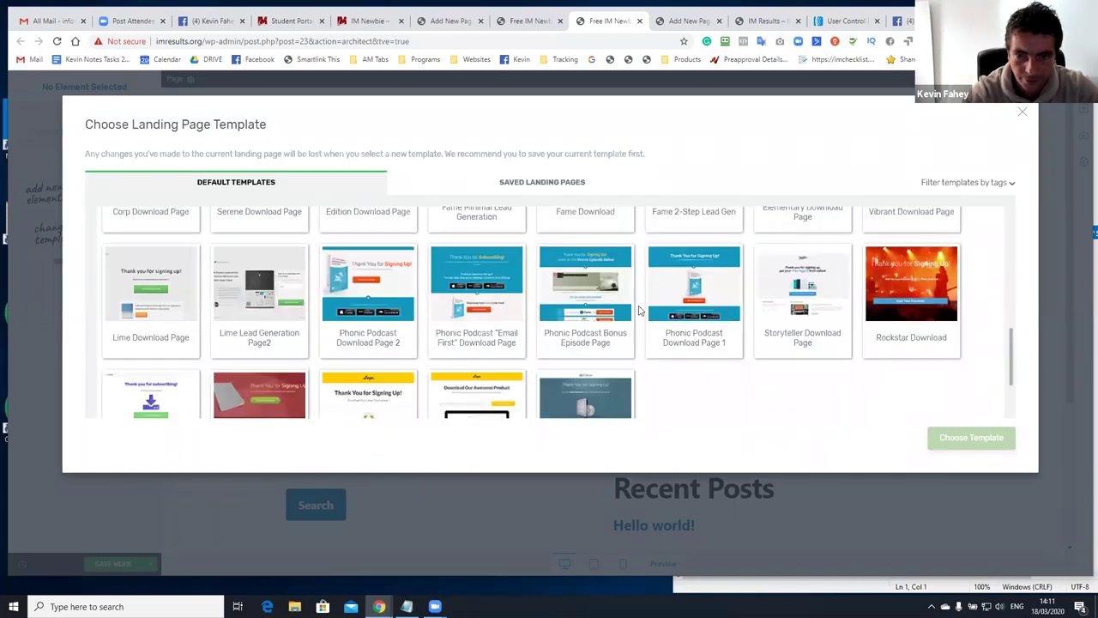
{"action": "scroll", "coordinate": [367, 300], "scroll_direction": "down", "scroll_amount": 1}
{"action": "scroll", "coordinate": [294, 298], "scroll_direction": "up", "scroll_amount": 5}
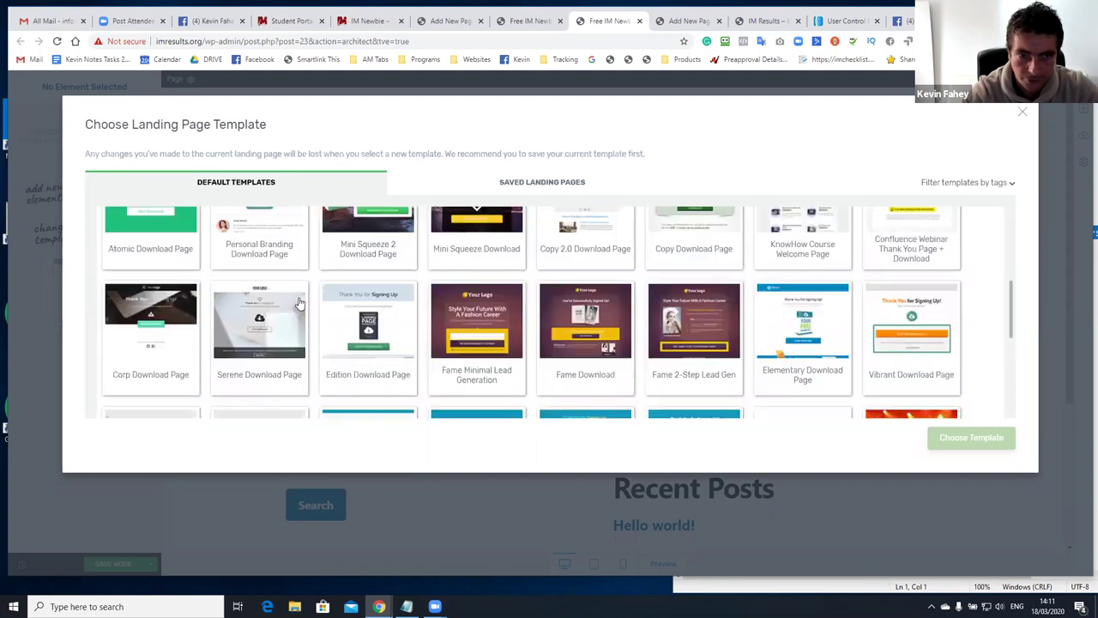
{"action": "scroll", "coordinate": [300, 292], "scroll_direction": "down", "scroll_amount": 2}
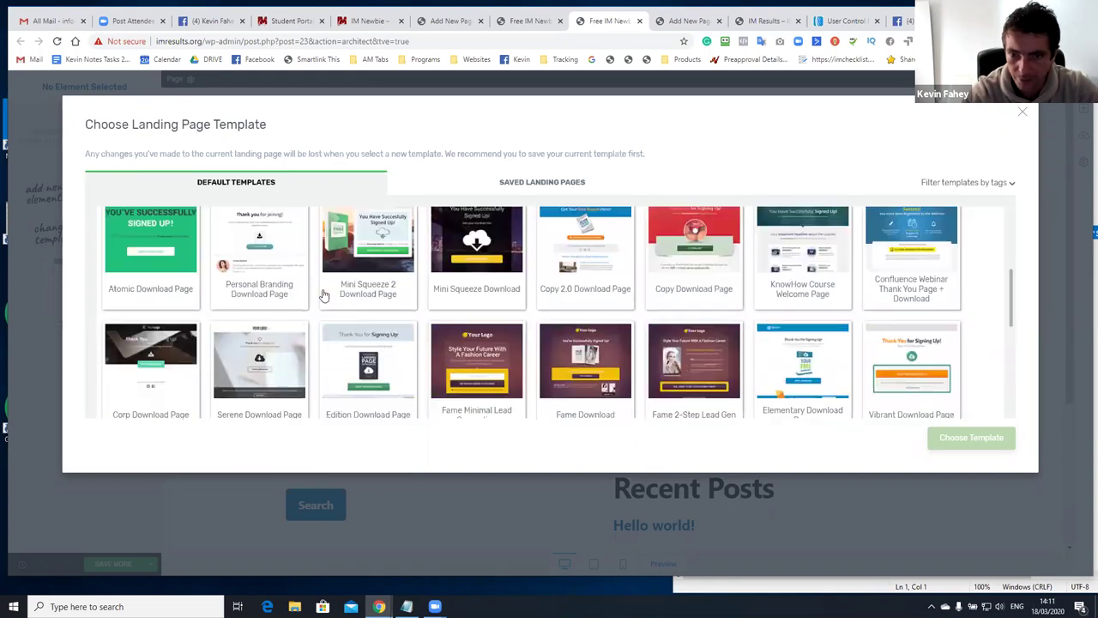
{"action": "left_click", "coordinate": [582, 253]}
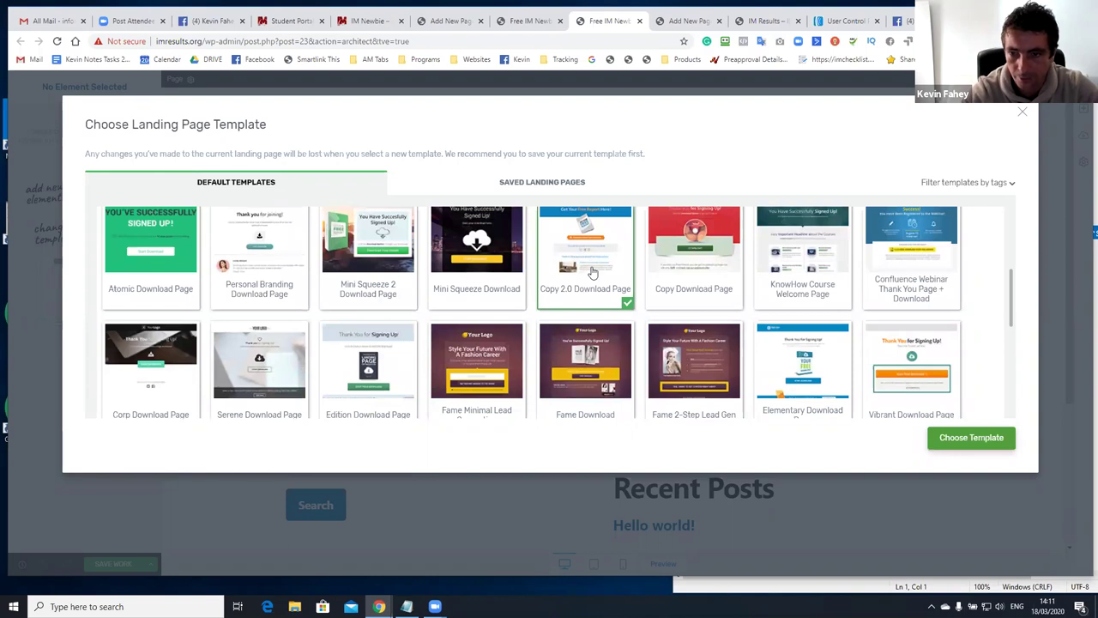
{"action": "left_click", "coordinate": [943, 440]}
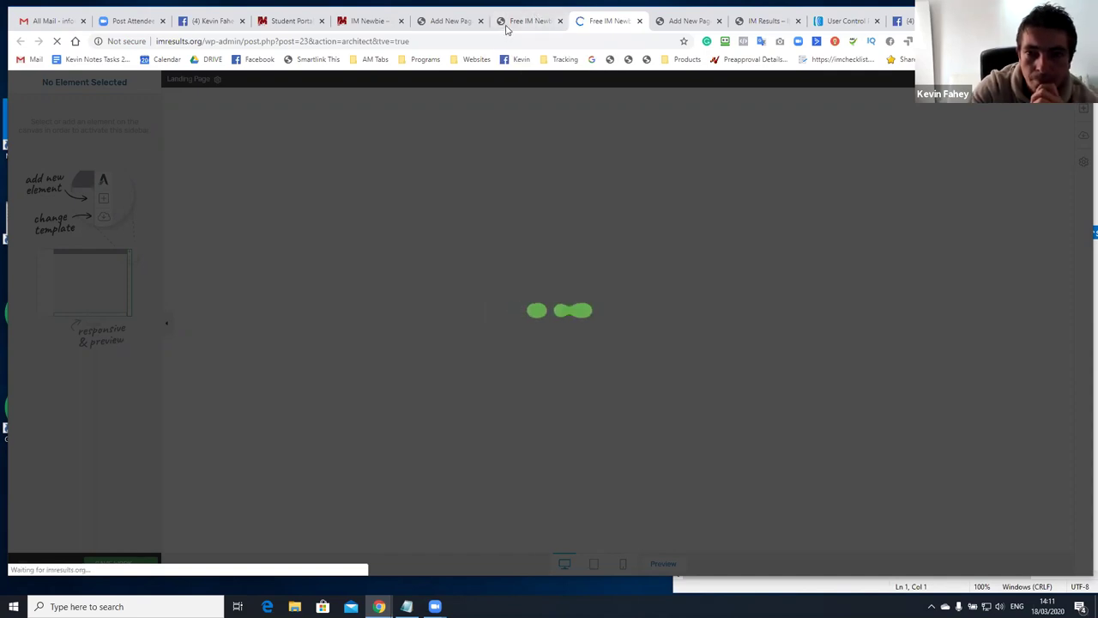
Switch to the opt-in page's browser tab and scroll through its Copy-Hacking layout
{"action": "left_click", "coordinate": [511, 24]}
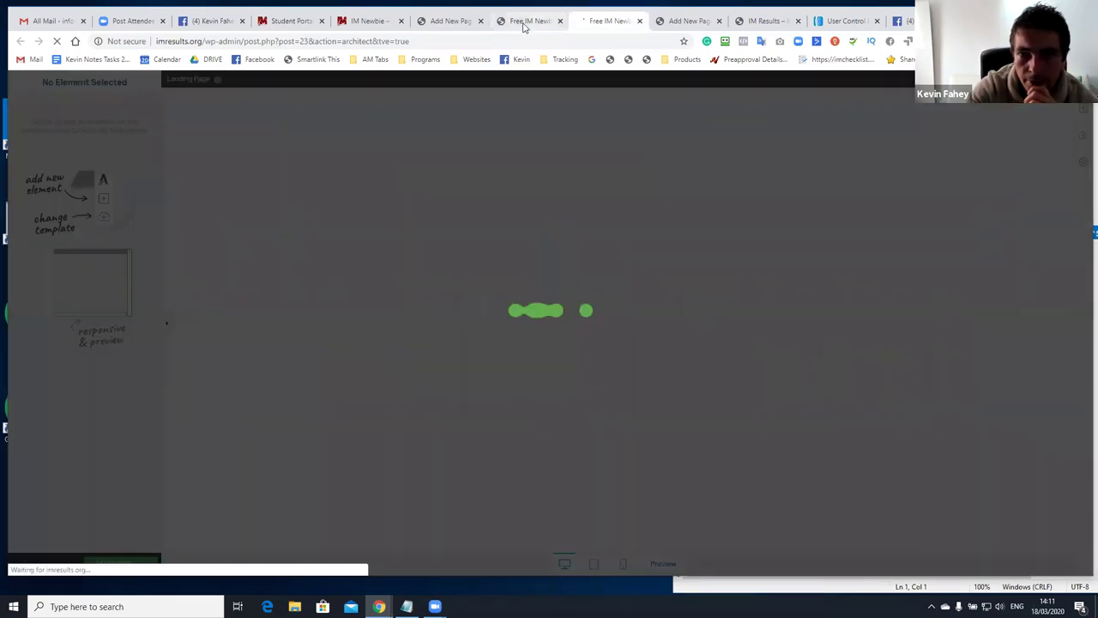
{"action": "scroll", "coordinate": [644, 248], "scroll_direction": "down", "scroll_amount": 3}
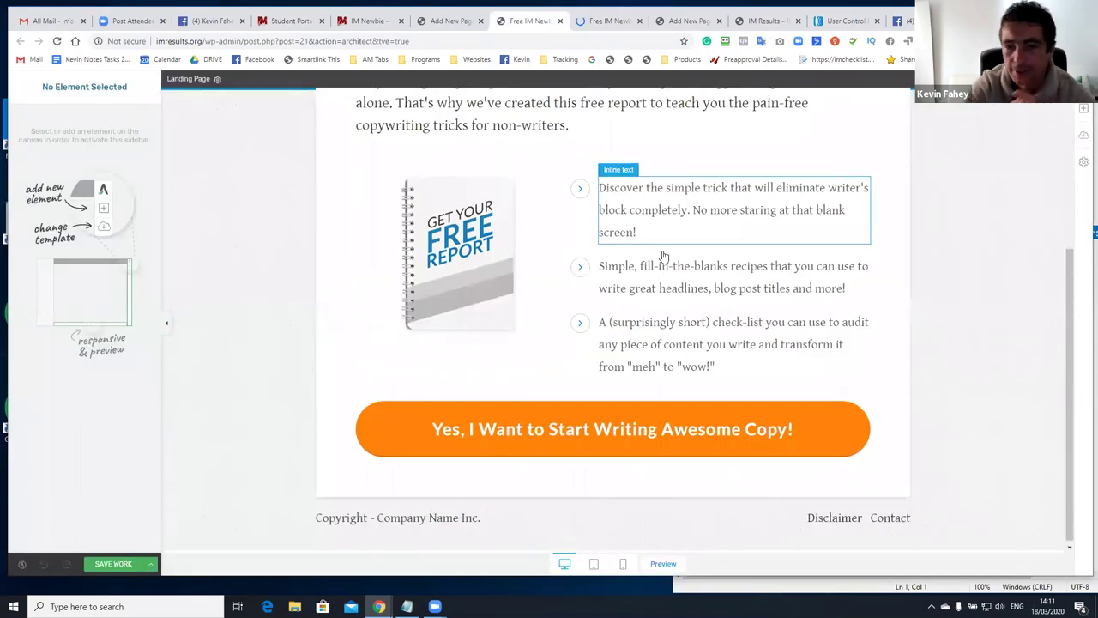
{"action": "scroll", "coordinate": [661, 252], "scroll_direction": "up", "scroll_amount": 3}
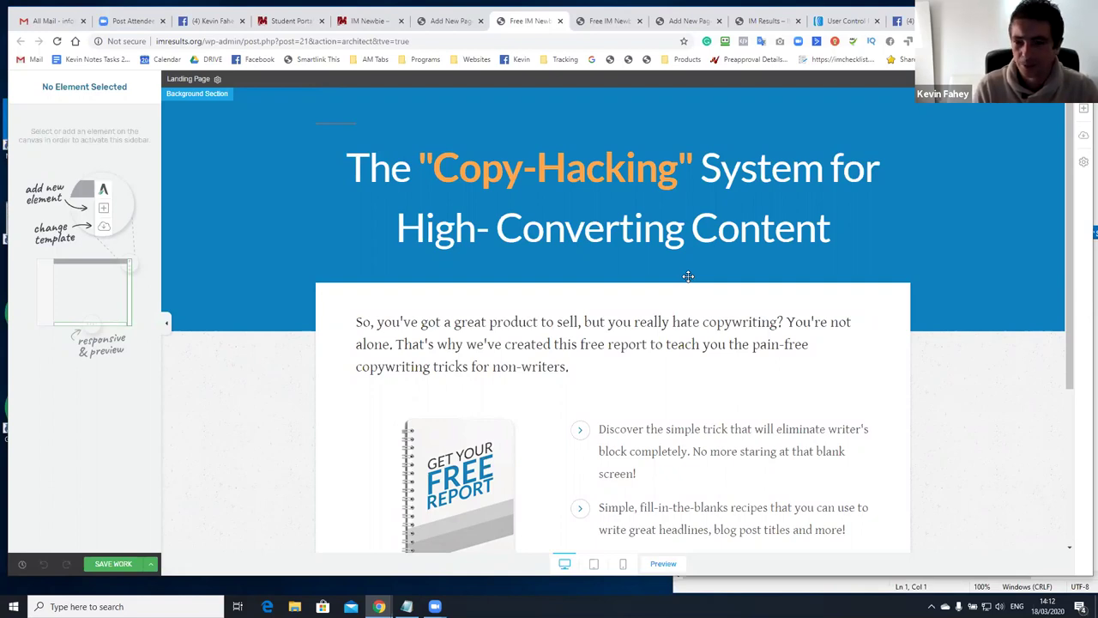
{"action": "scroll", "coordinate": [673, 309], "scroll_direction": "down", "scroll_amount": 3}
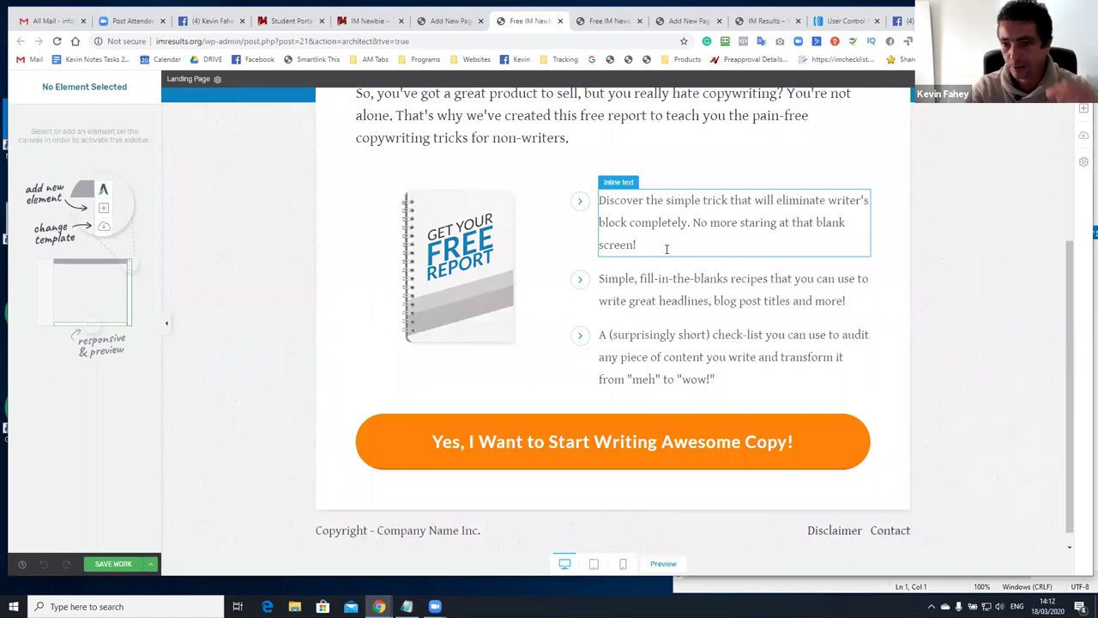
{"action": "scroll", "coordinate": [631, 321], "scroll_direction": "down", "scroll_amount": 1}
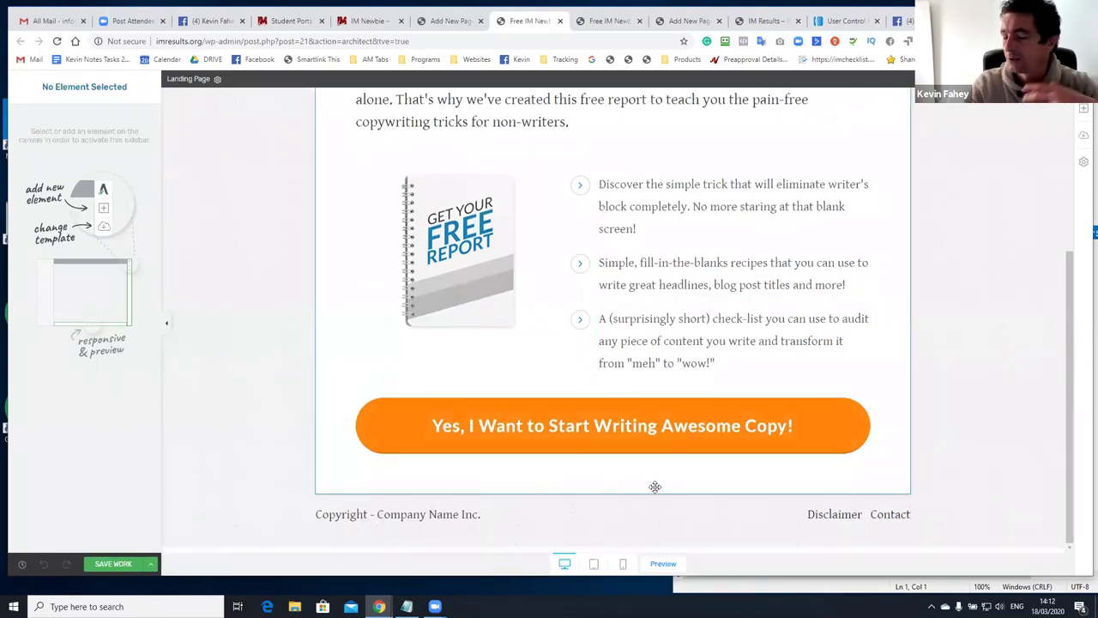
{"action": "scroll", "coordinate": [657, 418], "scroll_direction": "up", "scroll_amount": 2}
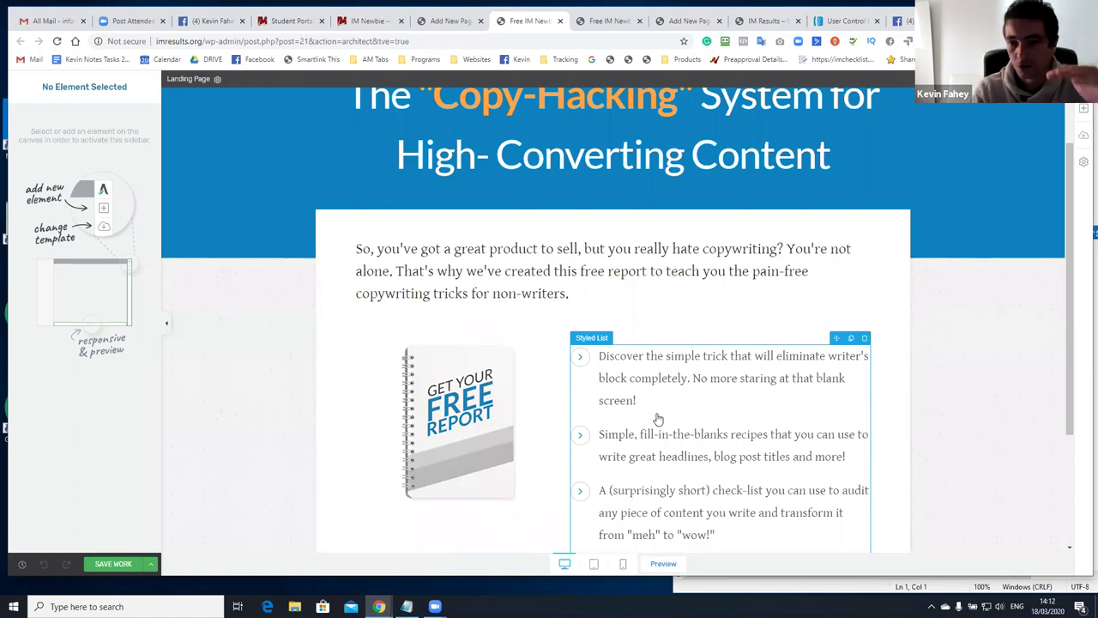
Delete the report image column, the Styled bullet list, and the leftover empty column
{"action": "left_click", "coordinate": [556, 342]}
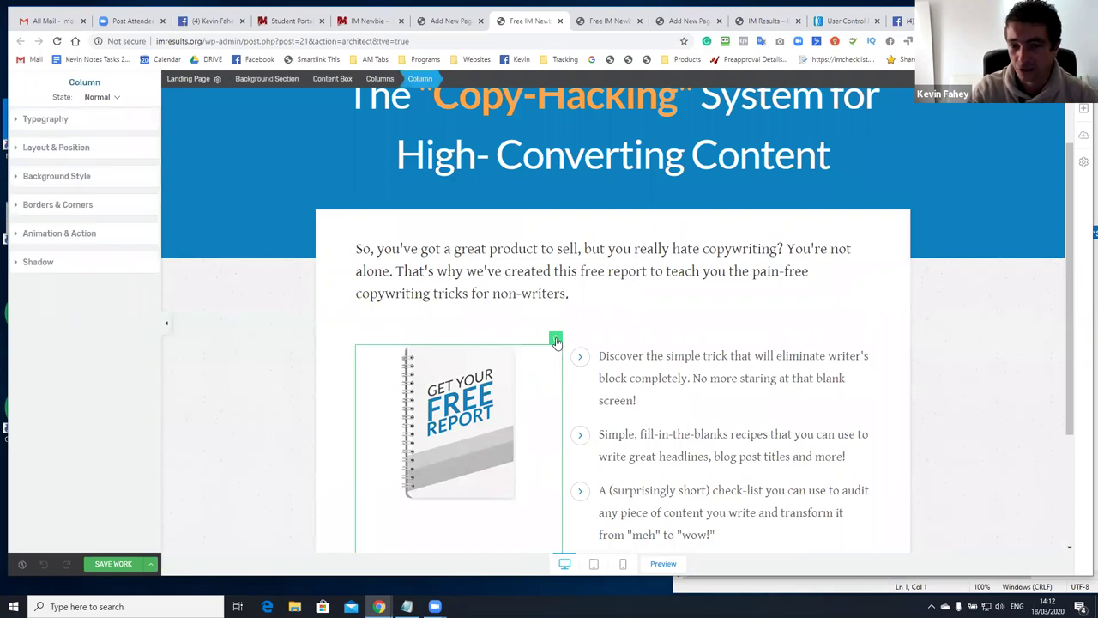
{"action": "key", "text": "Delete"}
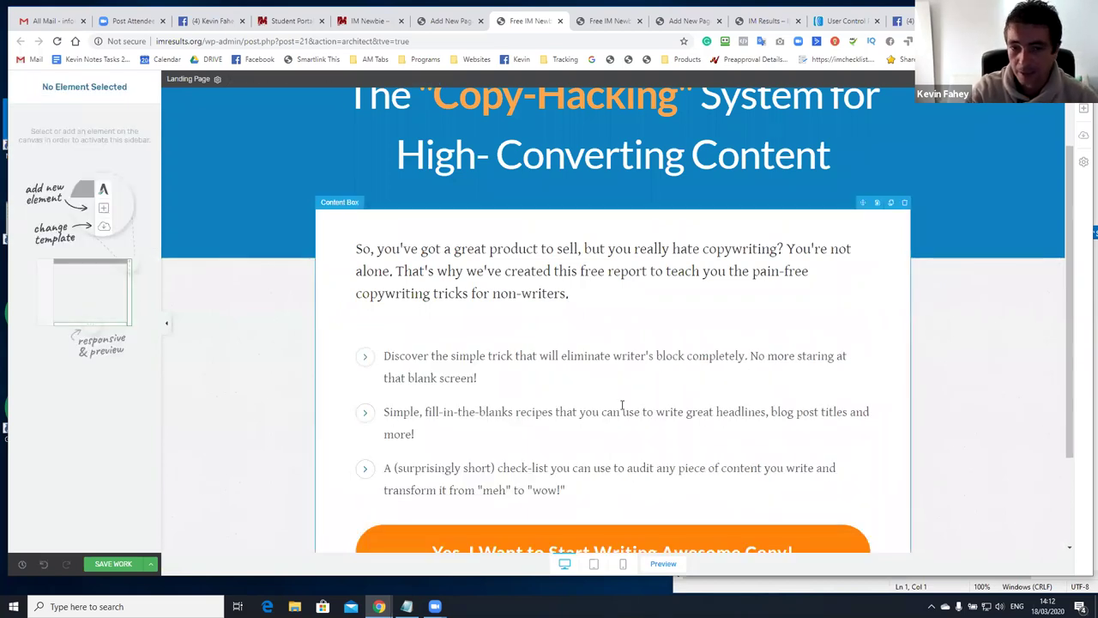
{"action": "left_click", "coordinate": [786, 342]}
{"action": "scroll", "coordinate": [806, 373], "scroll_direction": "down", "scroll_amount": 2}
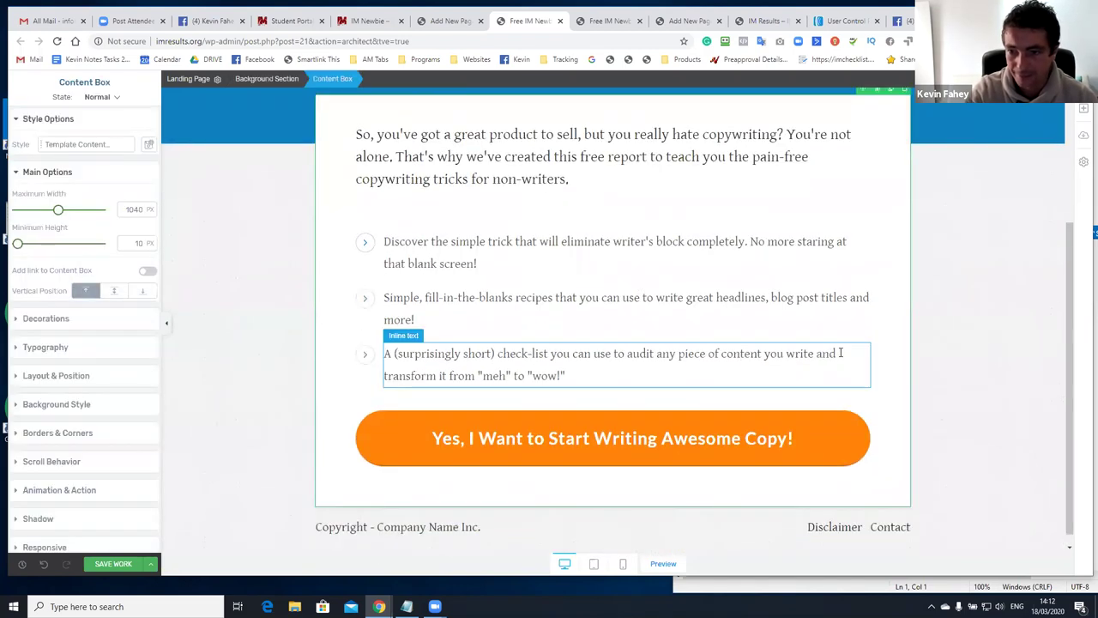
{"action": "left_click", "coordinate": [865, 344]}
{"action": "left_click", "coordinate": [862, 343]}
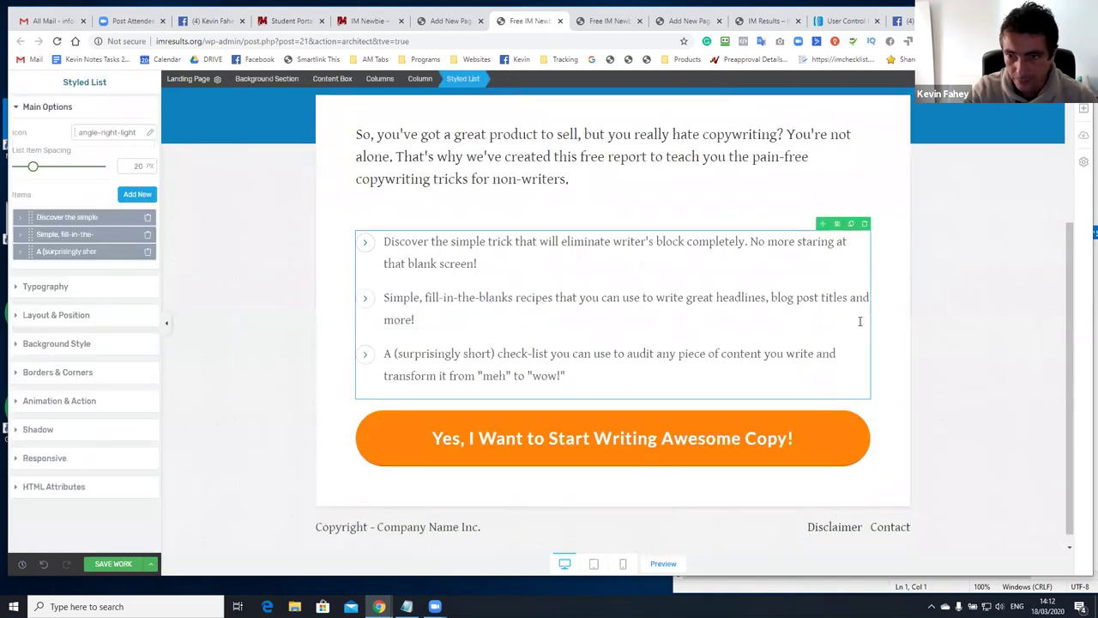
{"action": "left_click", "coordinate": [864, 224]}
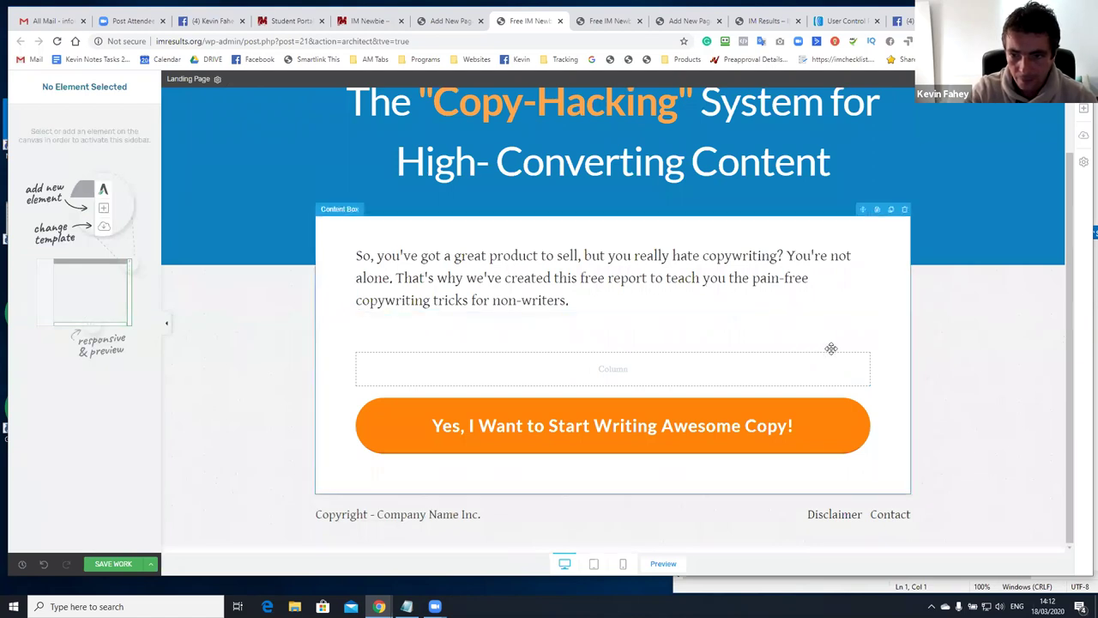
{"action": "left_click", "coordinate": [863, 345]}
{"action": "left_click", "coordinate": [863, 344]}
{"action": "scroll", "coordinate": [504, 167], "scroll_direction": "up", "scroll_amount": 1}
{"action": "left_click", "coordinate": [504, 167]}
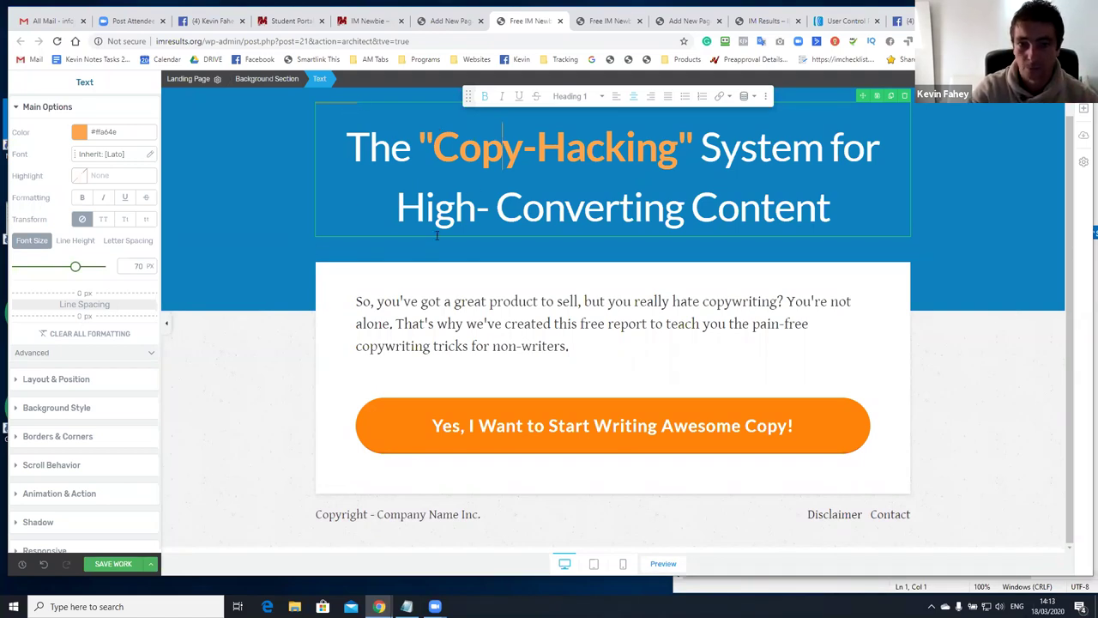
Replace 'Copy-Hacking' in the headline with '100% FREE TRAINING'
{"action": "left_click_drag", "start_coordinate": [436, 146], "coordinate": [684, 150]}
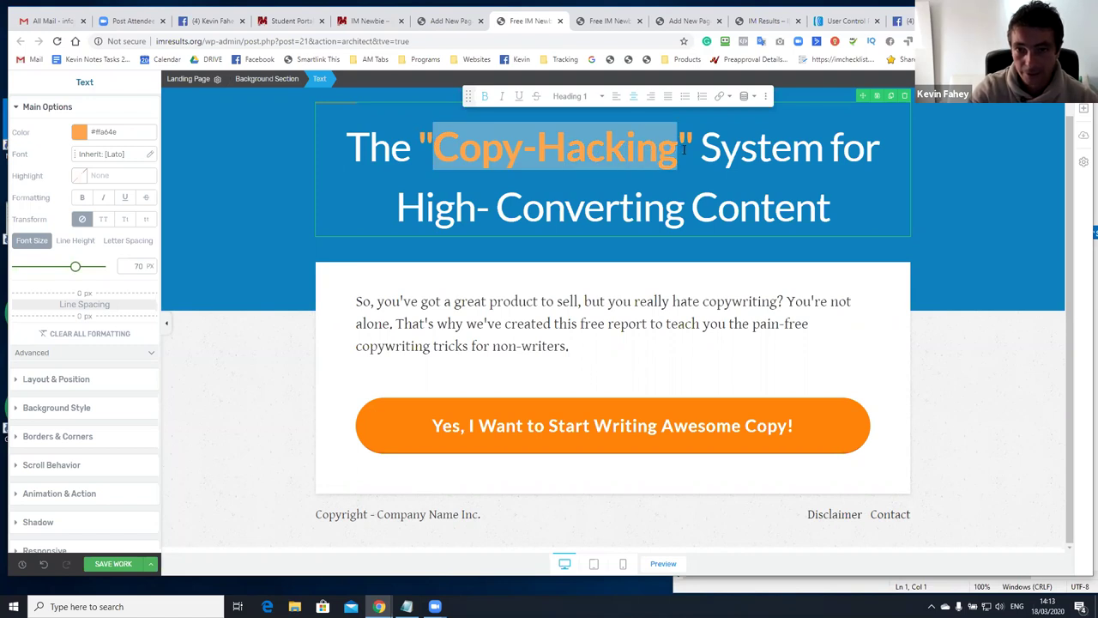
{"action": "type", "text": "100%"}
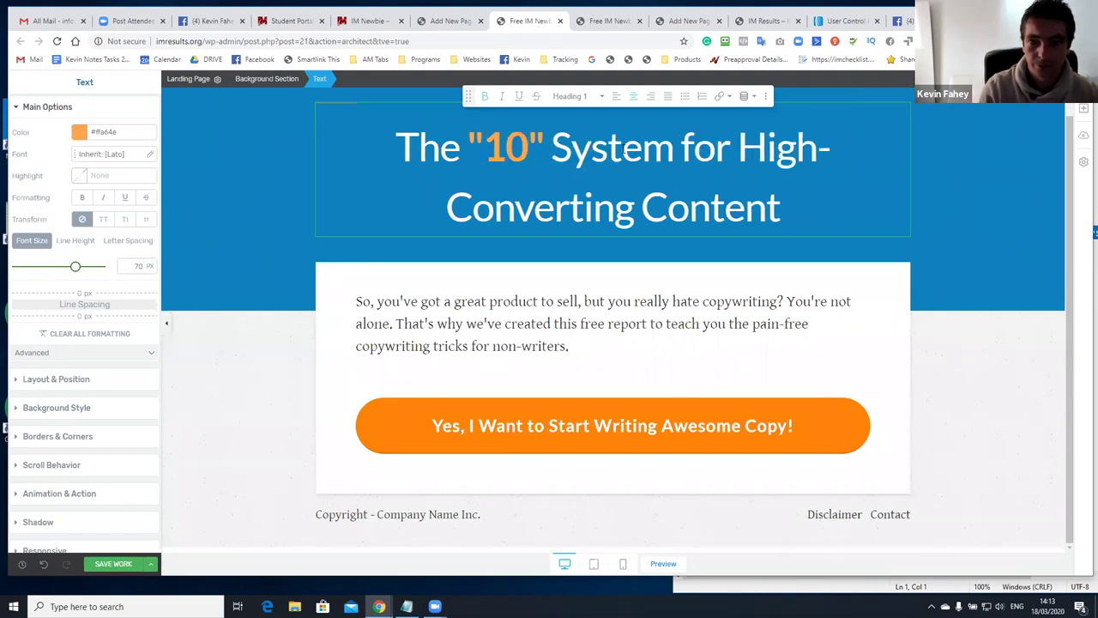
{"action": "type", "text": " G"}
{"action": "key", "text": "BackSpace"}
{"action": "type", "text": "FREE Tra"}
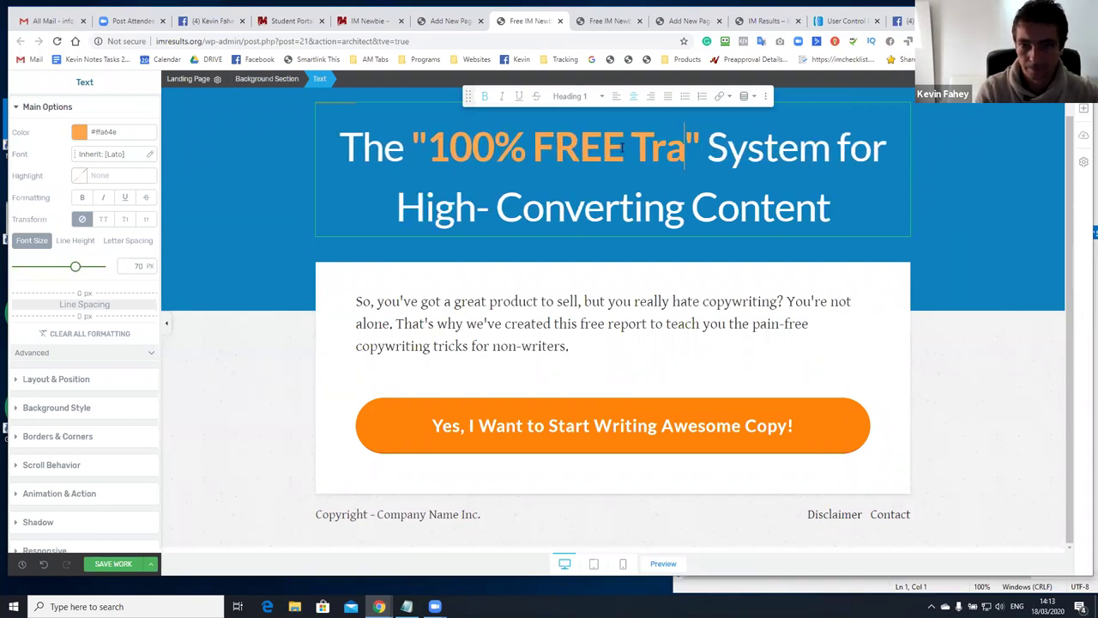
{"action": "type", "text": "ining"}
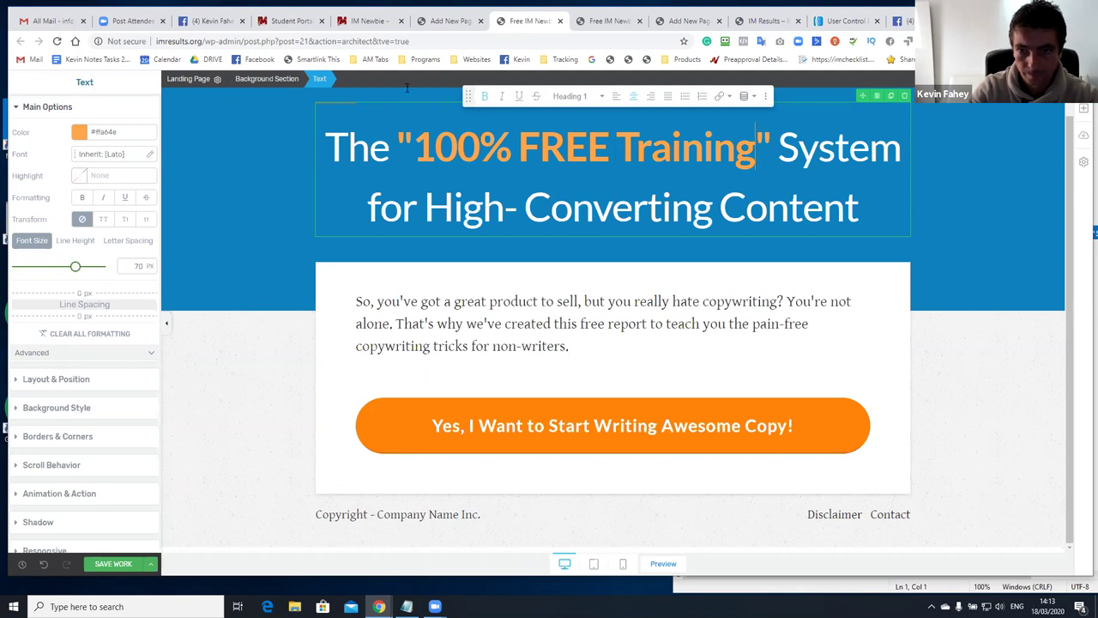
{"action": "left_click", "coordinate": [636, 151]}
{"action": "type", "text": "RAINING"}
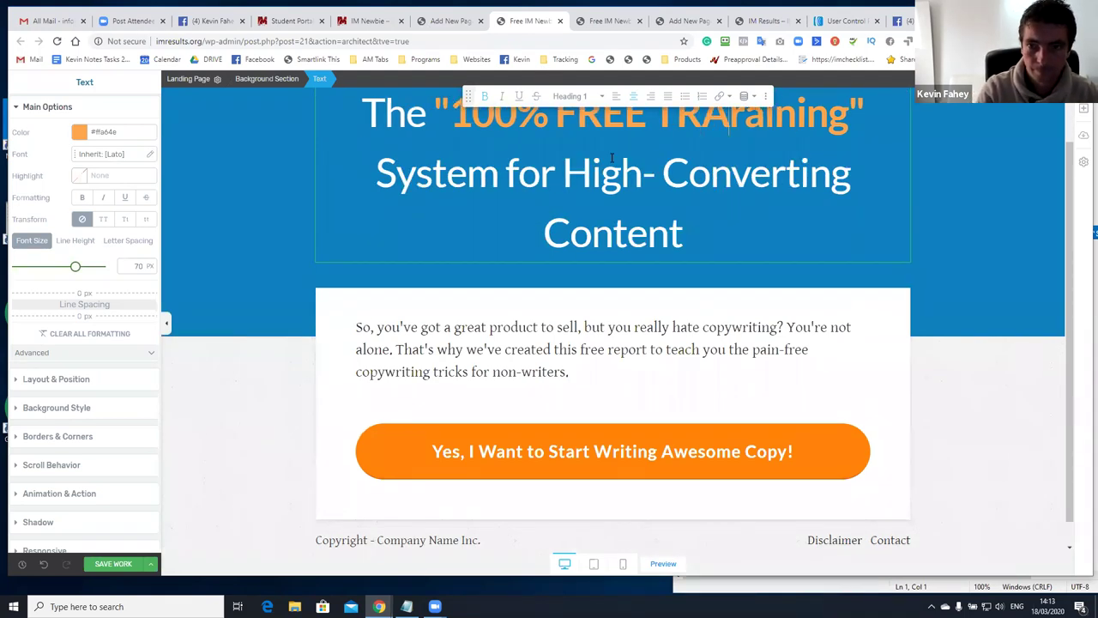
{"action": "key", "text": "Delete"}
{"action": "key", "text": "Delete"}
{"action": "key", "text": "Delete"}
{"action": "key", "text": "Delete"}
{"action": "key", "text": "Delete"}
{"action": "key", "text": "Delete"}
{"action": "key", "text": "Delete"}
{"action": "key", "text": "Delete"}
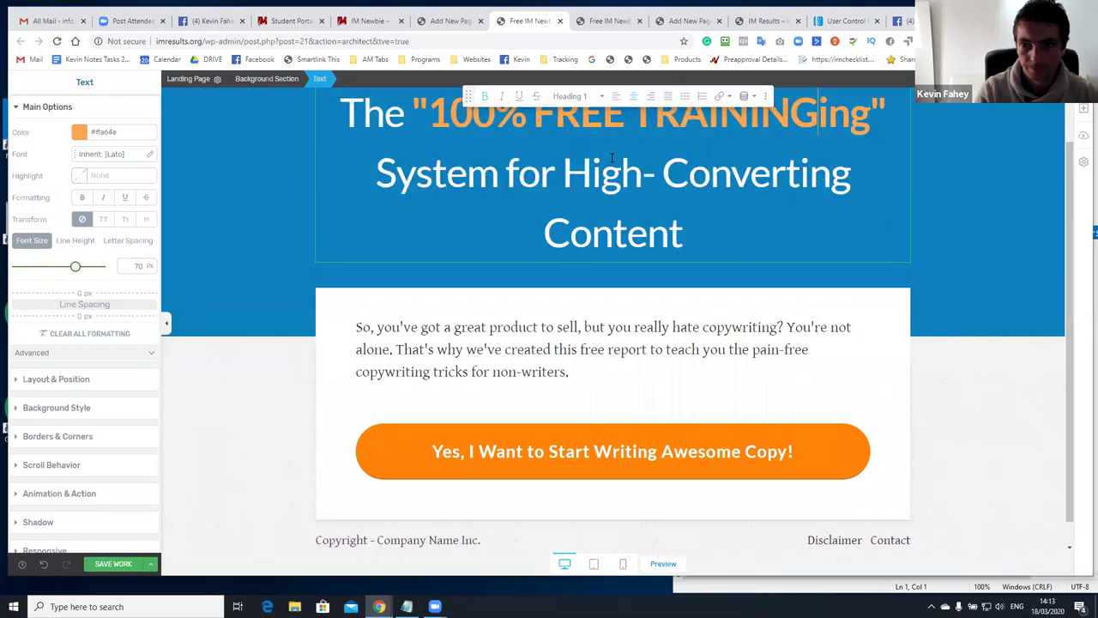
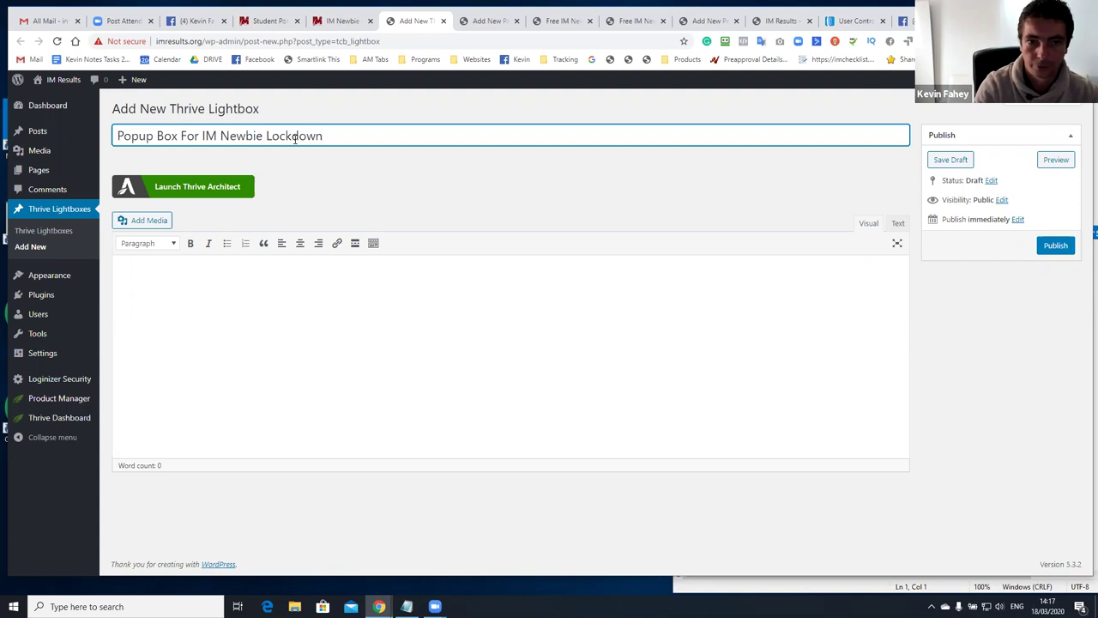
Complete the title 'Popup Box For IM Newbie Lockdown Training', publish the lightbox and launch Thrive Architect
{"action": "type", "text": "aining"}
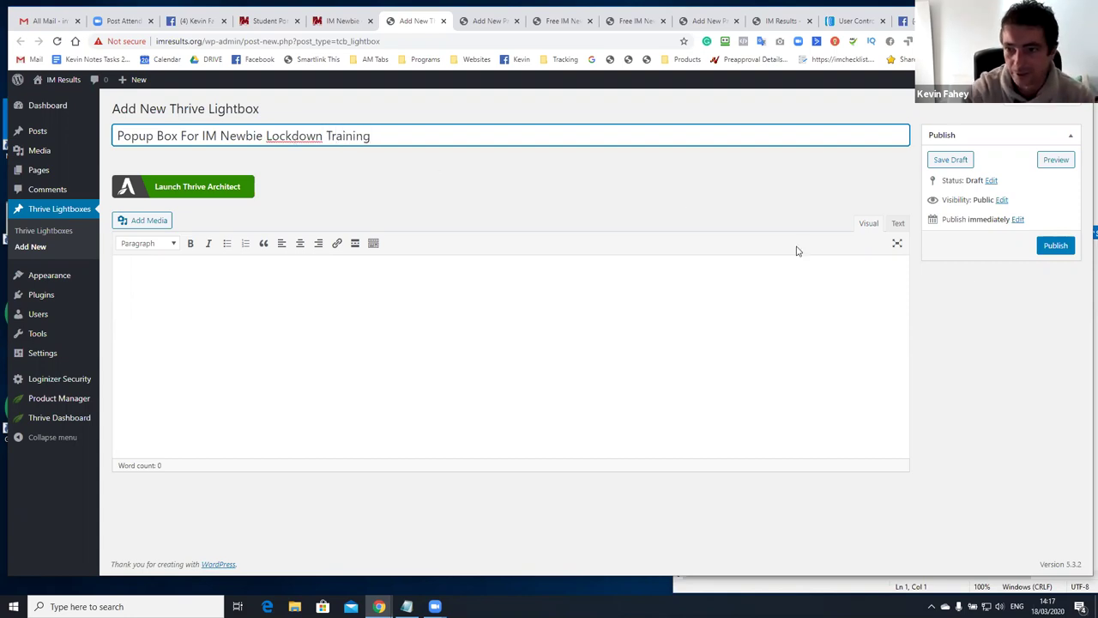
{"action": "left_click", "coordinate": [1046, 247]}
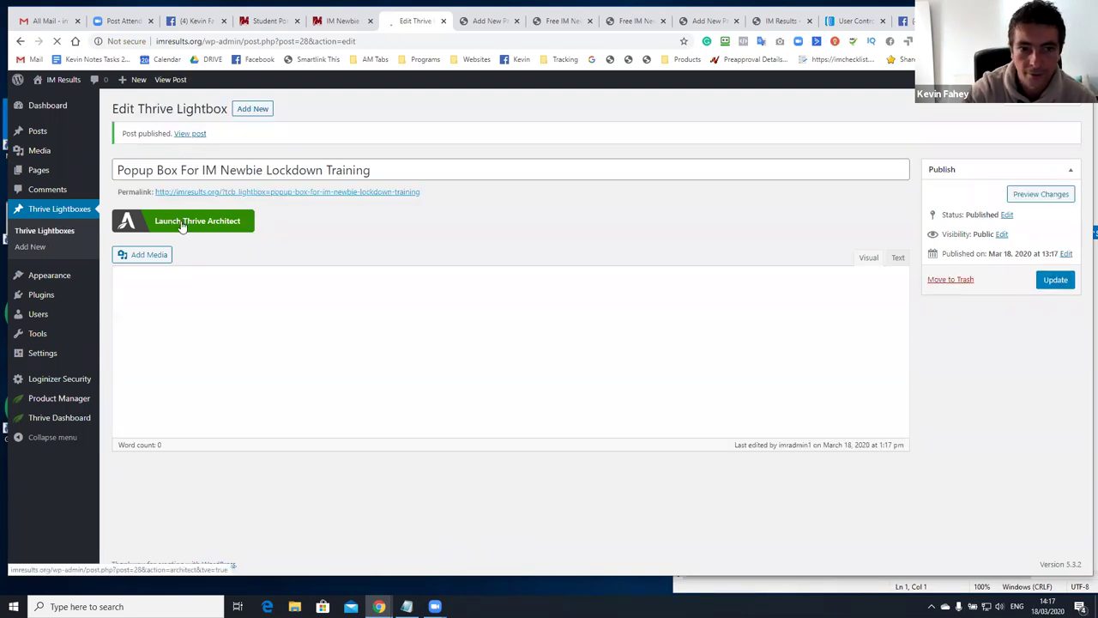
{"action": "left_click", "coordinate": [182, 223]}
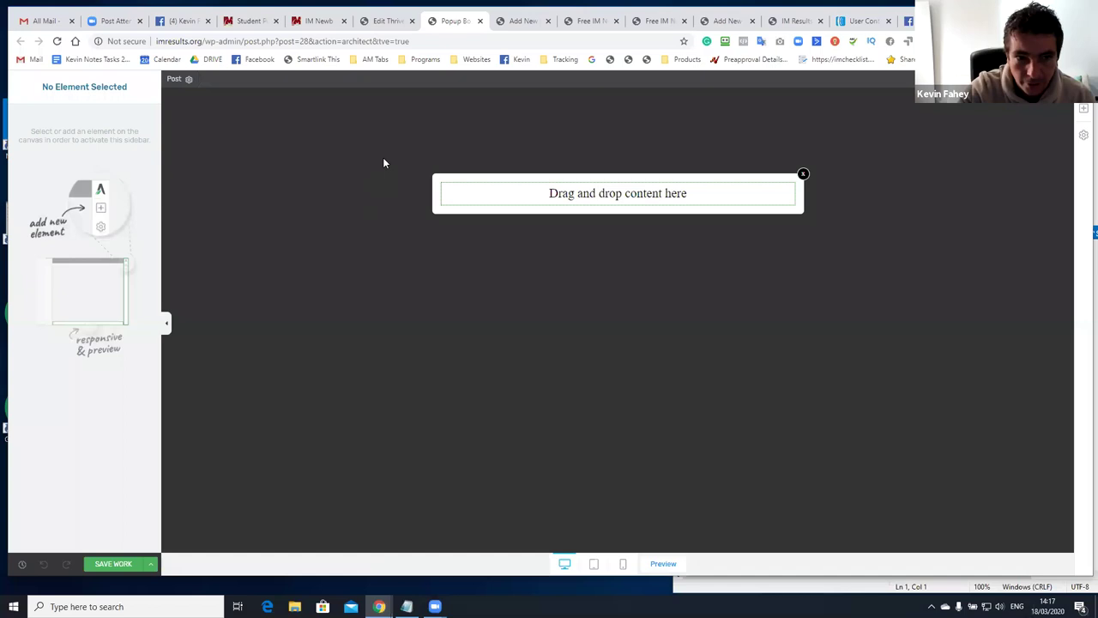
{"action": "left_click", "coordinate": [1083, 108]}
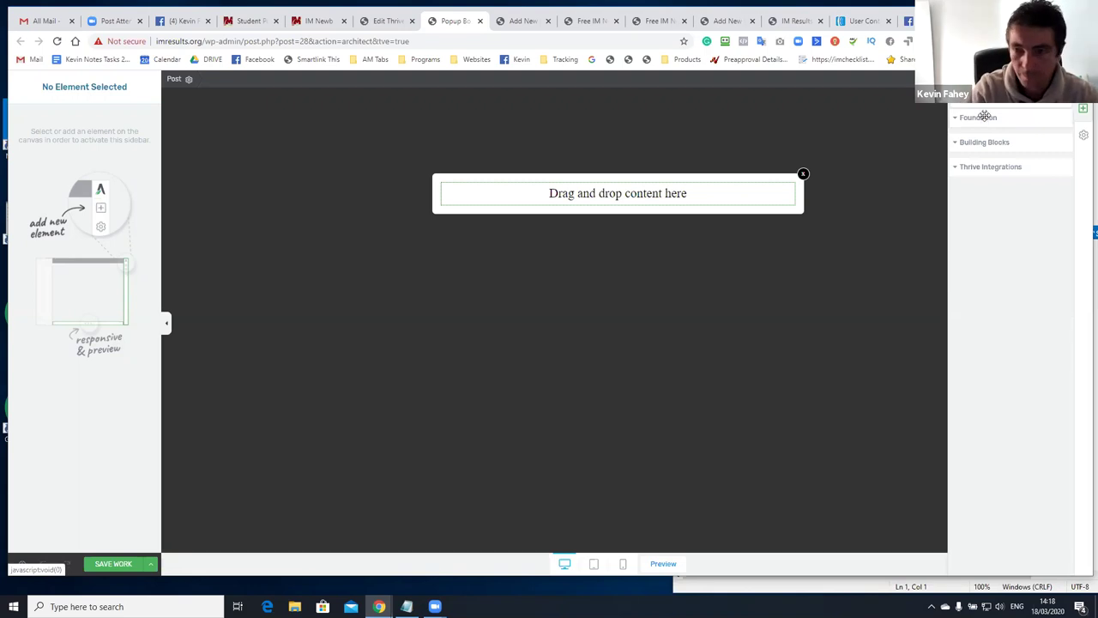
Drop a Lead Generation form (Name, Email, Sign Up) into the popup and add a Text element above it
{"action": "scroll", "coordinate": [983, 117], "scroll_direction": "down", "scroll_amount": 10}
{"action": "scroll", "coordinate": [983, 116], "scroll_direction": "up", "scroll_amount": 10}
{"action": "scroll", "coordinate": [981, 114], "scroll_direction": "down", "scroll_amount": 10}
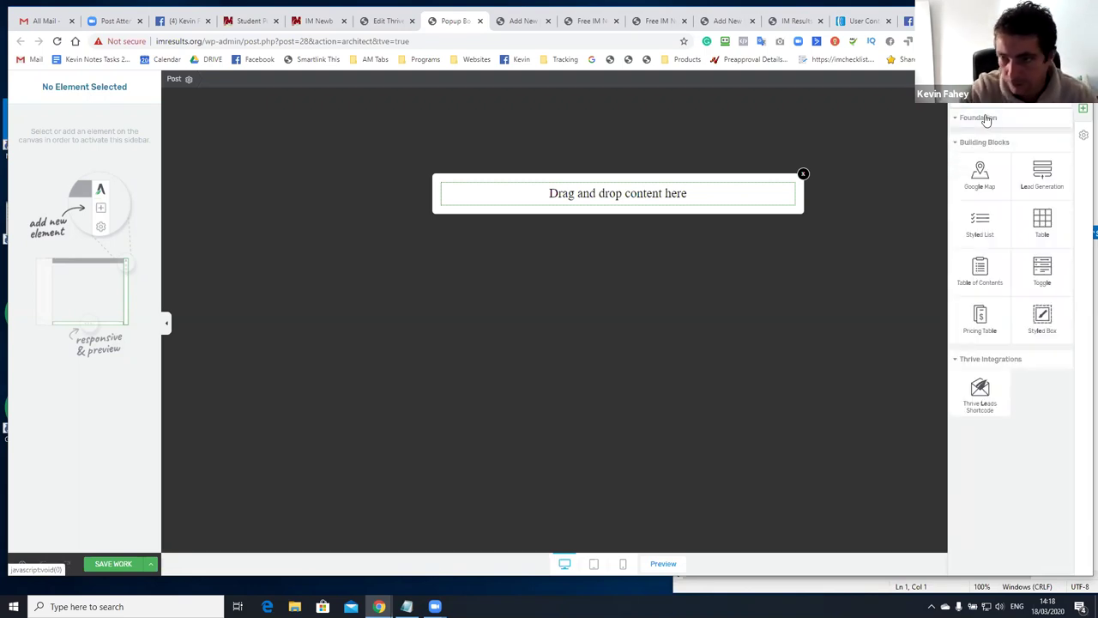
{"action": "left_click_drag", "start_coordinate": [979, 147], "coordinate": [637, 189]}
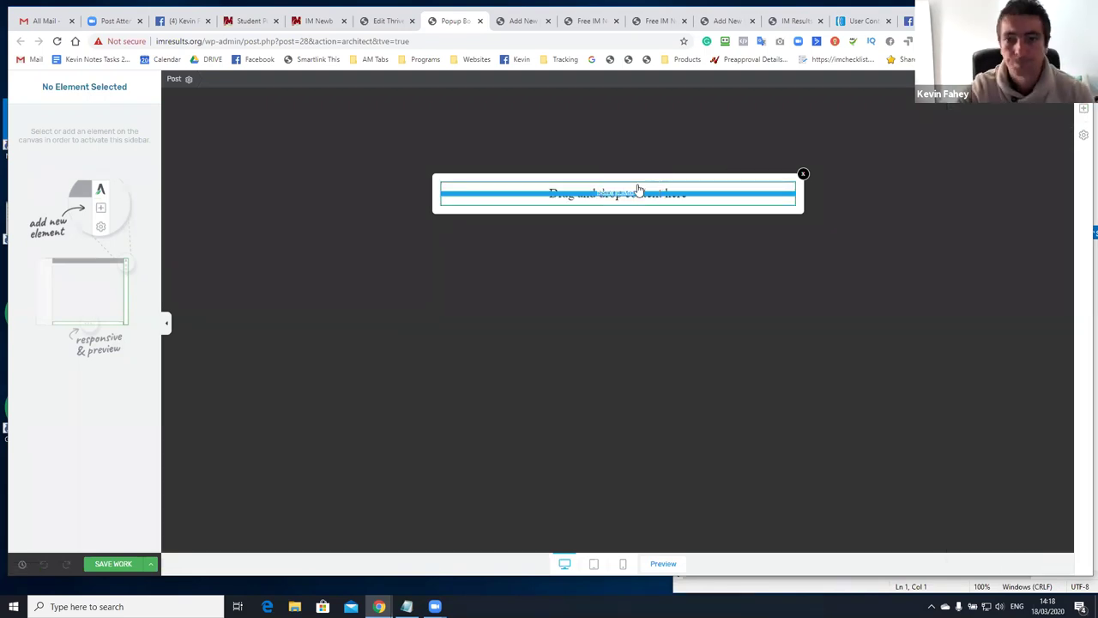
{"action": "left_click", "coordinate": [610, 225]}
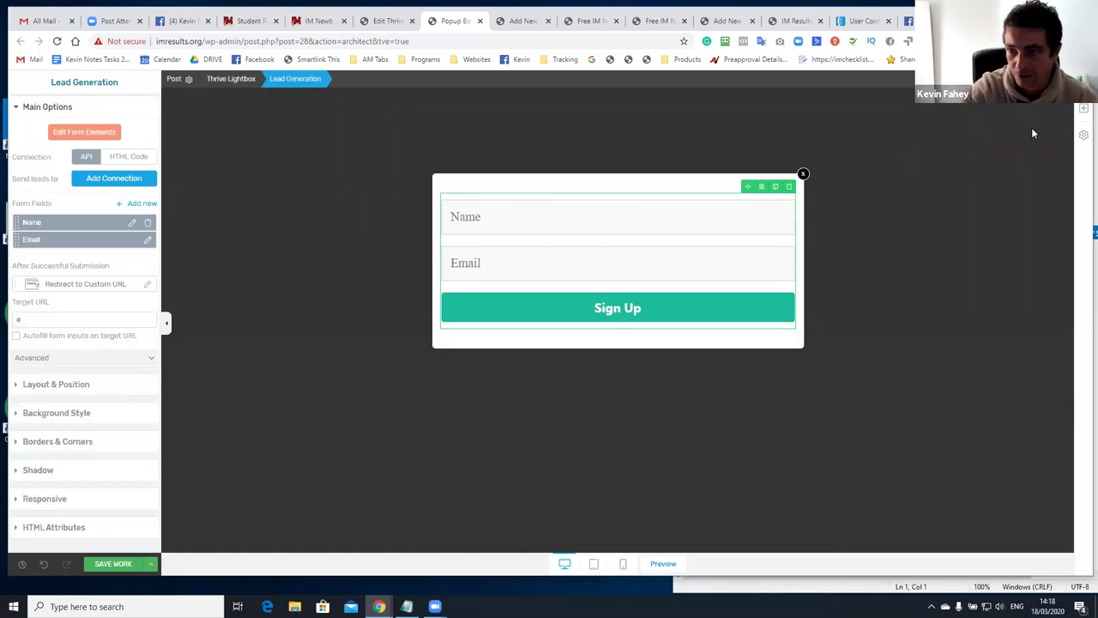
{"action": "left_click", "coordinate": [1084, 110]}
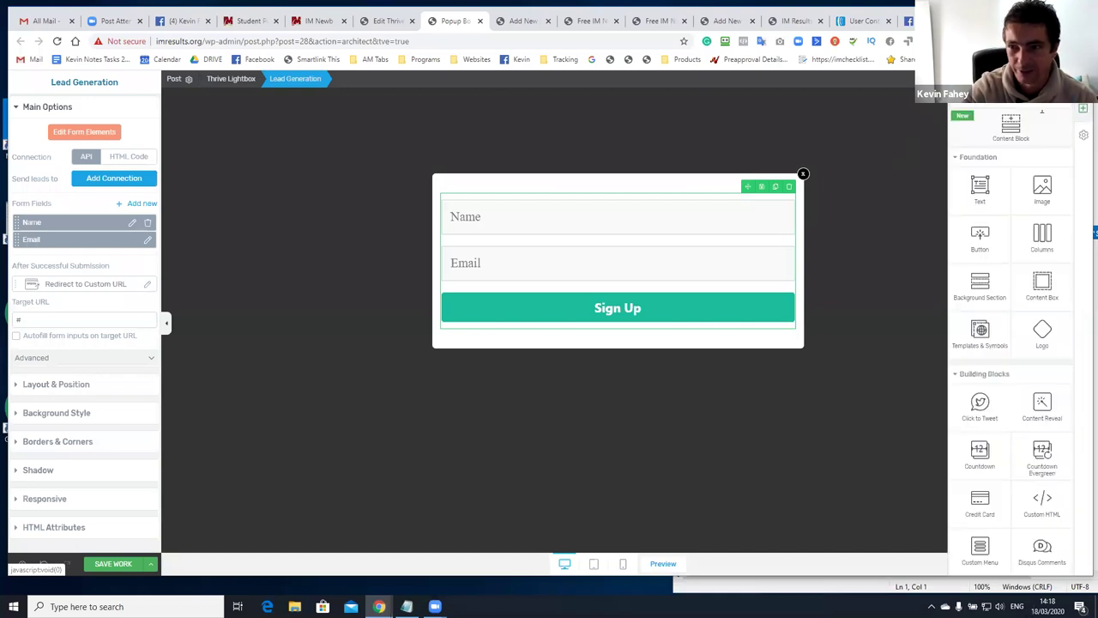
{"action": "left_click_drag", "start_coordinate": [980, 189], "coordinate": [582, 197]}
Replace the placeholder with the training headline, centred at 36 px
{"action": "triple_click", "coordinate": [499, 205]}
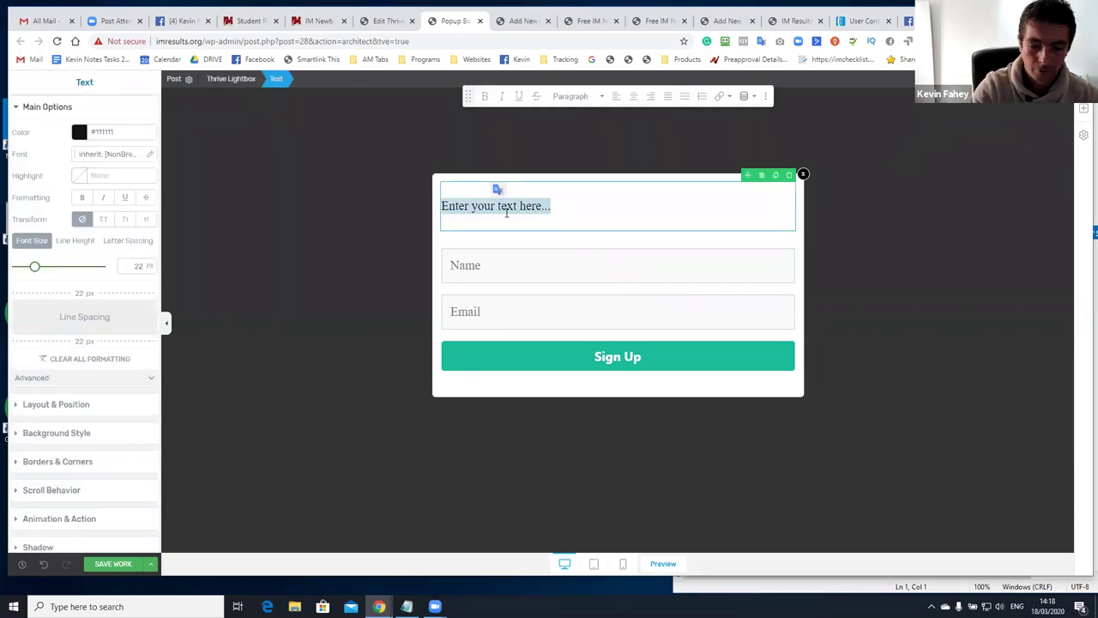
{"action": "type", "text": "Almost "}
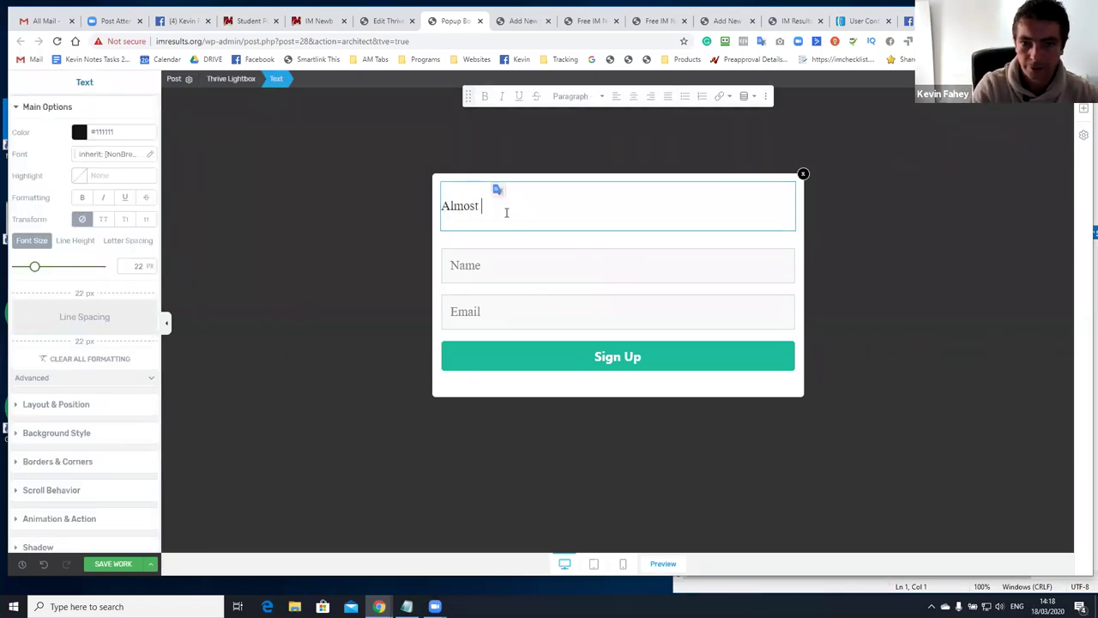
{"action": "type", "text": "There. "}
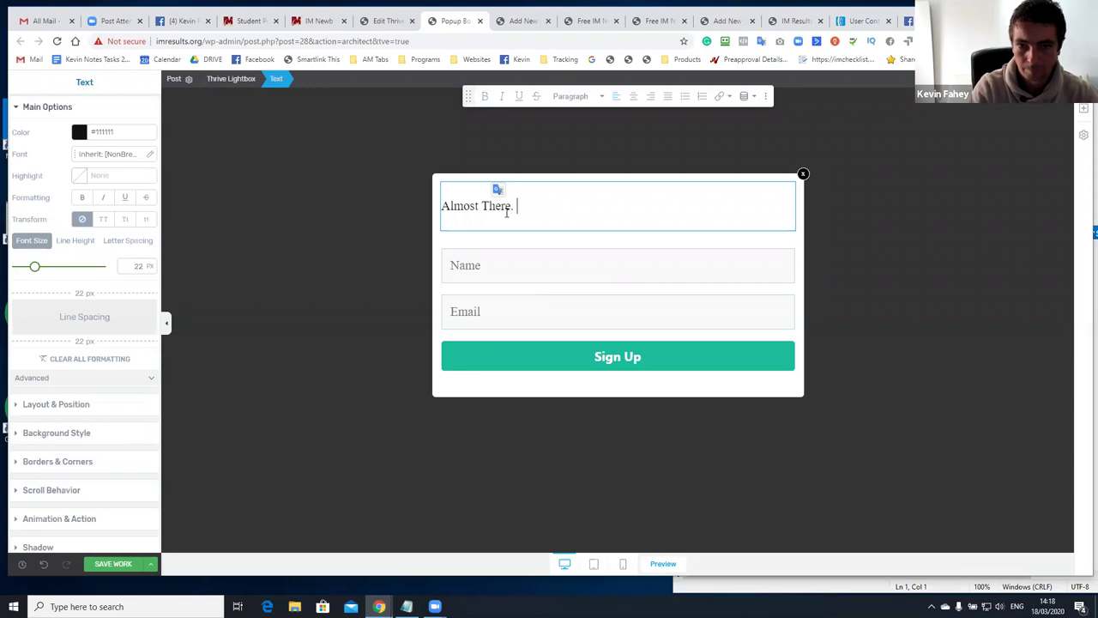
{"action": "type", "text": "Enter Your B"}
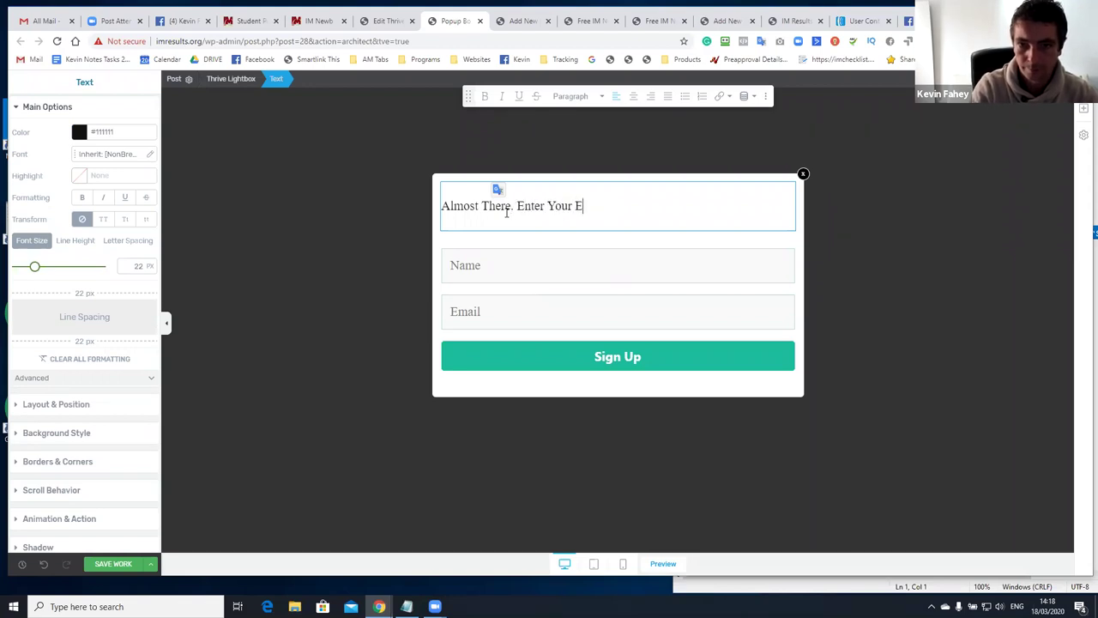
{"action": "type", "text": "EST "}
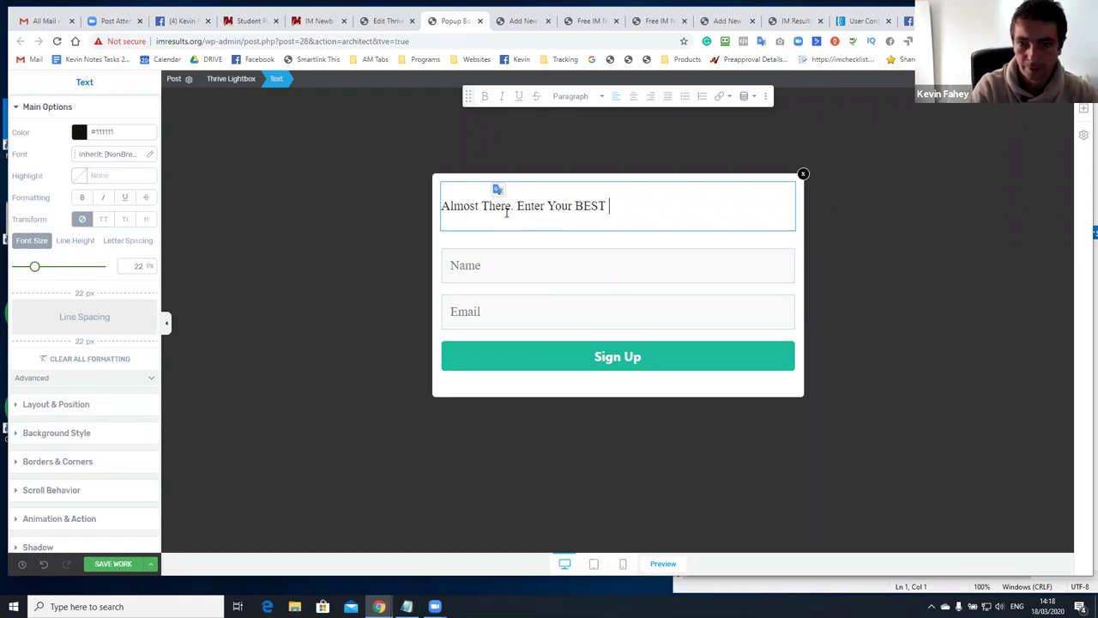
{"action": "type", "text": "Email To Access  The FREE T"}
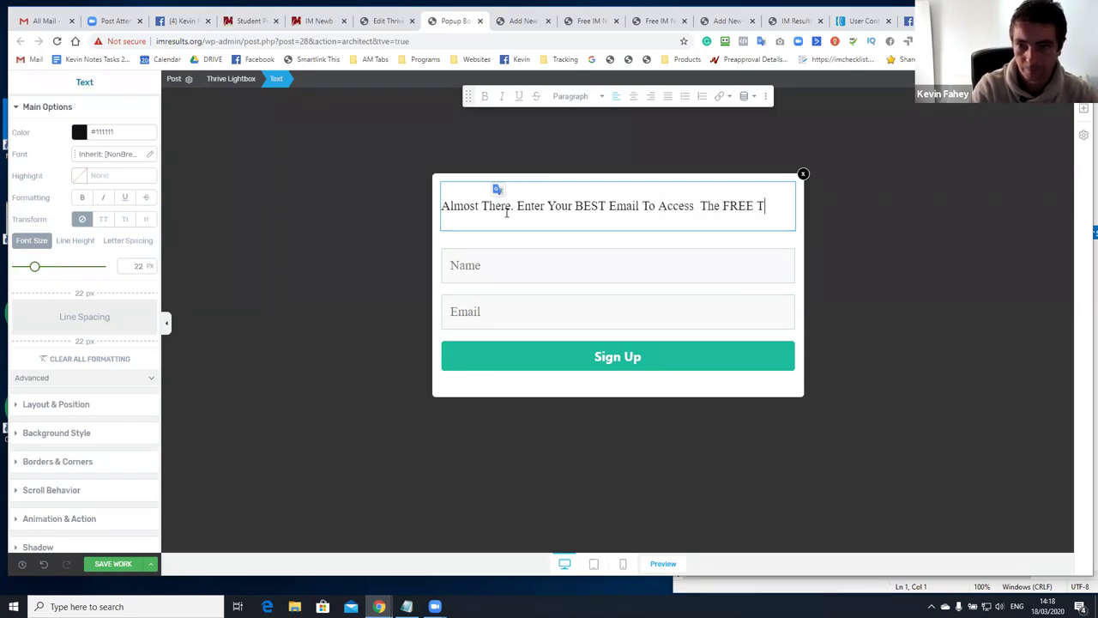
{"action": "type", "text": "raining"}
{"action": "key", "text": "ctrl+a"}
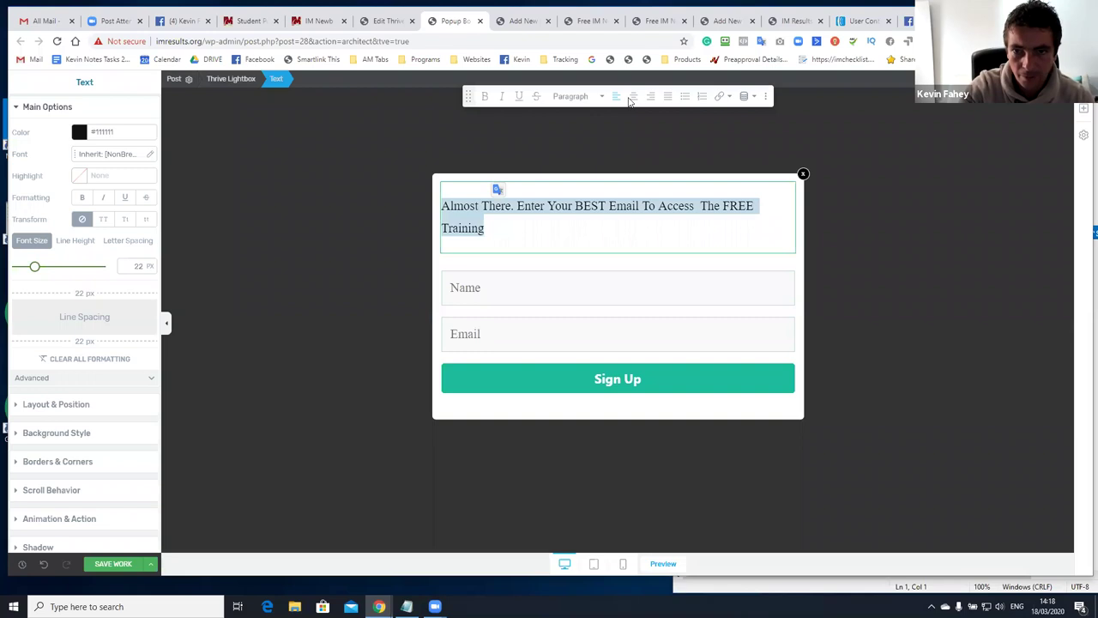
{"action": "left_click", "coordinate": [633, 96]}
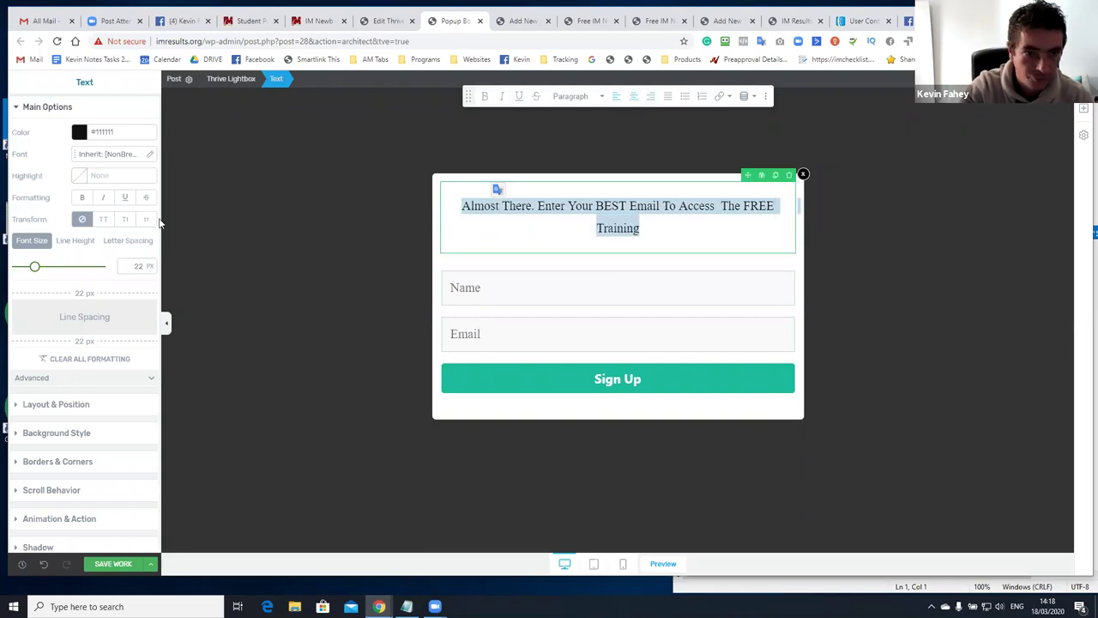
{"action": "left_click", "coordinate": [38, 240]}
{"action": "left_click_drag", "start_coordinate": [34, 268], "coordinate": [46, 274]}
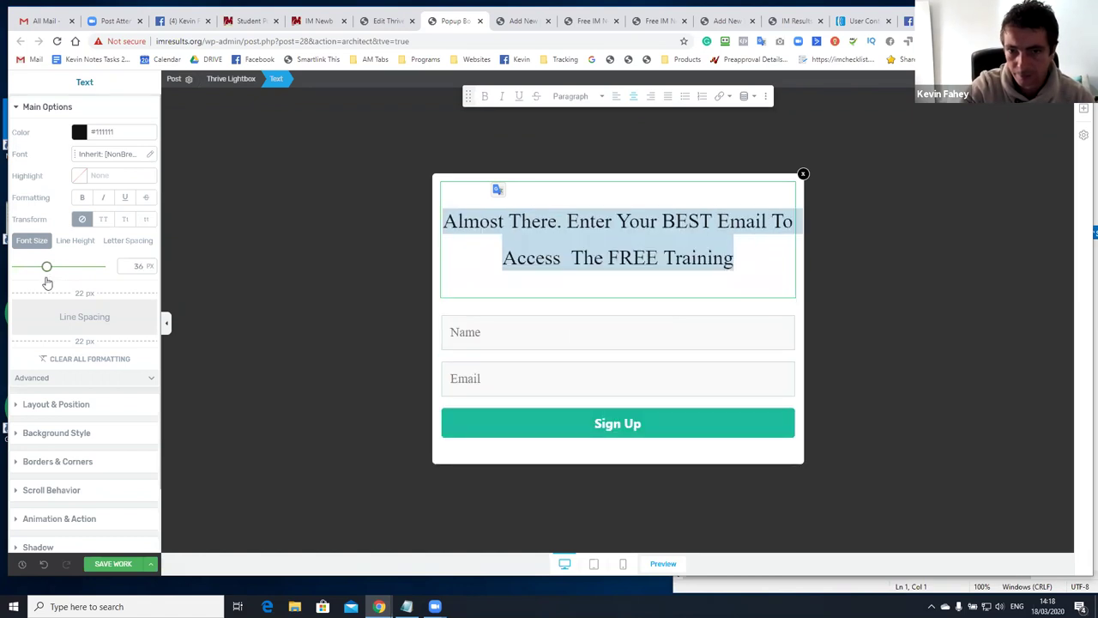
Fix the headline to read 'Almost There...' with correct spacing, and bold 'BEST Email'
{"action": "left_click", "coordinate": [524, 254]}
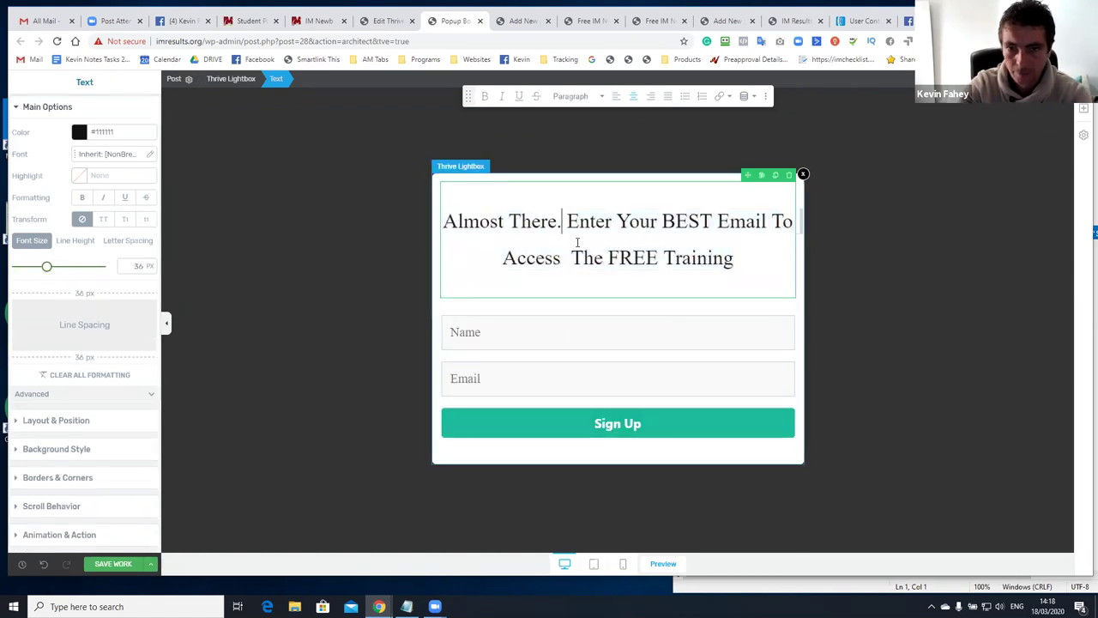
{"action": "type", "text": ".."}
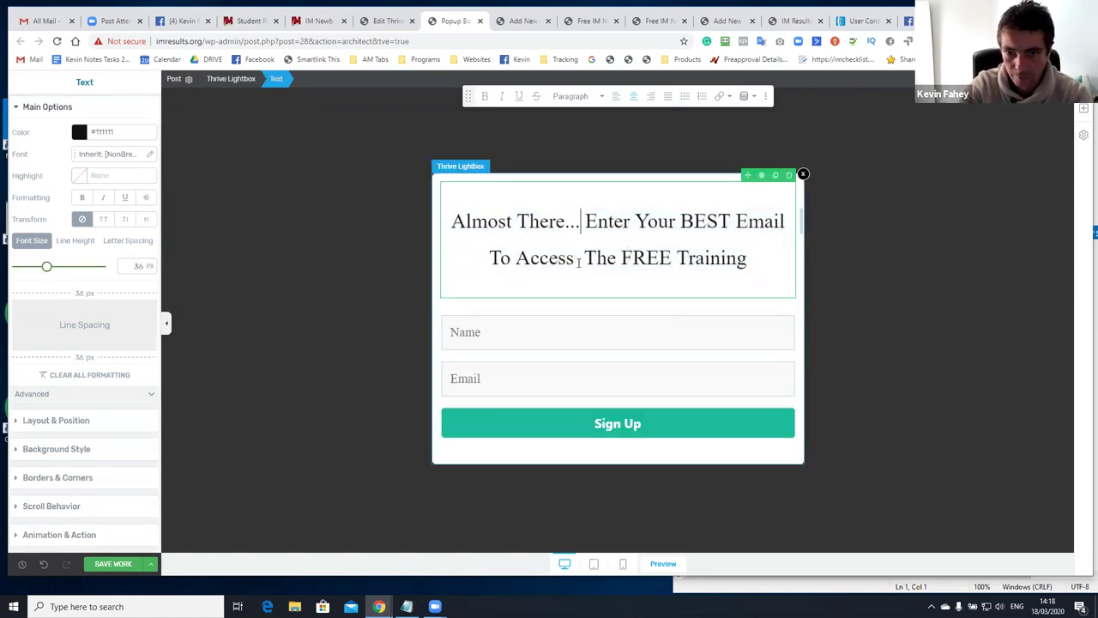
{"action": "key", "text": "BackSpace"}
{"action": "left_click_drag", "start_coordinate": [745, 262], "coordinate": [451, 221]}
{"action": "left_click_drag", "start_coordinate": [584, 221], "coordinate": [567, 223]}
{"action": "left_click", "coordinate": [570, 221]}
{"action": "left_click_drag", "start_coordinate": [680, 222], "coordinate": [785, 222]}
{"action": "left_click", "coordinate": [485, 96]}
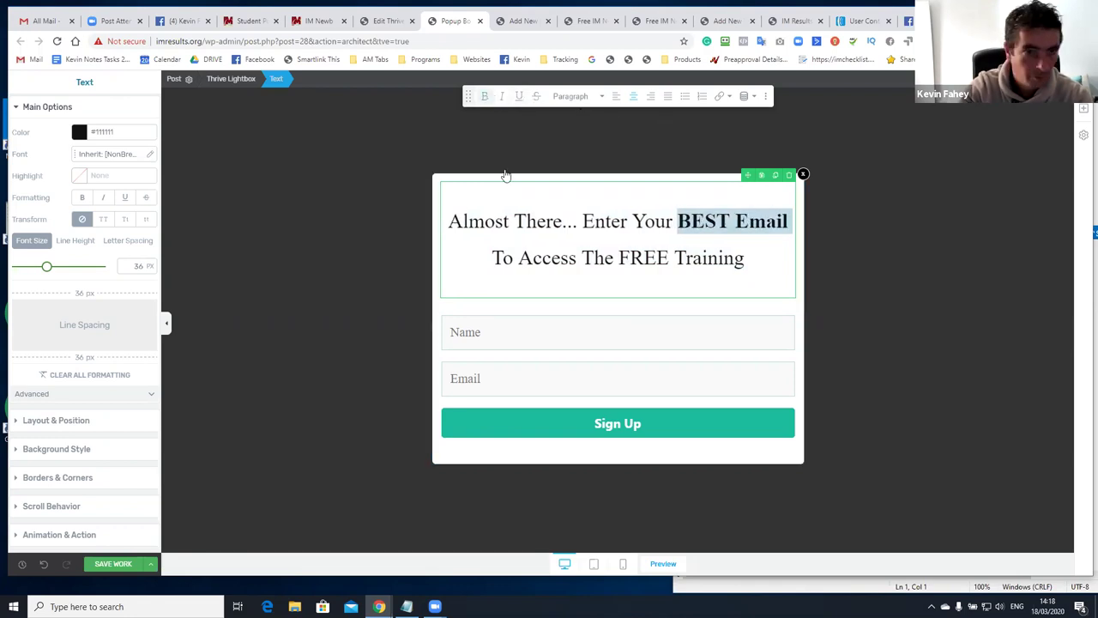
{"action": "left_click", "coordinate": [509, 221]}
{"action": "key", "text": "ctrl+a"}
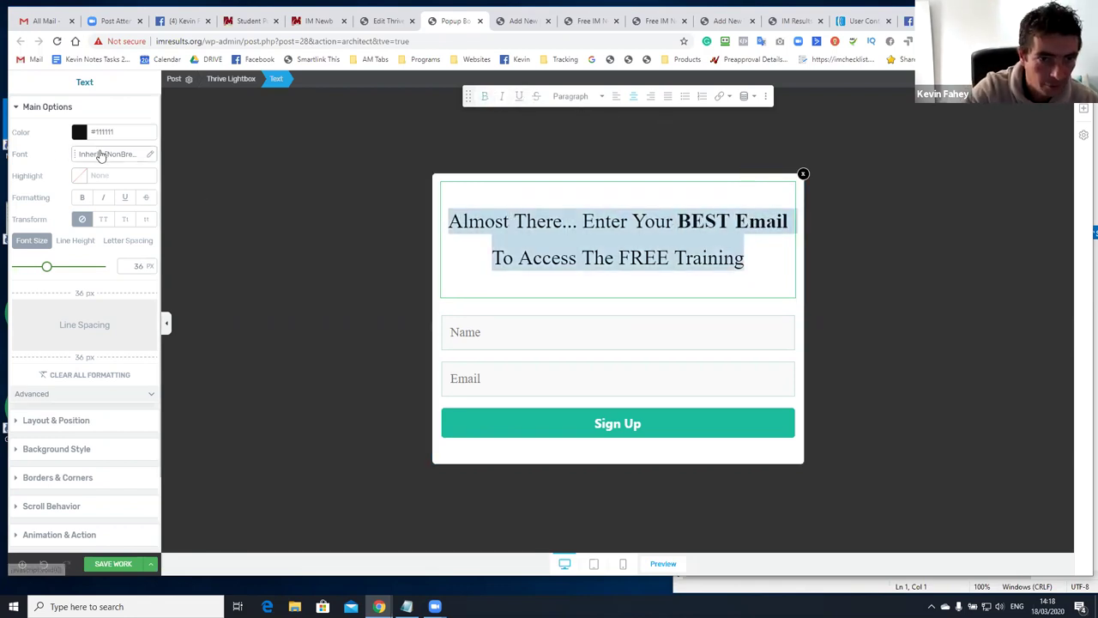
{"action": "left_click", "coordinate": [102, 153]}
Apply the Google font Open Sans to the popup headline
{"action": "left_click", "coordinate": [93, 196]}
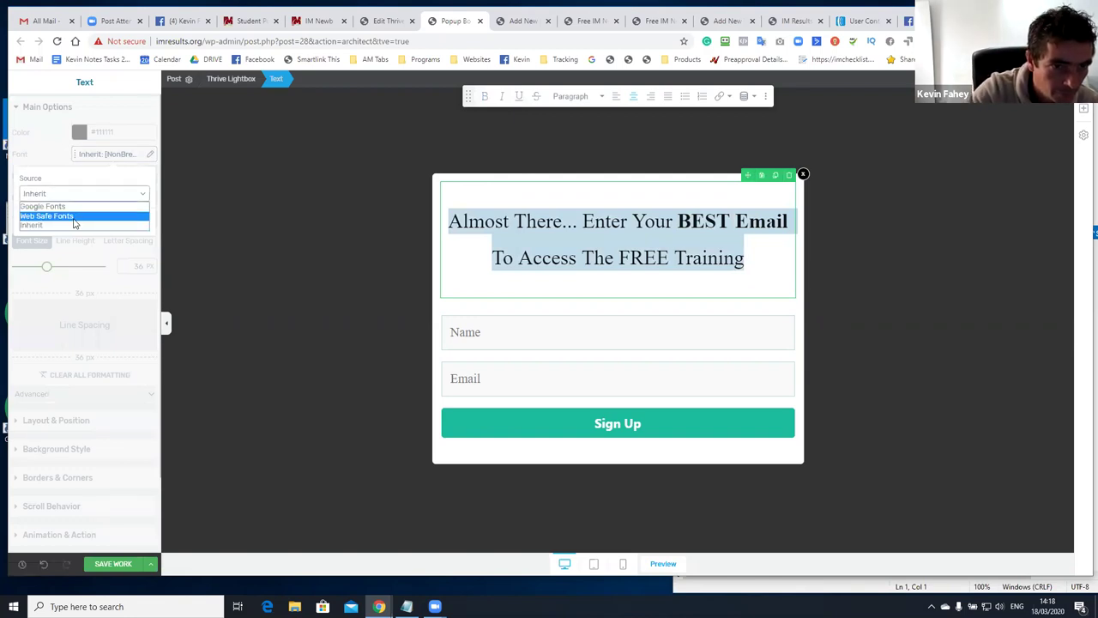
{"action": "left_click", "coordinate": [75, 219]}
{"action": "left_click", "coordinate": [76, 225]}
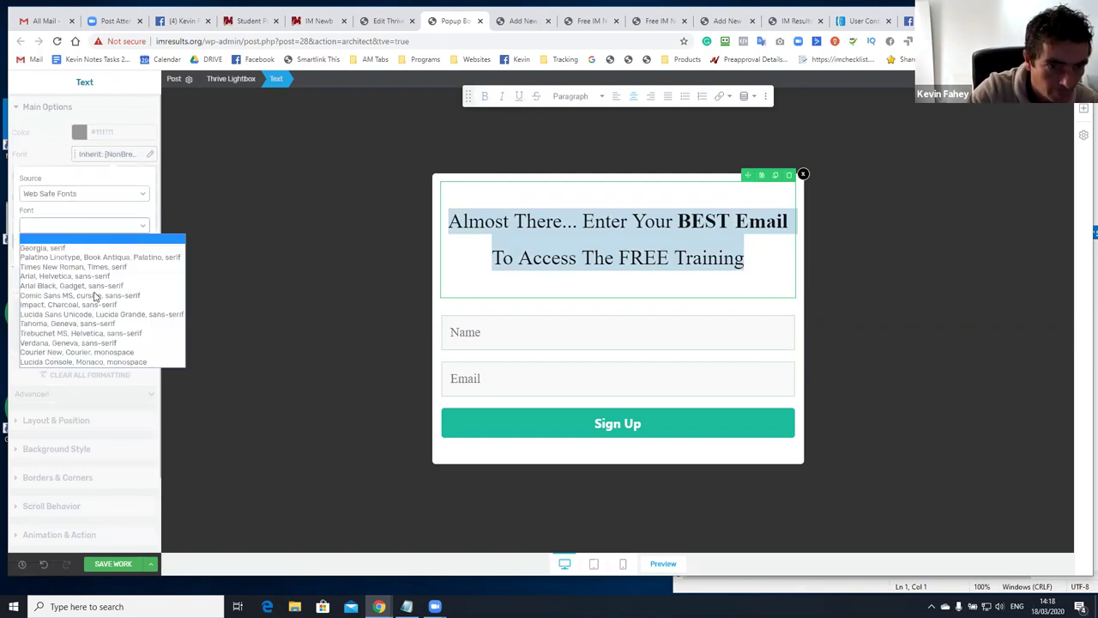
{"action": "left_click", "coordinate": [90, 196]}
{"action": "left_click", "coordinate": [82, 195]}
{"action": "left_click", "coordinate": [83, 204]}
{"action": "left_click", "coordinate": [82, 196]}
{"action": "left_click", "coordinate": [72, 214]}
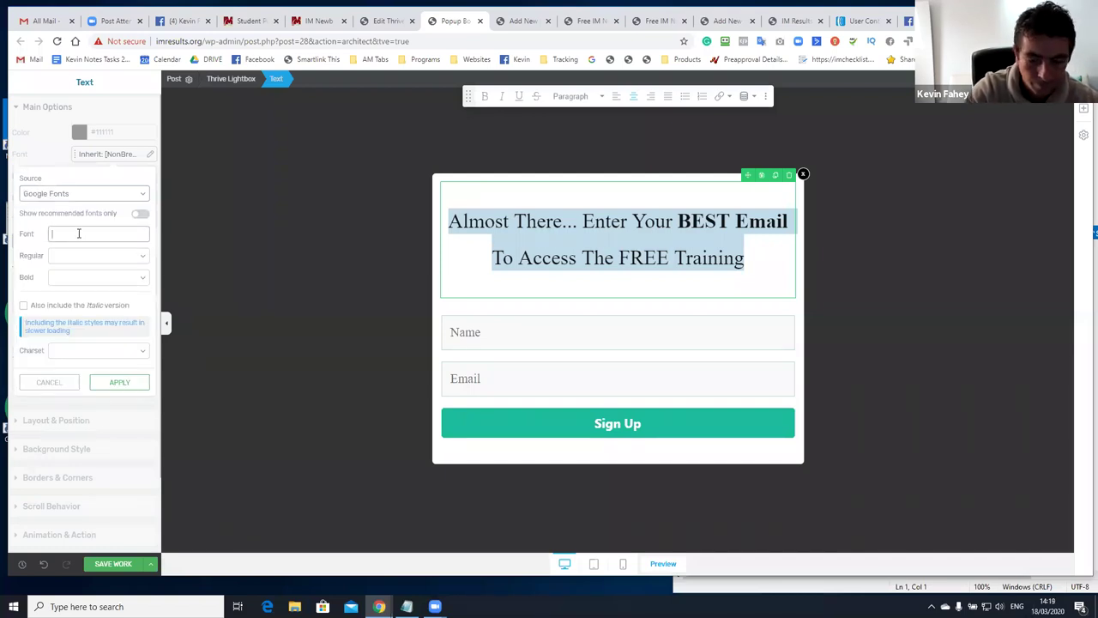
{"action": "type", "text": "ope"}
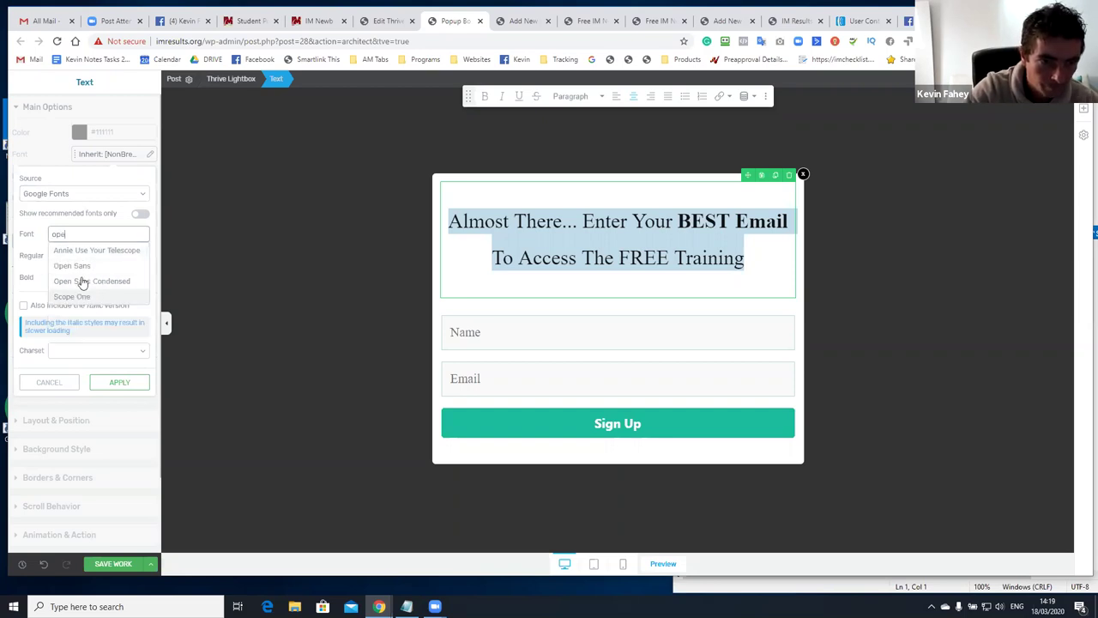
{"action": "left_click", "coordinate": [81, 266]}
{"action": "left_click", "coordinate": [118, 381]}
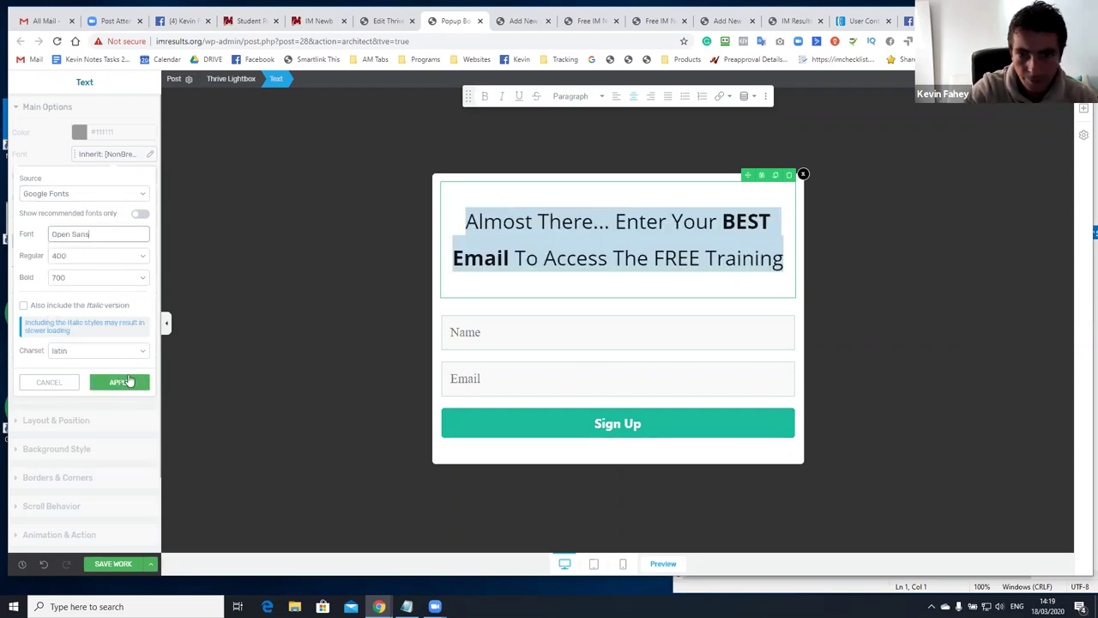
{"action": "left_click", "coordinate": [493, 327]}
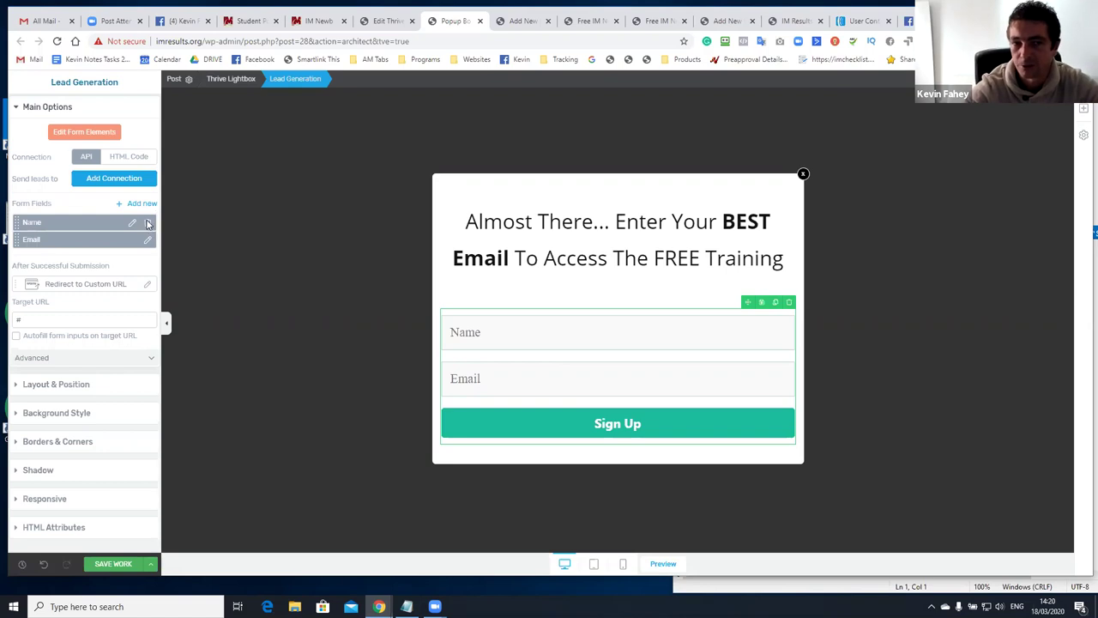
Delete the Name field so the form keeps only Email and Sign Up
{"action": "left_click", "coordinate": [147, 223]}
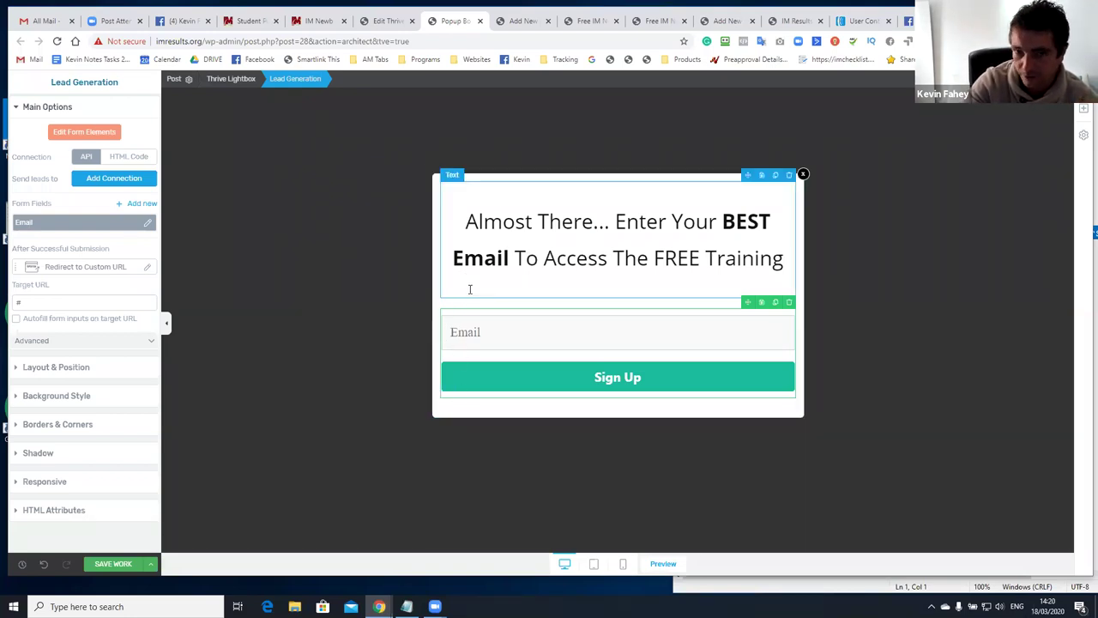
{"action": "left_click", "coordinate": [383, 21]}
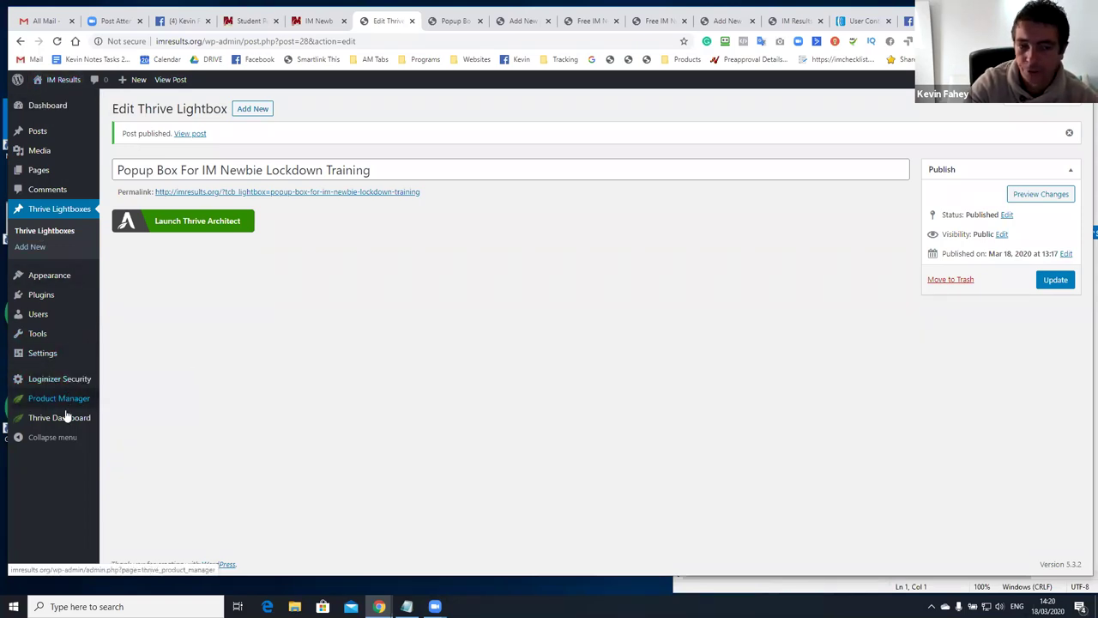
Open Thrive Dashboard's API Connections page, which shows the active AWeber connection
{"action": "mouse_move", "coordinate": [73, 420]}
{"action": "left_click", "coordinate": [118, 422]}
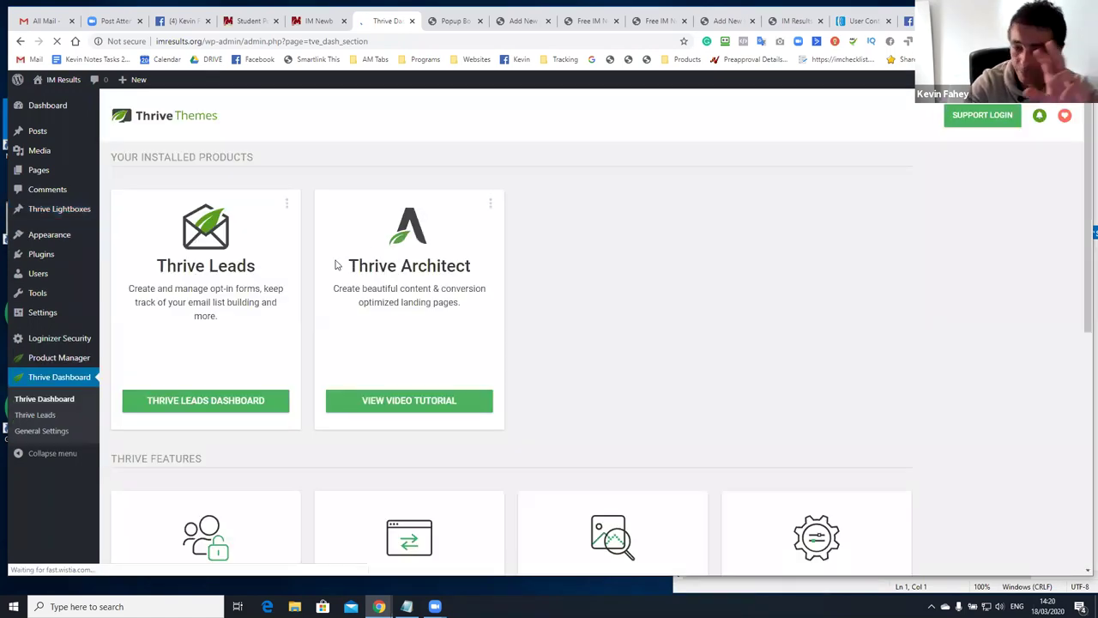
{"action": "scroll", "coordinate": [359, 283], "scroll_direction": "down", "scroll_amount": 3}
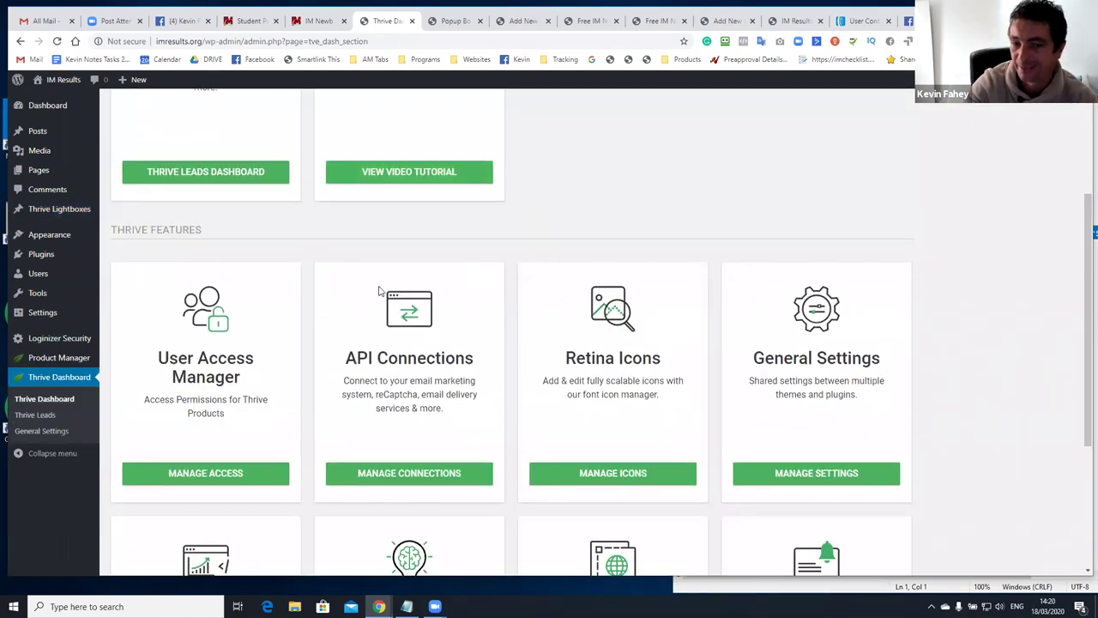
{"action": "scroll", "coordinate": [382, 309], "scroll_direction": "down", "scroll_amount": 2}
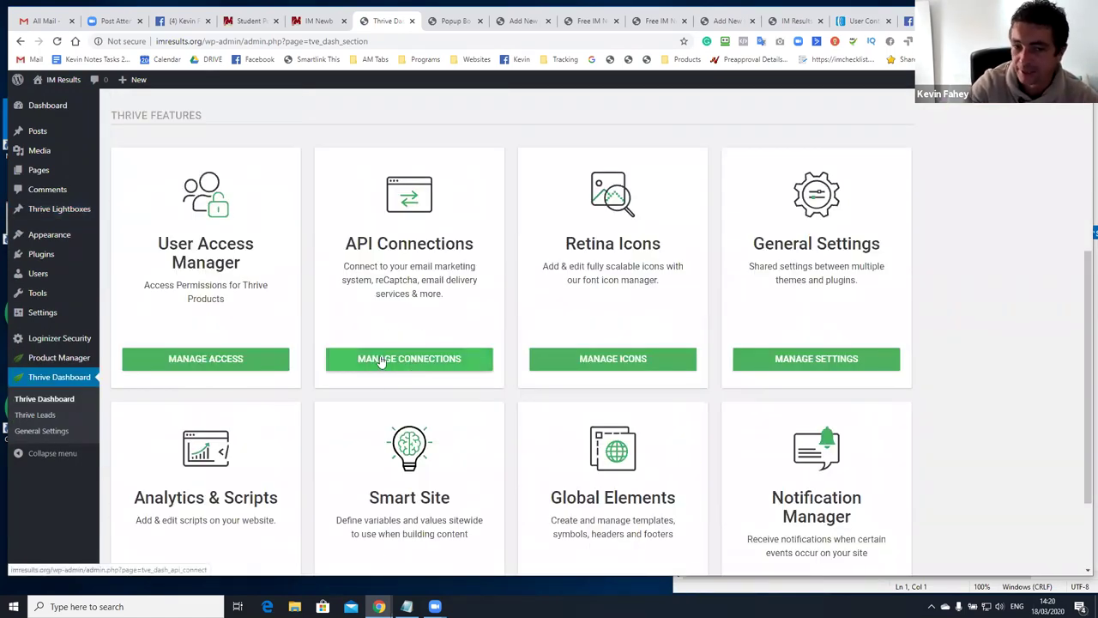
{"action": "left_click", "coordinate": [410, 363]}
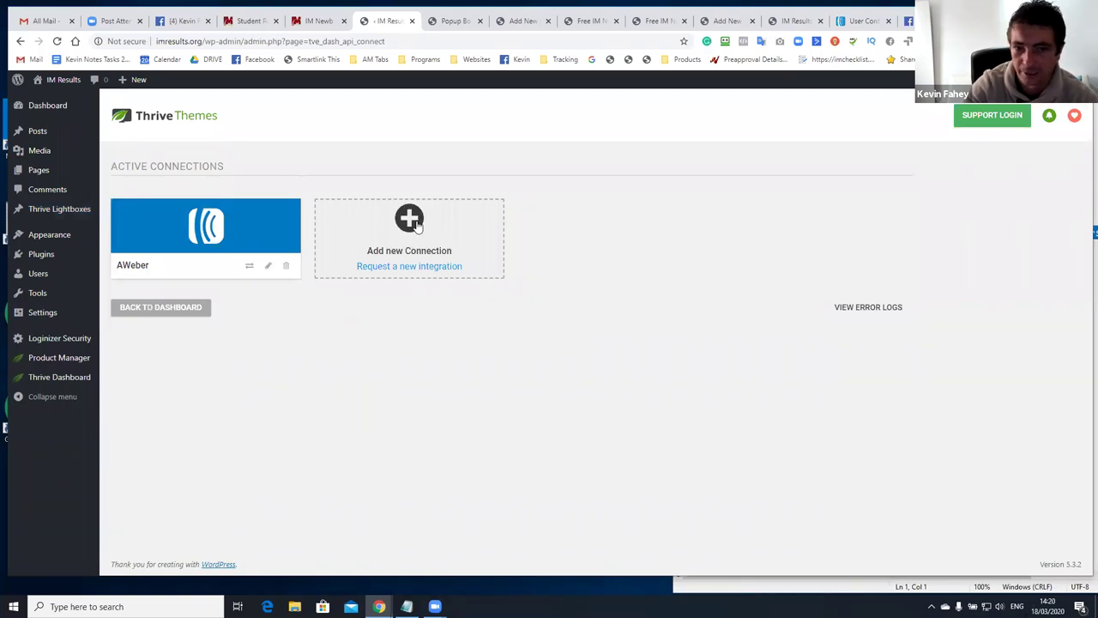
{"action": "left_click", "coordinate": [416, 221]}
{"action": "left_click", "coordinate": [409, 217]}
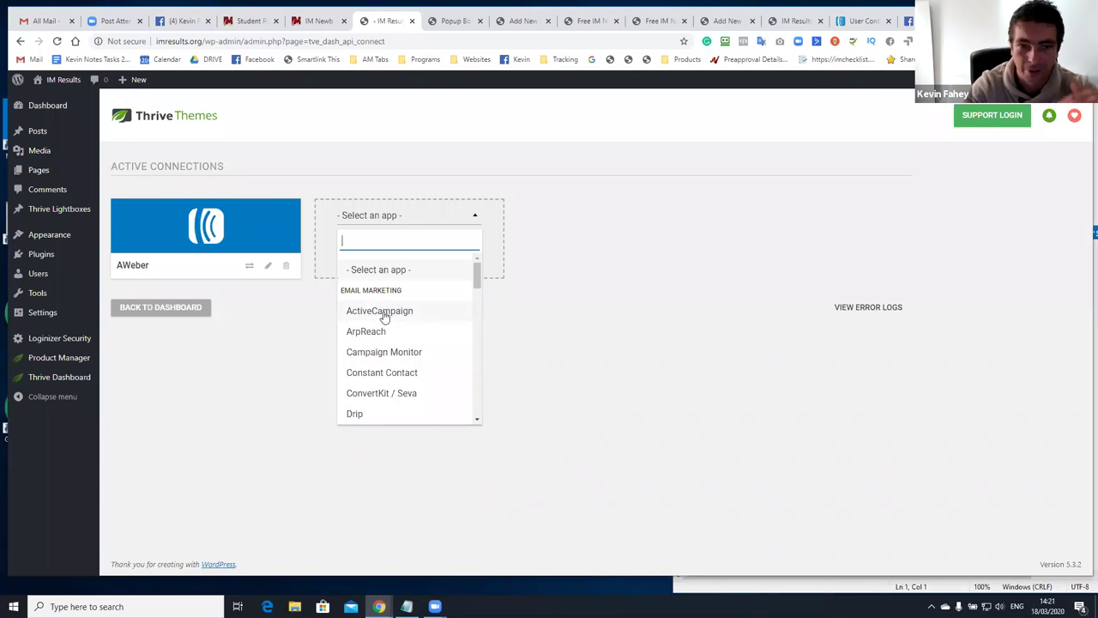
{"action": "scroll", "coordinate": [395, 339], "scroll_direction": "down", "scroll_amount": 3}
{"action": "scroll", "coordinate": [395, 339], "scroll_direction": "down", "scroll_amount": 8}
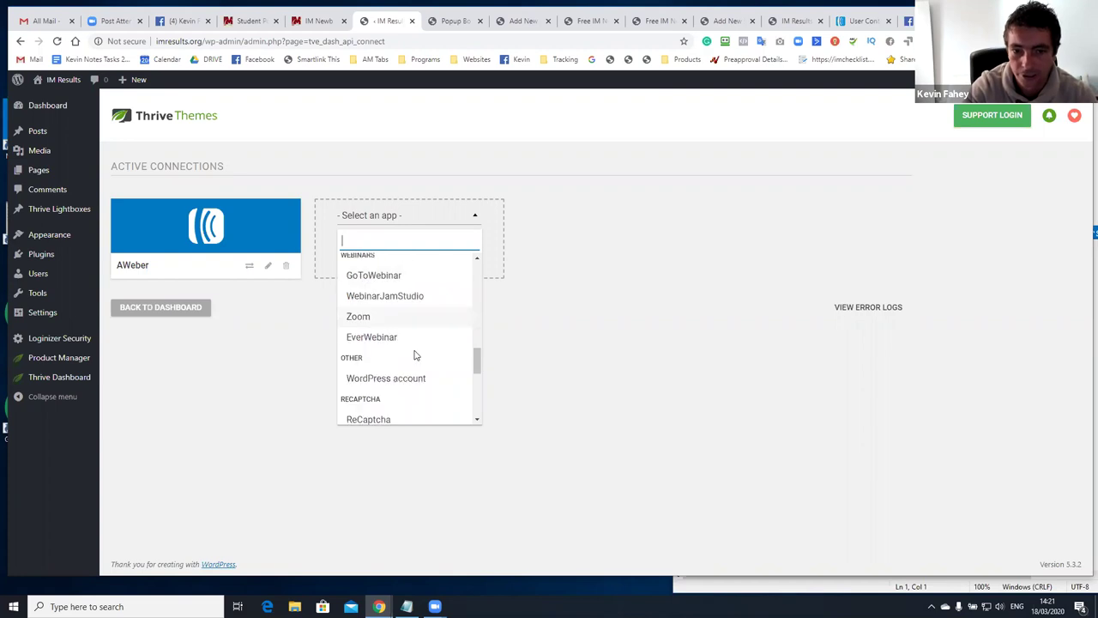
{"action": "scroll", "coordinate": [374, 313], "scroll_direction": "down", "scroll_amount": 1}
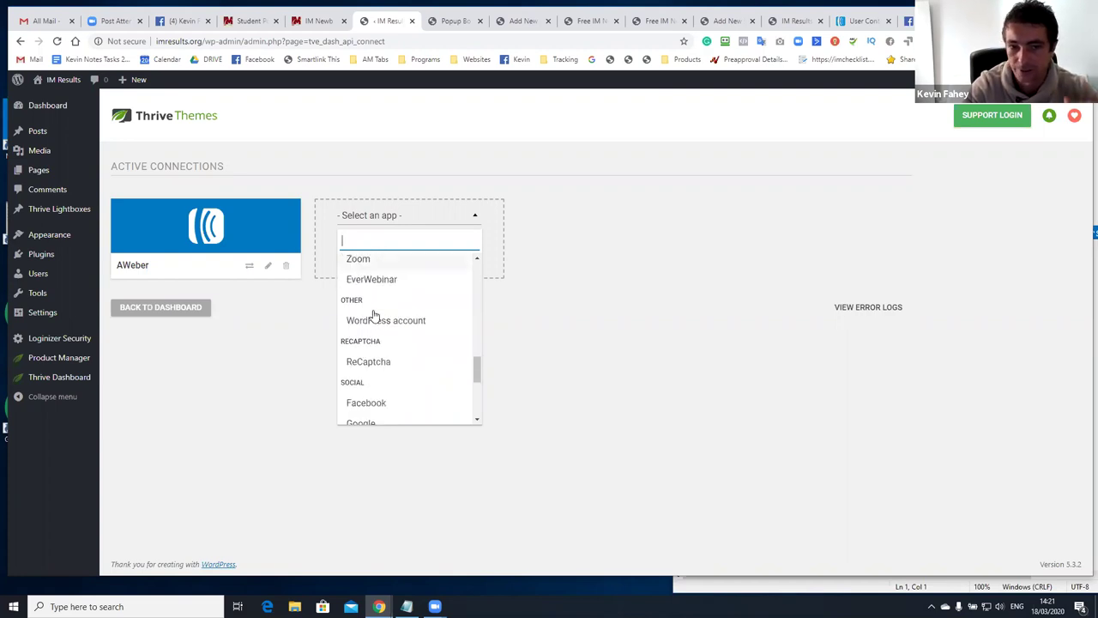
{"action": "scroll", "coordinate": [394, 328], "scroll_direction": "down", "scroll_amount": 2}
{"action": "left_click", "coordinate": [569, 340]}
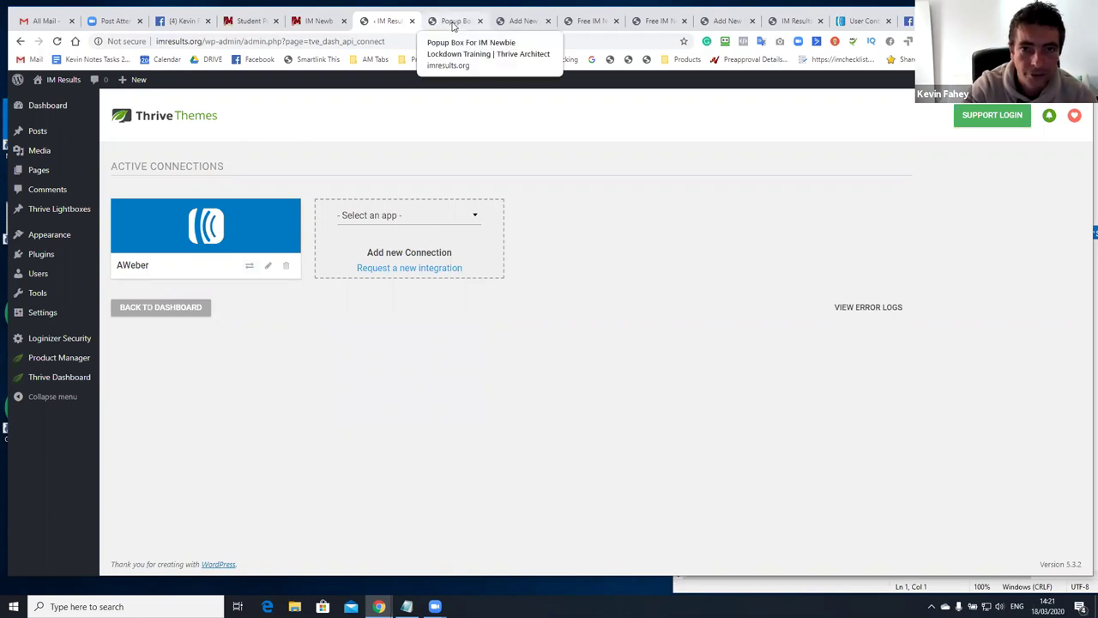
Connect the popup form to AWeber's 'Download PLR Products' mailing list
{"action": "left_click", "coordinate": [455, 23]}
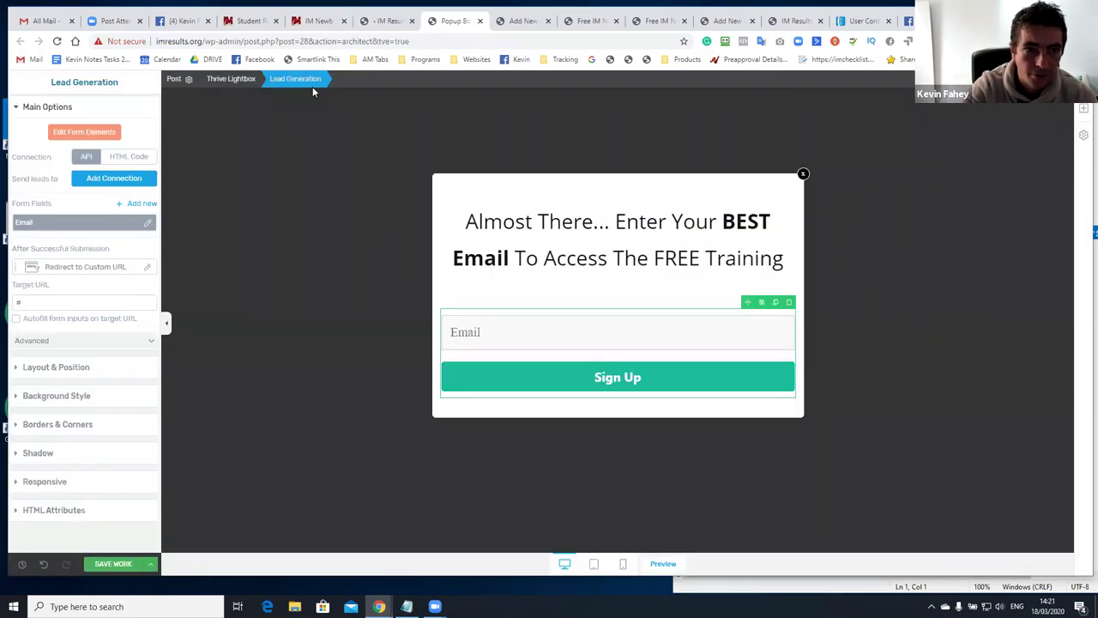
{"action": "left_click", "coordinate": [97, 182]}
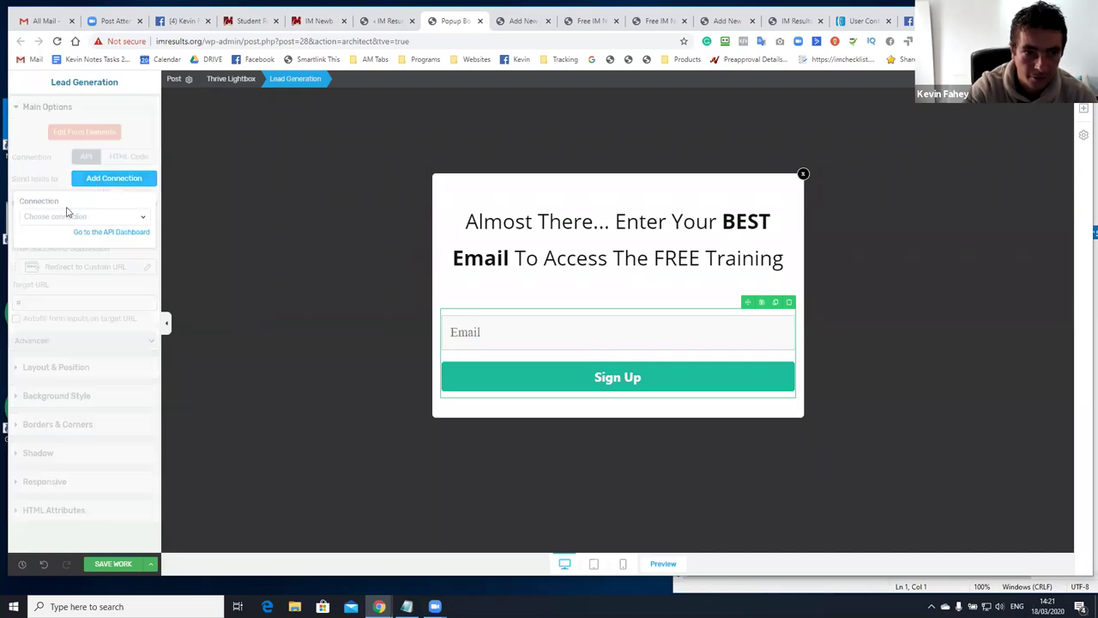
{"action": "left_click", "coordinate": [67, 213]}
{"action": "left_click", "coordinate": [59, 264]}
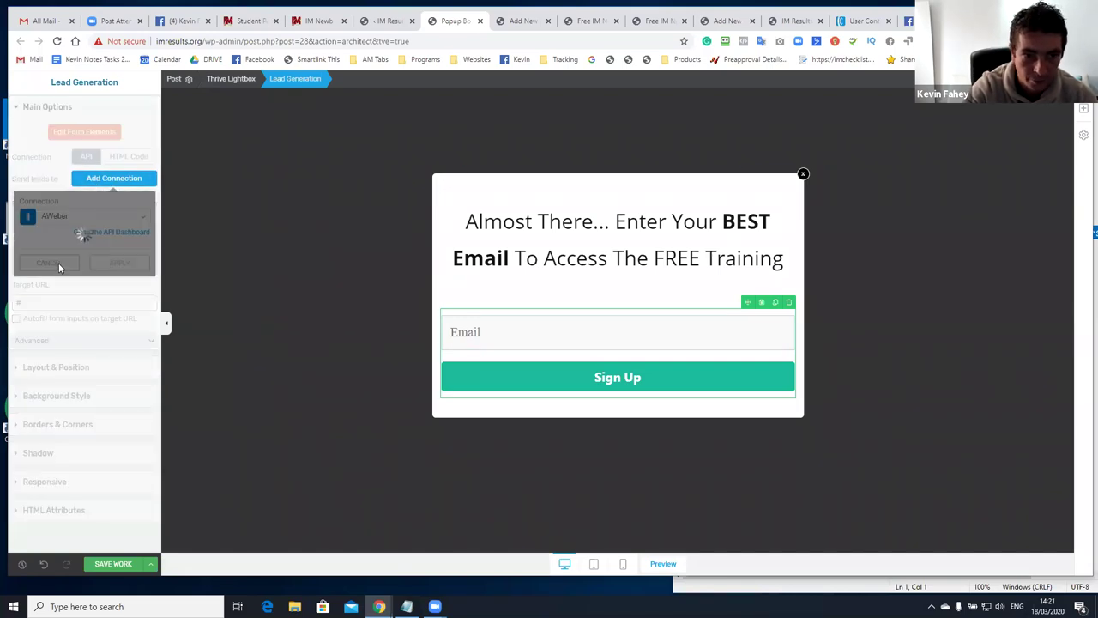
{"action": "left_click", "coordinate": [53, 271]}
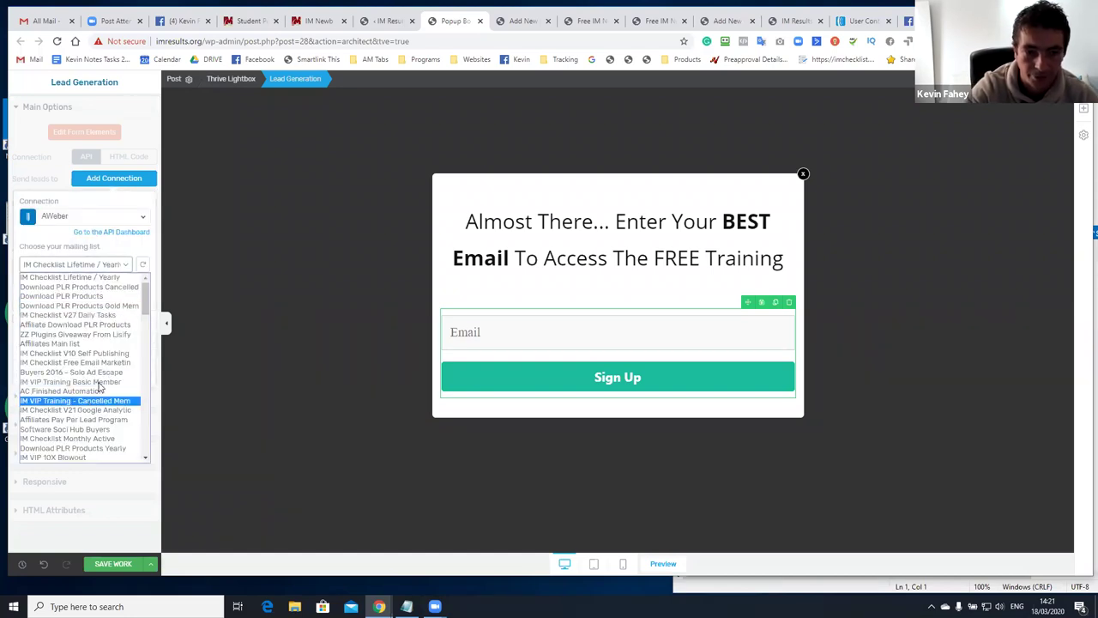
{"action": "scroll", "coordinate": [99, 386], "scroll_direction": "down", "scroll_amount": 10}
{"action": "scroll", "coordinate": [107, 393], "scroll_direction": "up", "scroll_amount": 10}
{"action": "left_click", "coordinate": [68, 268]}
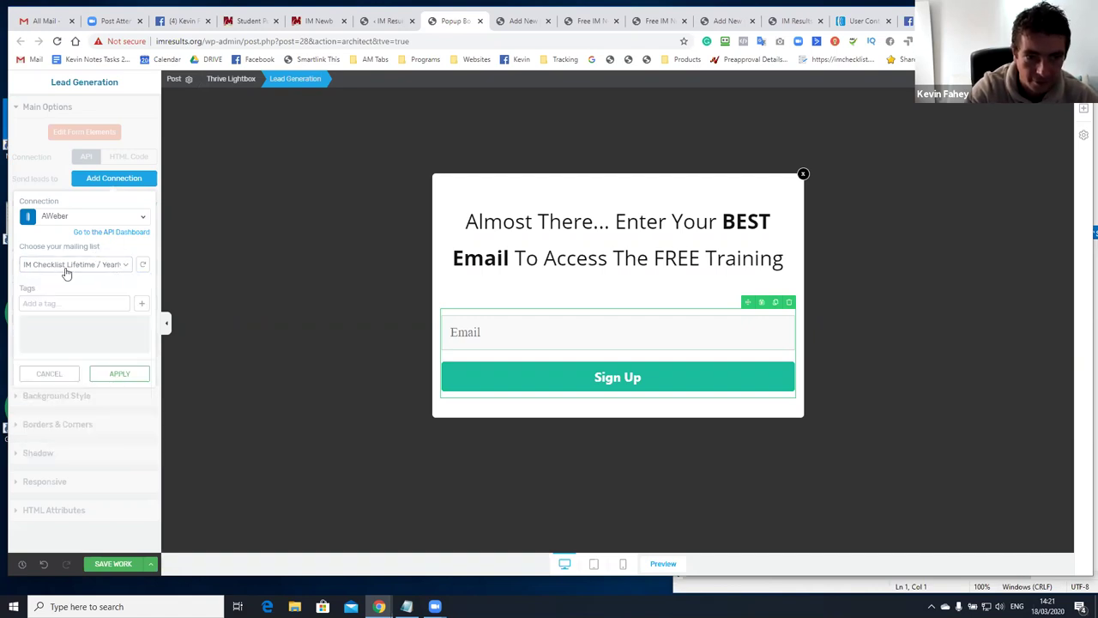
{"action": "left_click", "coordinate": [76, 265]}
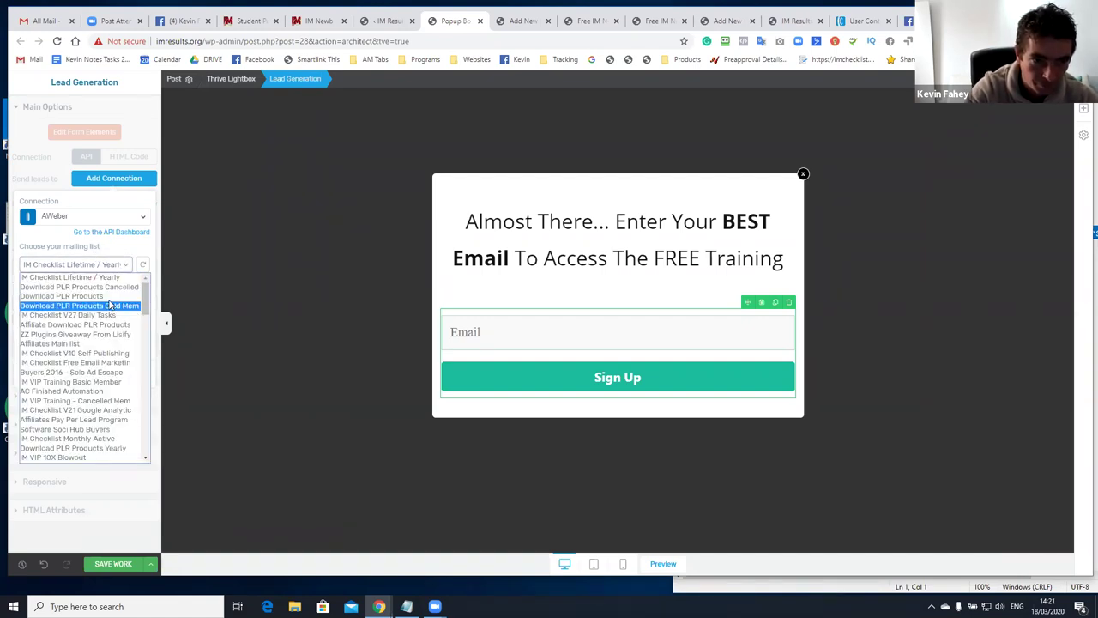
{"action": "left_click", "coordinate": [101, 297]}
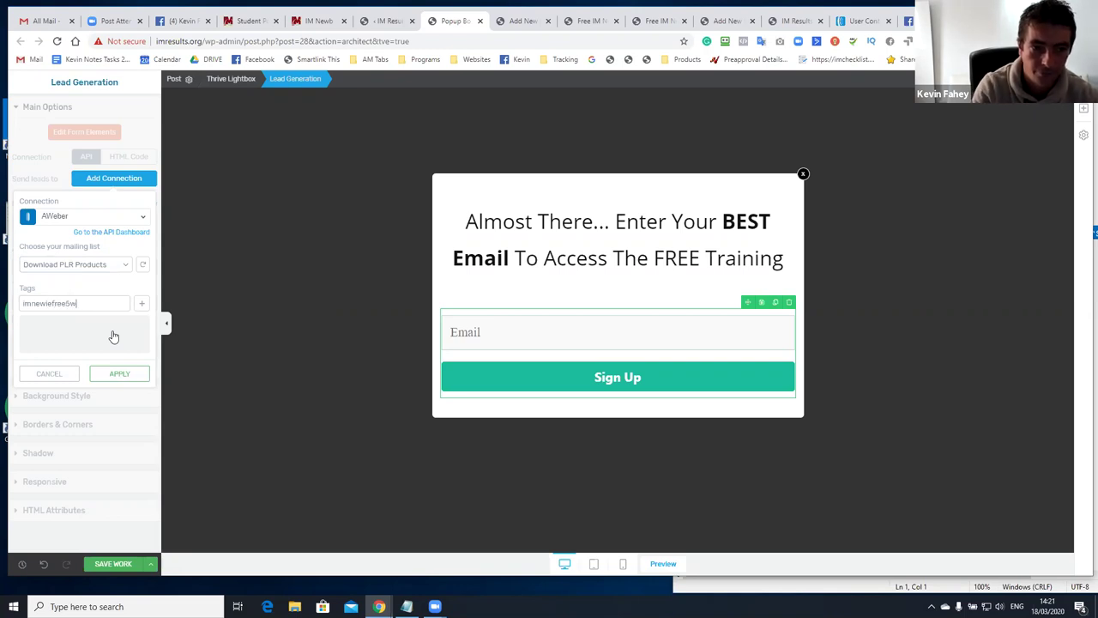
Tag leads with imnewiefreetrainingvideo, apply the AWeber connection and save the popup
{"action": "type", "text": "ideo"}
{"action": "key", "text": "Return"}
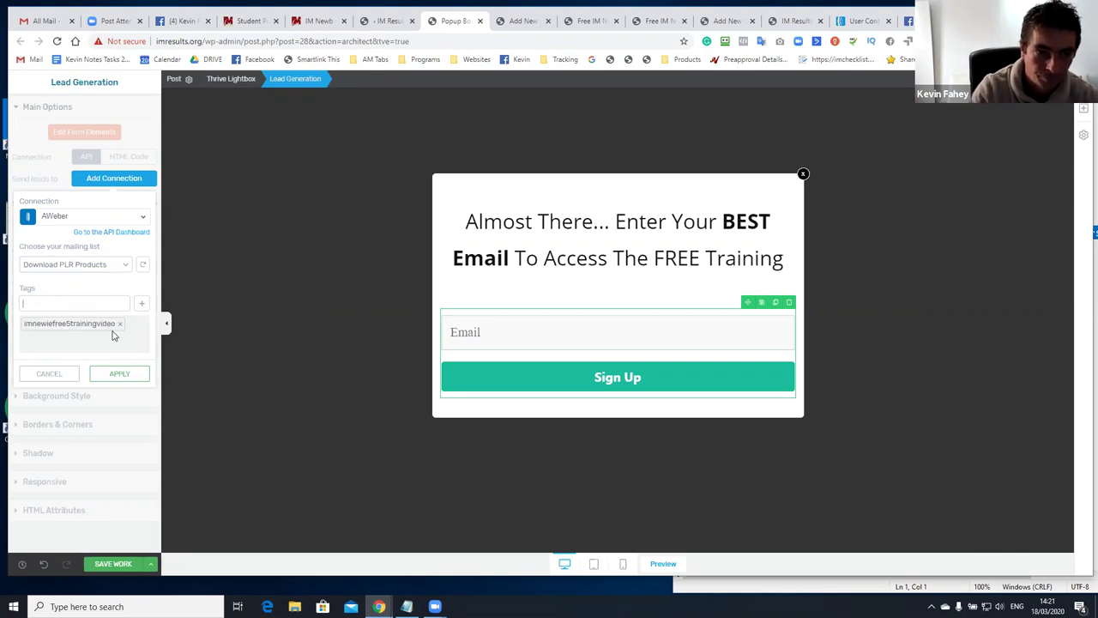
{"action": "left_click", "coordinate": [130, 374]}
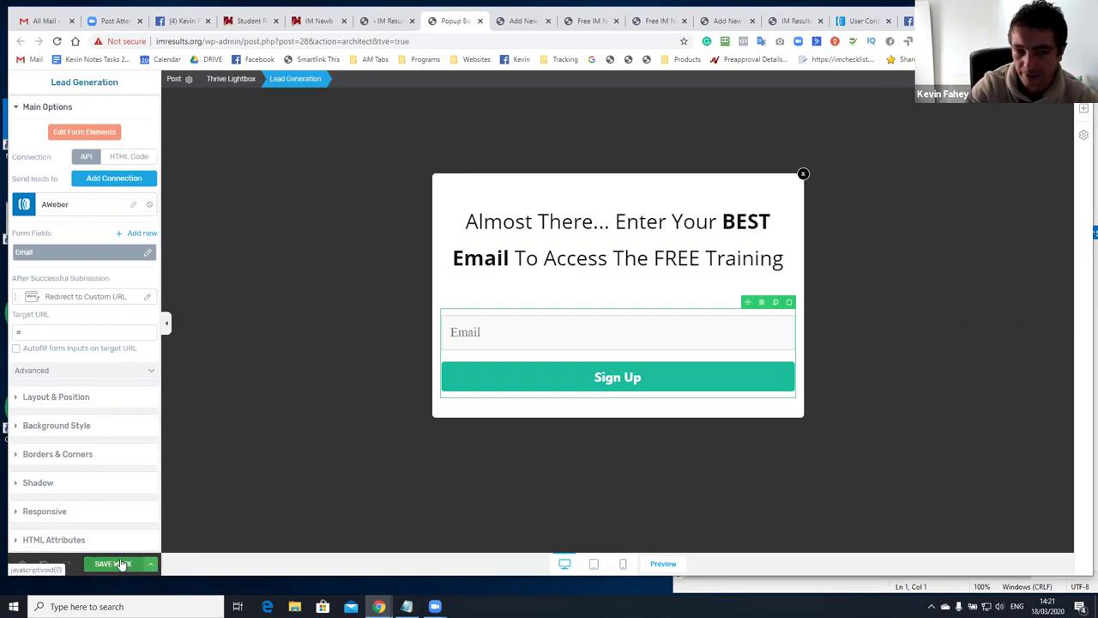
{"action": "left_click", "coordinate": [121, 564]}
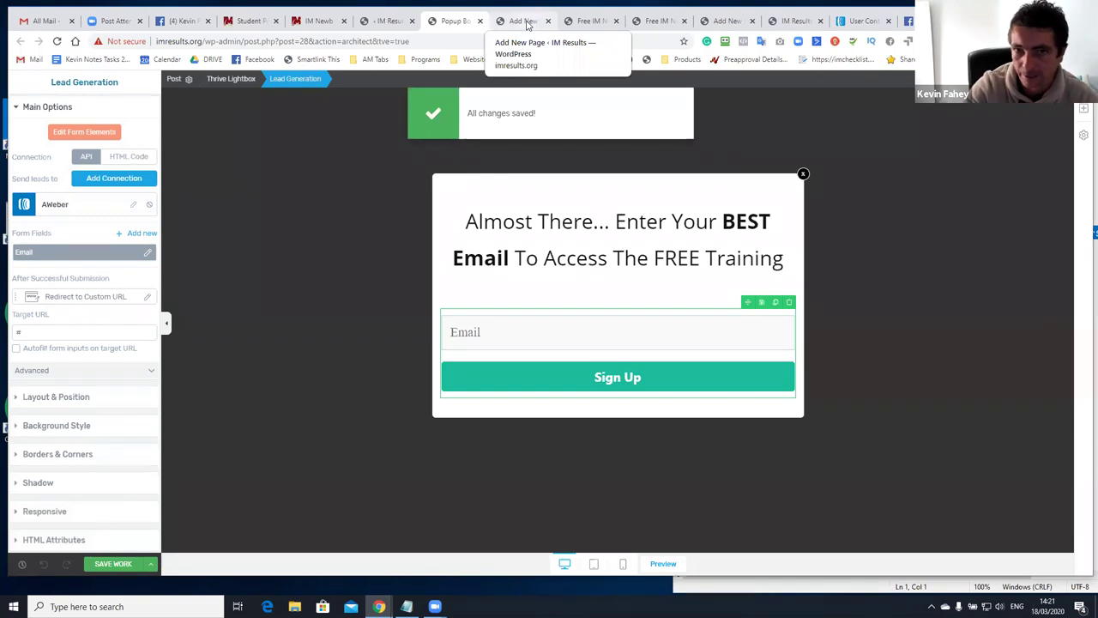
Go to the Free IM Newbie landing page and open the Lightbox choice under Animation & Action
{"action": "left_click", "coordinate": [527, 24]}
{"action": "left_click", "coordinate": [583, 24]}
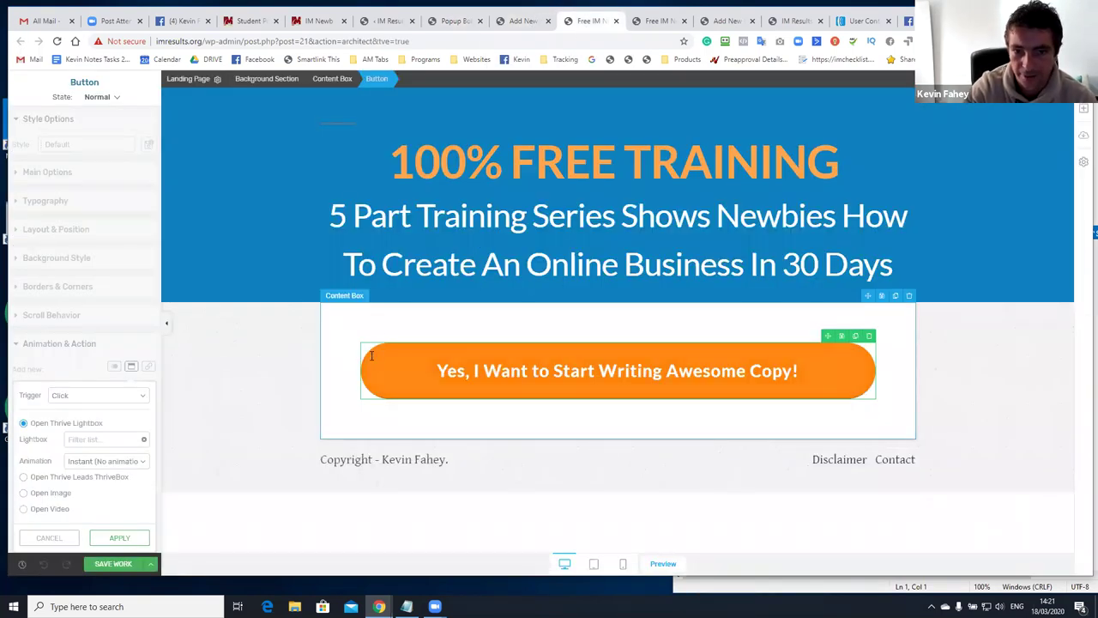
{"action": "left_click", "coordinate": [95, 443]}
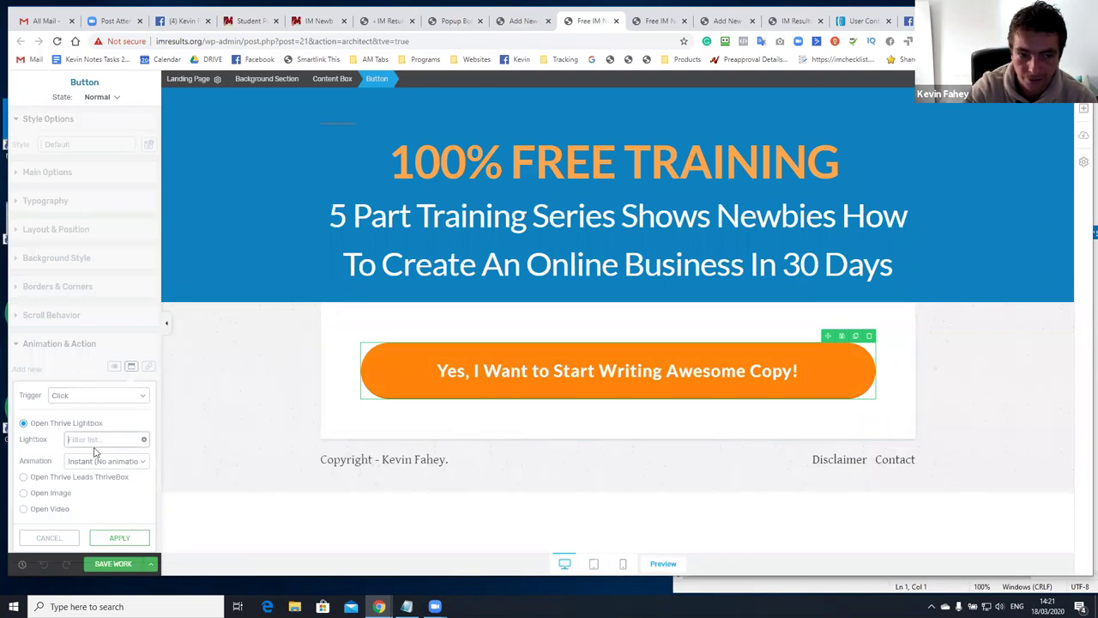
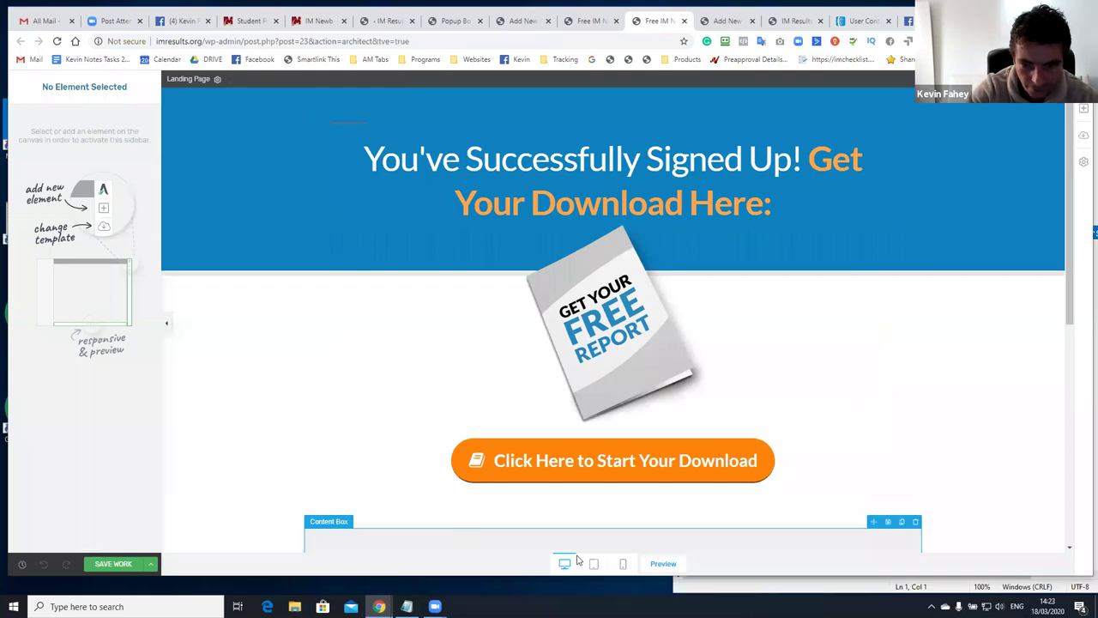
Preview the thank-you page and copy its URL for use in the popup
{"action": "left_click", "coordinate": [663, 563]}
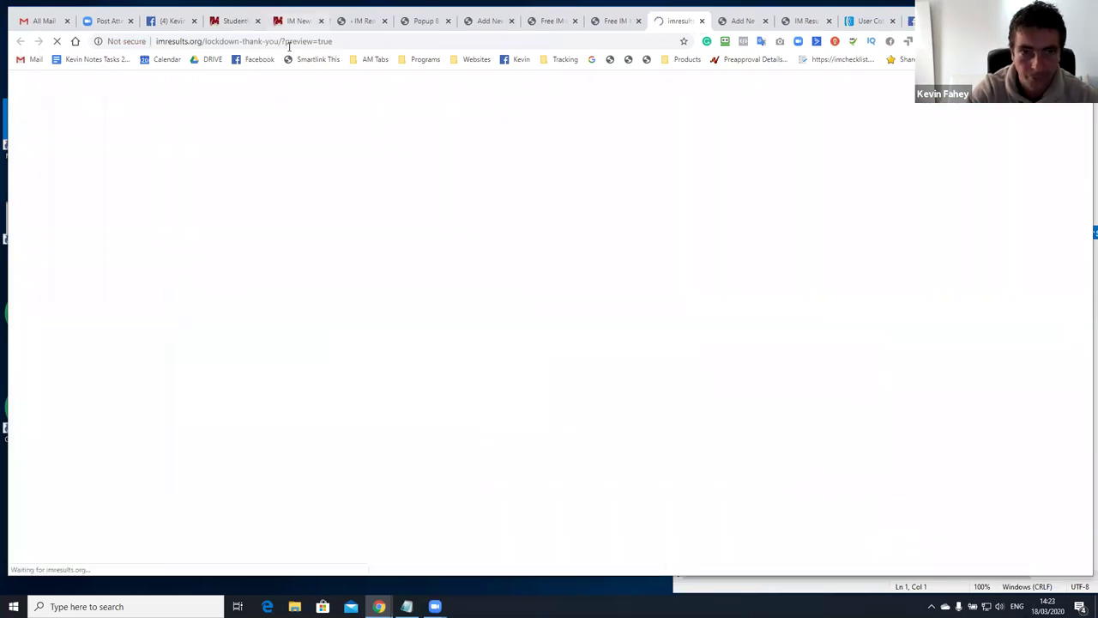
{"action": "left_click_drag", "start_coordinate": [282, 41], "coordinate": [156, 41]}
{"action": "key", "text": "ctrl+c"}
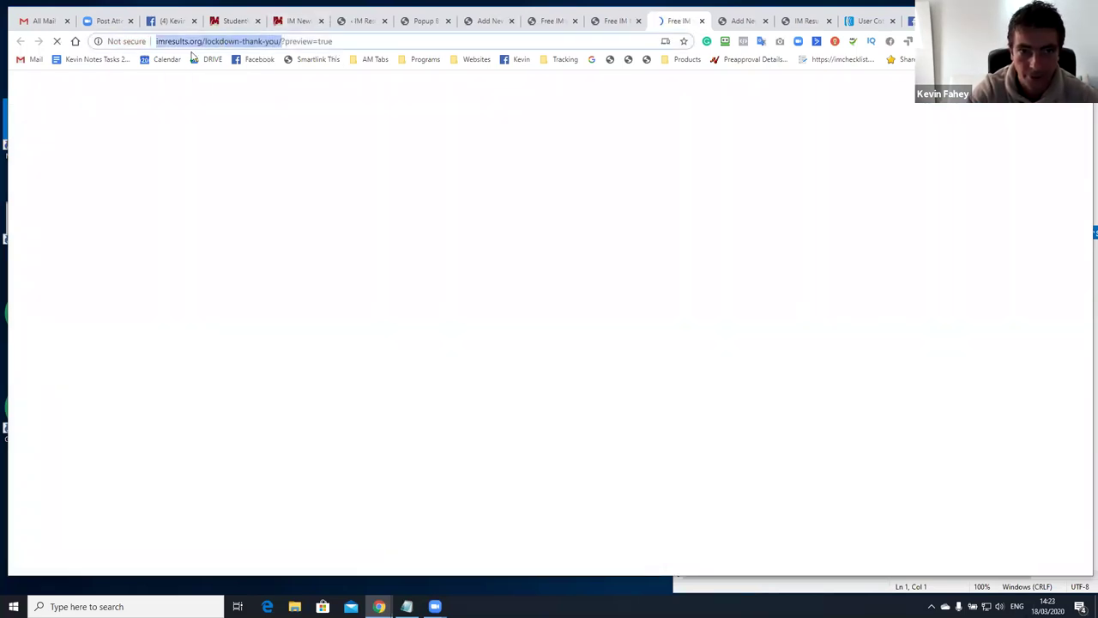
{"action": "left_click", "coordinate": [359, 27]}
{"action": "left_click", "coordinate": [422, 26]}
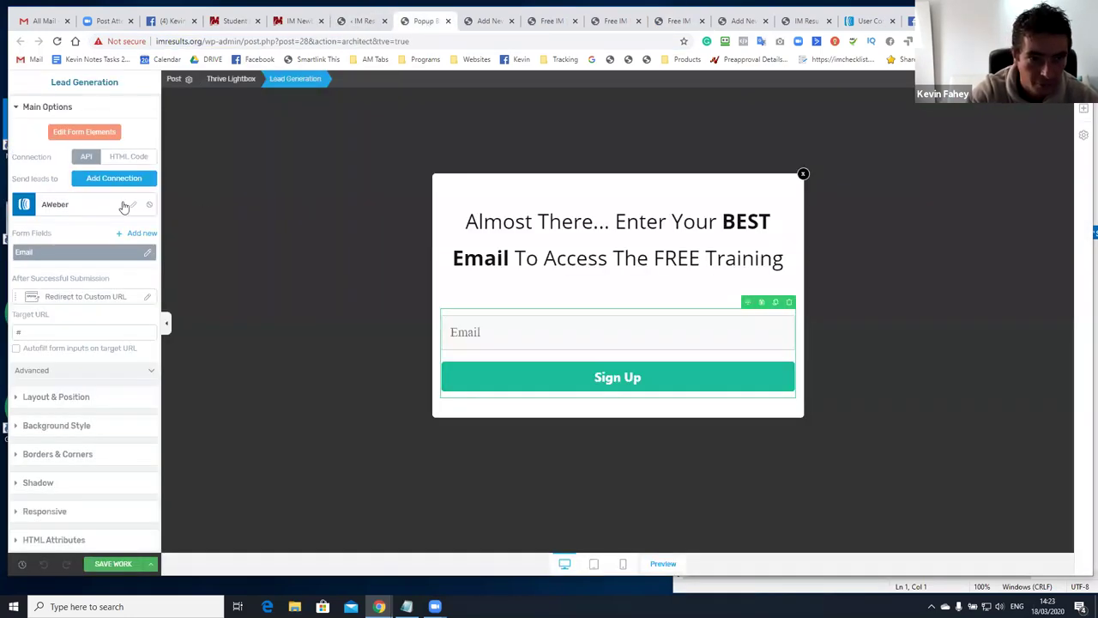
Paste the thank-you page URL as the form's after-signup Target URL and save the popup
{"action": "left_click", "coordinate": [94, 300]}
{"action": "left_click", "coordinate": [49, 409]}
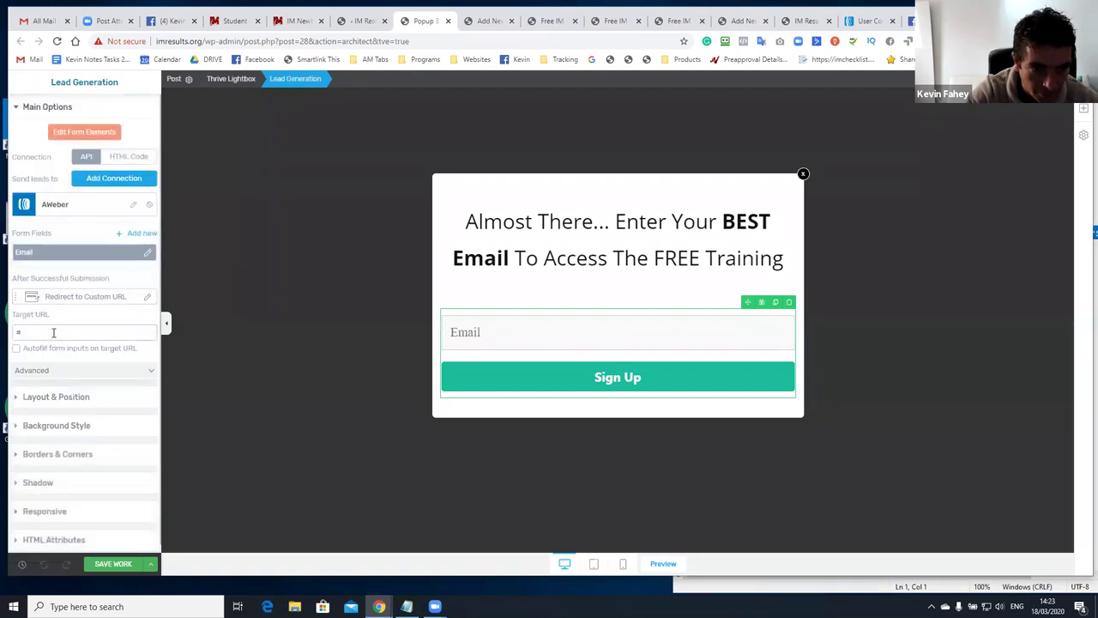
{"action": "left_click", "coordinate": [53, 333]}
{"action": "key", "text": "ctrl+v"}
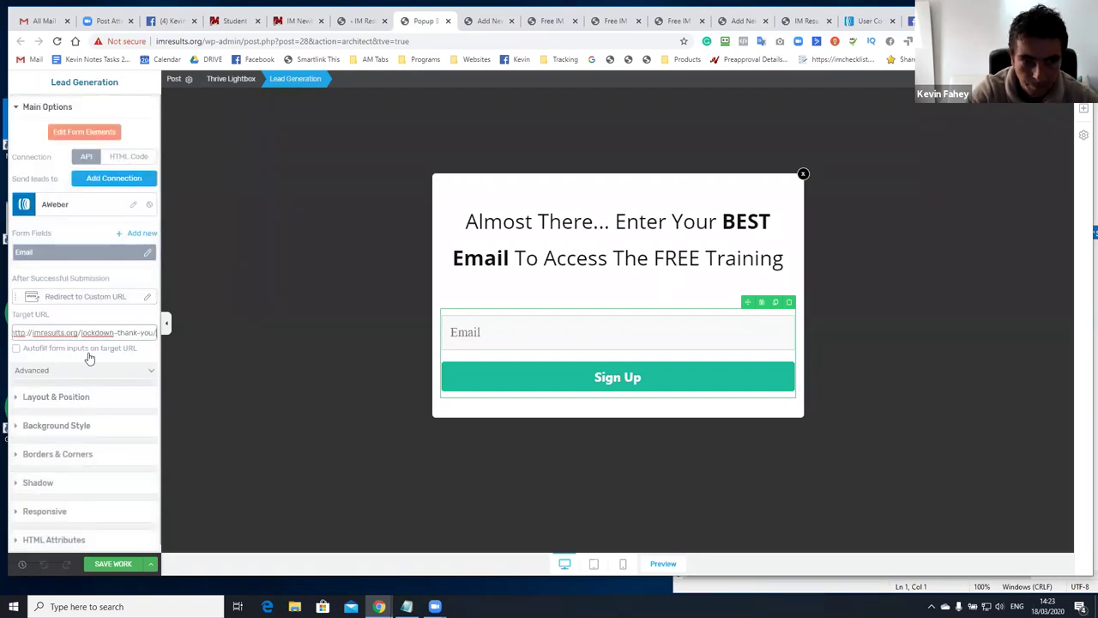
{"action": "left_click", "coordinate": [120, 564]}
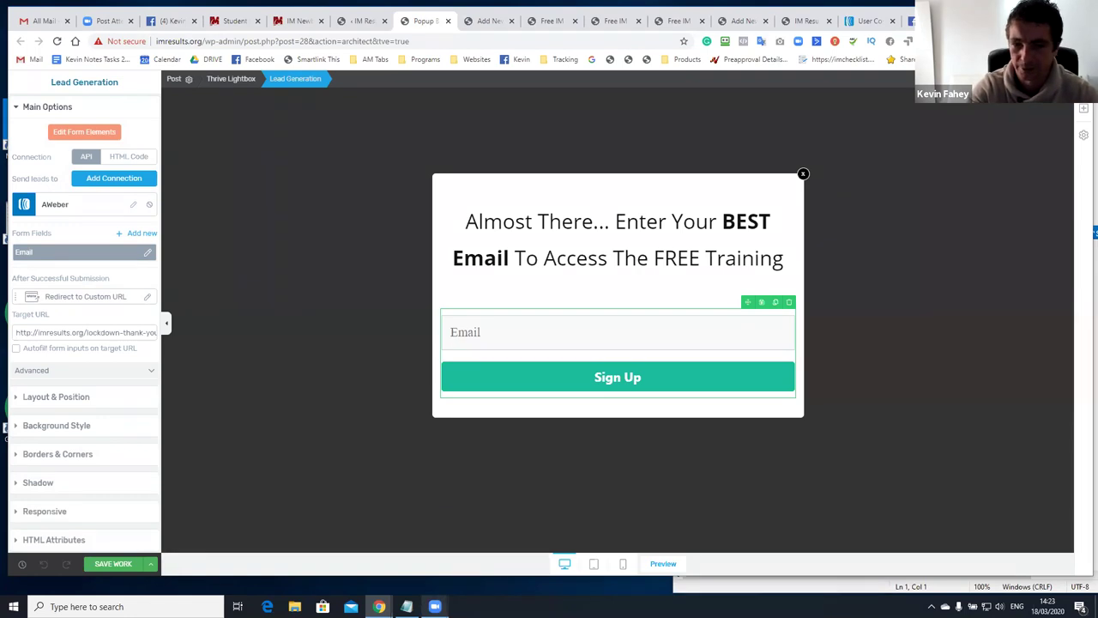
{"action": "mouse_move", "coordinate": [435, 607]}
{"action": "mouse_move", "coordinate": [458, 537]}
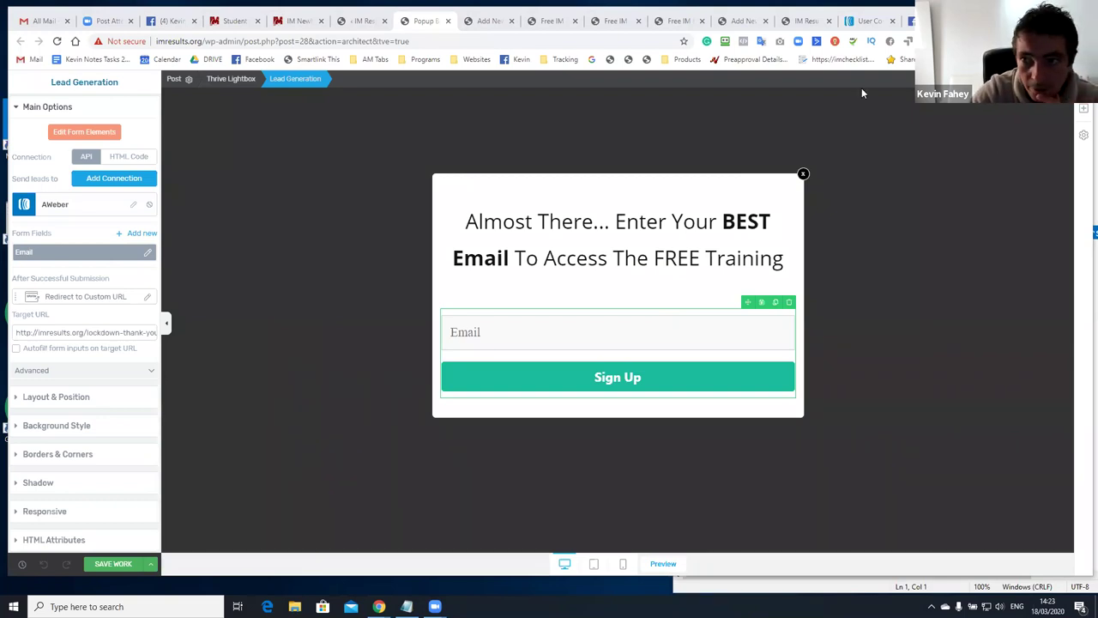
{"action": "left_click", "coordinate": [993, 83]}
{"action": "left_click", "coordinate": [944, 20]}
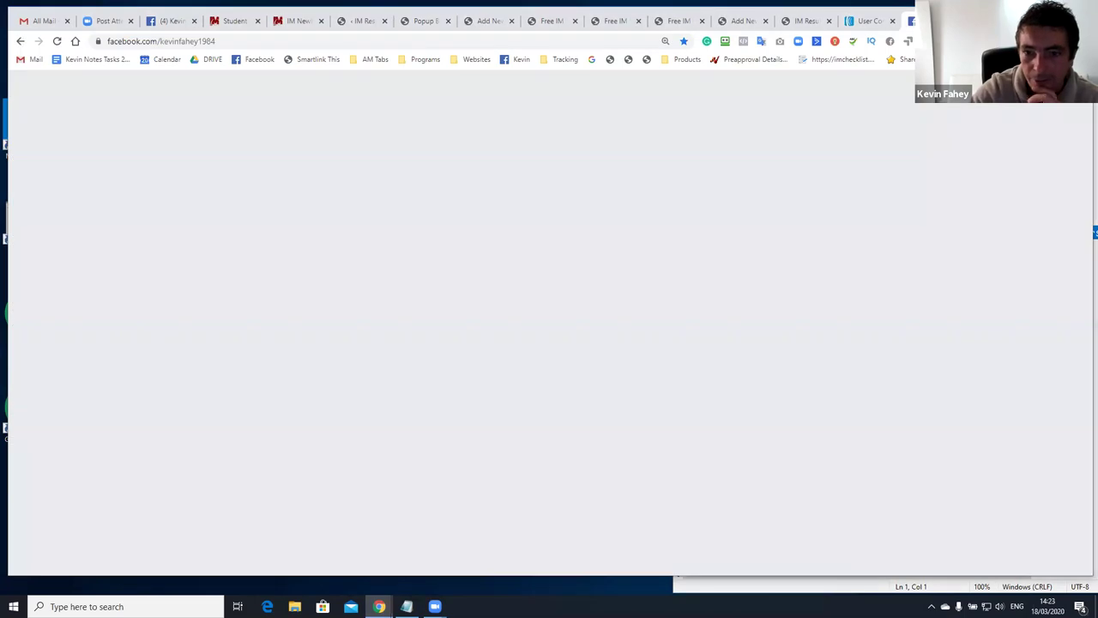
{"action": "scroll", "coordinate": [807, 215], "scroll_direction": "down", "scroll_amount": 2}
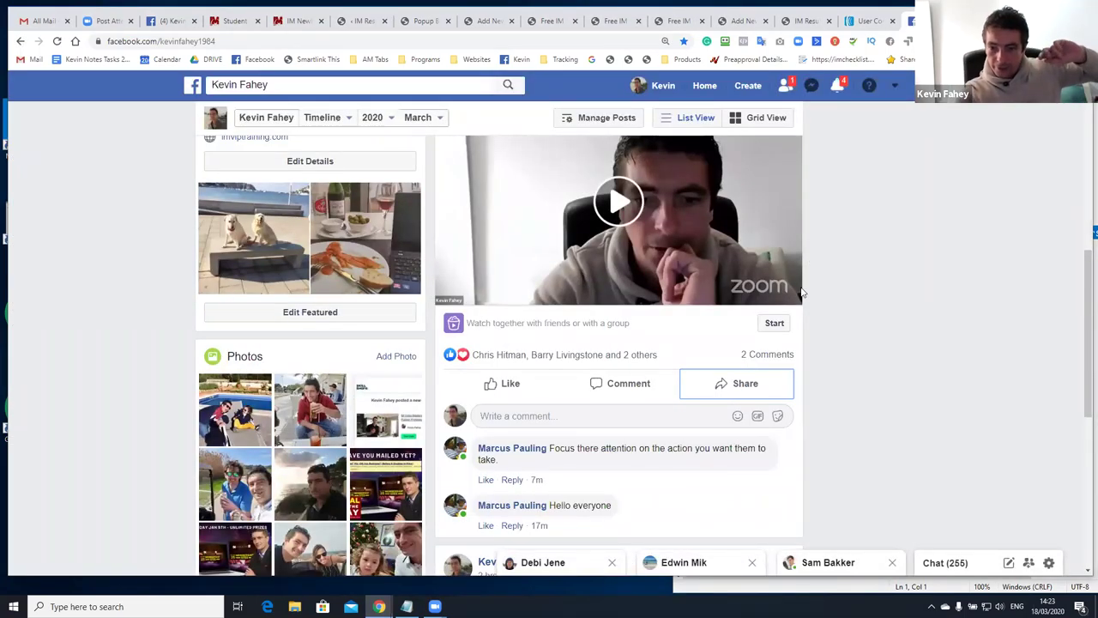
{"action": "scroll", "coordinate": [730, 382], "scroll_direction": "down", "scroll_amount": 1}
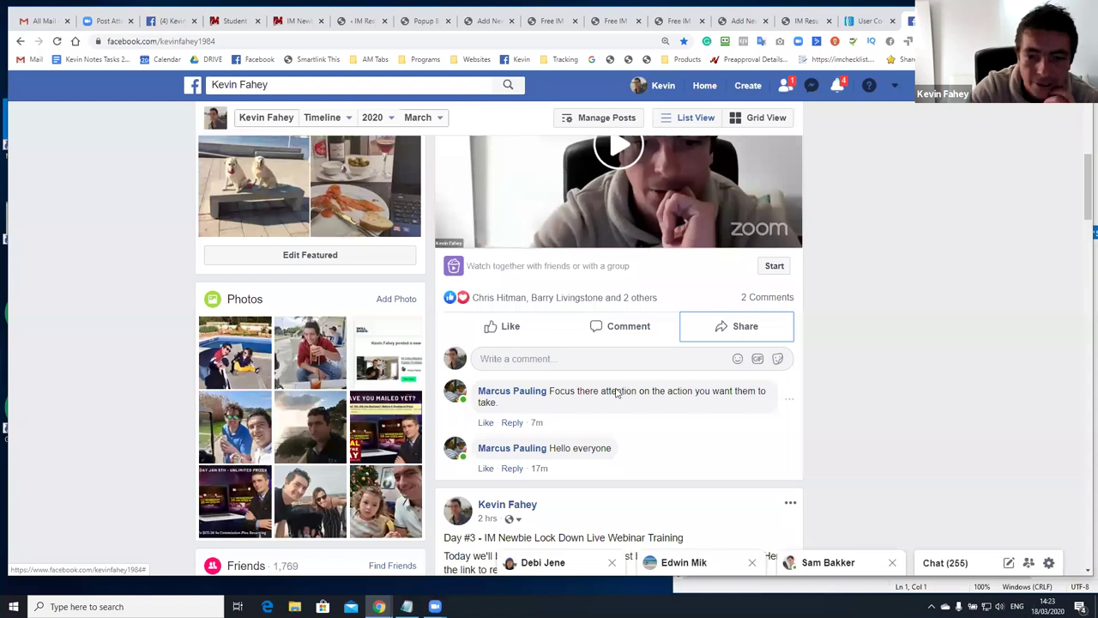
{"action": "left_click", "coordinate": [837, 85]}
{"action": "left_click", "coordinate": [901, 147]}
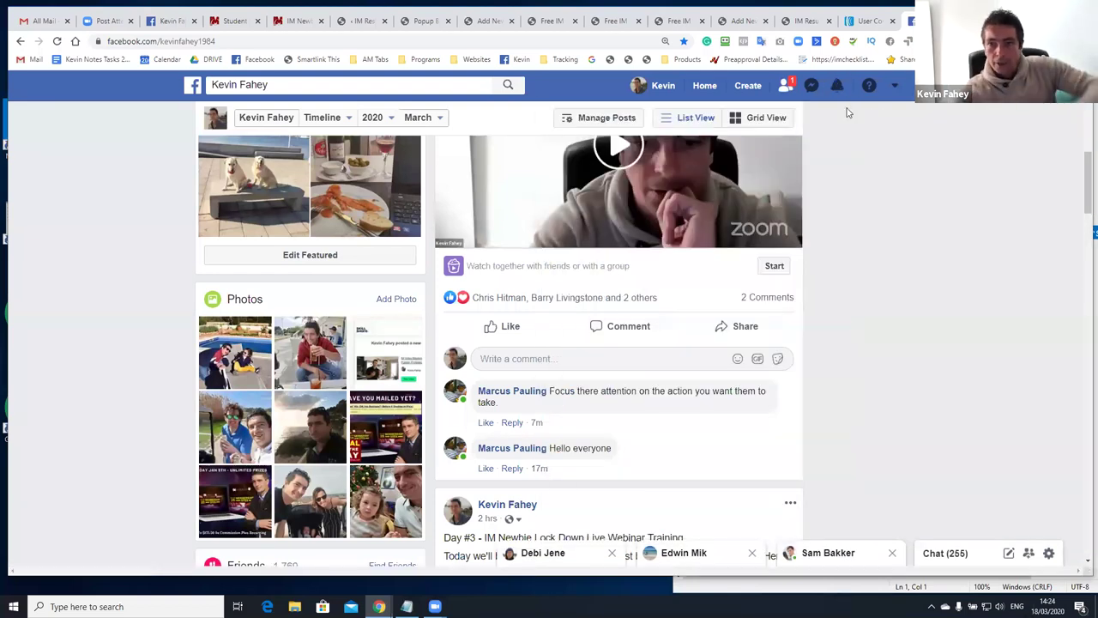
{"action": "left_click", "coordinate": [838, 87]}
{"action": "left_click", "coordinate": [887, 154]}
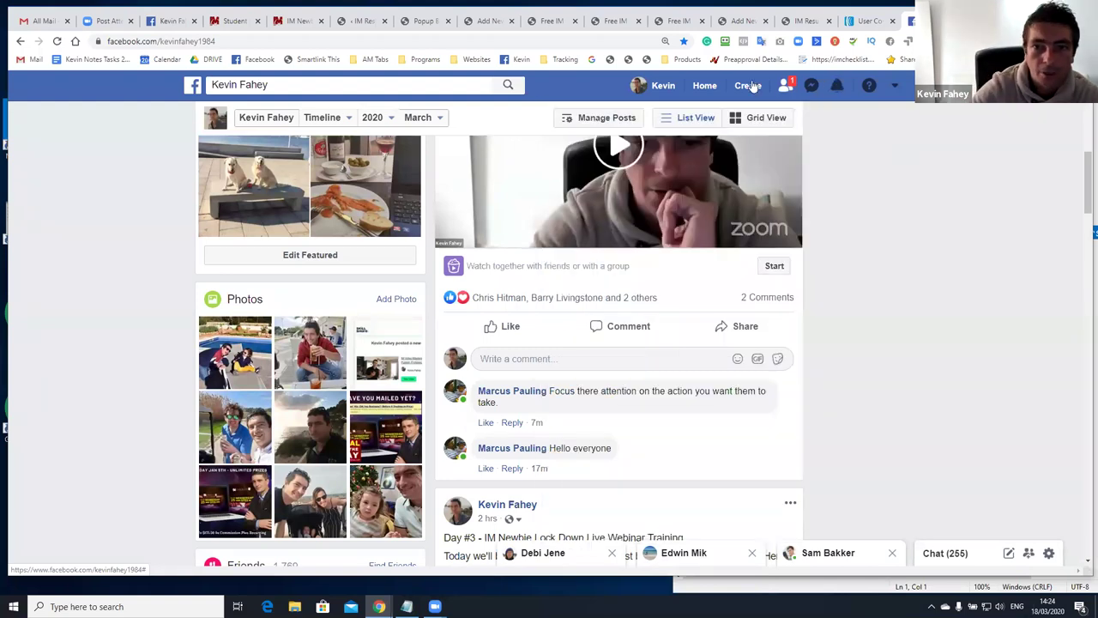
{"action": "scroll", "coordinate": [666, 228], "scroll_direction": "up", "scroll_amount": 2}
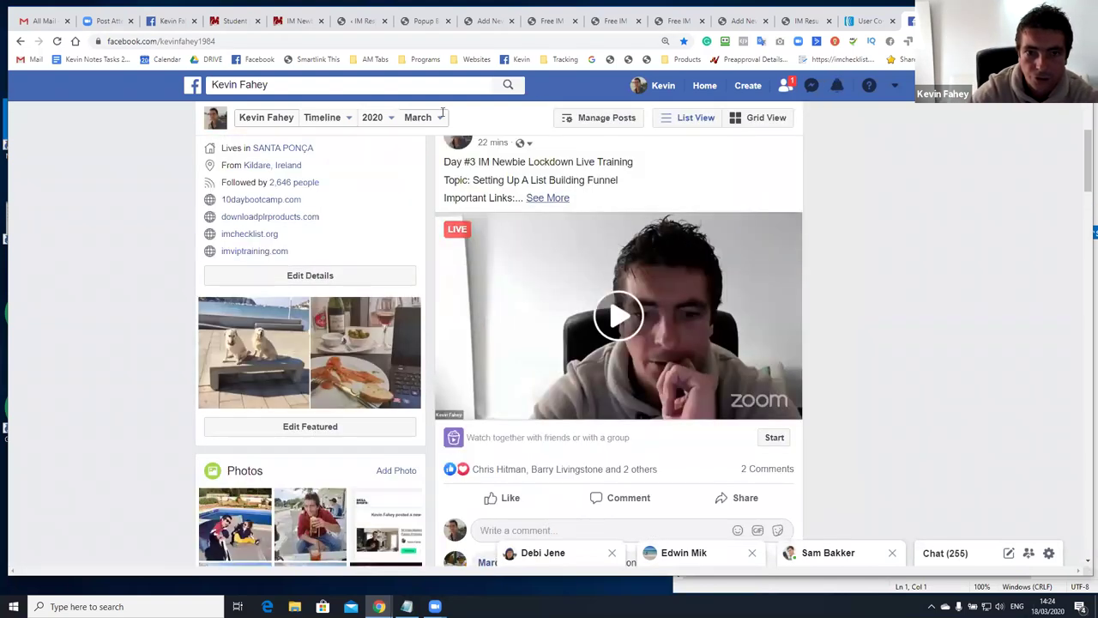
{"action": "left_click", "coordinate": [421, 25]}
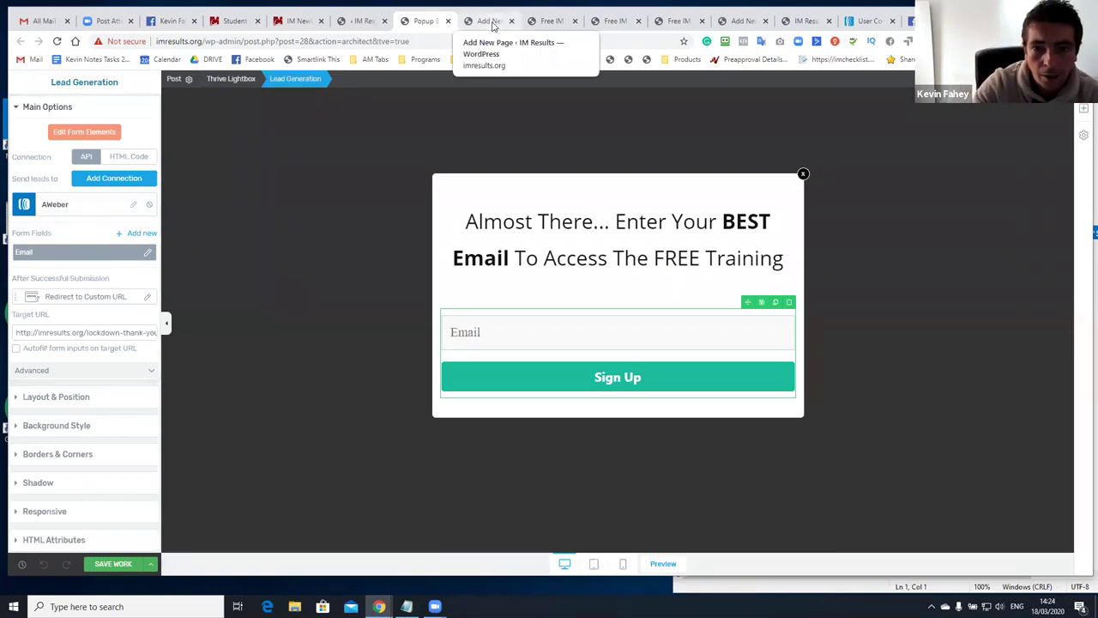
Go to the thank-you page editor and delete the free report image
{"action": "left_click", "coordinate": [504, 23]}
{"action": "left_click", "coordinate": [549, 22]}
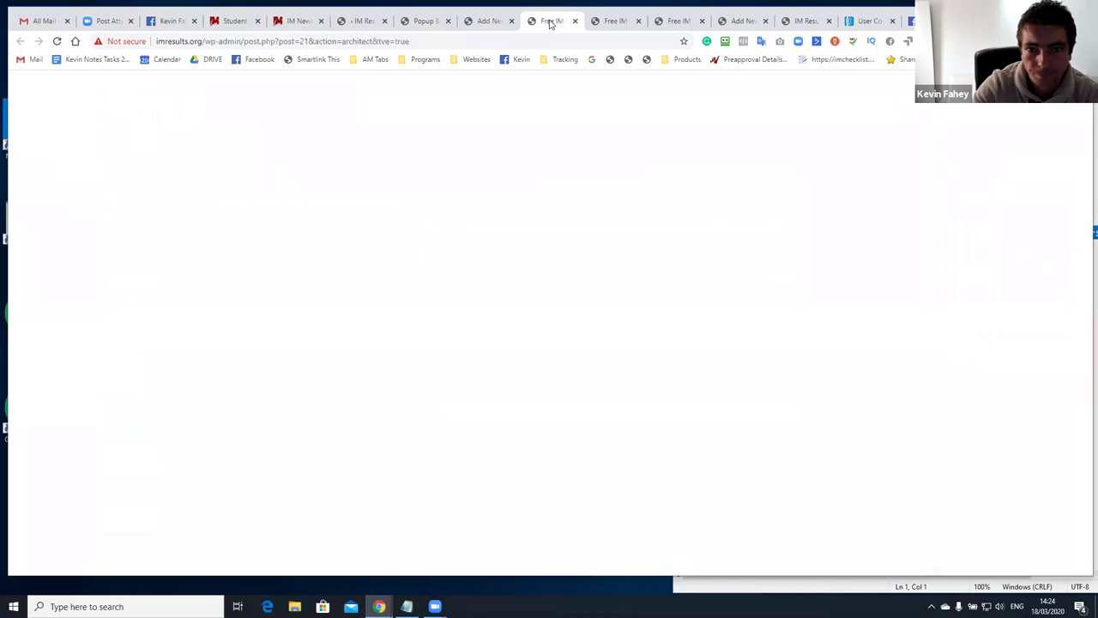
{"action": "left_click", "coordinate": [614, 23]}
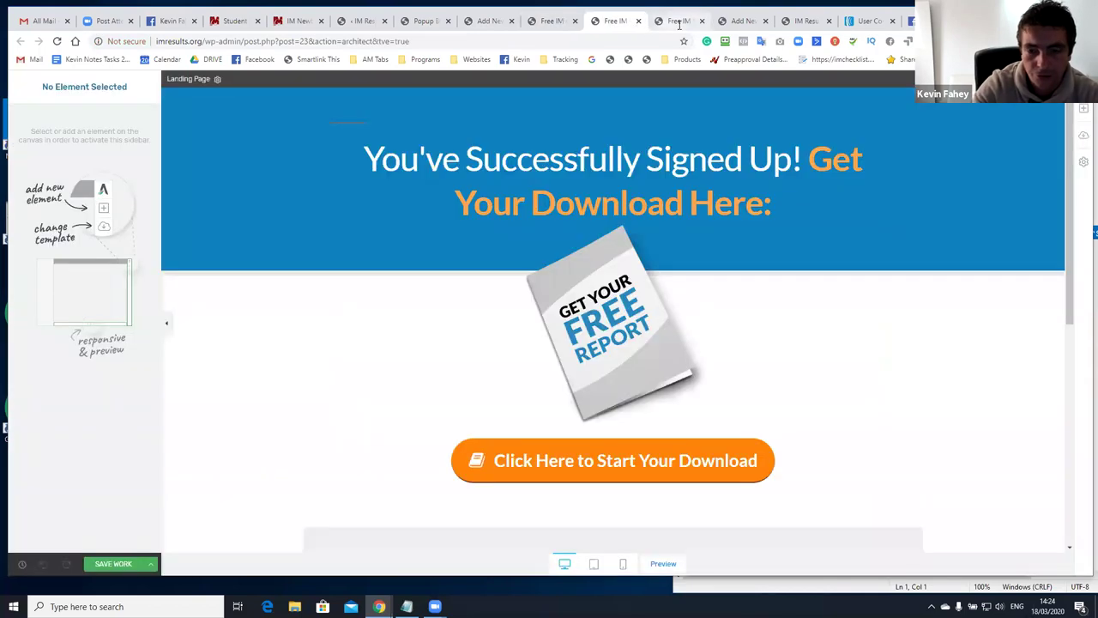
{"action": "left_click", "coordinate": [691, 244]}
{"action": "left_click", "coordinate": [699, 219]}
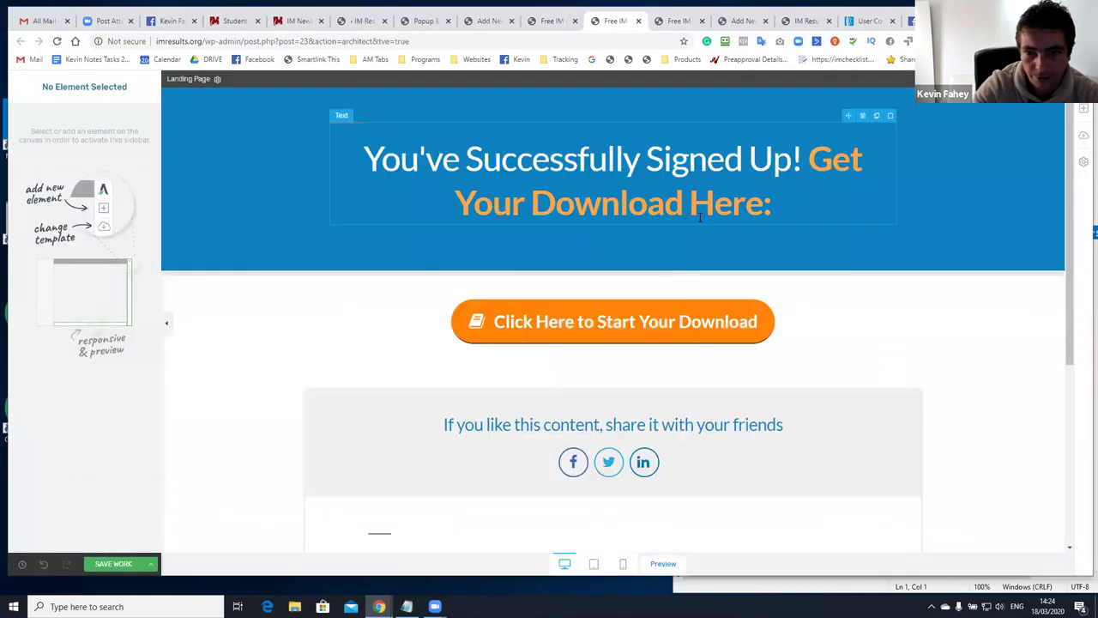
Rewrite the heading as 'Thank You For Signing Up' with 'Access The Training Below' on a second line
{"action": "left_click", "coordinate": [724, 159]}
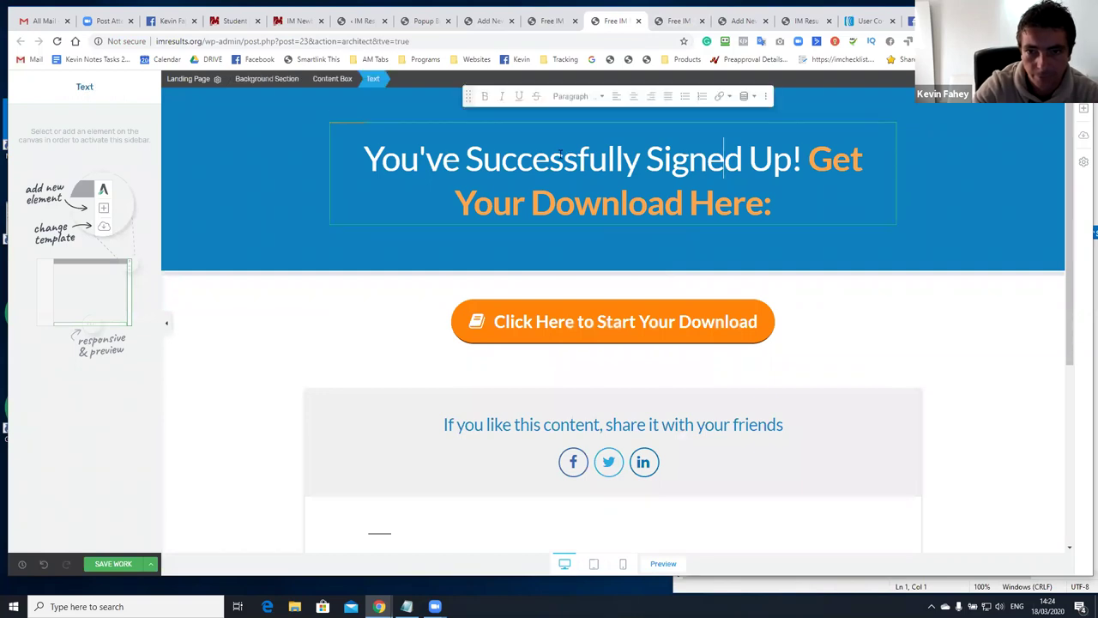
{"action": "key", "text": "shift+Home"}
{"action": "type", "text": "Thank You "}
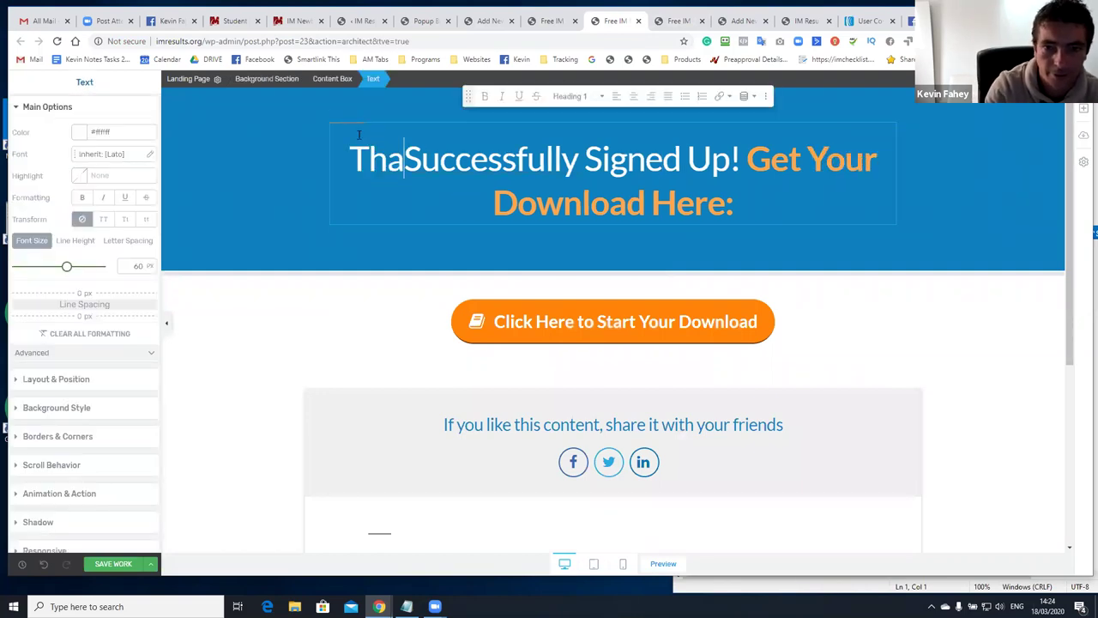
{"action": "type", "text": "For Sihg"}
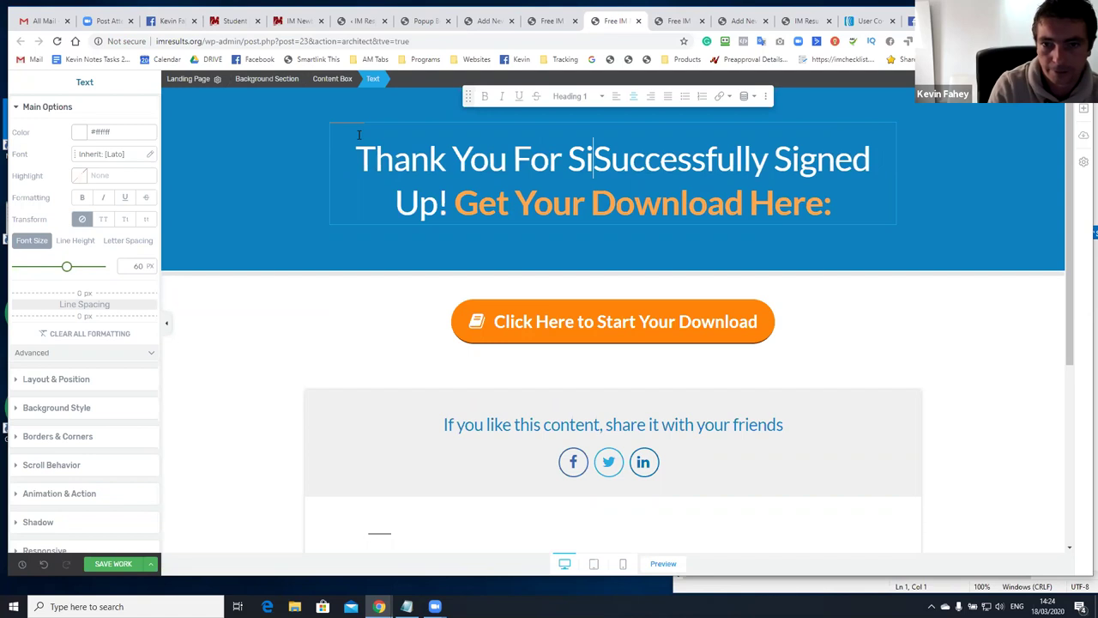
{"action": "key", "text": "BackSpace"}
{"action": "key", "text": "BackSpace"}
{"action": "type", "text": "gning Up"}
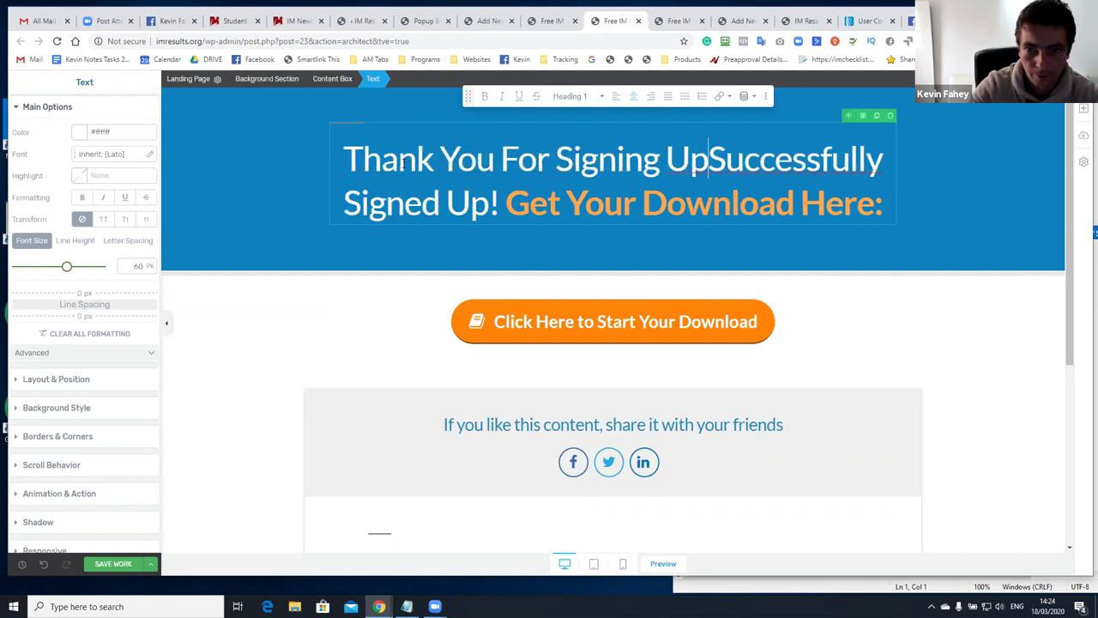
{"action": "key", "text": "shift+Down"}
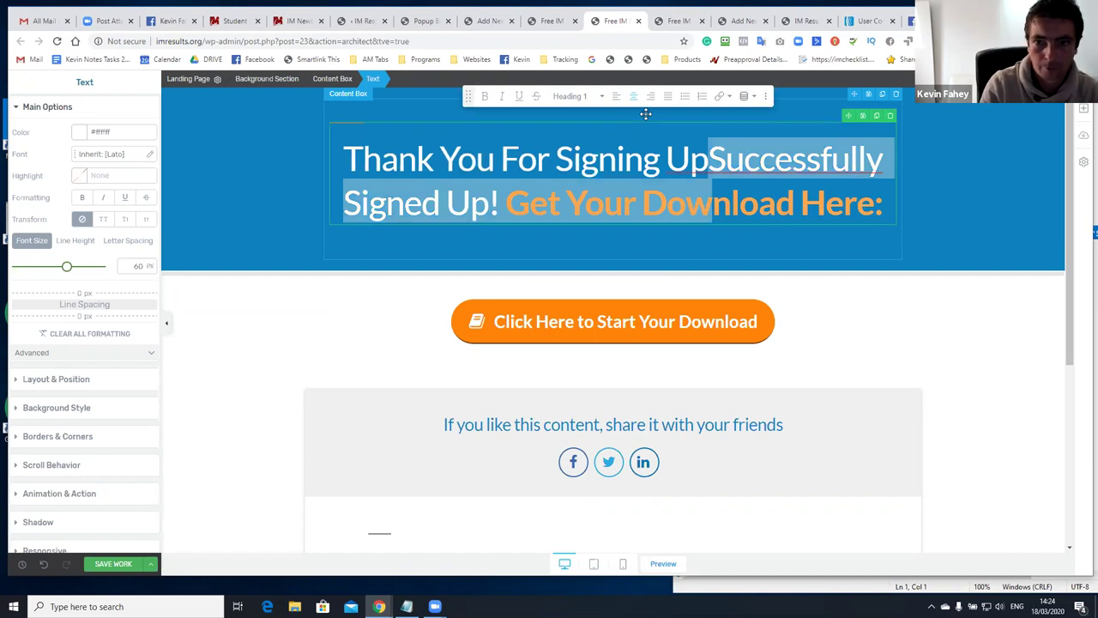
{"action": "key", "text": "BackSpace"}
{"action": "key", "text": "Return"}
{"action": "type", "text": "Access The Training Bel"}
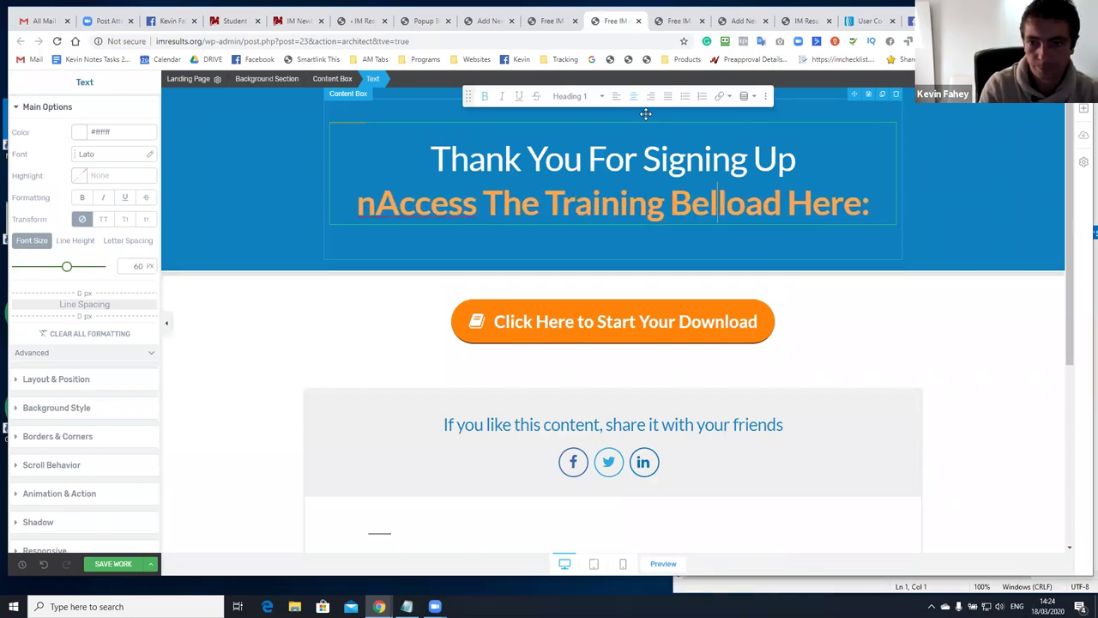
{"action": "type", "text": "ow"}
Clean up the heading: remove the stray n, the leftover old words and the colon after Below
{"action": "left_click", "coordinate": [351, 206]}
{"action": "key", "text": "BackSpace"}
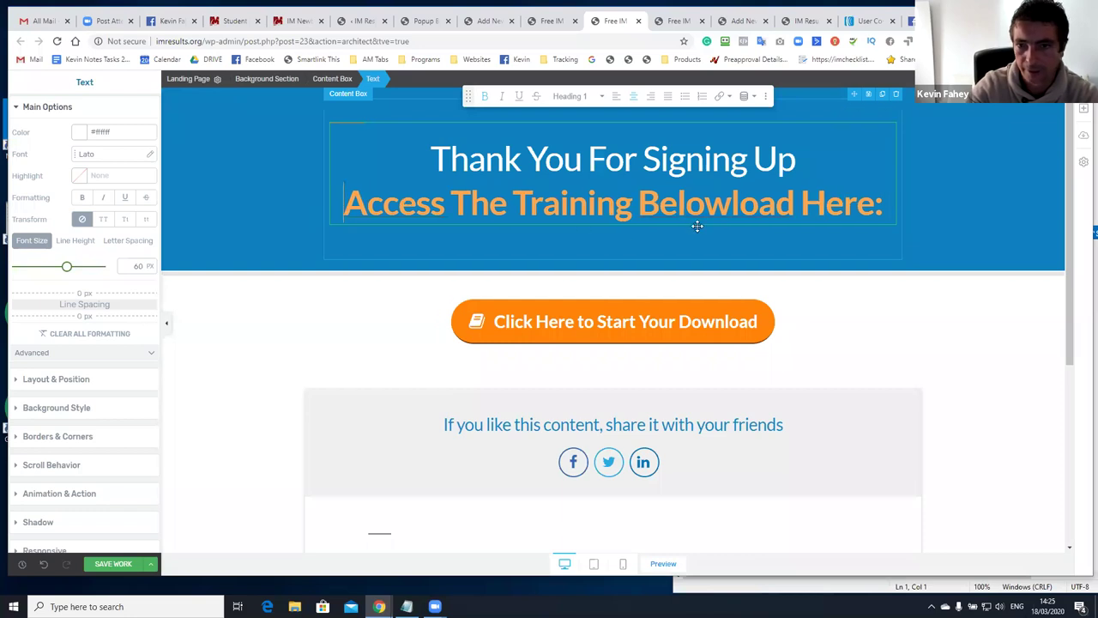
{"action": "left_click_drag", "start_coordinate": [737, 206], "coordinate": [868, 219]}
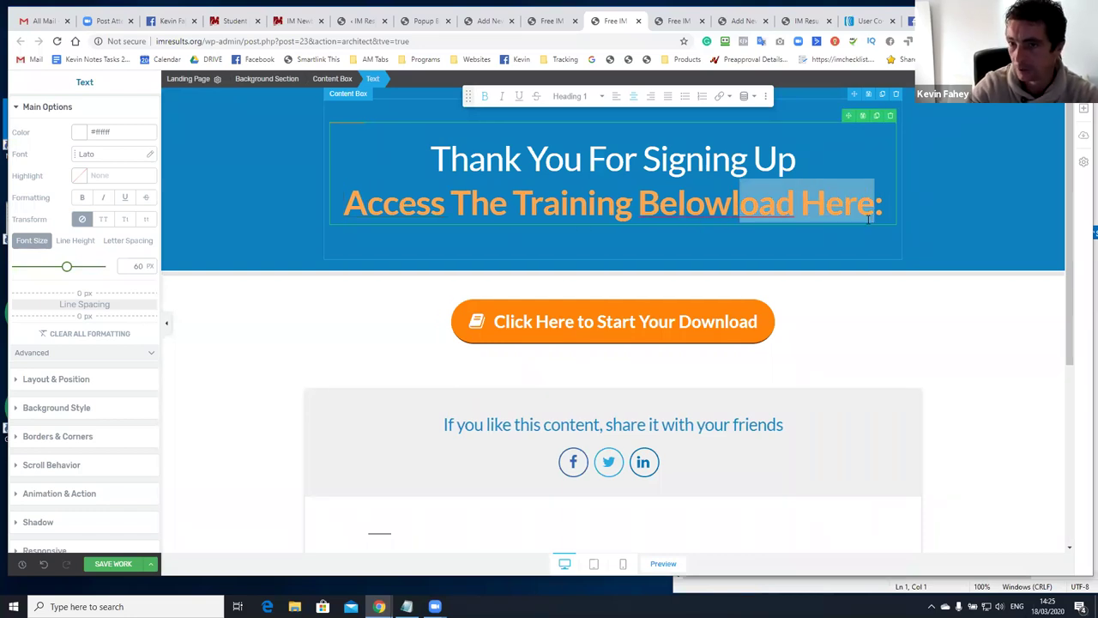
{"action": "key", "text": "BackSpace"}
{"action": "key", "text": "BackSpace"}
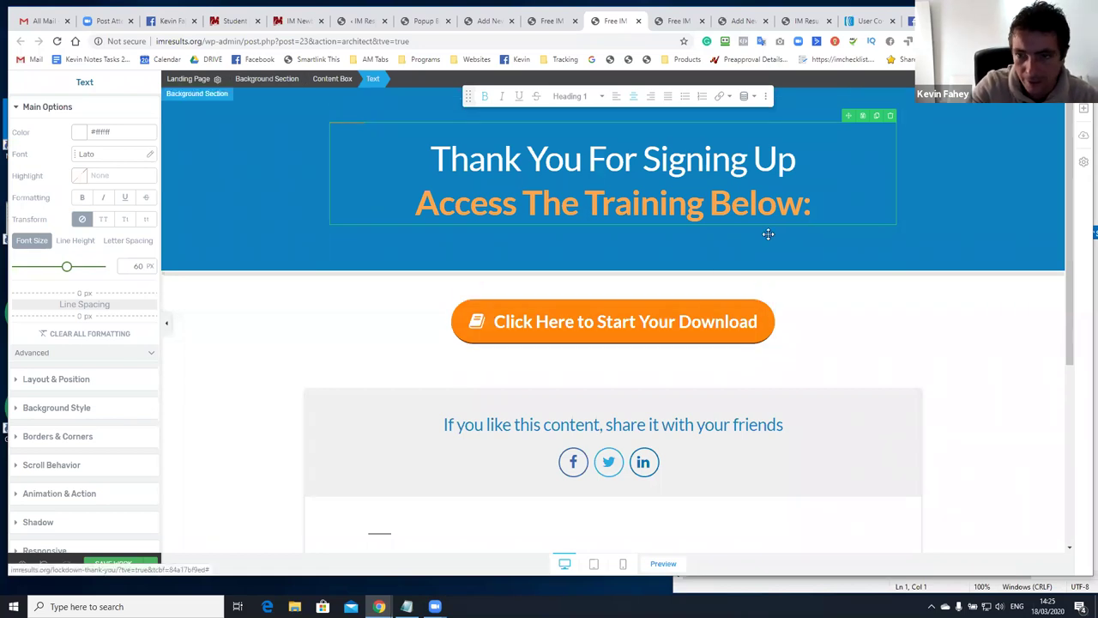
{"action": "key", "text": "BackSpace"}
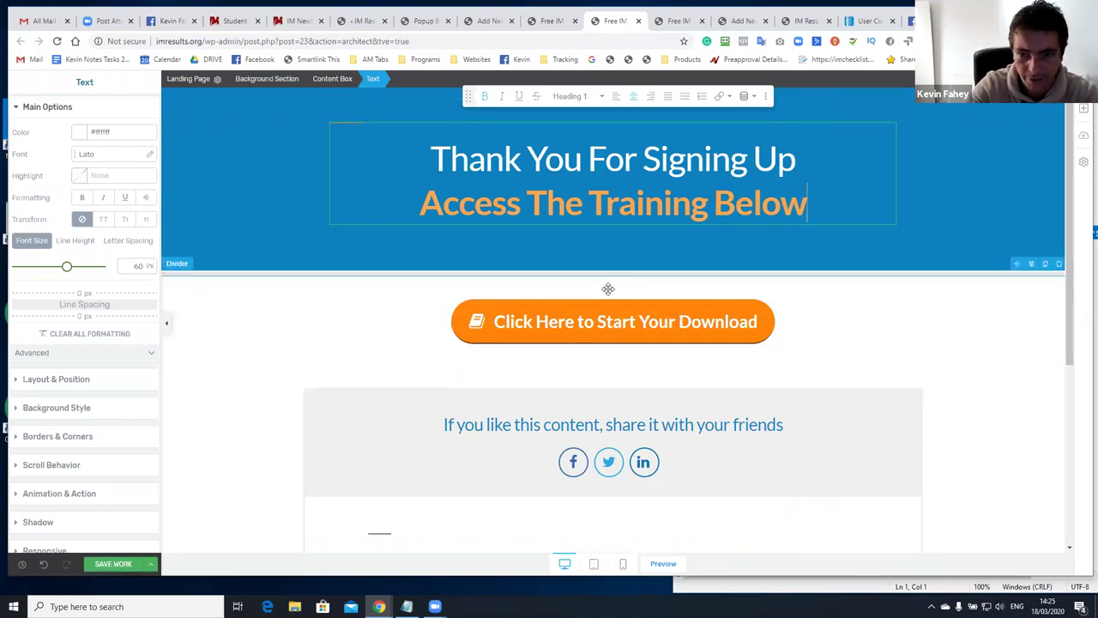
Give the download button the Default style at full width
{"action": "left_click", "coordinate": [600, 305]}
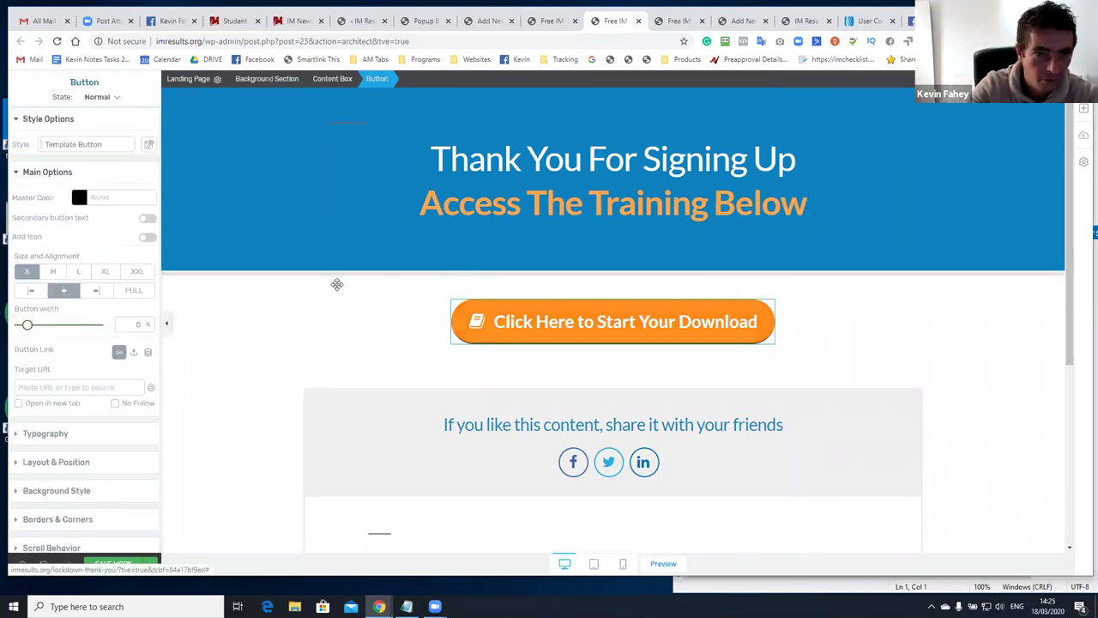
{"action": "left_click", "coordinate": [56, 144]}
{"action": "left_click", "coordinate": [117, 266]}
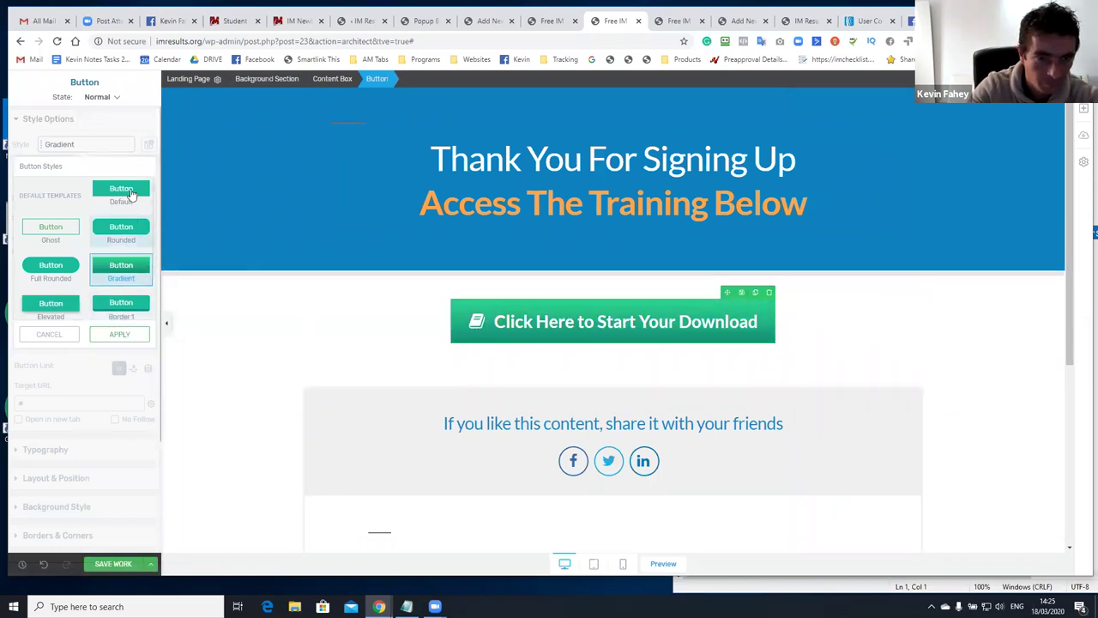
{"action": "left_click", "coordinate": [121, 191]}
{"action": "left_click", "coordinate": [121, 335]}
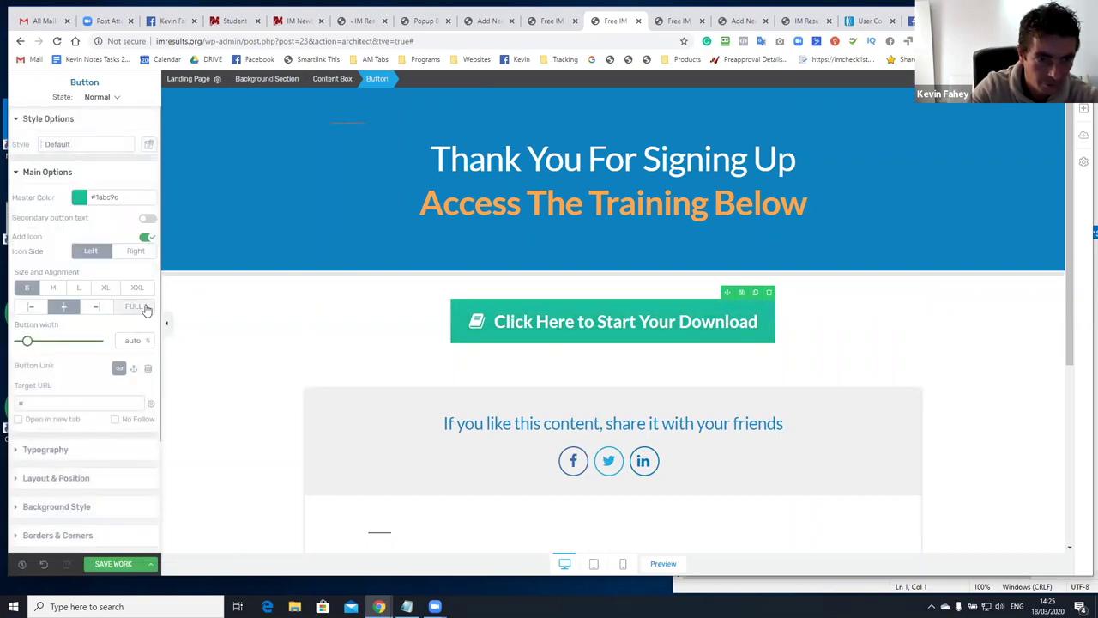
{"action": "left_click", "coordinate": [141, 310]}
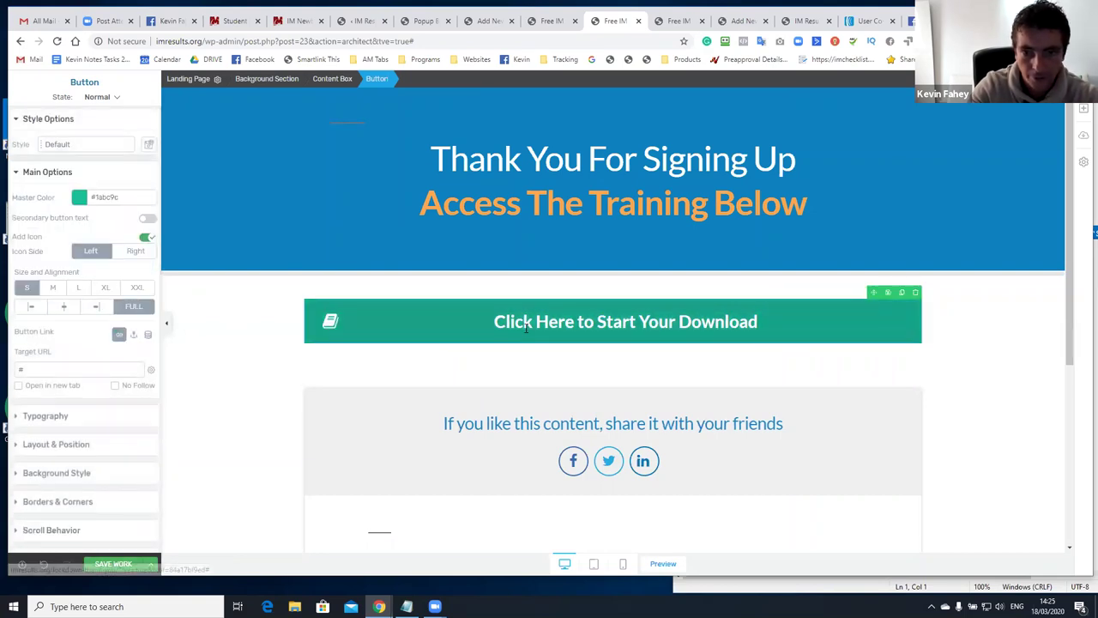
Label the button 'Access Video #1 - Cpanel & Domain Setup' and make its link open in a new tab
{"action": "triple_click", "coordinate": [493, 329]}
{"action": "type", "text": "Access "}
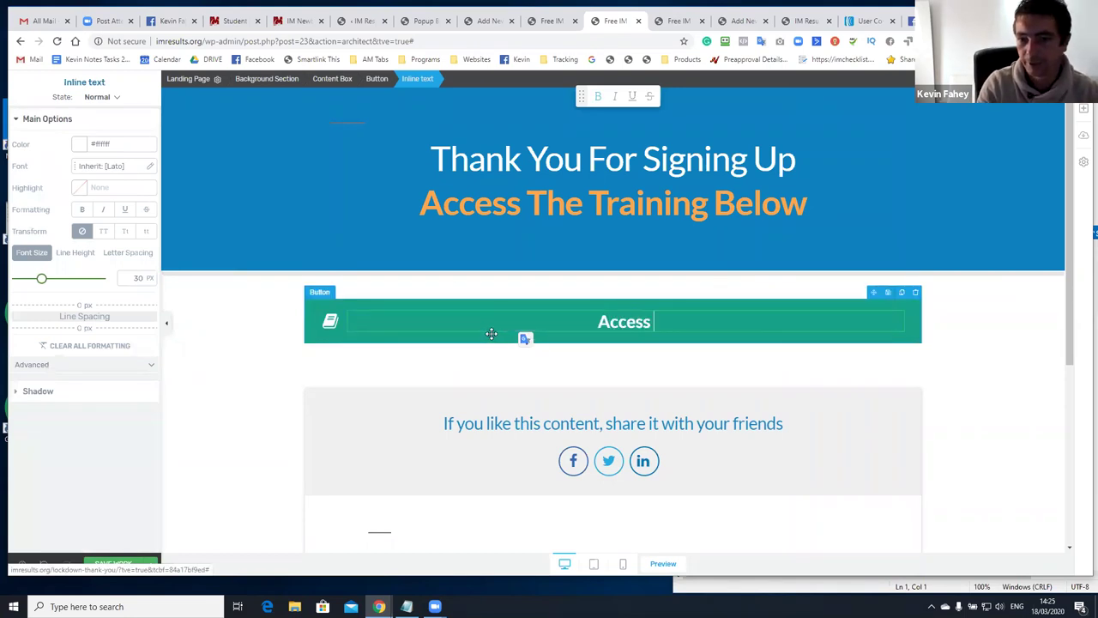
{"action": "type", "text": "Video #1 "}
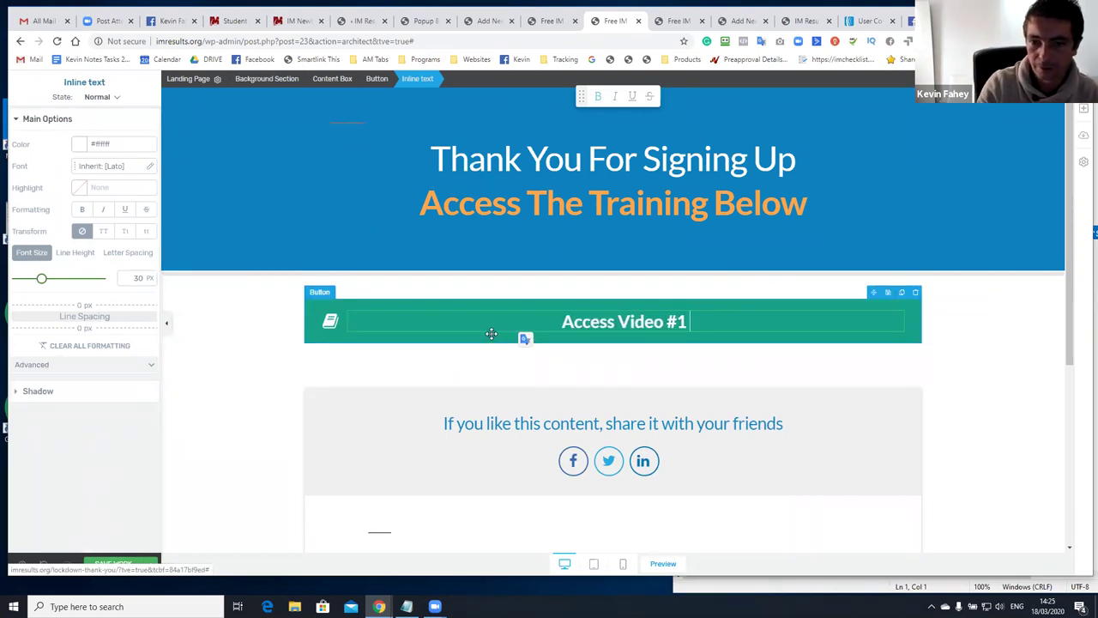
{"action": "type", "text": "- Cpanel"}
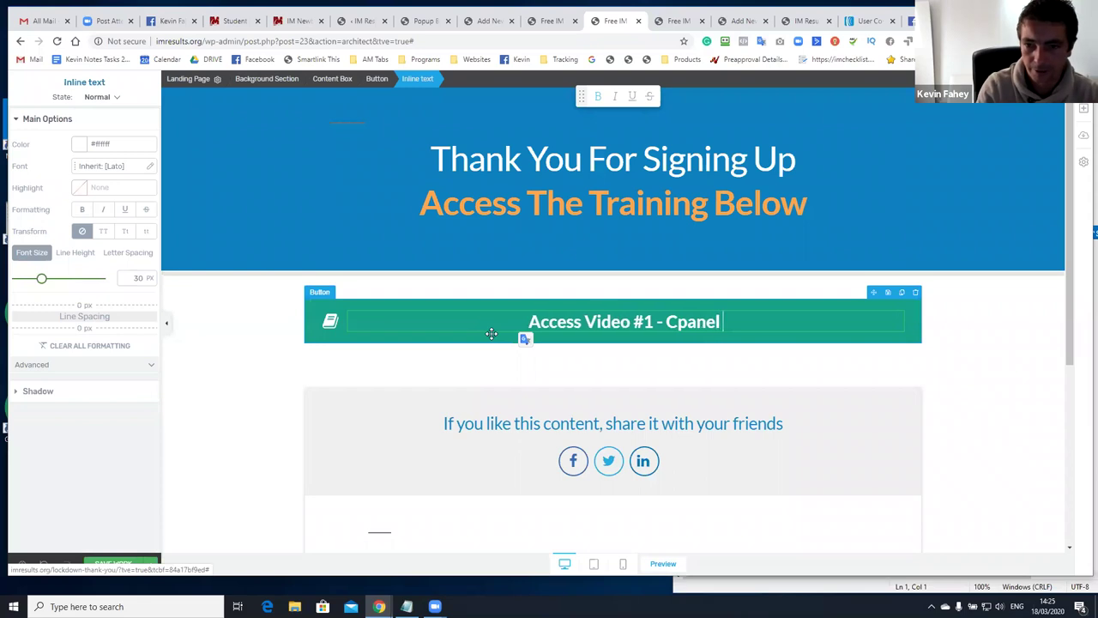
{"action": "type", "text": " & D"}
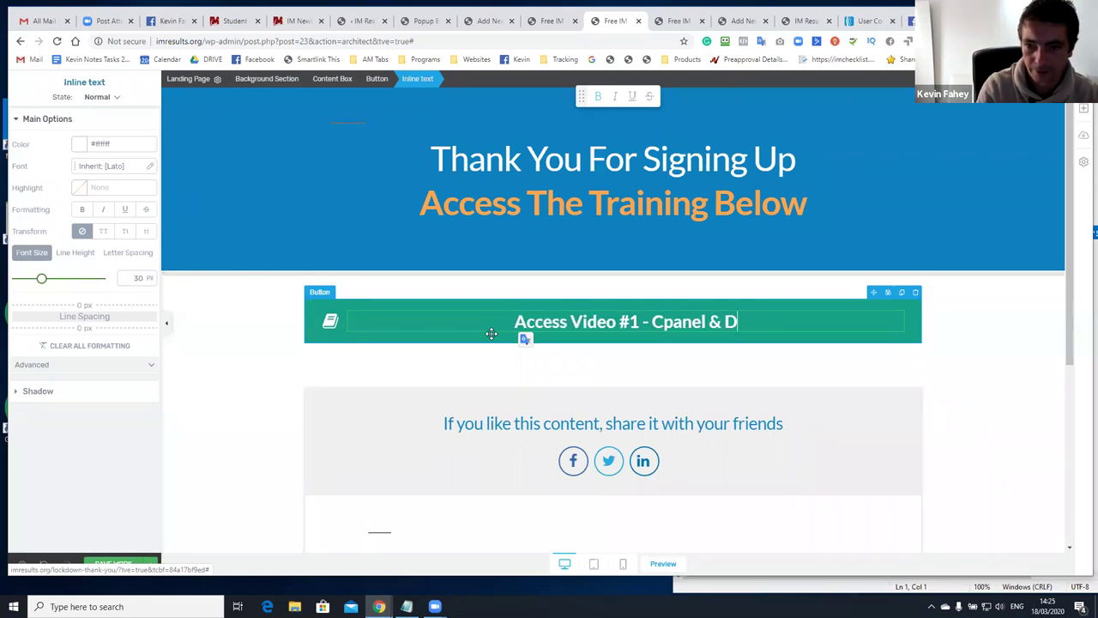
{"action": "type", "text": "omain Setup"}
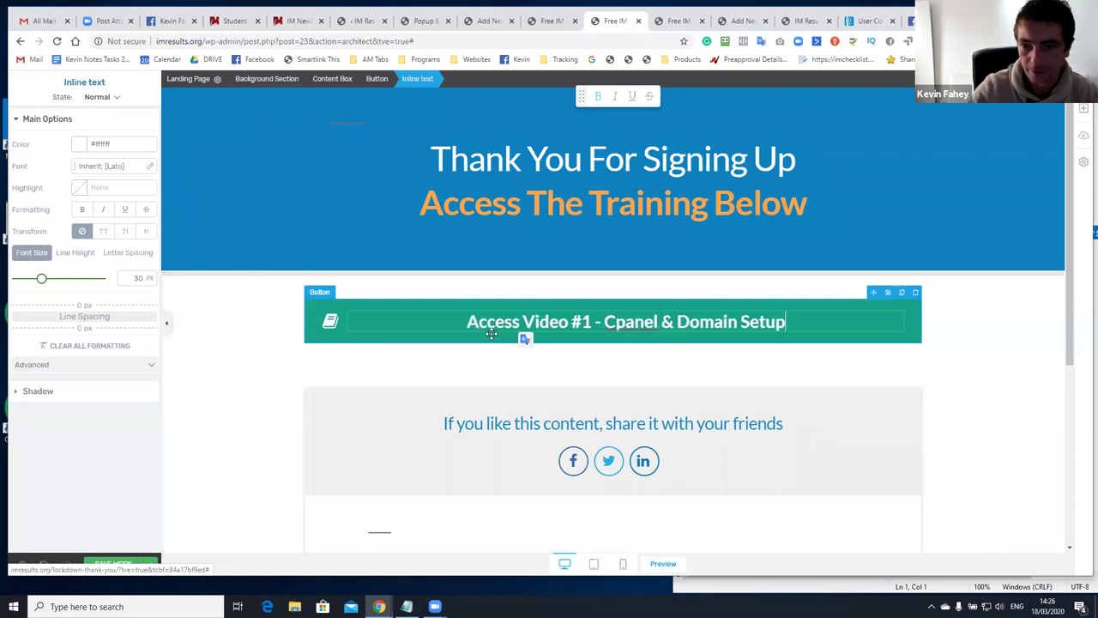
{"action": "left_click", "coordinate": [481, 308]}
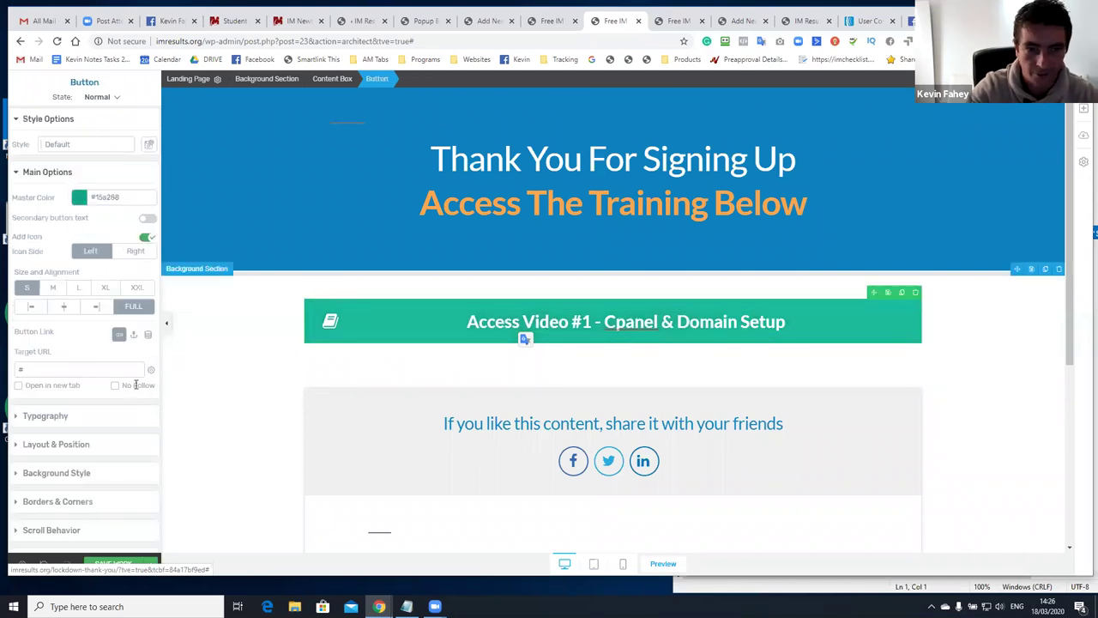
{"action": "left_click", "coordinate": [106, 370]}
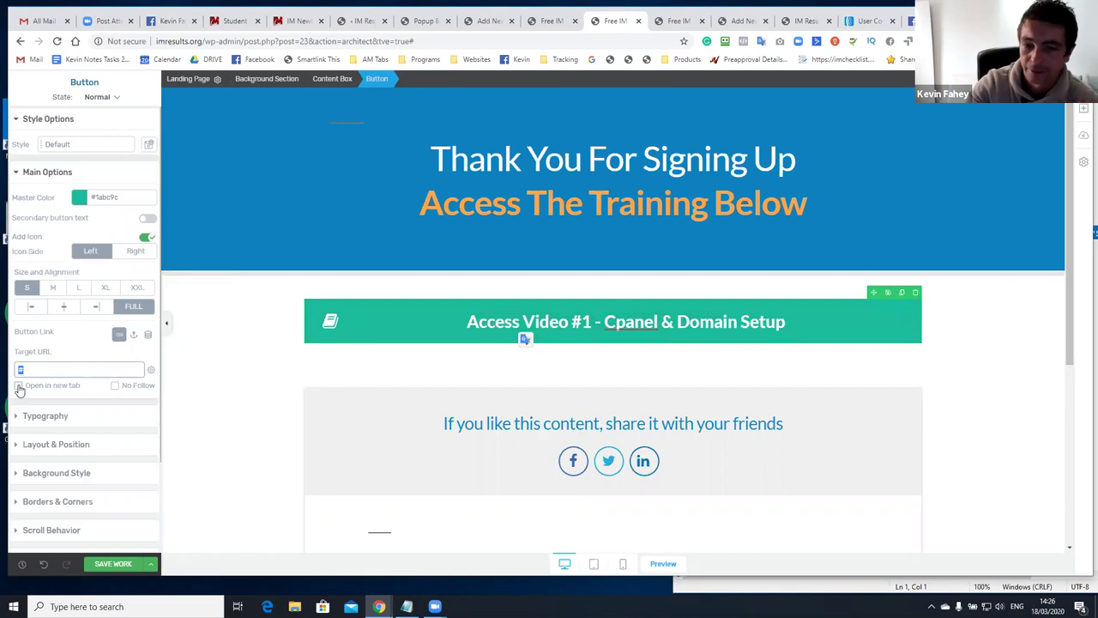
{"action": "left_click", "coordinate": [19, 387]}
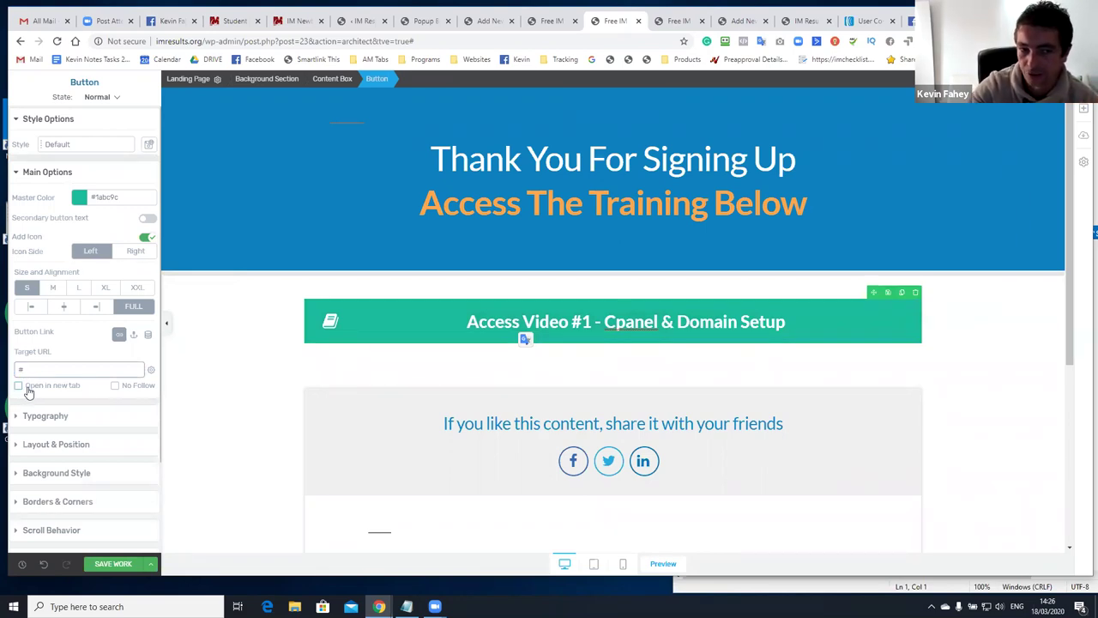
{"action": "left_click", "coordinate": [40, 393]}
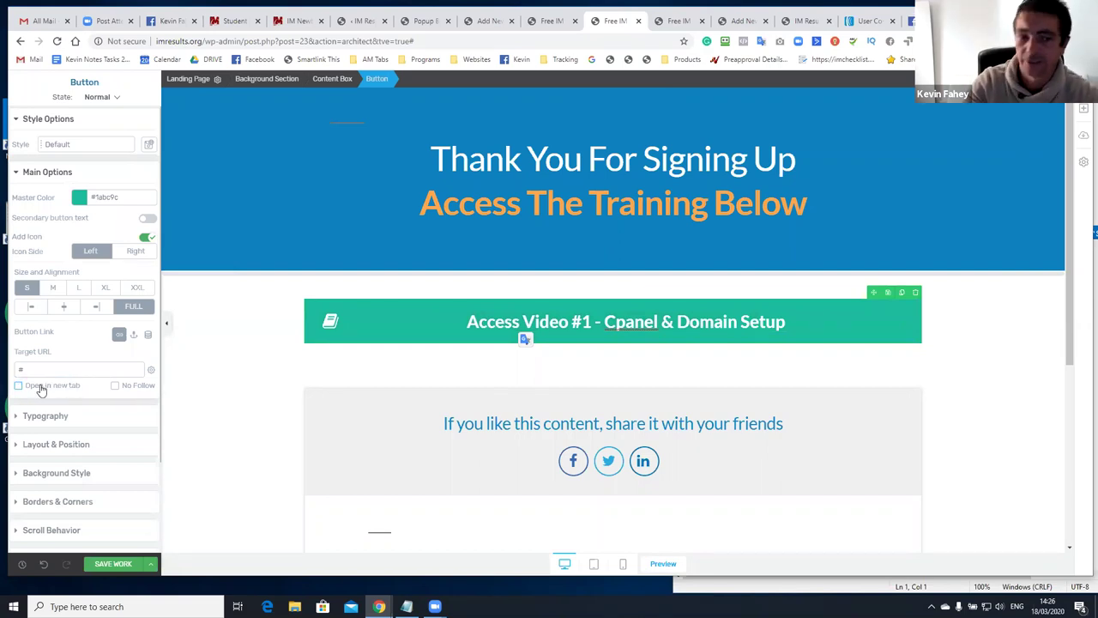
{"action": "left_click", "coordinate": [32, 385]}
Remove the stray button copies and reduce the button's bottom margin from 80 to 20
{"action": "scroll", "coordinate": [520, 260], "scroll_direction": "down", "scroll_amount": 3}
{"action": "scroll", "coordinate": [497, 235], "scroll_direction": "up", "scroll_amount": 3}
{"action": "scroll", "coordinate": [502, 300], "scroll_direction": "down", "scroll_amount": 3}
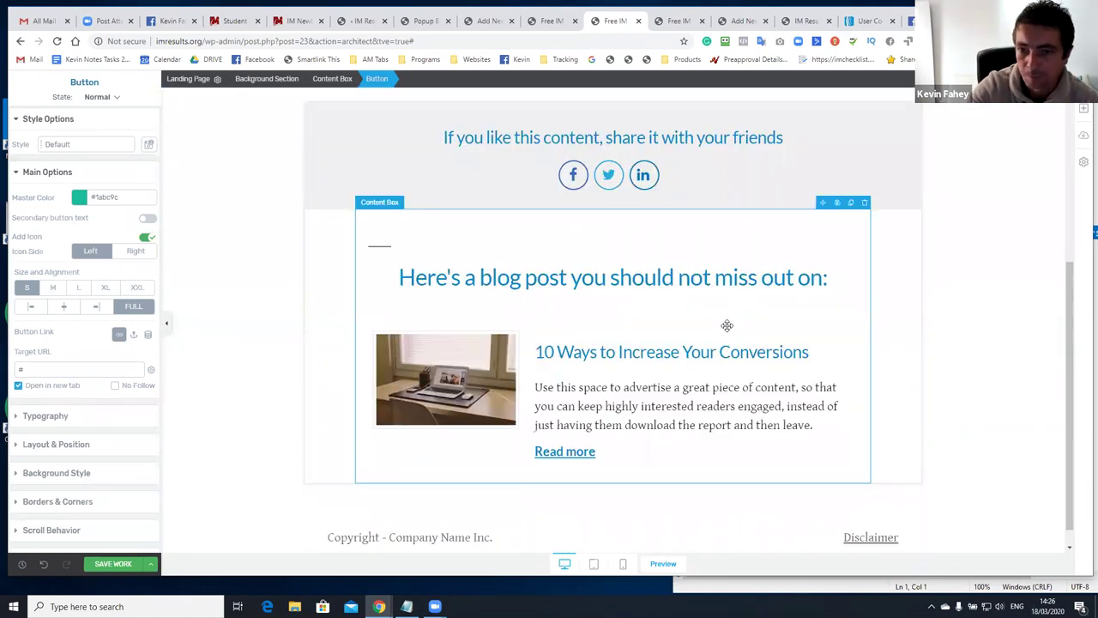
{"action": "scroll", "coordinate": [772, 313], "scroll_direction": "up", "scroll_amount": 3}
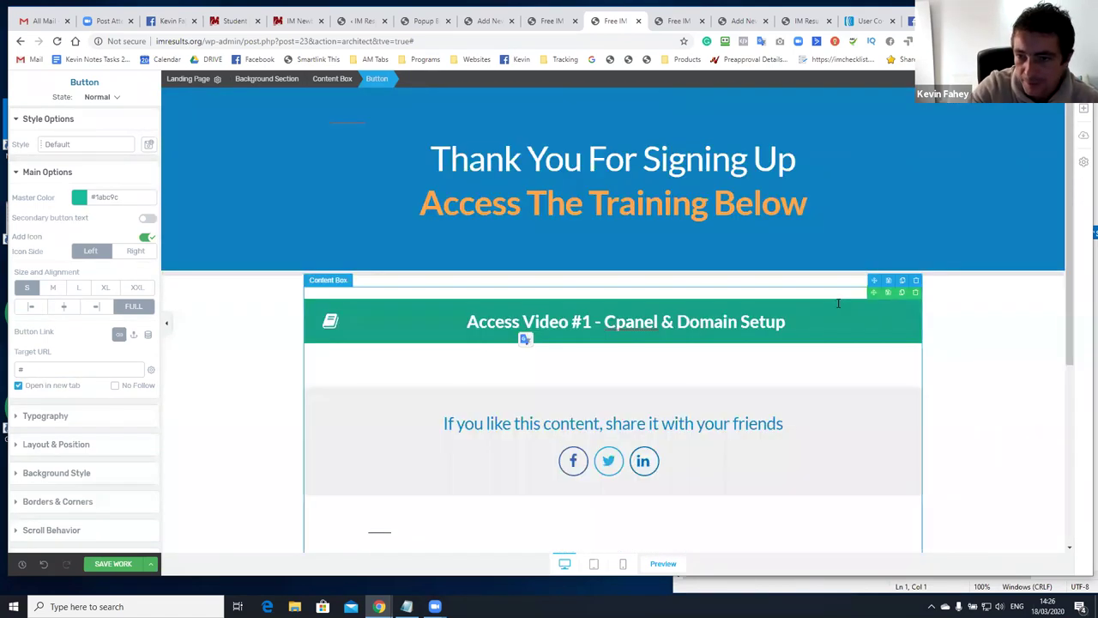
{"action": "double_click", "coordinate": [900, 295]}
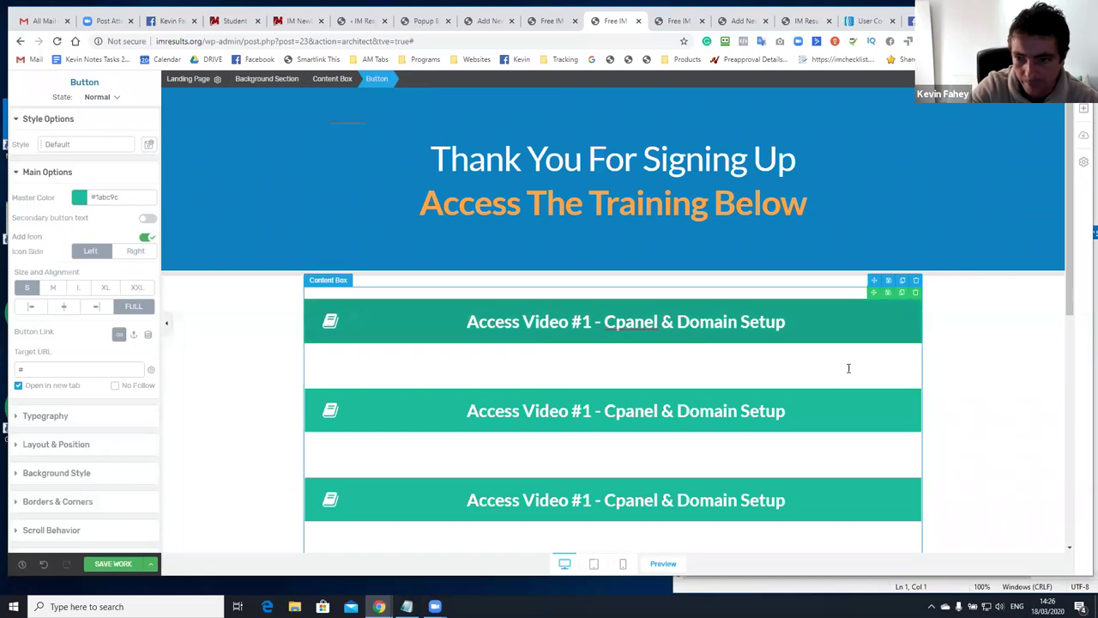
{"action": "left_click", "coordinate": [914, 385]}
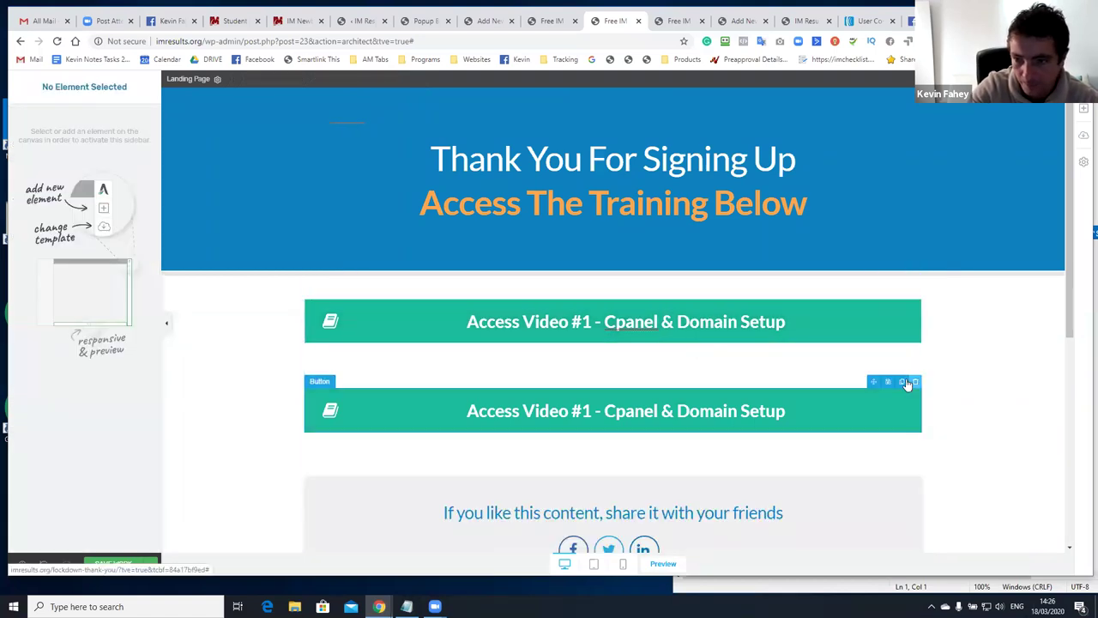
{"action": "left_click", "coordinate": [903, 381]}
{"action": "left_click", "coordinate": [444, 335]}
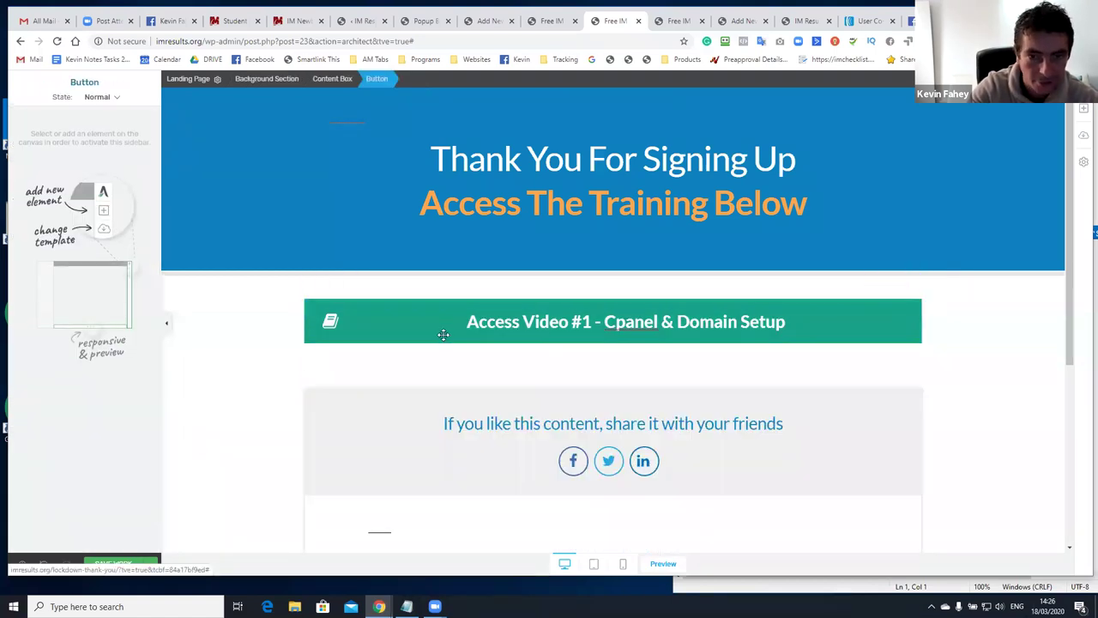
{"action": "left_click", "coordinate": [54, 445]}
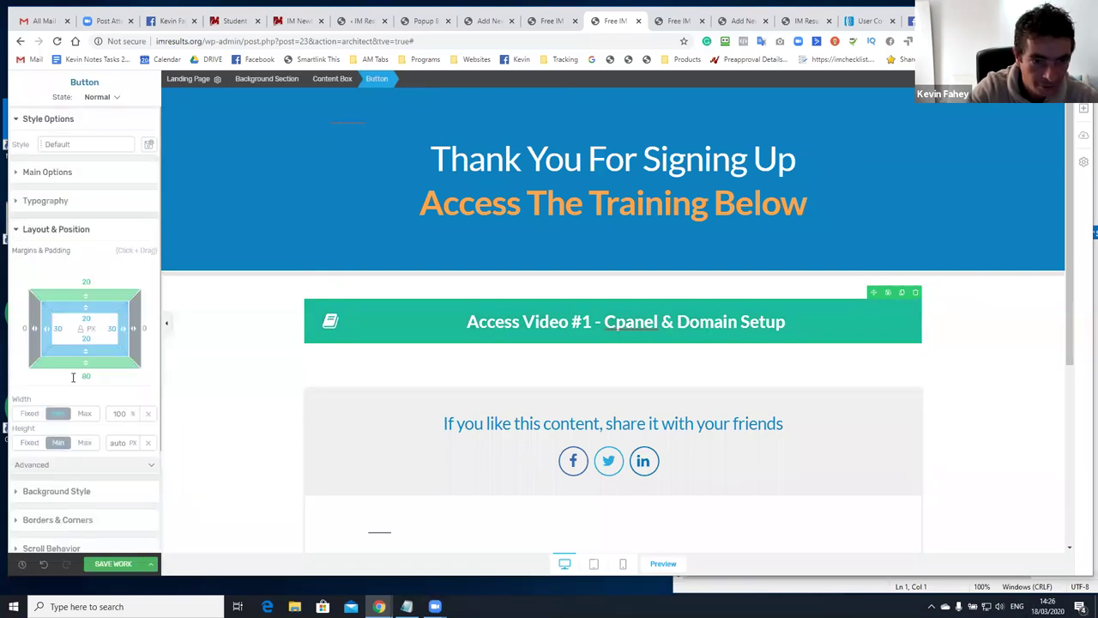
{"action": "left_click_drag", "start_coordinate": [71, 370], "coordinate": [81, 293]}
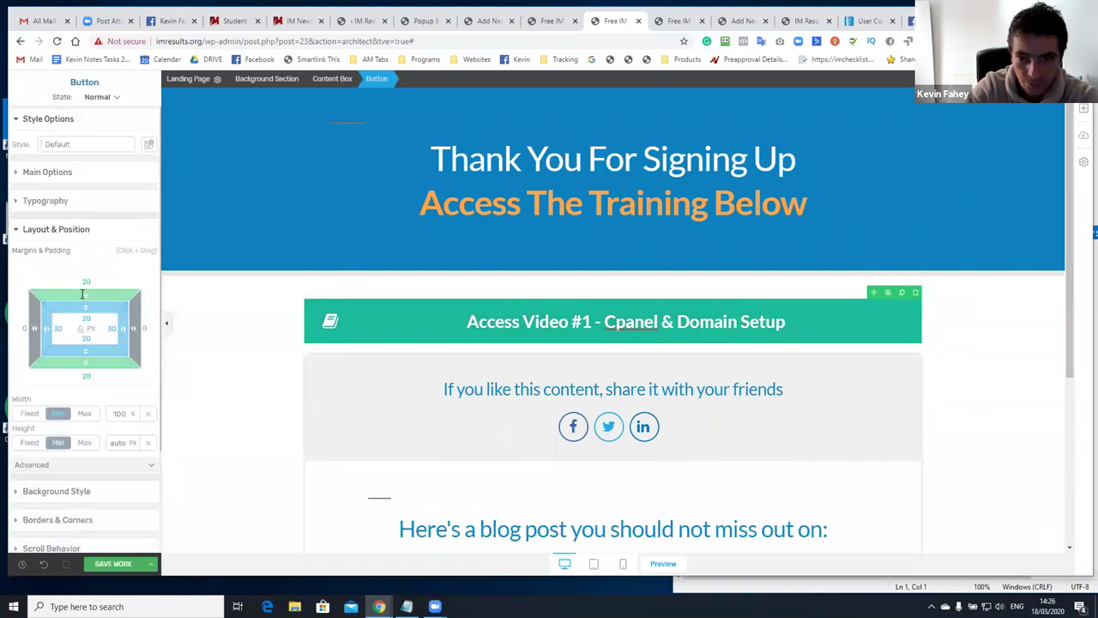
Duplicate the Access Video #1 button four times for five buttons in total
{"action": "left_click", "coordinate": [902, 293]}
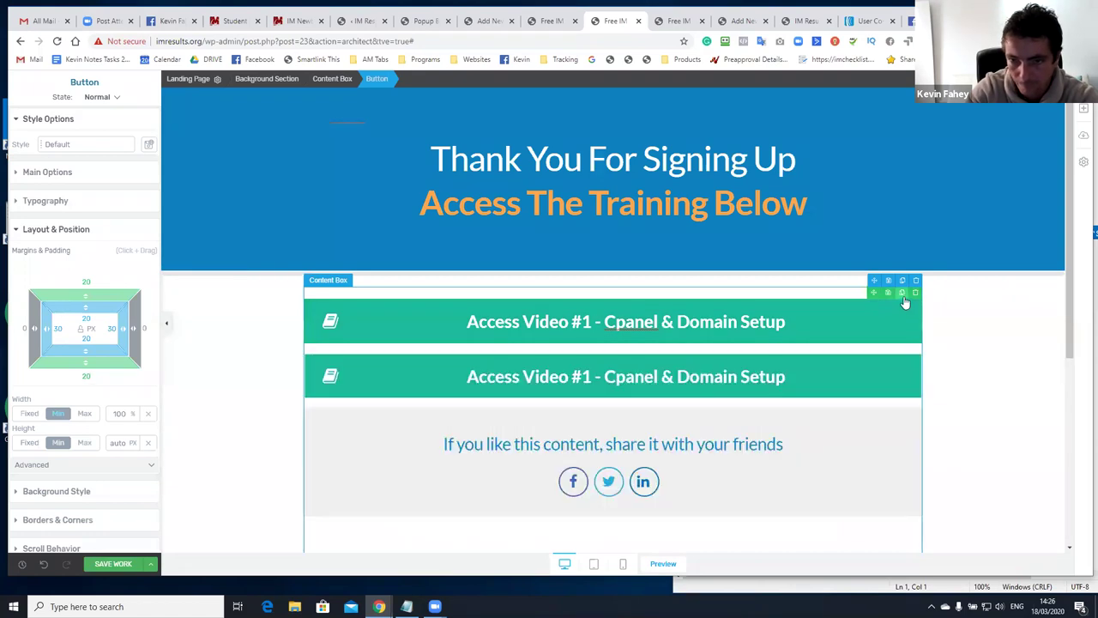
{"action": "left_click", "coordinate": [903, 350]}
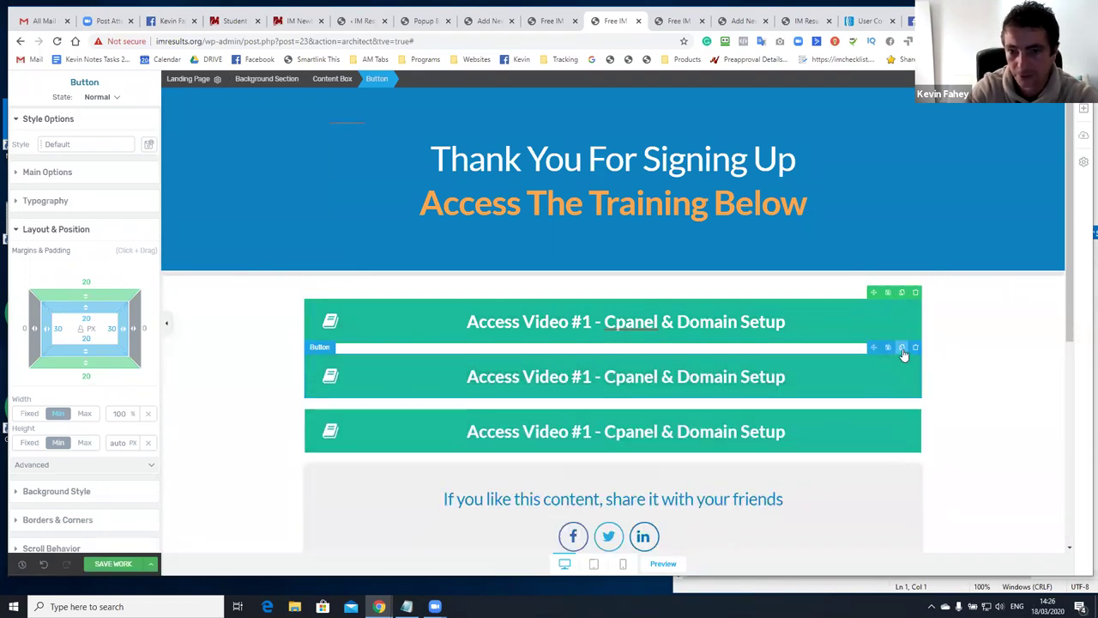
{"action": "left_click", "coordinate": [902, 350]}
{"action": "left_click", "coordinate": [903, 349]}
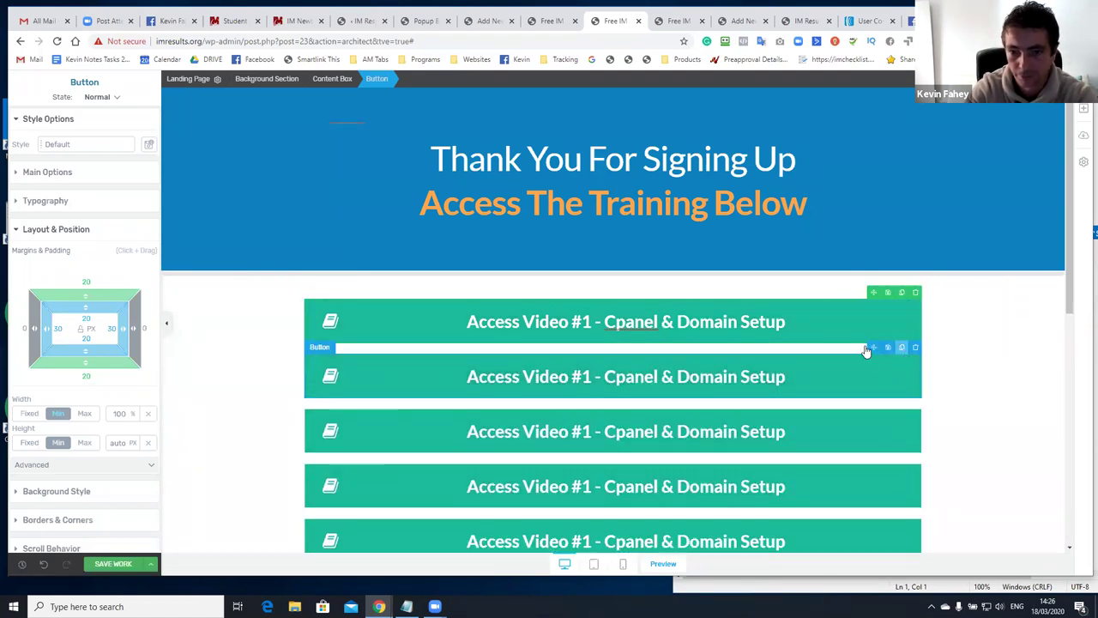
Renumber the copied buttons as Access Video #2, #3, #4 and #5
{"action": "left_click", "coordinate": [601, 380]}
{"action": "key", "text": "Delete"}
{"action": "type", "text": "2"}
{"action": "left_click", "coordinate": [592, 433]}
{"action": "key", "text": "BackSpace"}
{"action": "type", "text": "3"}
{"action": "scroll", "coordinate": [582, 350], "scroll_direction": "down", "scroll_amount": 2}
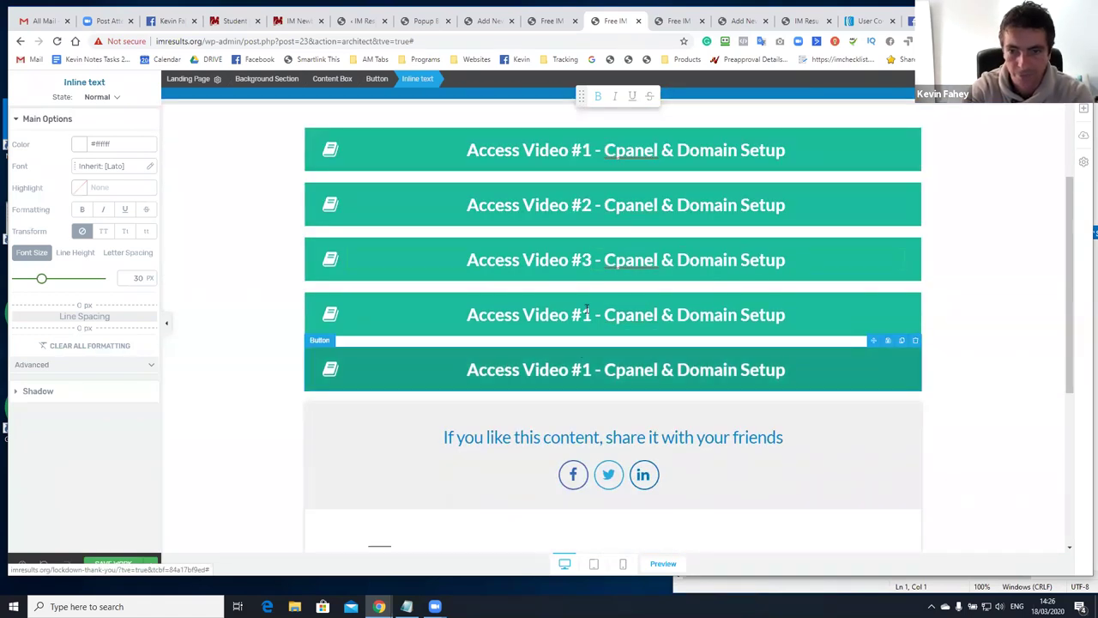
{"action": "left_click", "coordinate": [588, 311]}
{"action": "key", "text": "BackSpace"}
{"action": "type", "text": "5"}
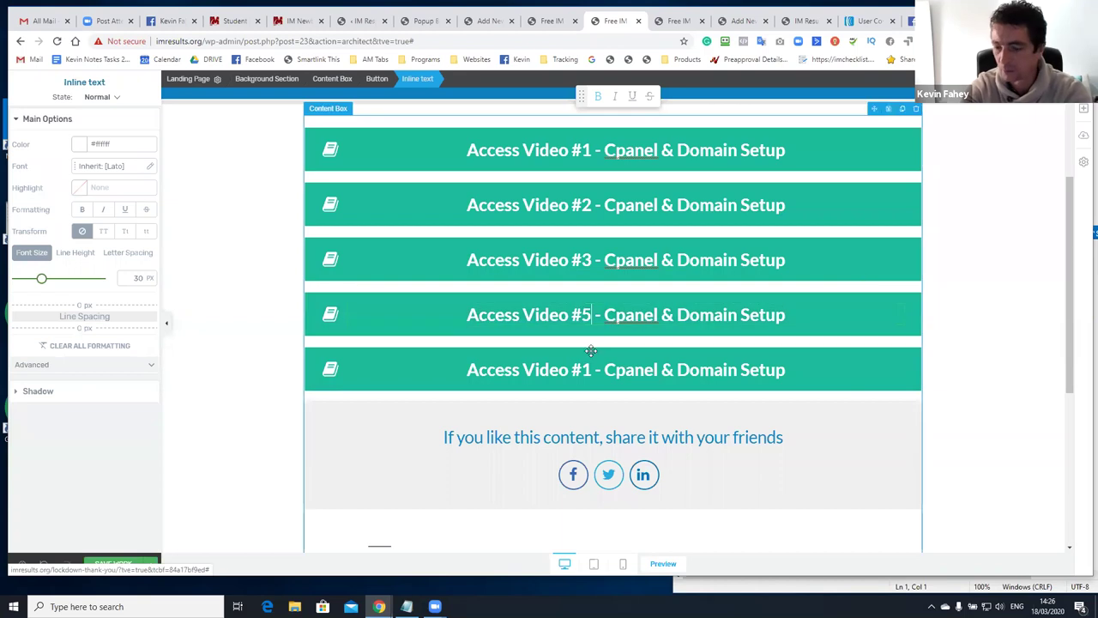
{"action": "key", "text": "BackSpace"}
{"action": "type", "text": "4"}
{"action": "left_click", "coordinate": [592, 378]}
{"action": "left_click", "coordinate": [592, 377]}
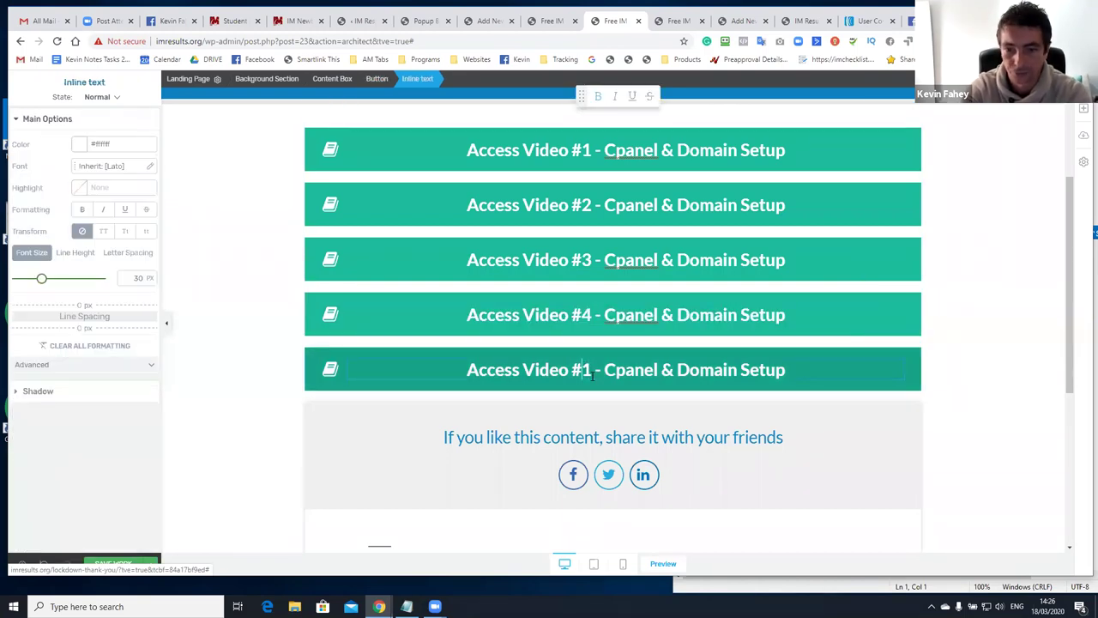
{"action": "key", "text": "BackSpace"}
Finish numbering the fifth button as #5 and delete the blog-post columns block
{"action": "type", "text": "5"}
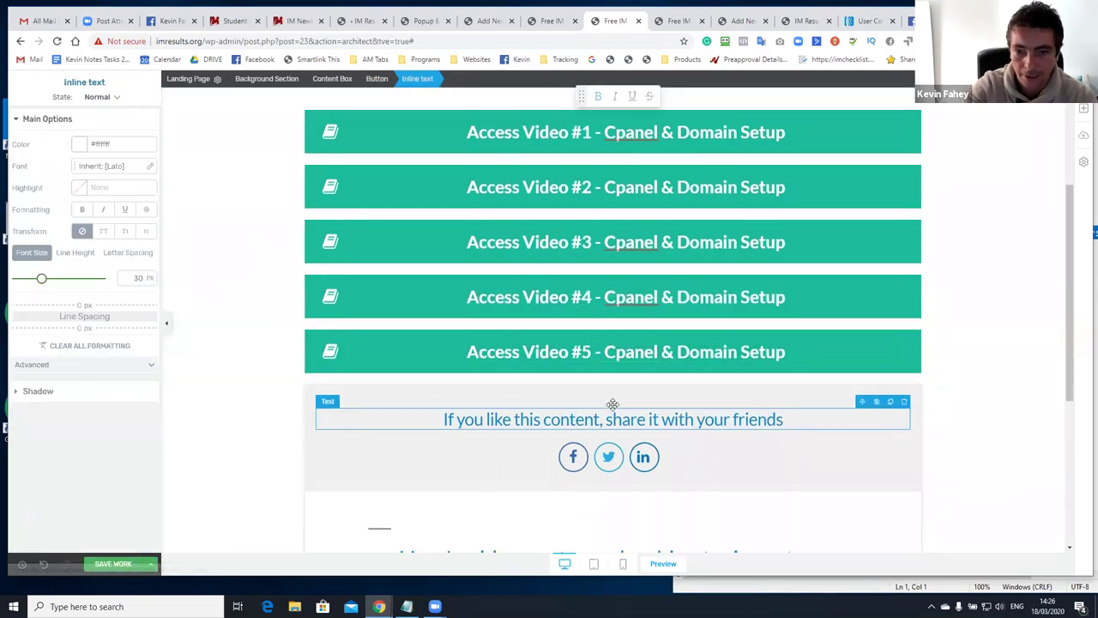
{"action": "scroll", "coordinate": [612, 404], "scroll_direction": "down", "scroll_amount": 2}
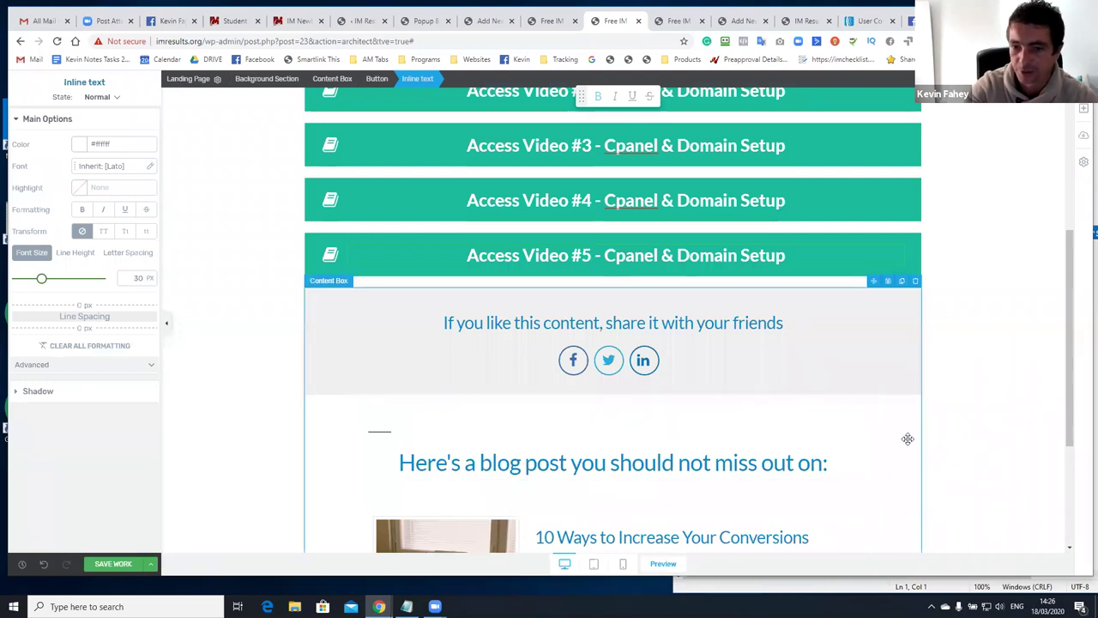
{"action": "scroll", "coordinate": [907, 438], "scroll_direction": "down", "scroll_amount": 1}
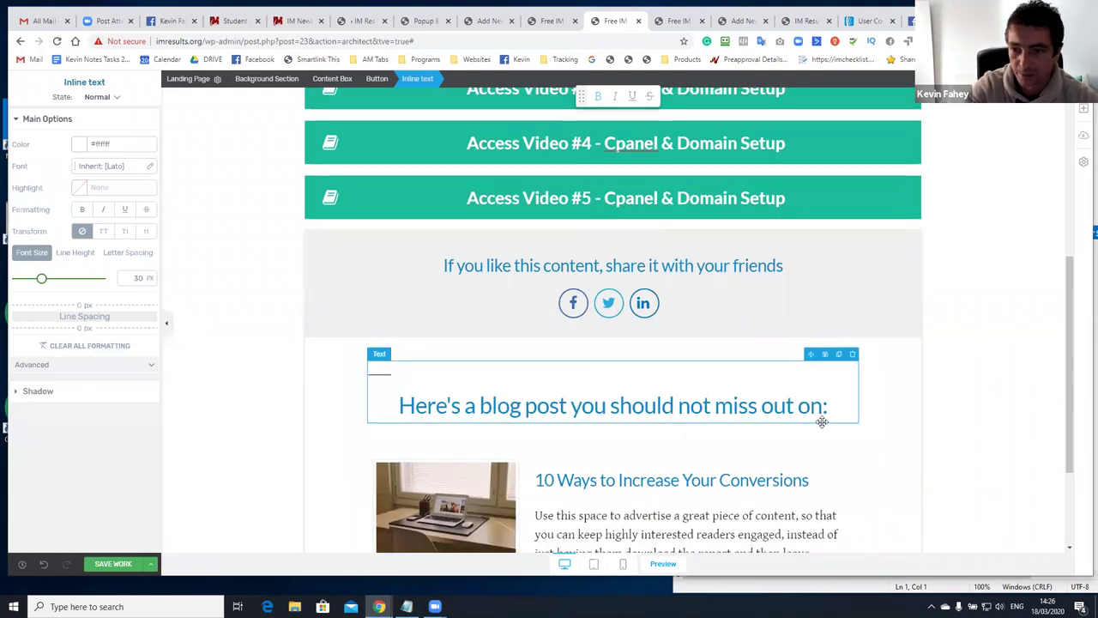
{"action": "scroll", "coordinate": [878, 414], "scroll_direction": "down", "scroll_amount": 2}
{"action": "scroll", "coordinate": [892, 404], "scroll_direction": "up", "scroll_amount": 3}
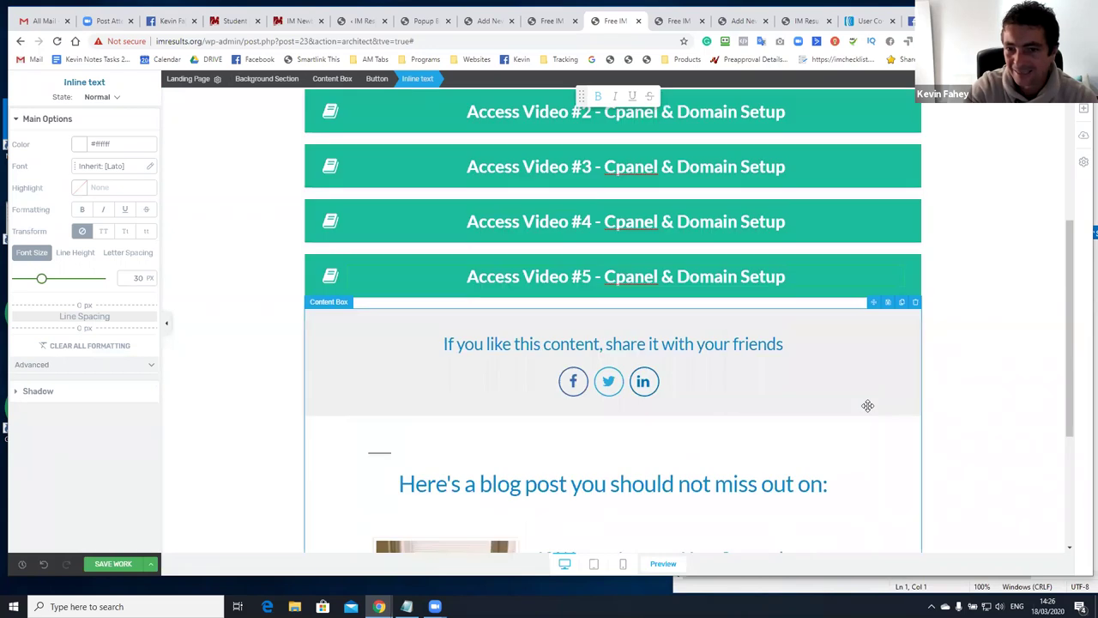
{"action": "scroll", "coordinate": [791, 461], "scroll_direction": "down", "scroll_amount": 2}
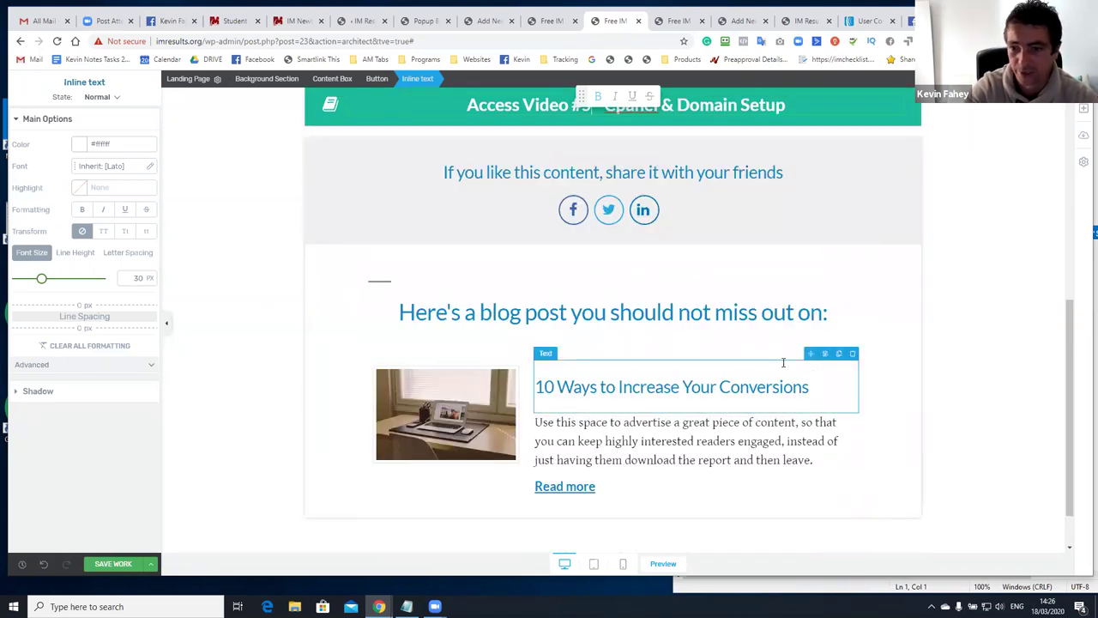
{"action": "left_click", "coordinate": [853, 355]}
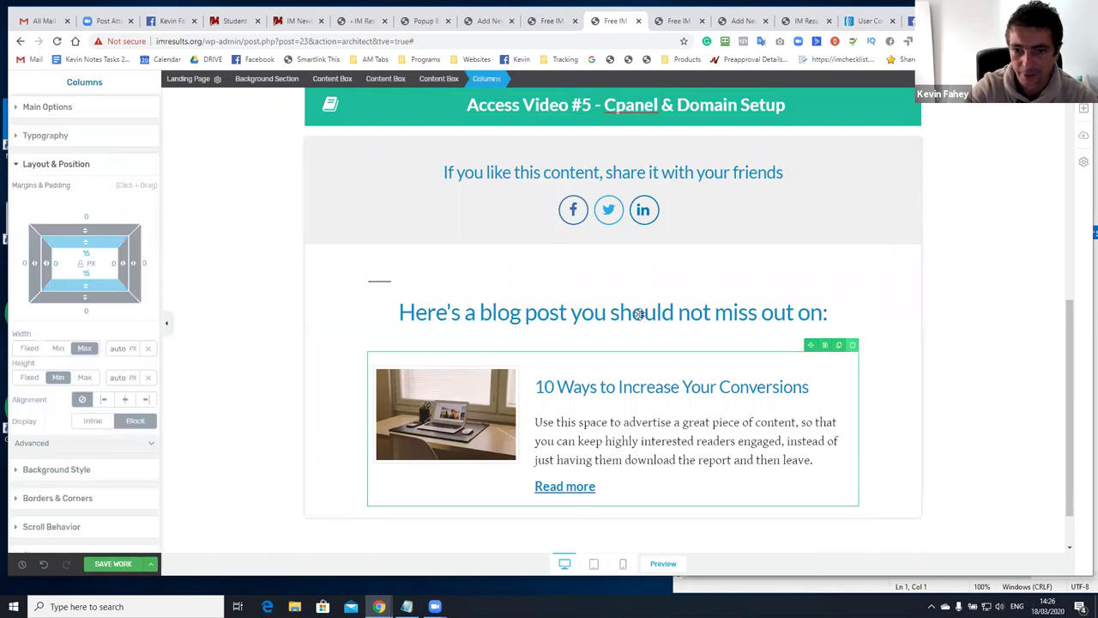
{"action": "key", "text": "Delete"}
Replace the heading text with 'Access Over 18 Complete Marketing Courses For $1.00'
{"action": "left_click", "coordinate": [559, 402]}
{"action": "triple_click", "coordinate": [558, 401]}
{"action": "type", "text": "Access"}
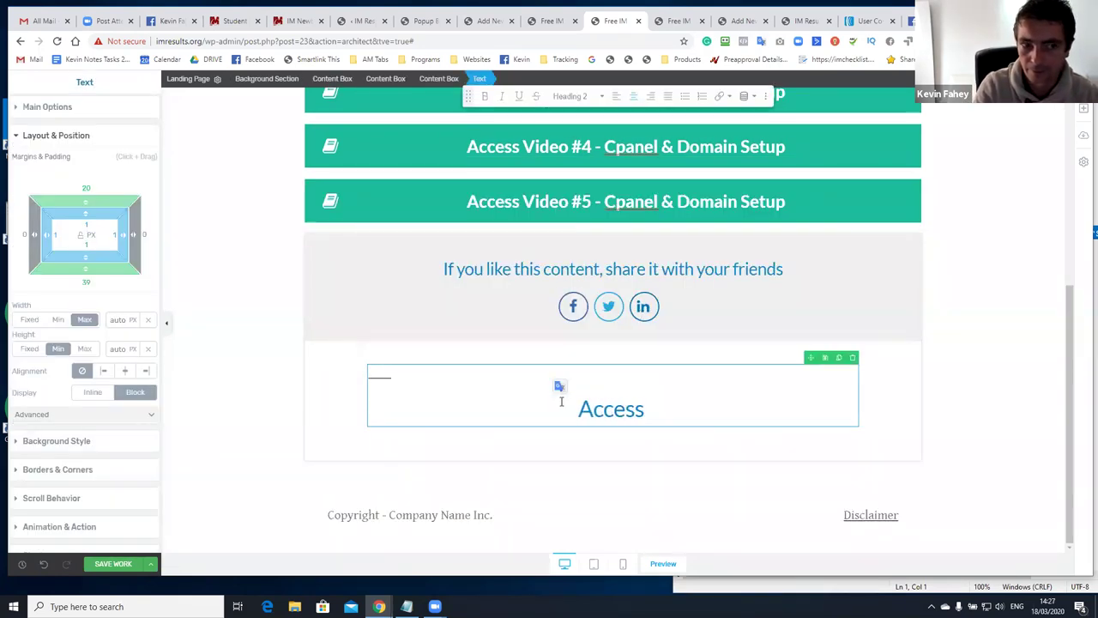
{"action": "type", "text": " Over 18 Complete Marketing Courses For $1.00"}
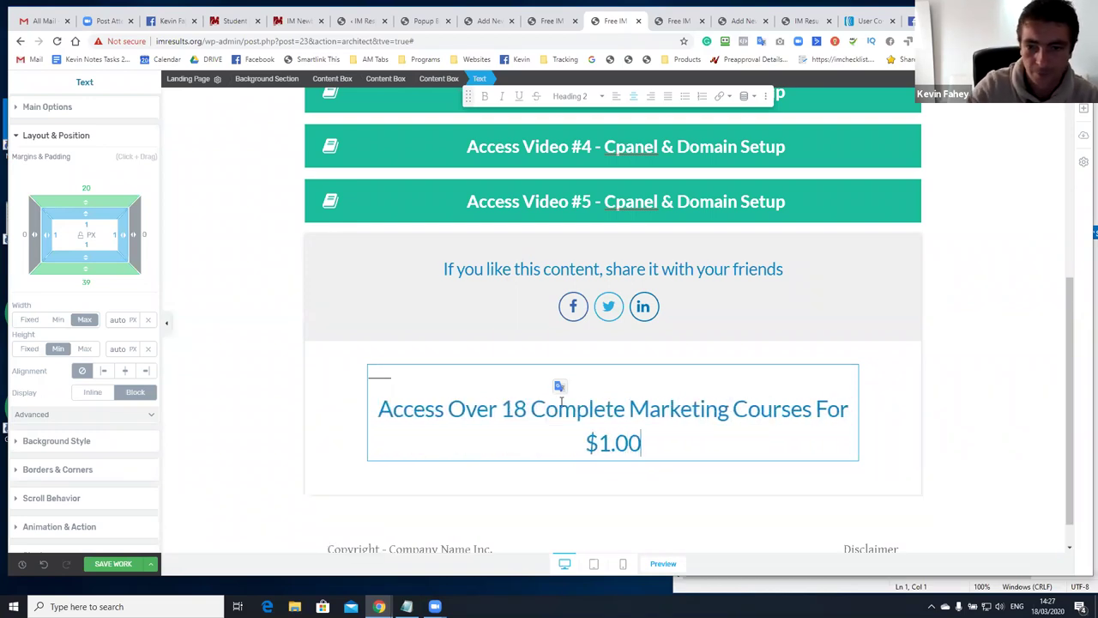
Shrink the offer heading's font size to 32 px so it fits on one line
{"action": "left_click", "coordinate": [517, 363]}
{"action": "left_click", "coordinate": [503, 366]}
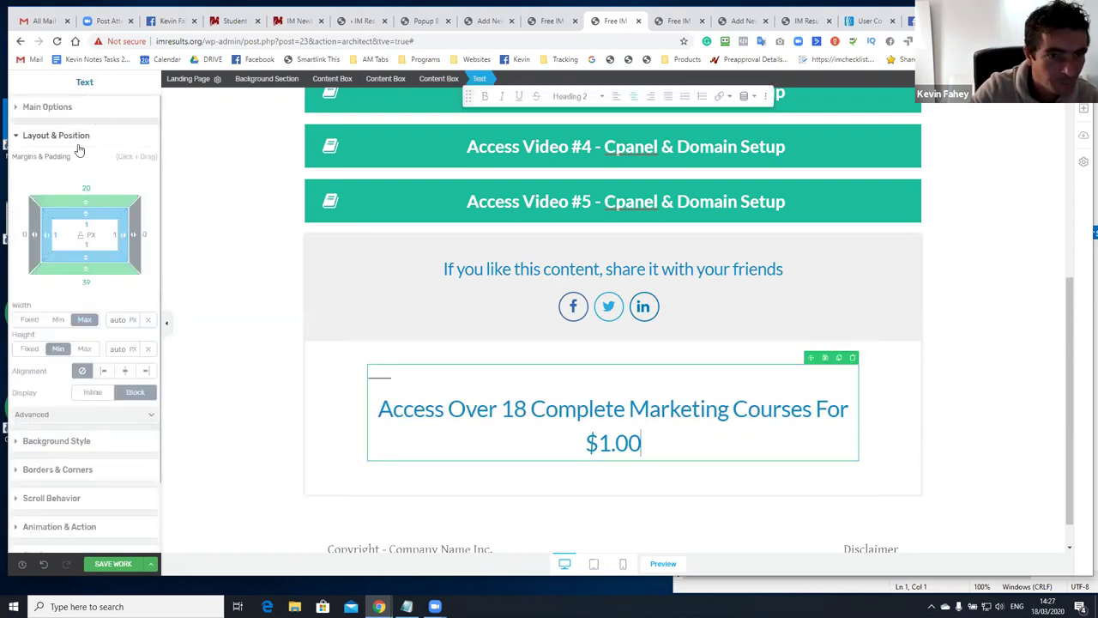
{"action": "left_click", "coordinate": [47, 107]}
{"action": "left_click_drag", "start_coordinate": [51, 271], "coordinate": [44, 268]}
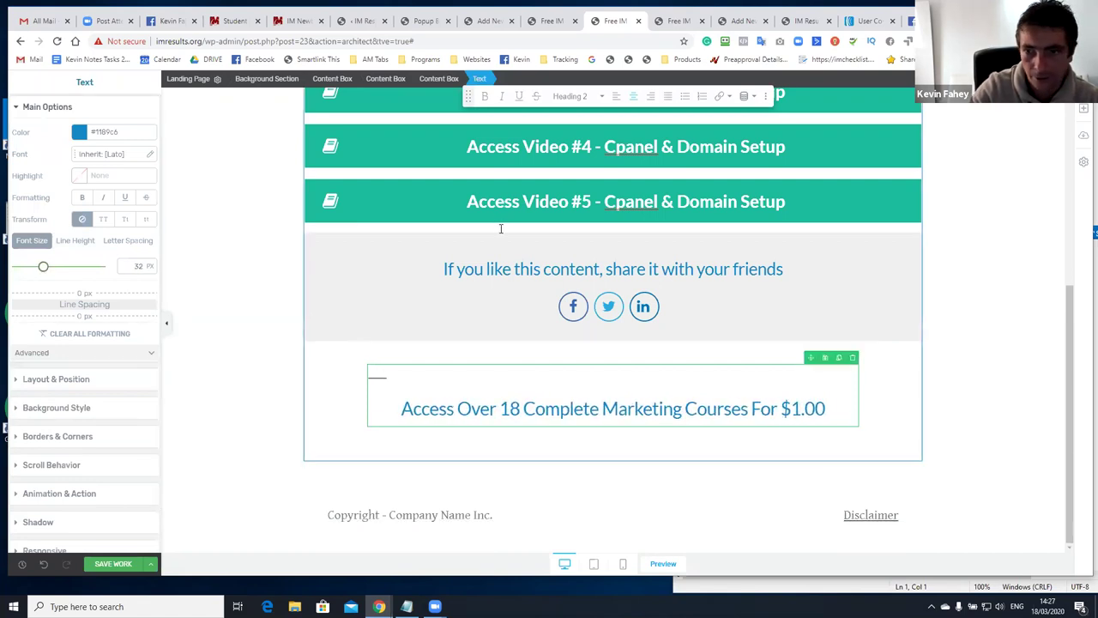
Duplicate the Access Video #5 button below the $1.00 heading and tighten the margins between them
{"action": "left_click", "coordinate": [904, 173]}
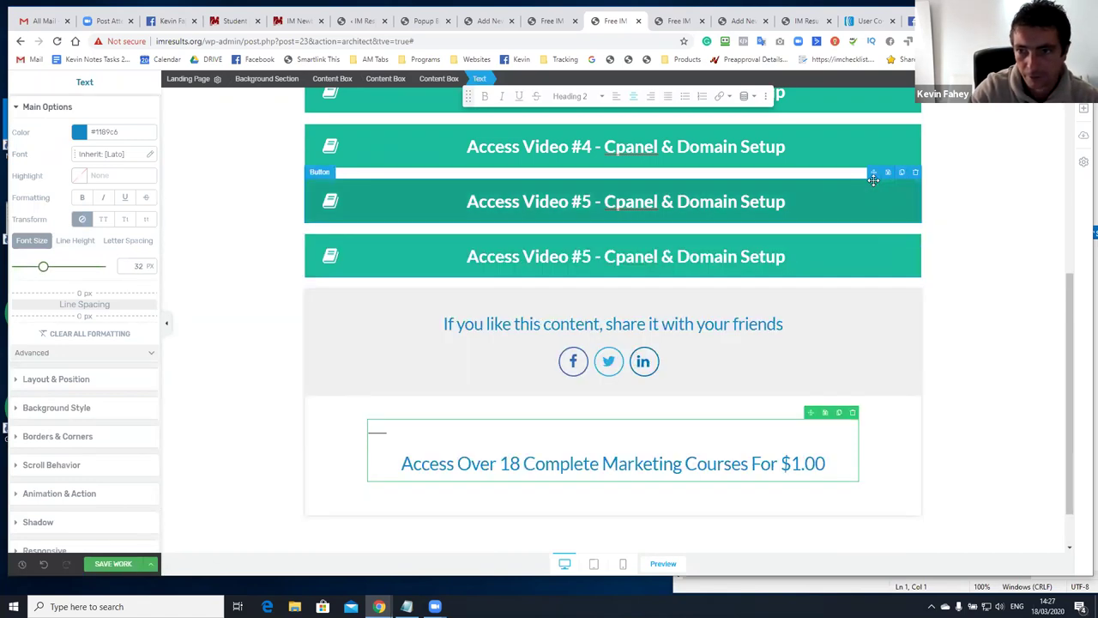
{"action": "left_click_drag", "start_coordinate": [873, 173], "coordinate": [690, 494]}
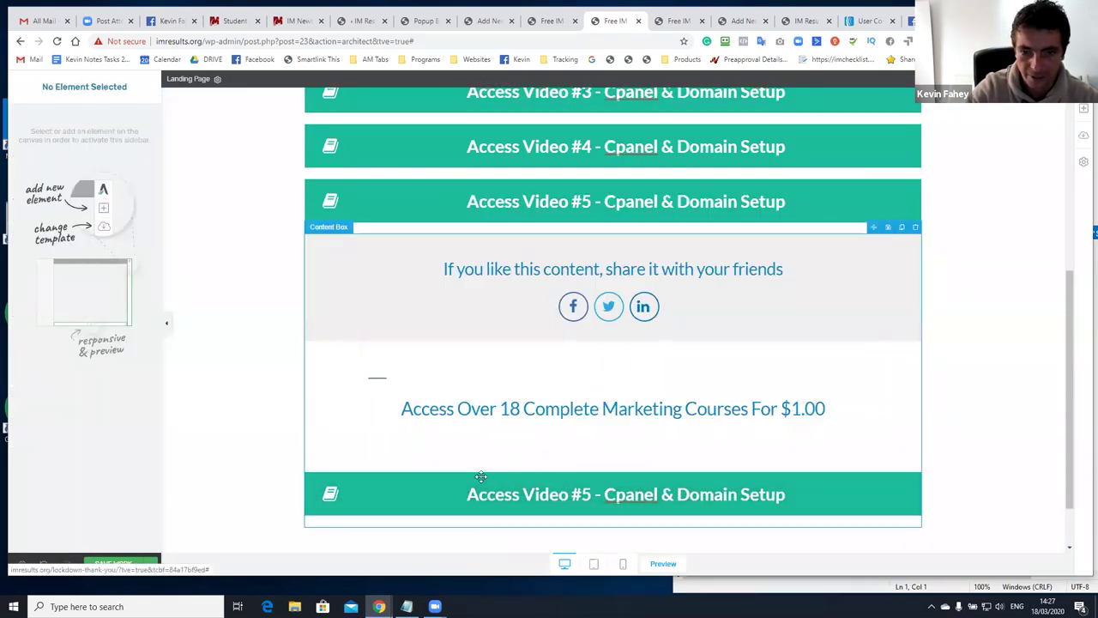
{"action": "left_click", "coordinate": [431, 485]}
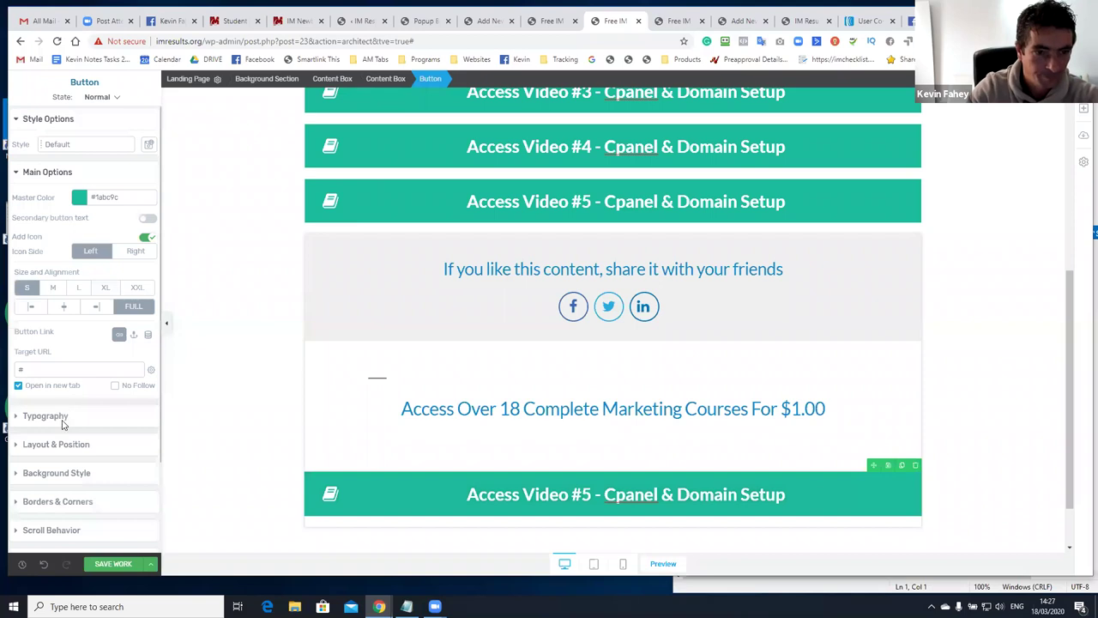
{"action": "left_click", "coordinate": [63, 415]}
{"action": "left_click", "coordinate": [80, 417]}
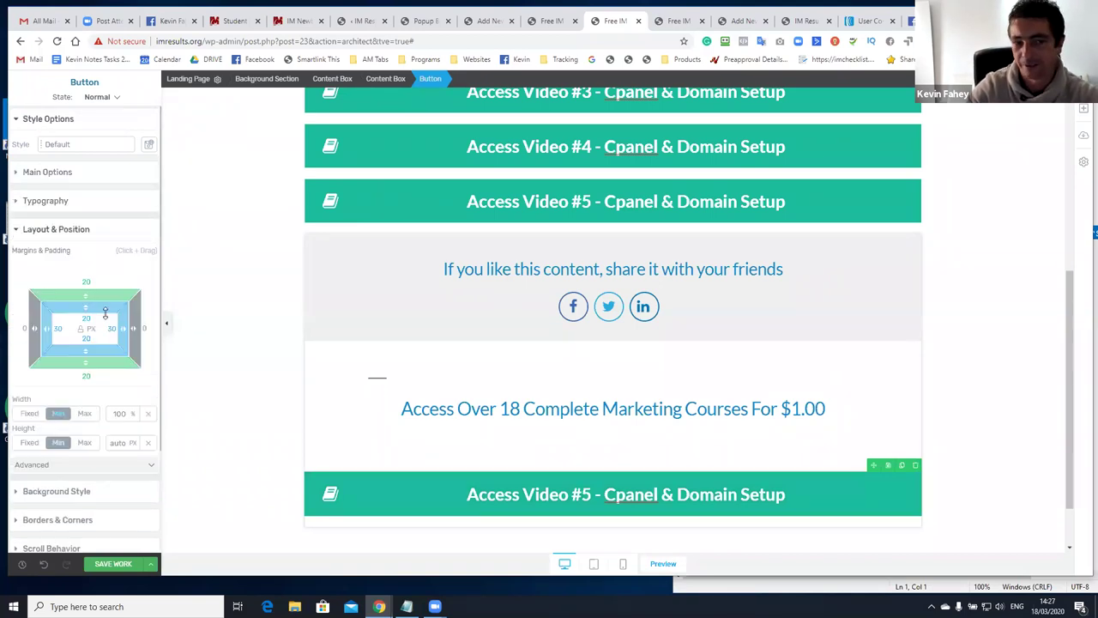
{"action": "left_click_drag", "start_coordinate": [328, 464], "coordinate": [358, 456]}
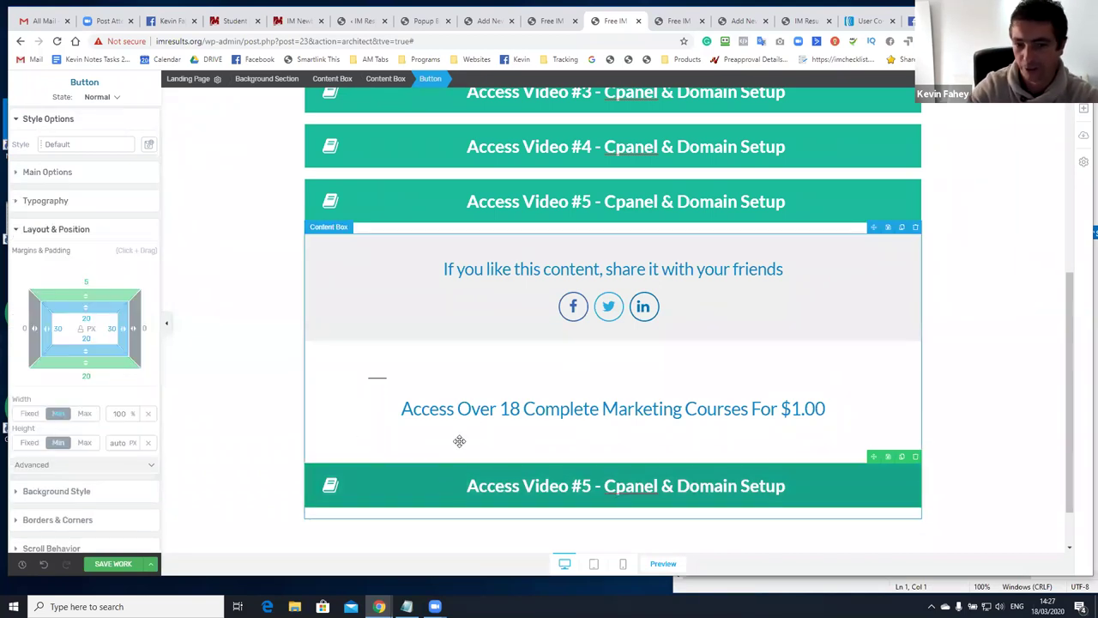
{"action": "left_click", "coordinate": [480, 422]}
{"action": "left_click", "coordinate": [480, 414]}
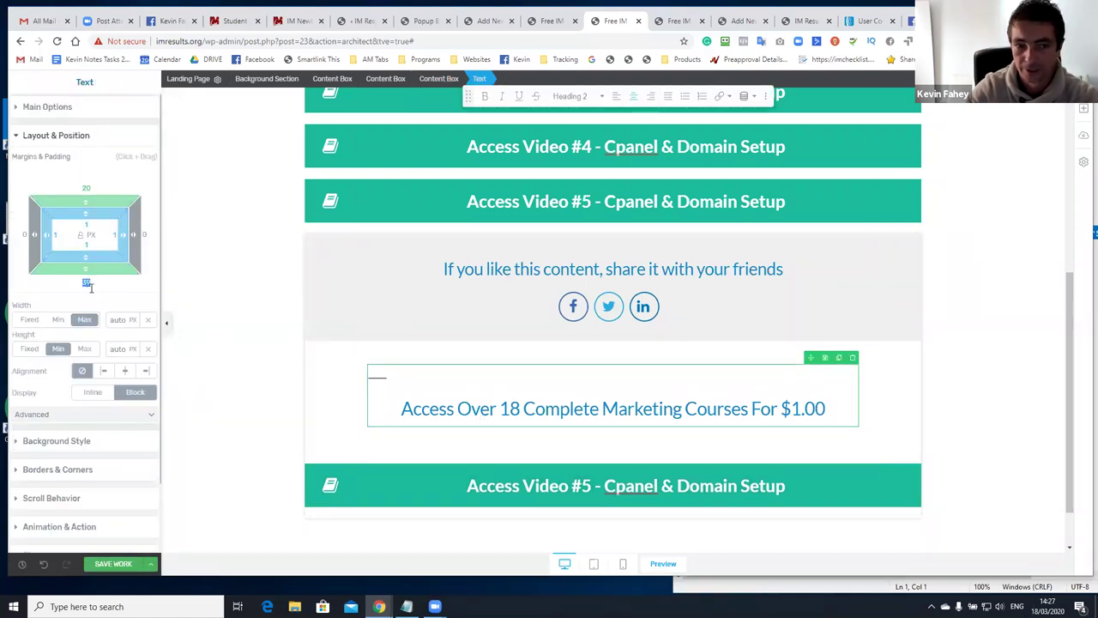
{"action": "left_click_drag", "start_coordinate": [85, 283], "coordinate": [272, 426]}
Change the new button's colour to a dark red
{"action": "left_click", "coordinate": [348, 449]}
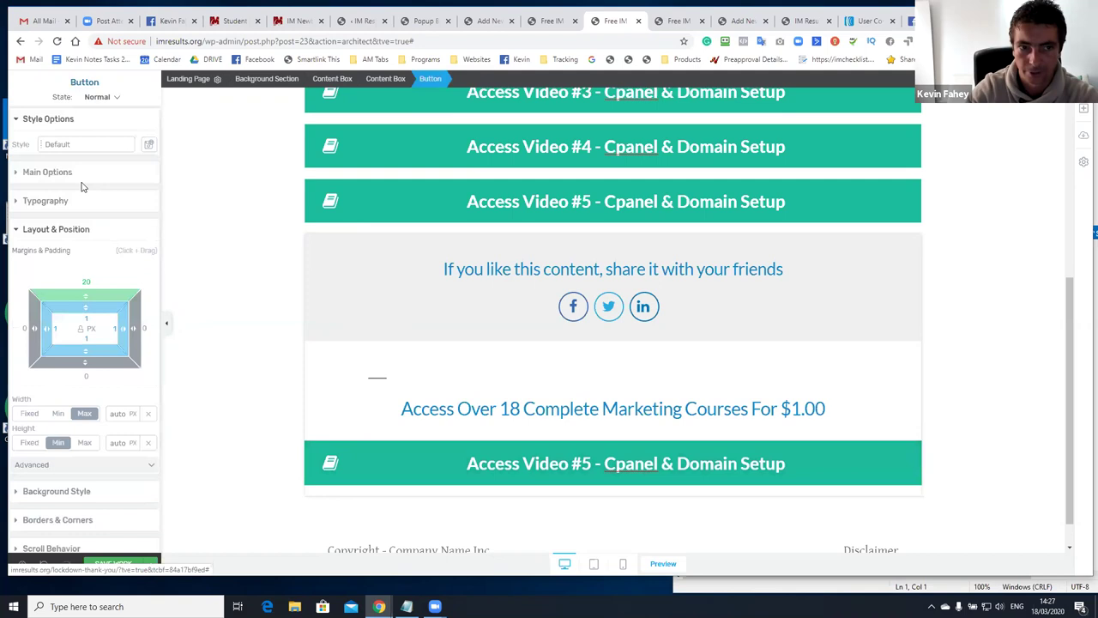
{"action": "left_click", "coordinate": [79, 197]}
{"action": "left_click_drag", "start_coordinate": [94, 301], "coordinate": [68, 321]}
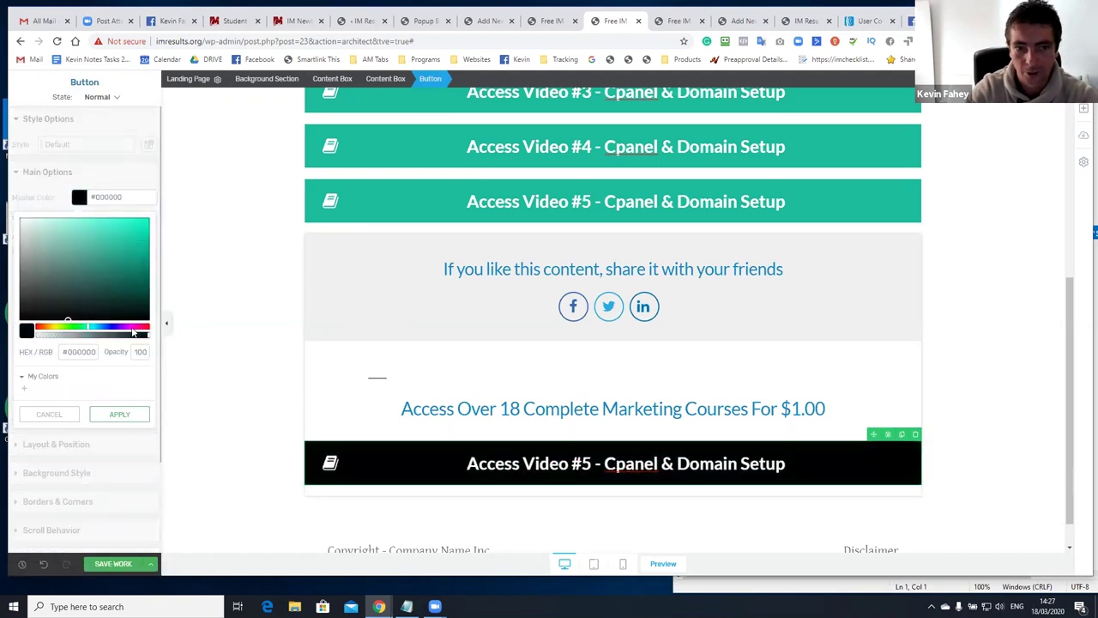
{"action": "left_click_drag", "start_coordinate": [133, 331], "coordinate": [153, 329]}
{"action": "left_click_drag", "start_coordinate": [131, 293], "coordinate": [124, 251]}
{"action": "left_click", "coordinate": [124, 259]}
{"action": "left_click", "coordinate": [119, 414]}
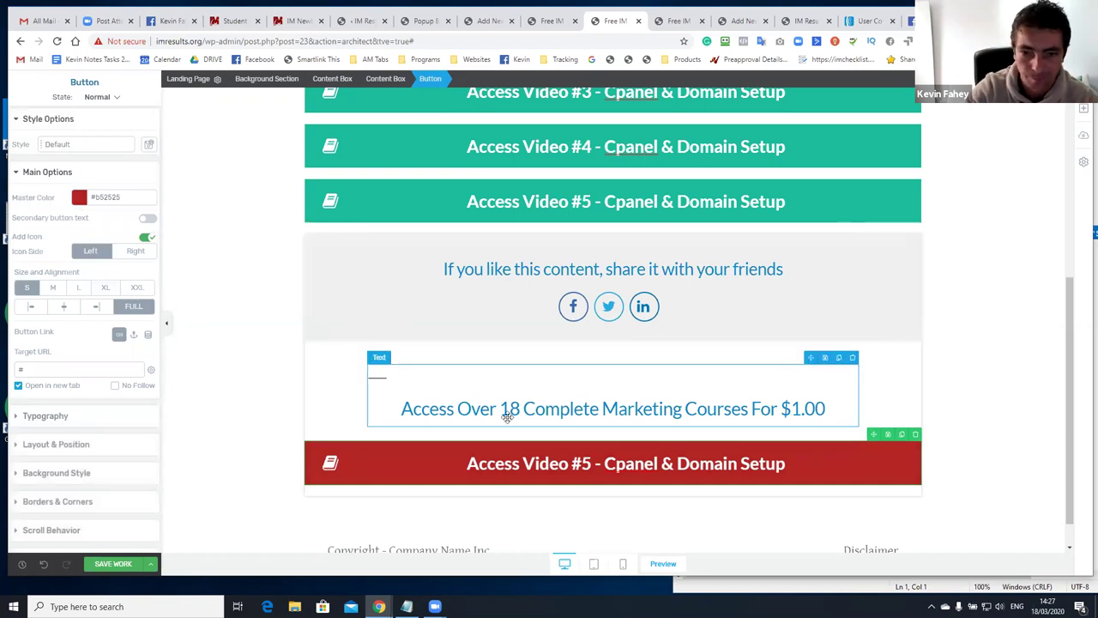
Relabel the button 'CLICK HERE TO DETAILS - LIMITED TIME SPECIAL OFFER' and save the page
{"action": "left_click", "coordinate": [500, 463]}
{"action": "type", "text": "C"}
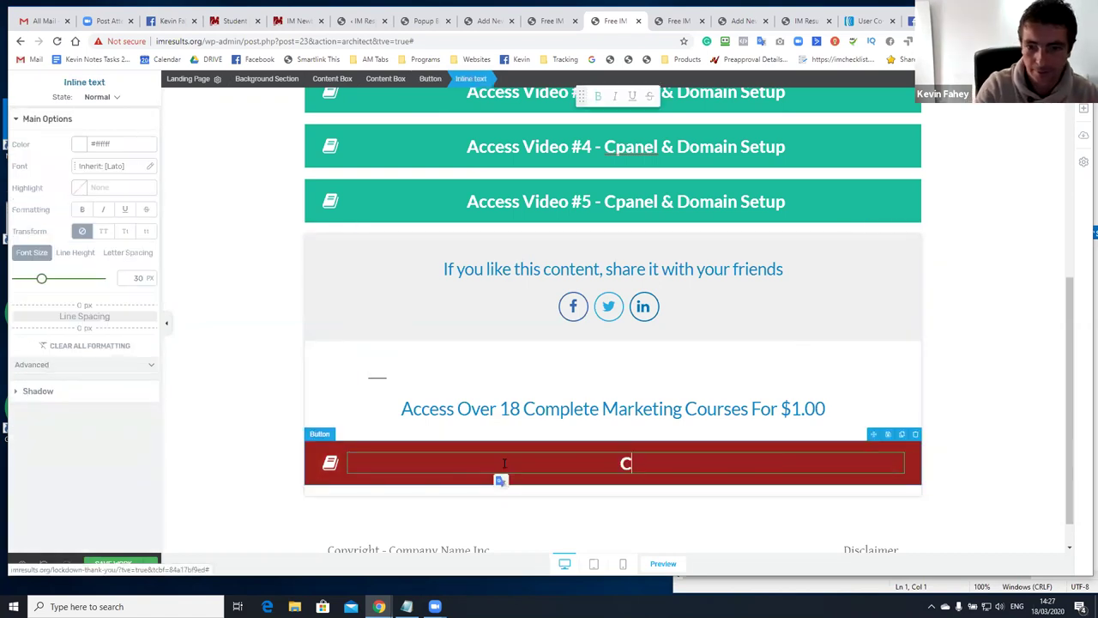
{"action": "type", "text": "LICK HERE TO "}
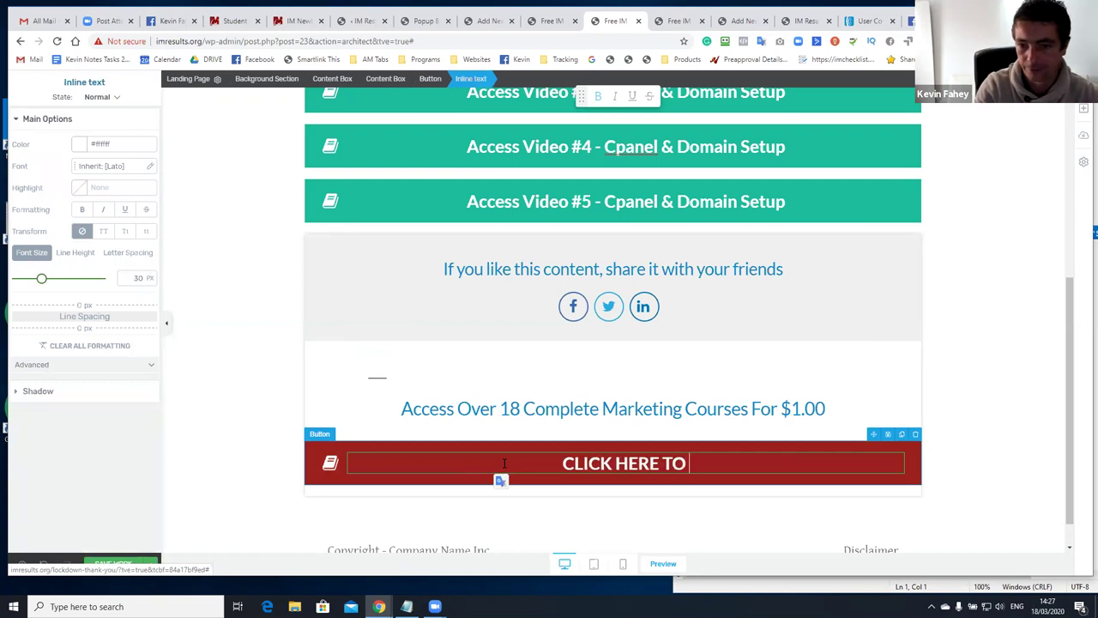
{"action": "type", "text": "DETAILS"}
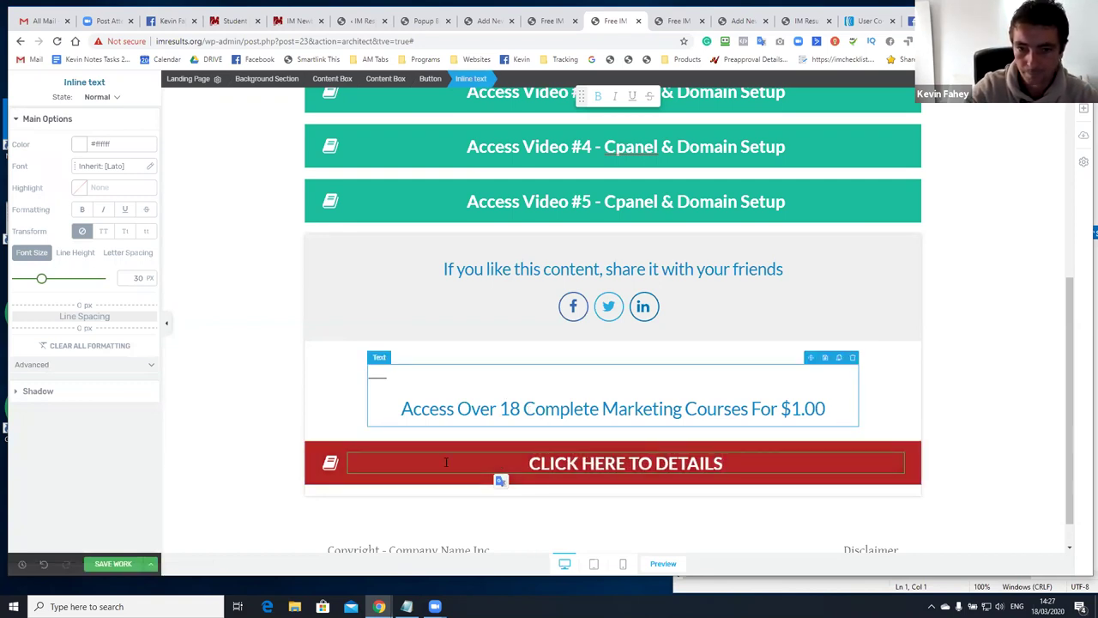
{"action": "type", "text": " - K"}
{"action": "key", "text": "BackSpace"}
{"action": "type", "text": "LIMITED"}
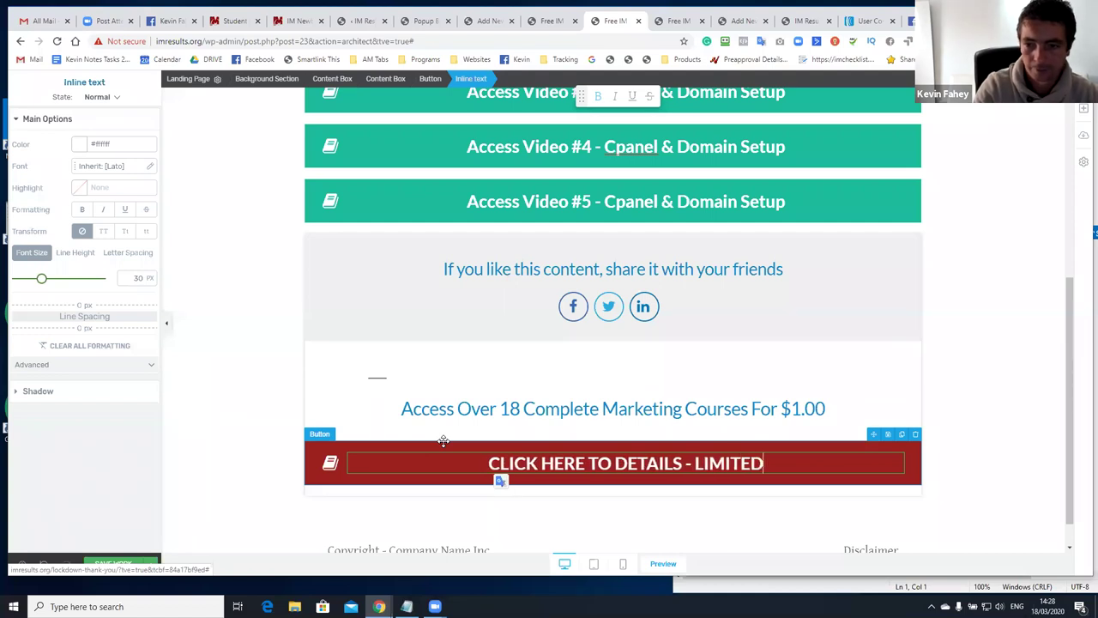
{"action": "type", "text": " TIME SPECIAL O"}
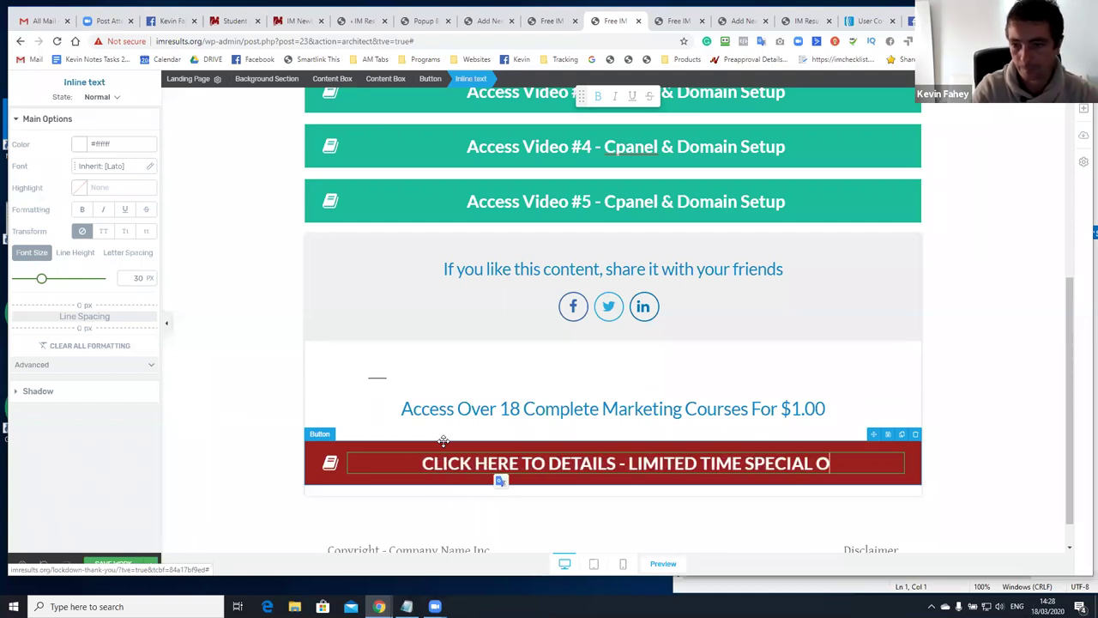
{"action": "type", "text": "FFER"}
{"action": "scroll", "coordinate": [526, 372], "scroll_direction": "up", "scroll_amount": 2}
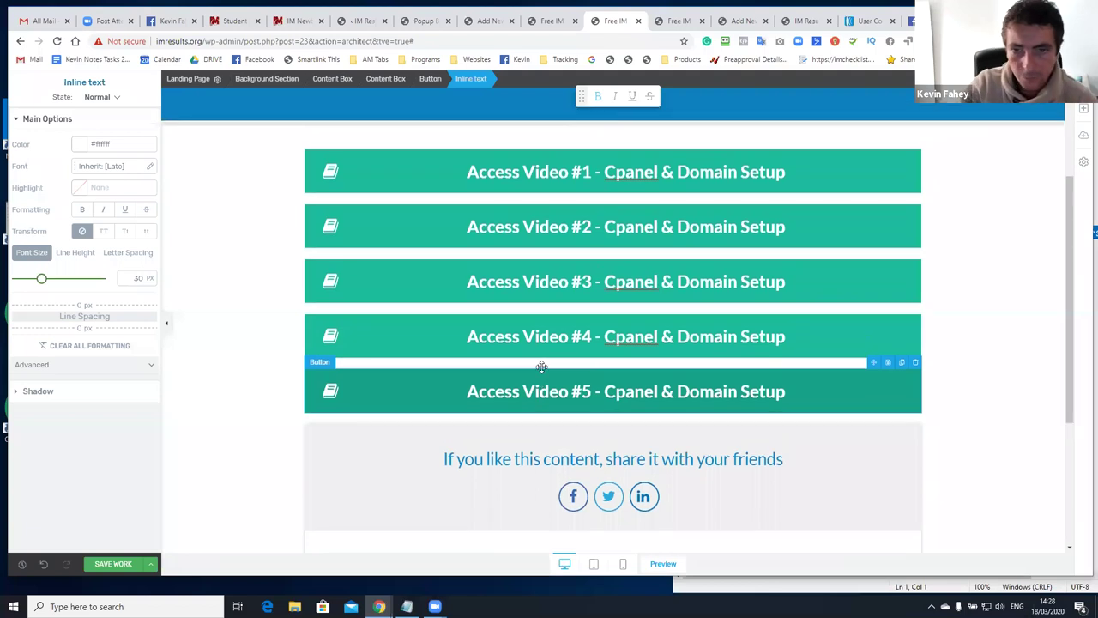
{"action": "scroll", "coordinate": [541, 366], "scroll_direction": "up", "scroll_amount": 2}
{"action": "scroll", "coordinate": [505, 348], "scroll_direction": "down", "scroll_amount": 2}
{"action": "left_click", "coordinate": [137, 563]}
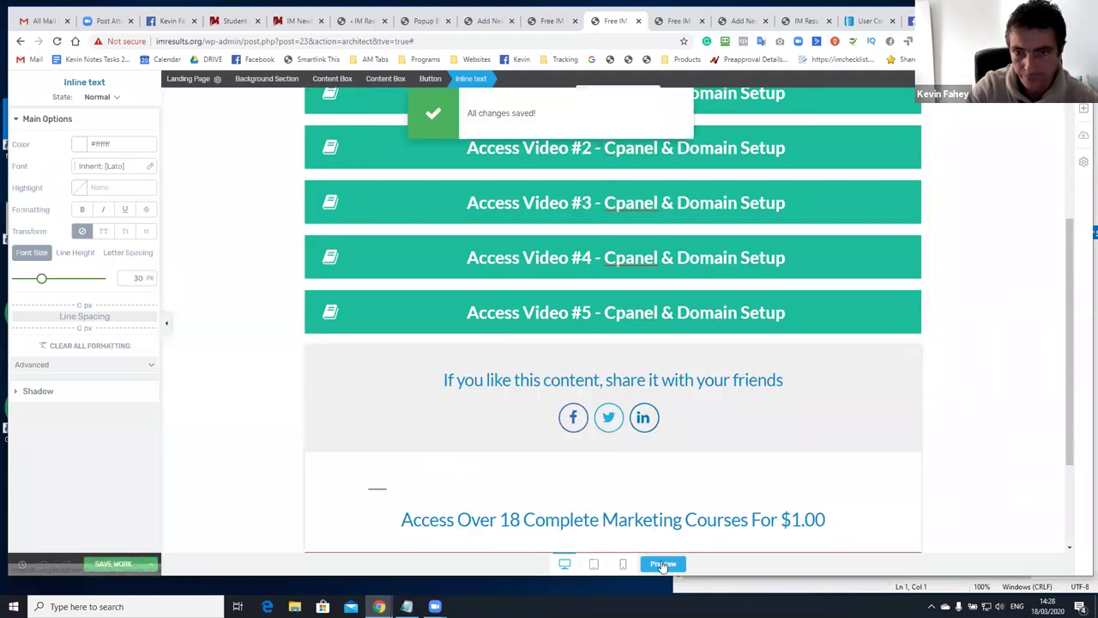
Preview the thank-you page and scroll through the five Access Video buttons and red offer button
{"action": "left_click", "coordinate": [663, 564]}
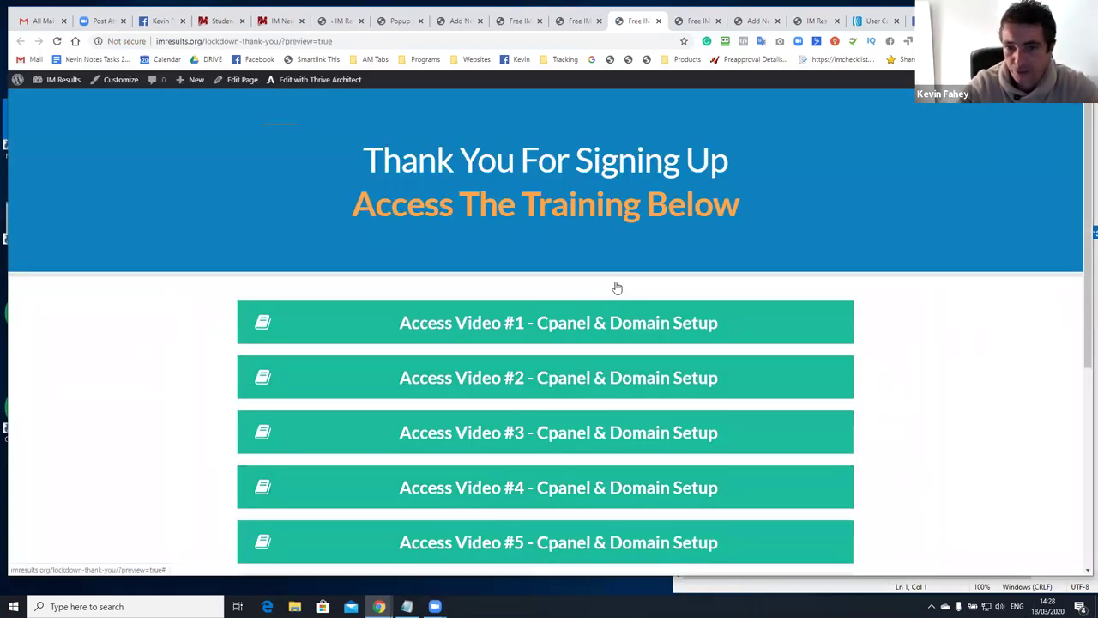
{"action": "scroll", "coordinate": [616, 288], "scroll_direction": "down", "scroll_amount": 2}
{"action": "scroll", "coordinate": [637, 270], "scroll_direction": "up", "scroll_amount": 2}
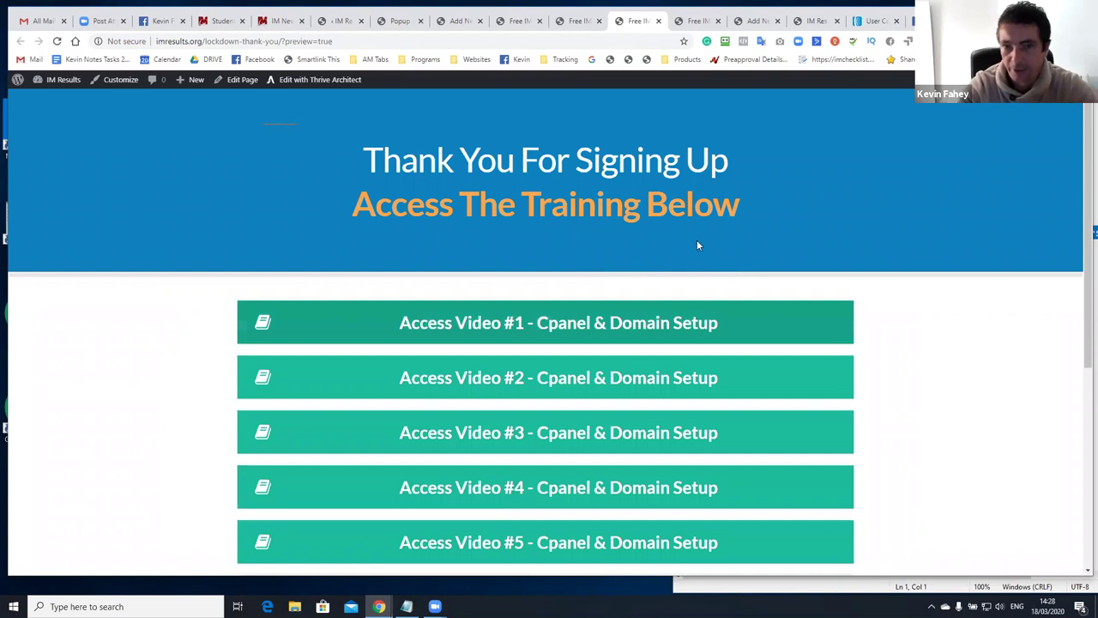
{"action": "scroll", "coordinate": [604, 225], "scroll_direction": "down", "scroll_amount": 3}
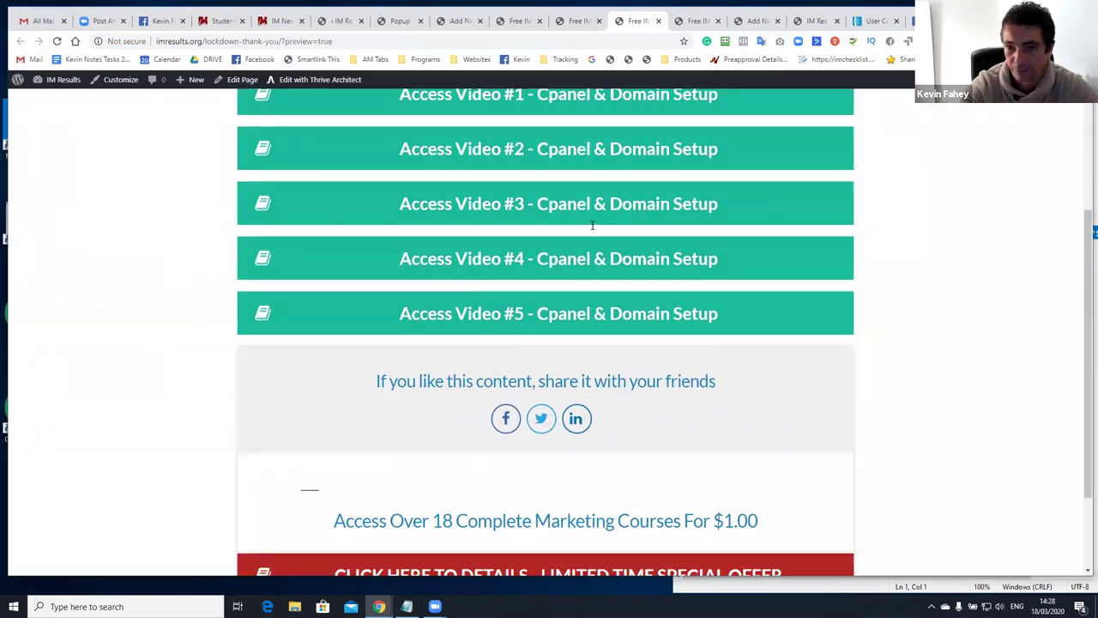
{"action": "scroll", "coordinate": [592, 225], "scroll_direction": "up", "scroll_amount": 3}
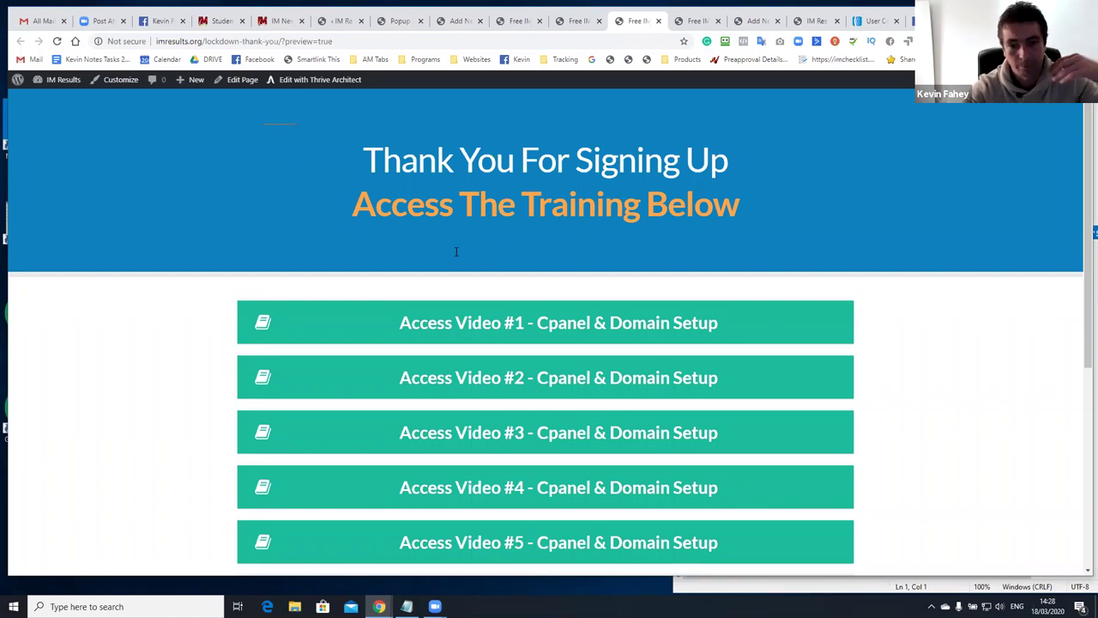
{"action": "scroll", "coordinate": [446, 326], "scroll_direction": "down", "scroll_amount": 3}
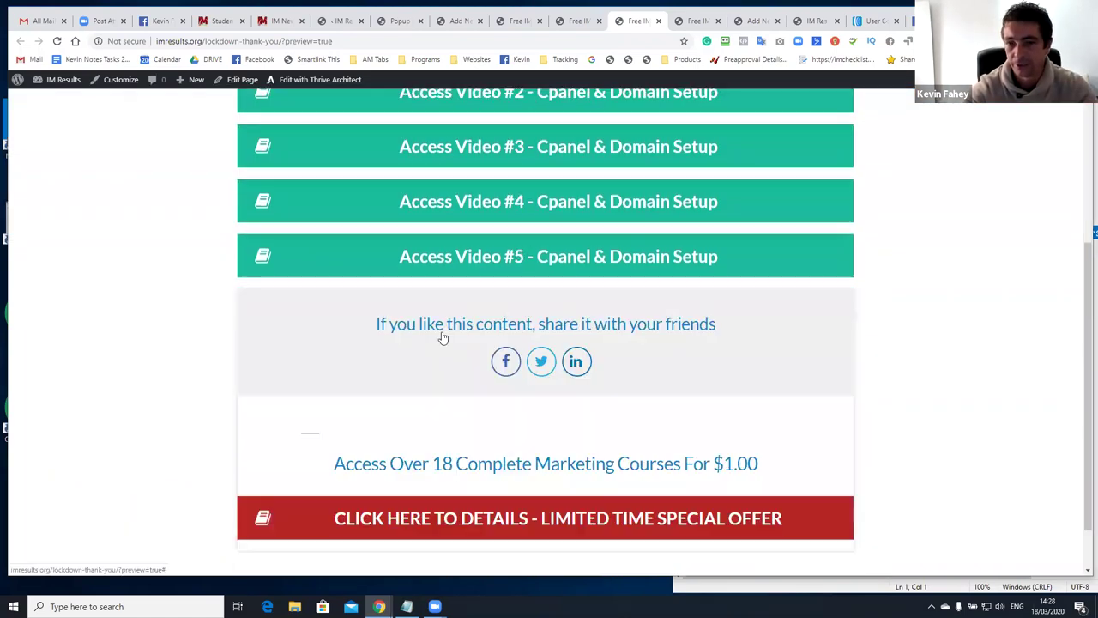
{"action": "scroll", "coordinate": [441, 335], "scroll_direction": "up", "scroll_amount": 3}
{"action": "scroll", "coordinate": [445, 324], "scroll_direction": "up", "scroll_amount": 1}
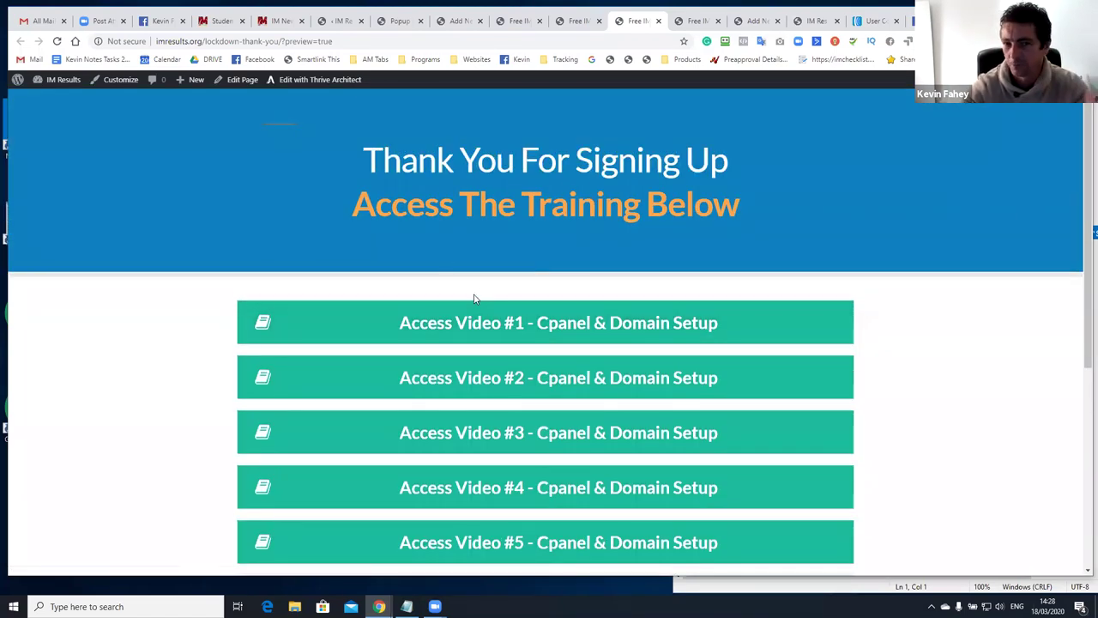
{"action": "scroll", "coordinate": [476, 290], "scroll_direction": "down", "scroll_amount": 2}
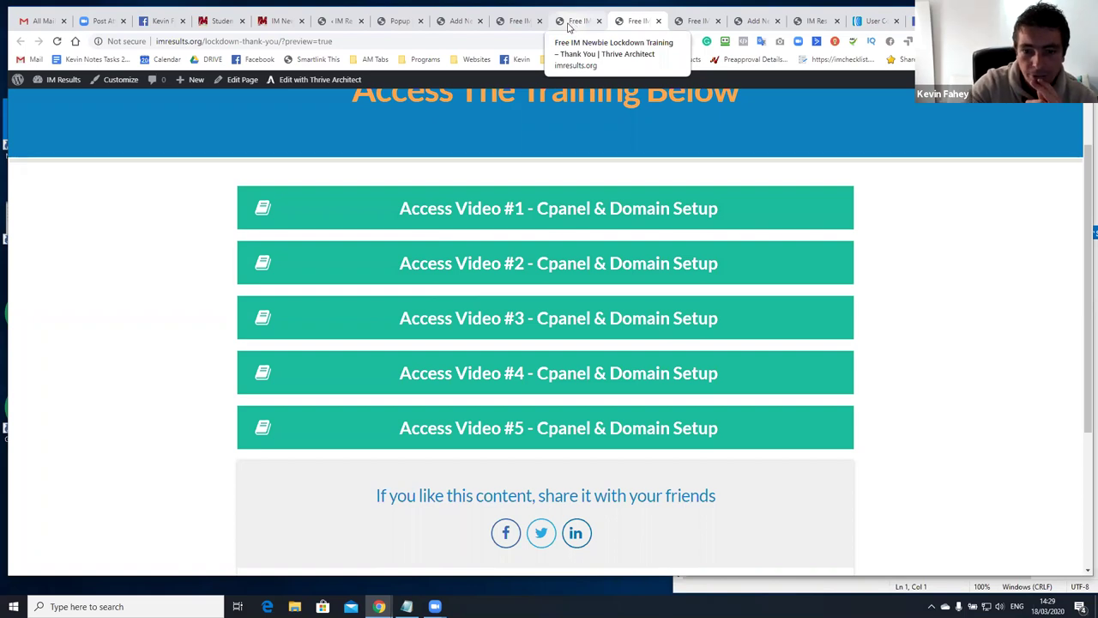
{"action": "scroll", "coordinate": [592, 185], "scroll_direction": "down", "scroll_amount": 3}
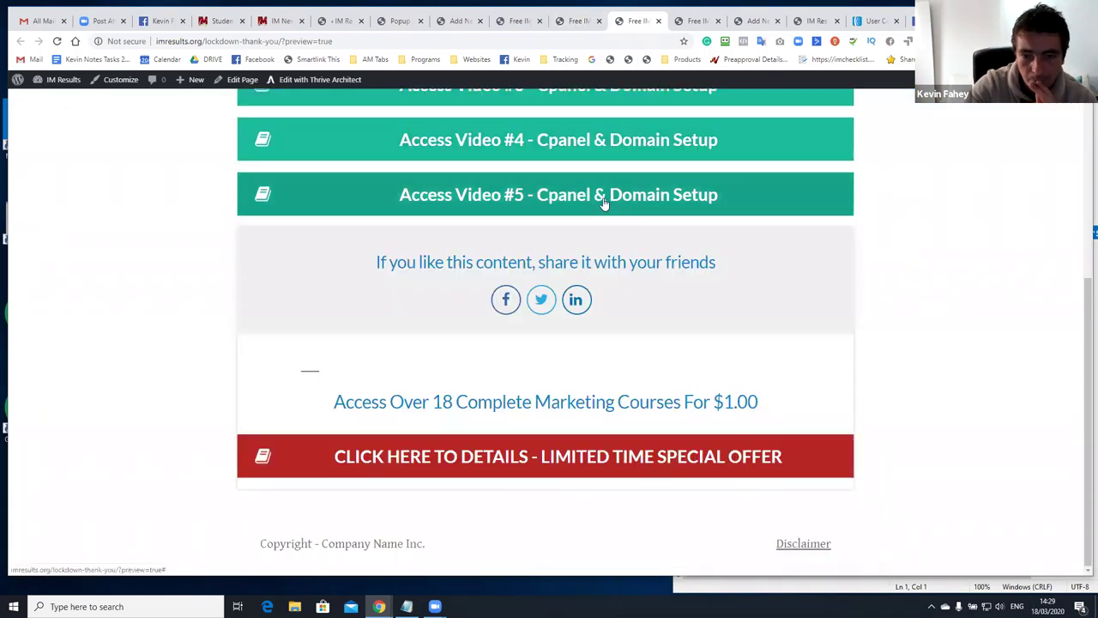
{"action": "scroll", "coordinate": [601, 193], "scroll_direction": "up", "scroll_amount": 5}
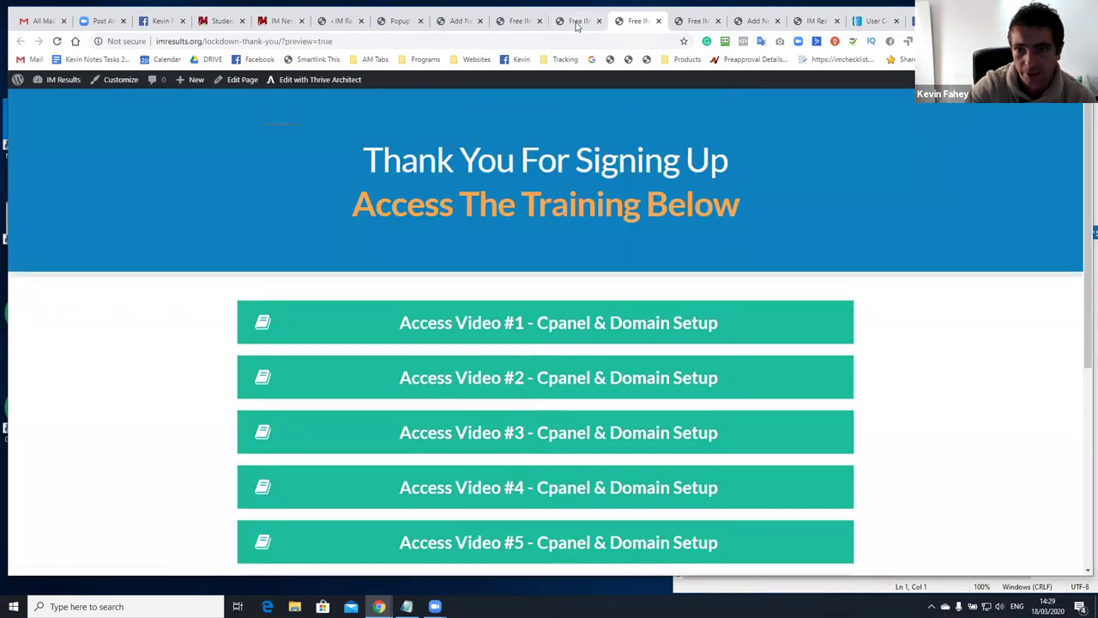
In the phone view, set the thank-you heading to 23 px, then return to desktop view
{"action": "key", "text": "ctrl+shift+Tab"}
{"action": "scroll", "coordinate": [571, 493], "scroll_direction": "down", "scroll_amount": 1}
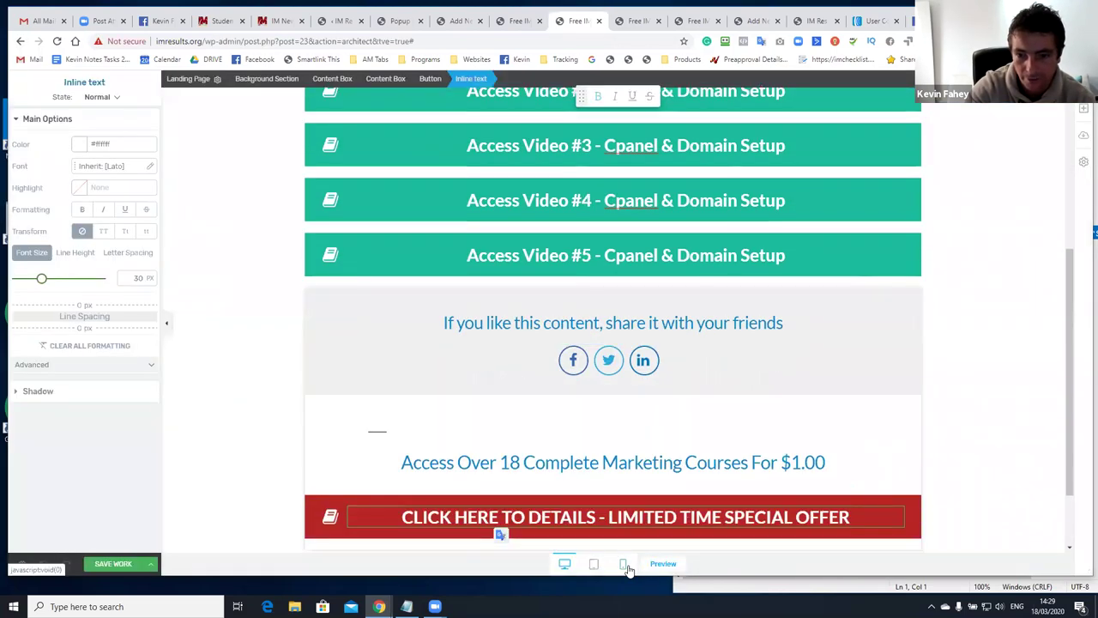
{"action": "left_click", "coordinate": [622, 564]}
{"action": "scroll", "coordinate": [626, 309], "scroll_direction": "up", "scroll_amount": 5}
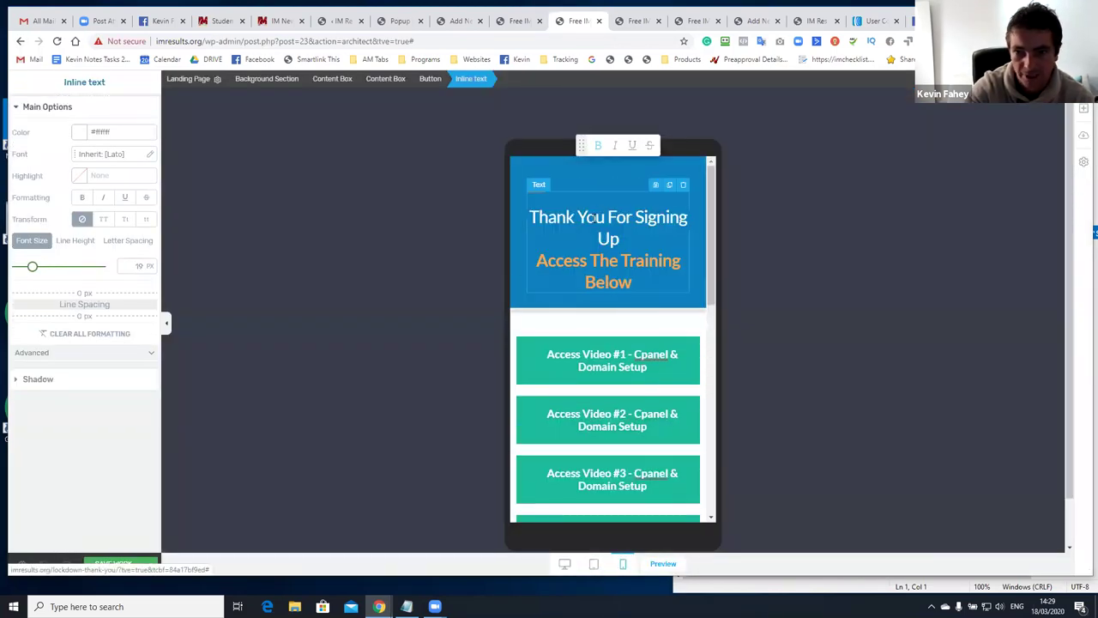
{"action": "left_click", "coordinate": [513, 246]}
{"action": "left_click_drag", "start_coordinate": [33, 267], "coordinate": [36, 270]}
{"action": "scroll", "coordinate": [631, 337], "scroll_direction": "down", "scroll_amount": 10}
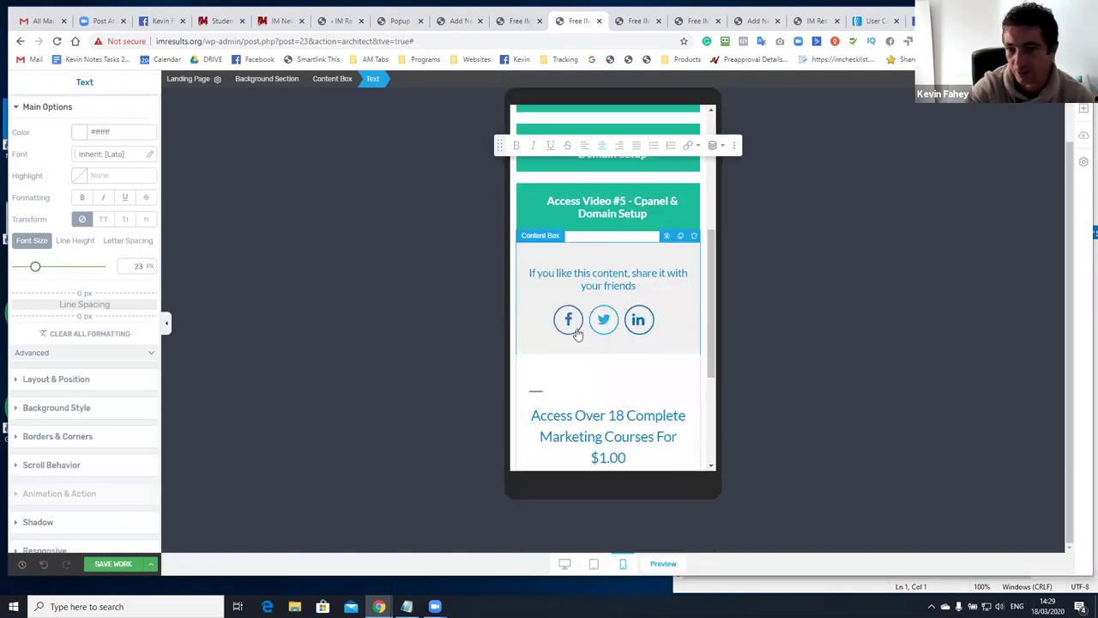
{"action": "scroll", "coordinate": [626, 386], "scroll_direction": "up", "scroll_amount": 10}
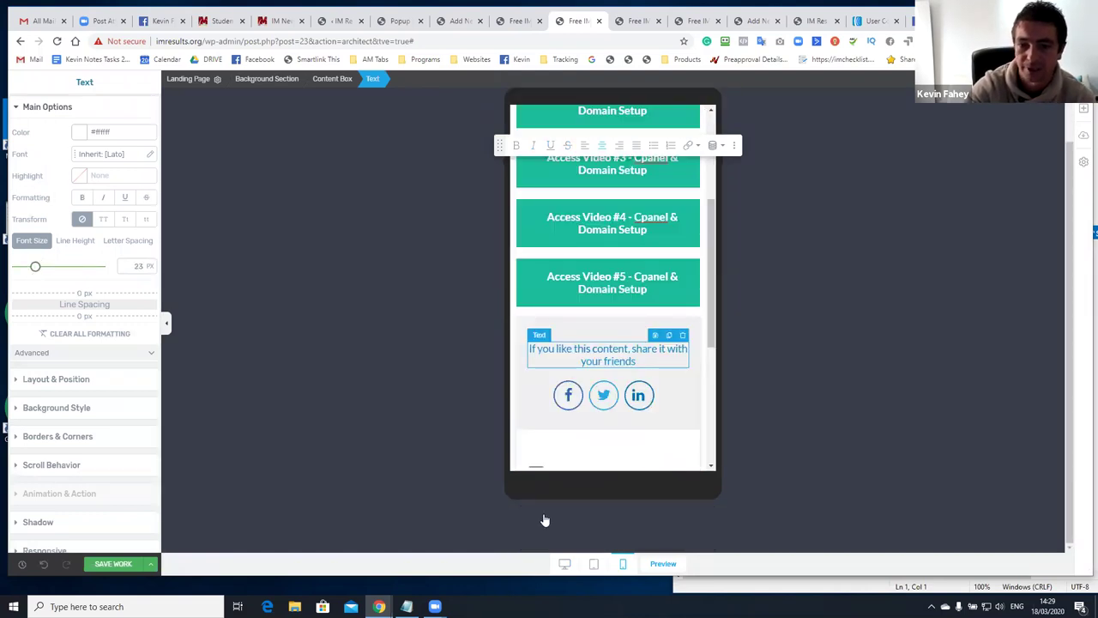
{"action": "left_click", "coordinate": [565, 566]}
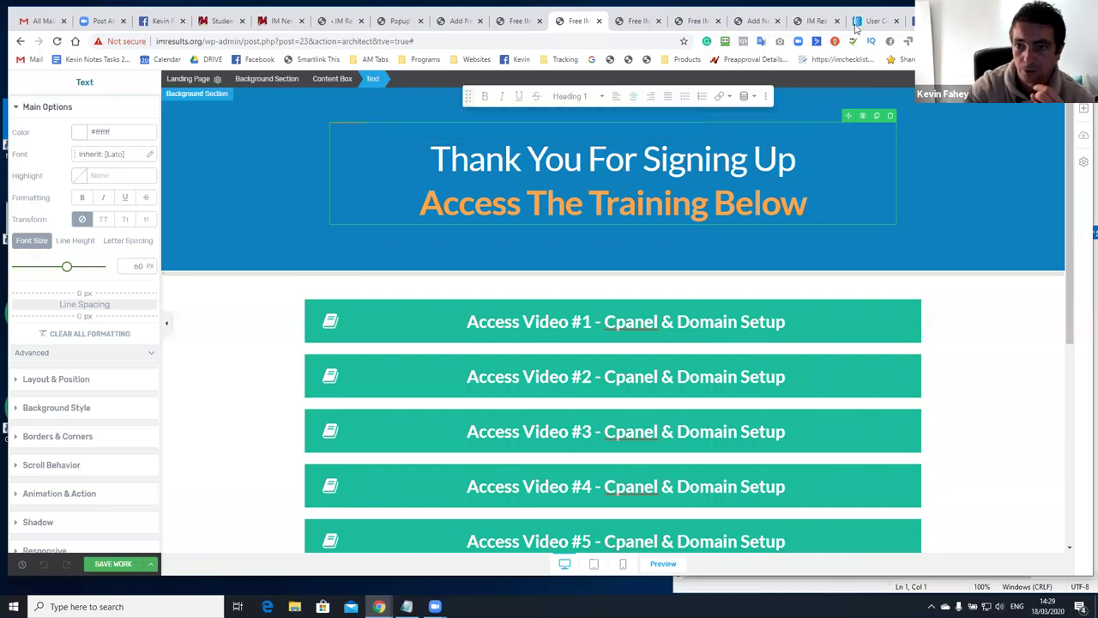
In the AWeber tab, open the current list's settings, then go to the Manage Lists overview
{"action": "left_click_drag", "start_coordinate": [858, 21], "coordinate": [632, 26]}
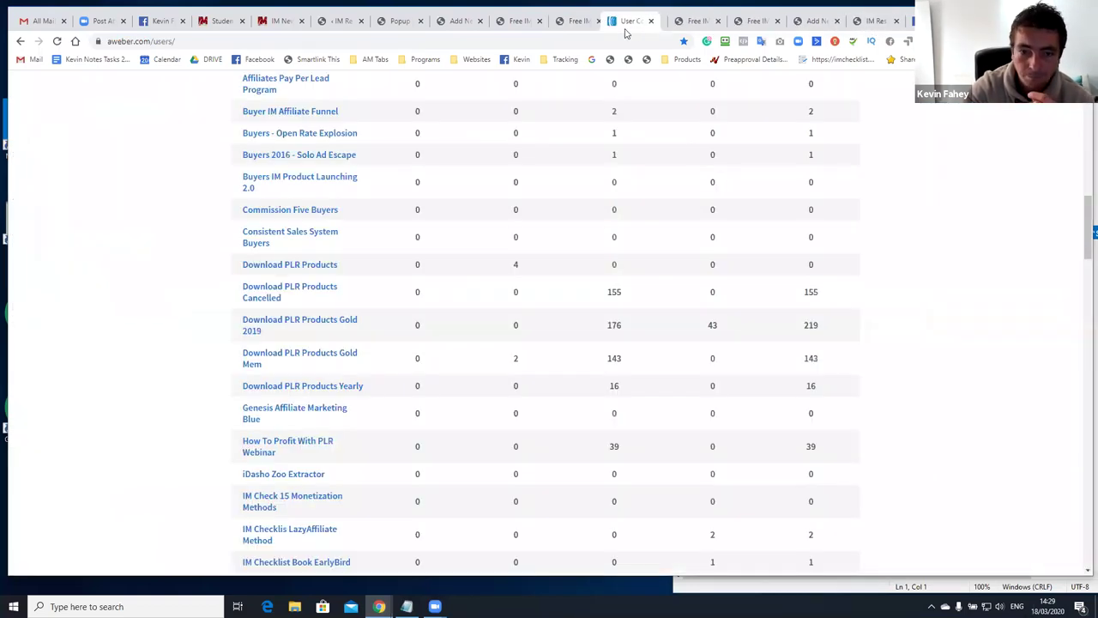
{"action": "scroll", "coordinate": [638, 122], "scroll_direction": "up", "scroll_amount": 15}
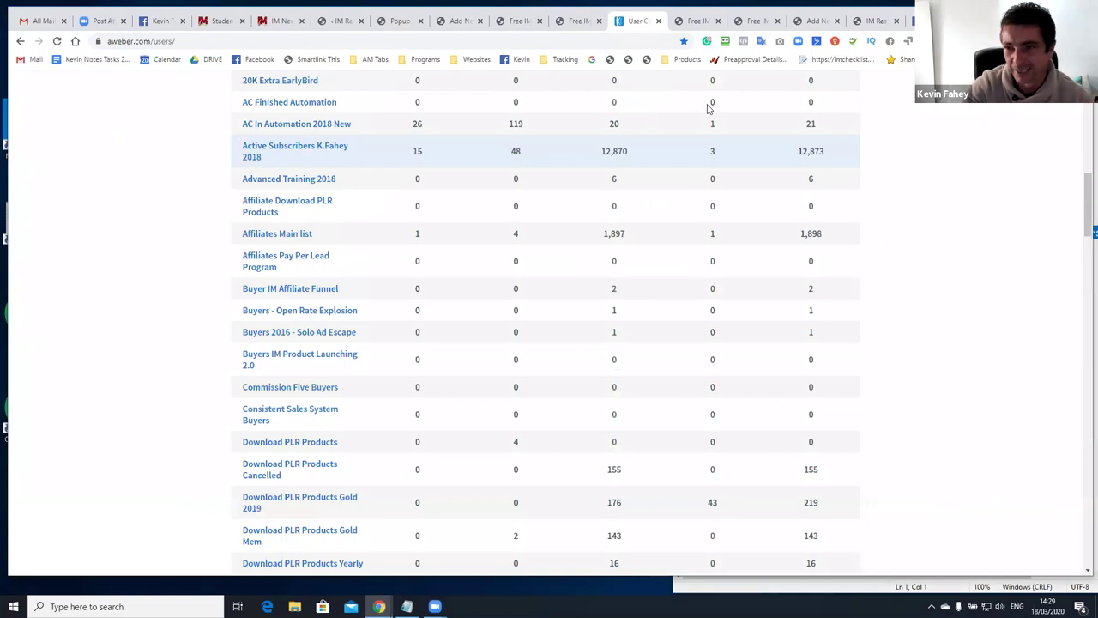
{"action": "mouse_move", "coordinate": [745, 117]}
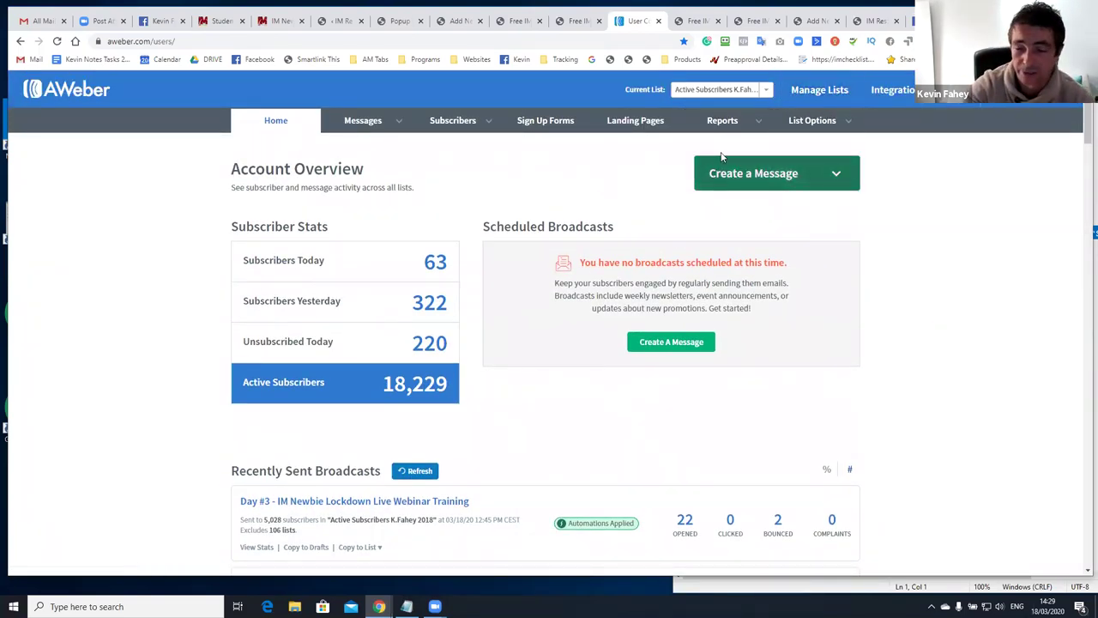
{"action": "scroll", "coordinate": [674, 181], "scroll_direction": "down", "scroll_amount": 1}
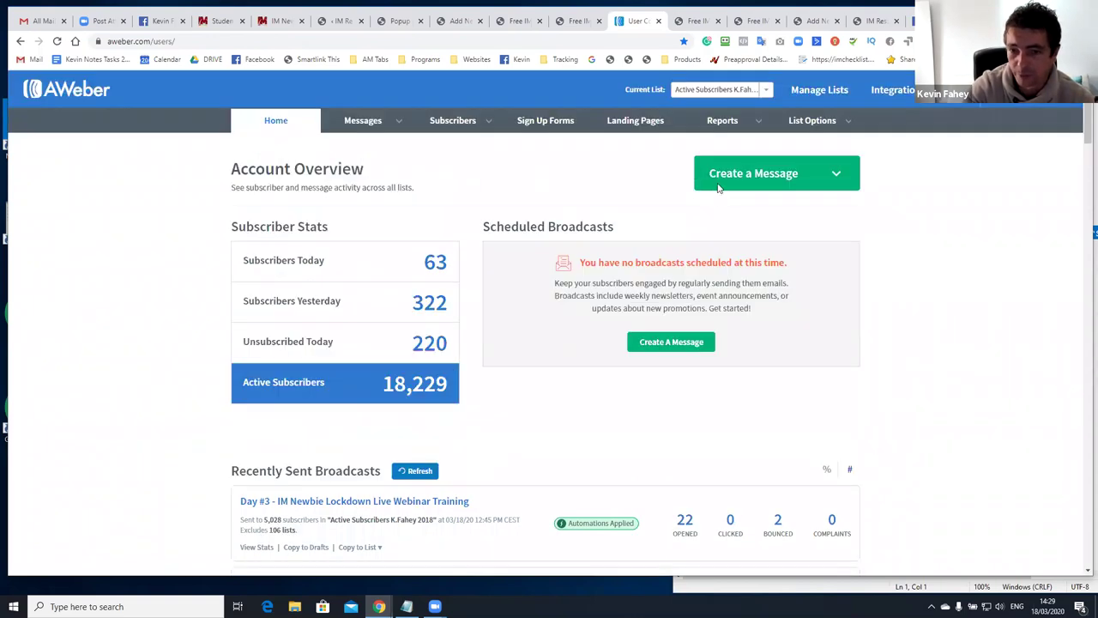
{"action": "scroll", "coordinate": [726, 195], "scroll_direction": "down", "scroll_amount": 10}
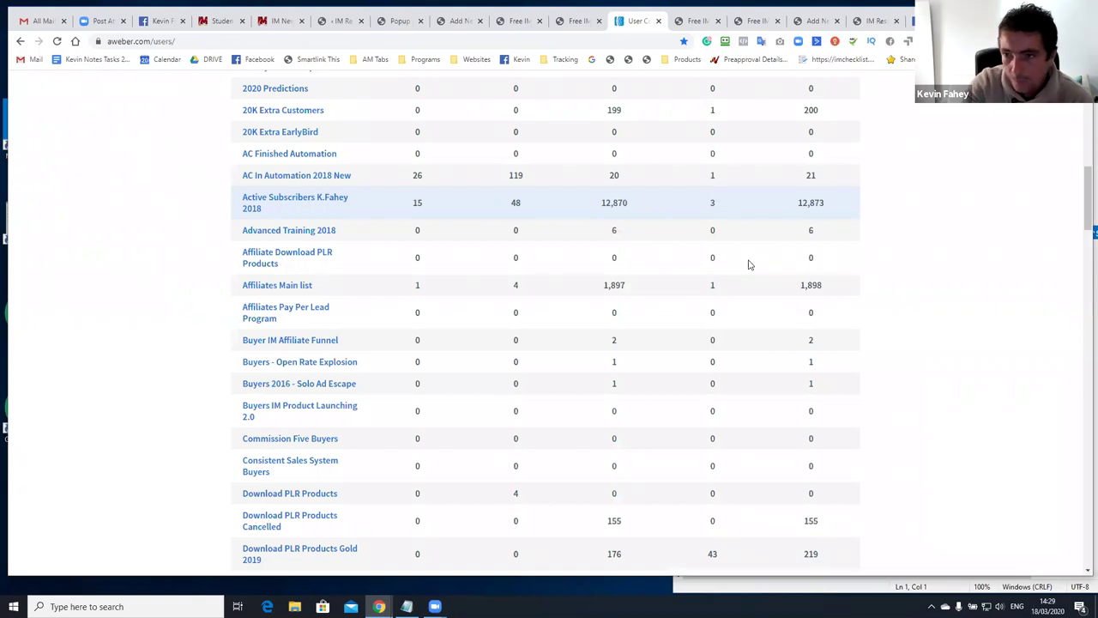
{"action": "scroll", "coordinate": [750, 263], "scroll_direction": "up", "scroll_amount": 5}
{"action": "scroll", "coordinate": [765, 263], "scroll_direction": "up", "scroll_amount": 4}
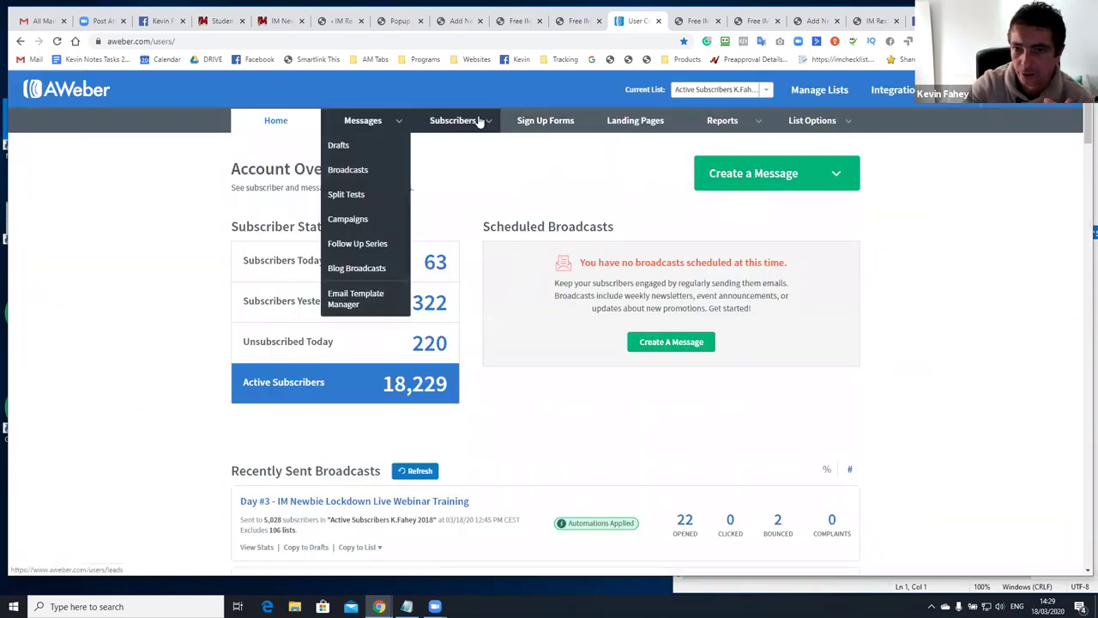
{"action": "mouse_move", "coordinate": [797, 120]}
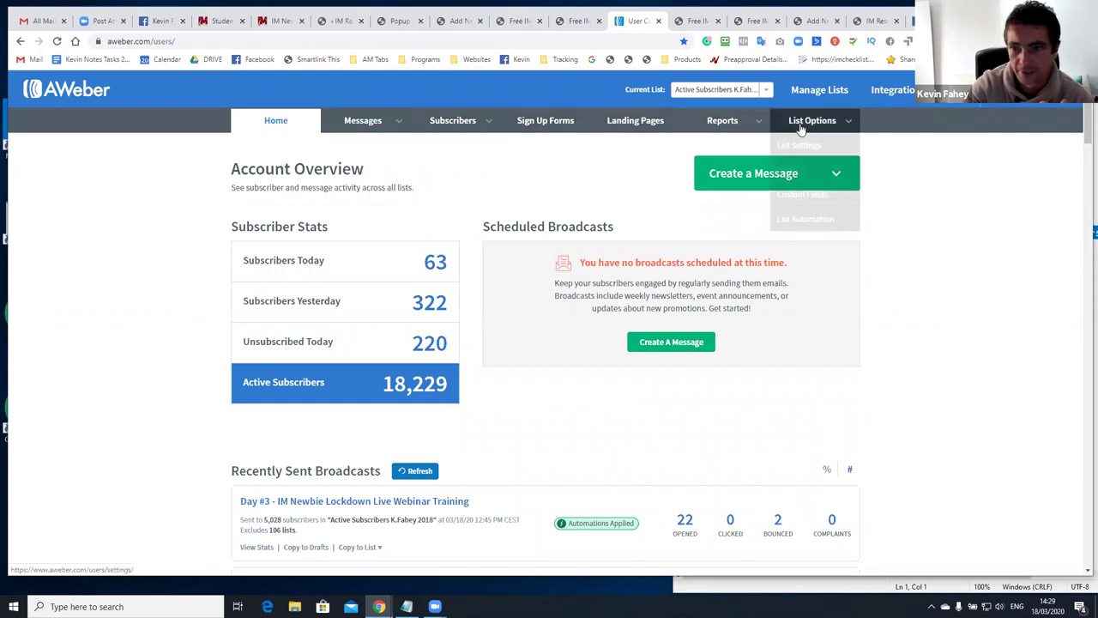
{"action": "left_click", "coordinate": [801, 157]}
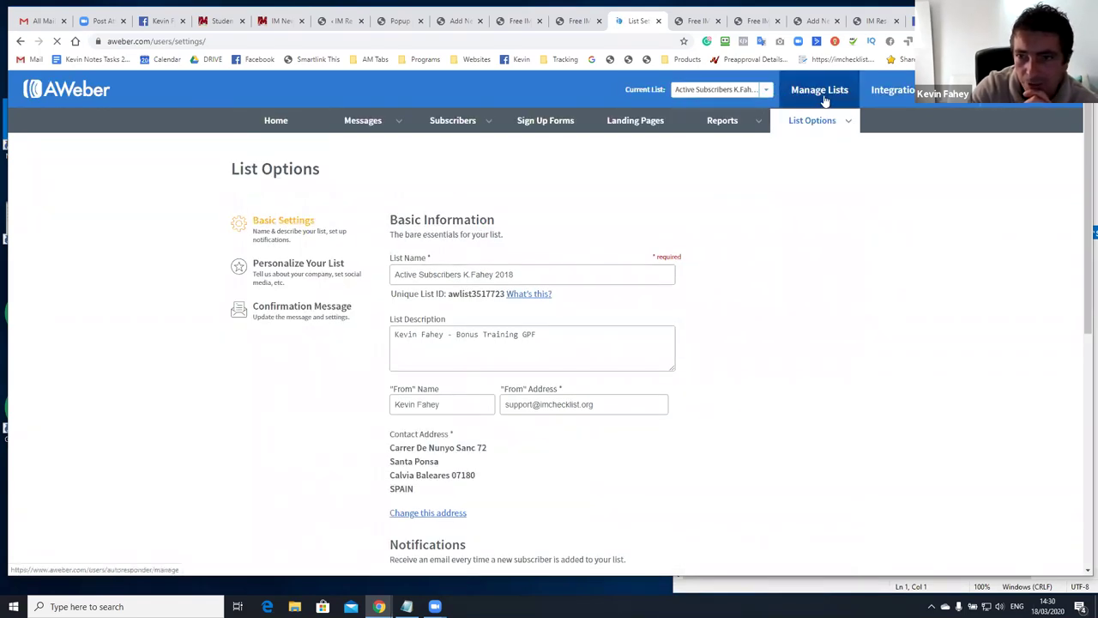
{"action": "left_click", "coordinate": [822, 95]}
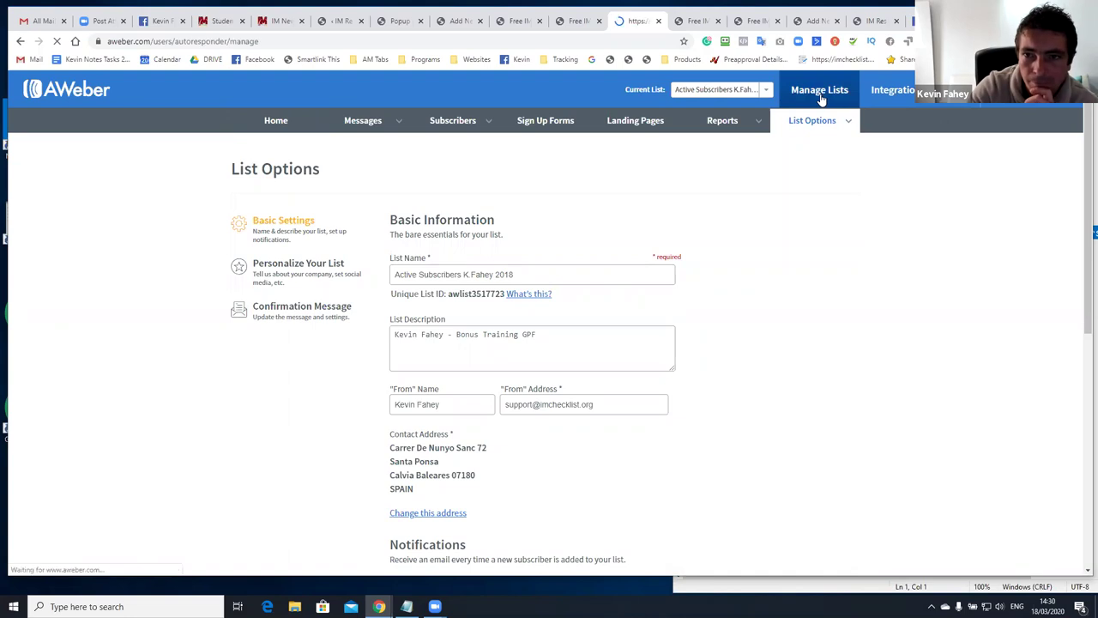
Start a new AWeber list with company name IM Newbie Free Training Webinars
{"action": "left_click", "coordinate": [787, 176]}
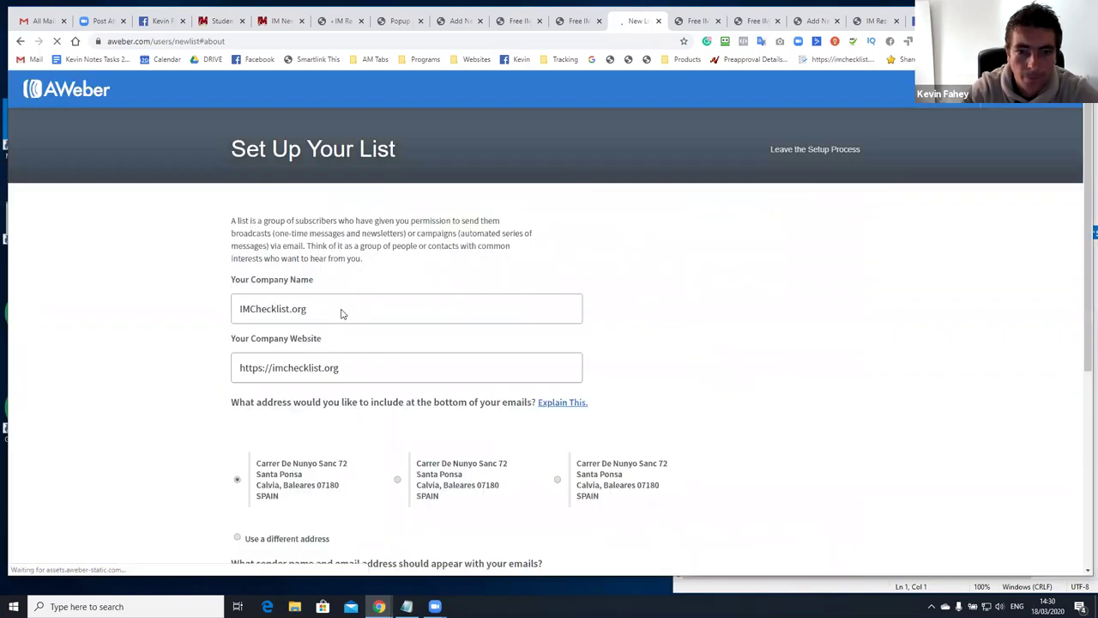
{"action": "left_click_drag", "start_coordinate": [342, 311], "coordinate": [242, 298]}
{"action": "type", "text": "IM"}
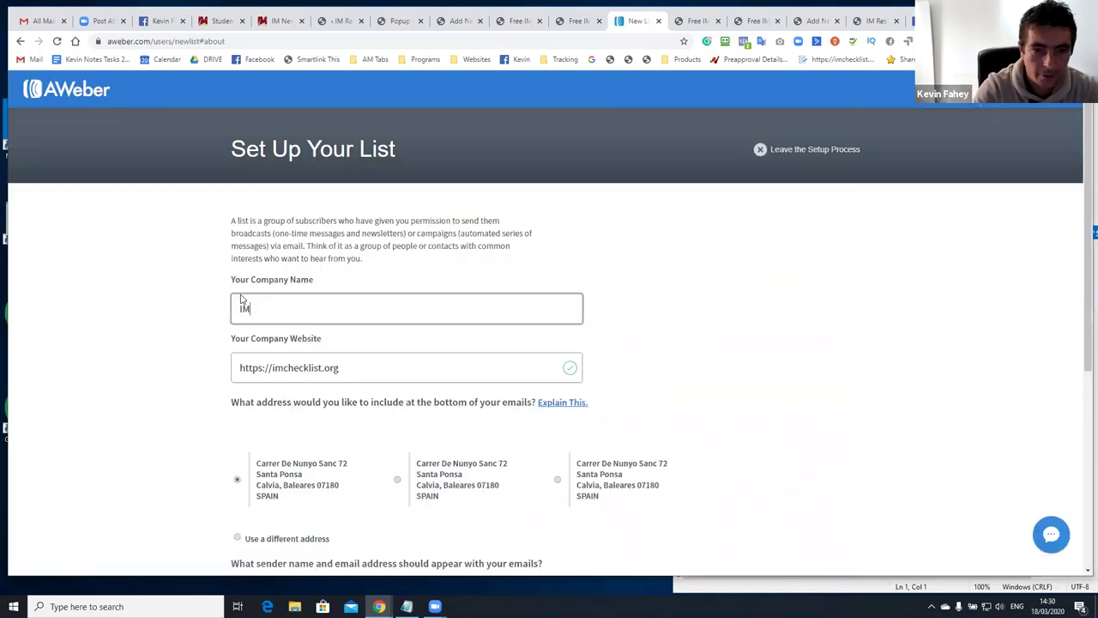
{"action": "type", "text": " Newbie Free Training"}
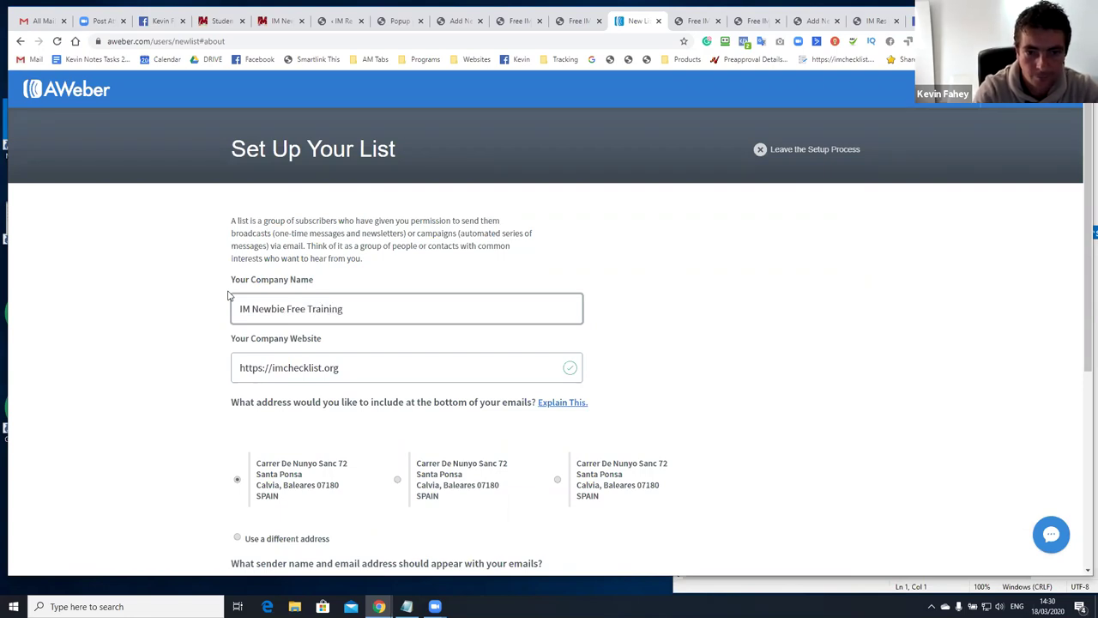
{"action": "type", "text": " Bebinars"}
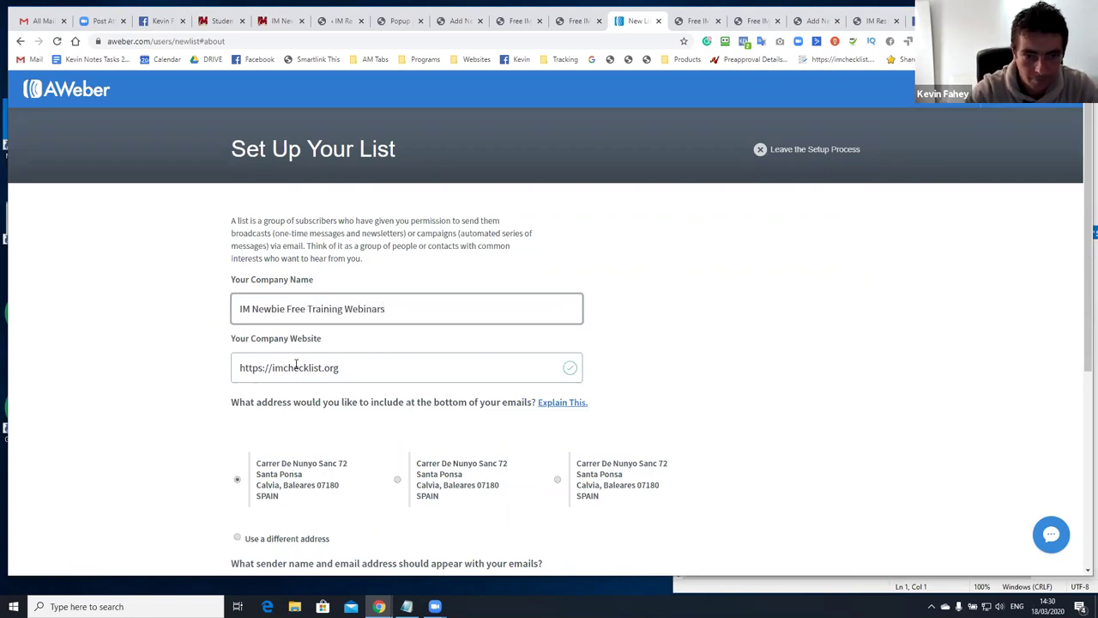
{"action": "key", "text": "ctrl+a"}
{"action": "key", "text": "ctrl+c"}
{"action": "scroll", "coordinate": [287, 343], "scroll_direction": "down", "scroll_amount": 2}
{"action": "scroll", "coordinate": [309, 343], "scroll_direction": "down", "scroll_amount": 2}
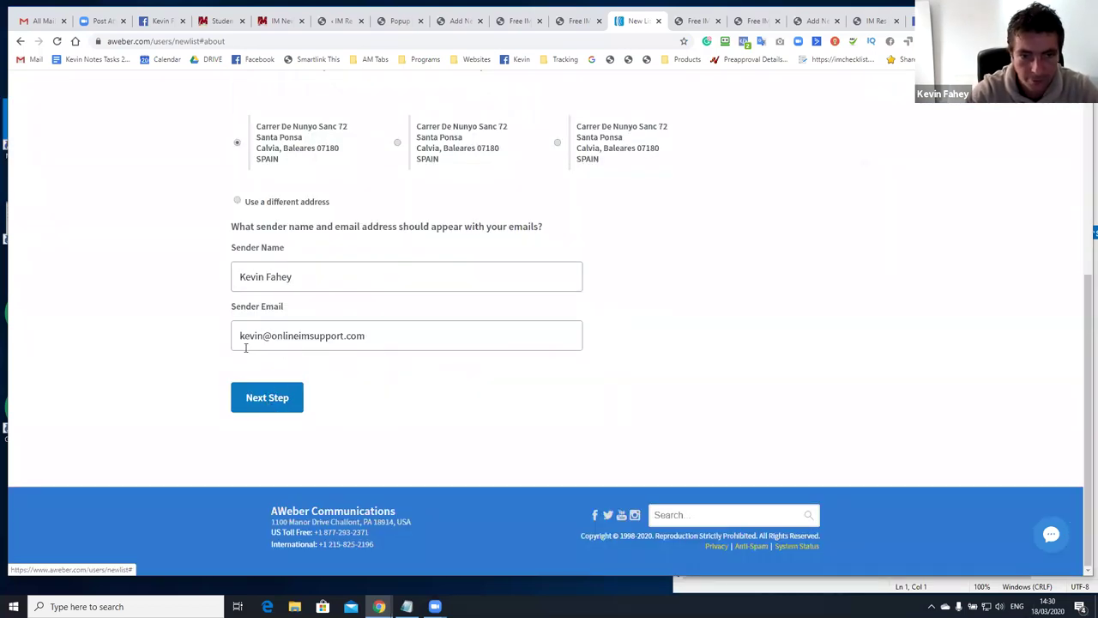
Replace the sender email with the support address and submit the setup details
{"action": "left_click_drag", "start_coordinate": [271, 342], "coordinate": [397, 345]}
{"action": "type", "text": "im"}
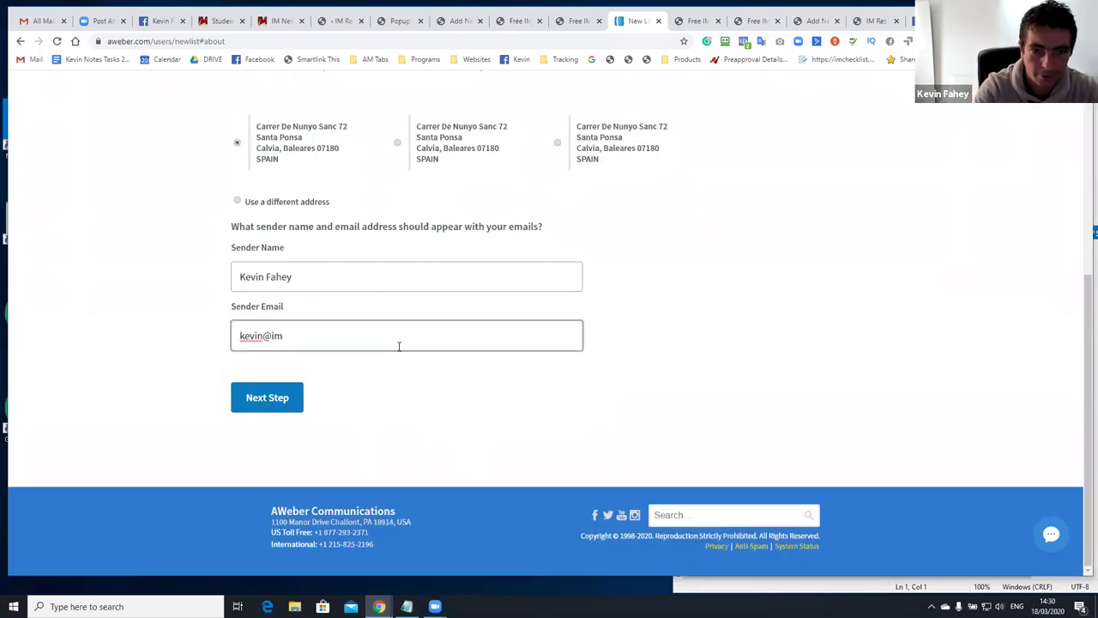
{"action": "type", "text": "c"}
{"action": "key", "text": "ctrl+a"}
{"action": "key", "text": "BackSpace"}
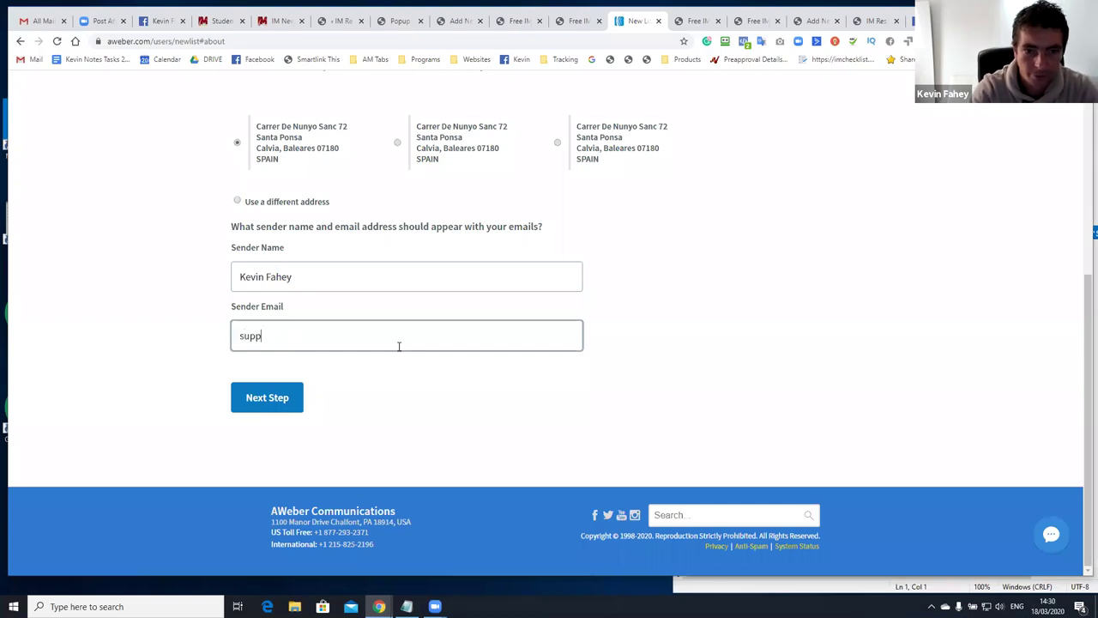
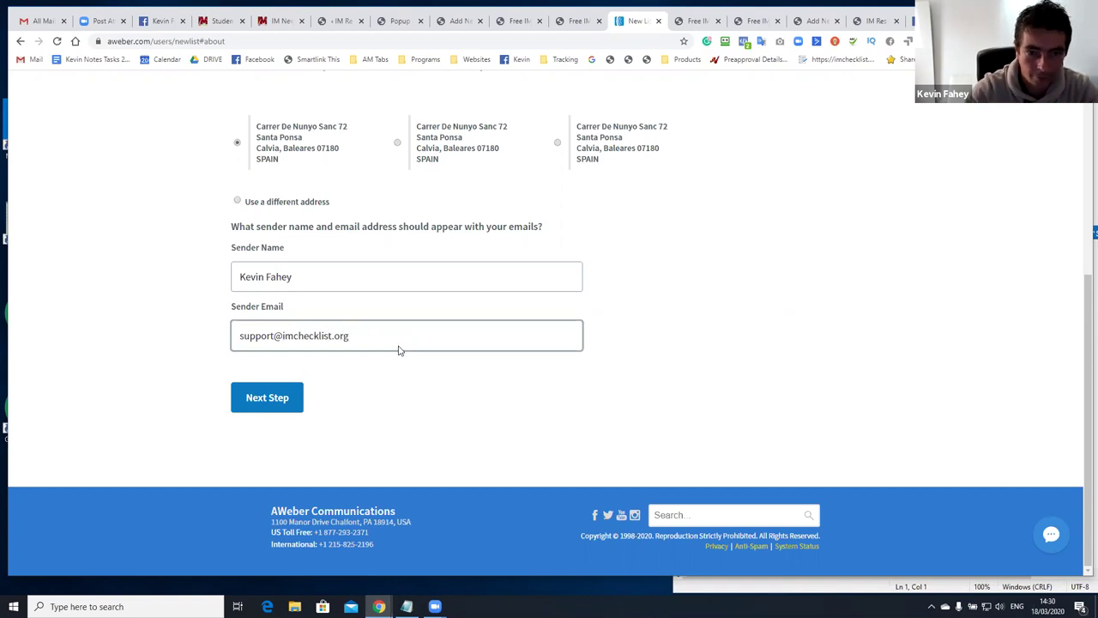
{"action": "key", "text": "Return"}
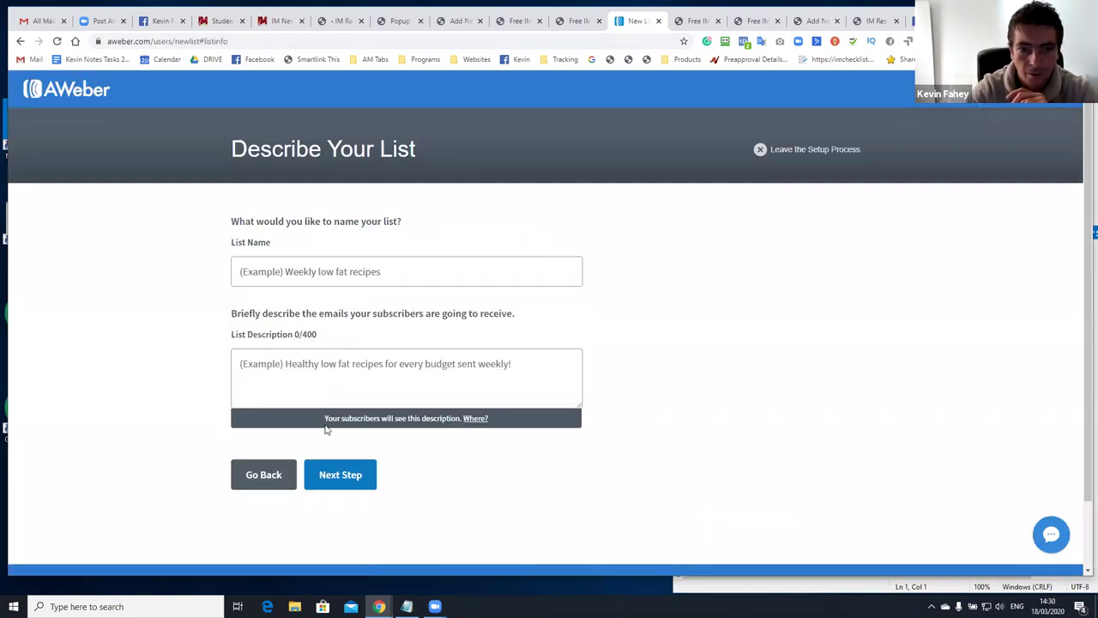
Paste IM Newbie Free Training Webinars as the list name and description, then approve the confirmation message
{"action": "left_click", "coordinate": [341, 284]}
{"action": "key", "text": "ctrl+v"}
{"action": "left_click", "coordinate": [321, 372]}
{"action": "key", "text": "ctrl+v"}
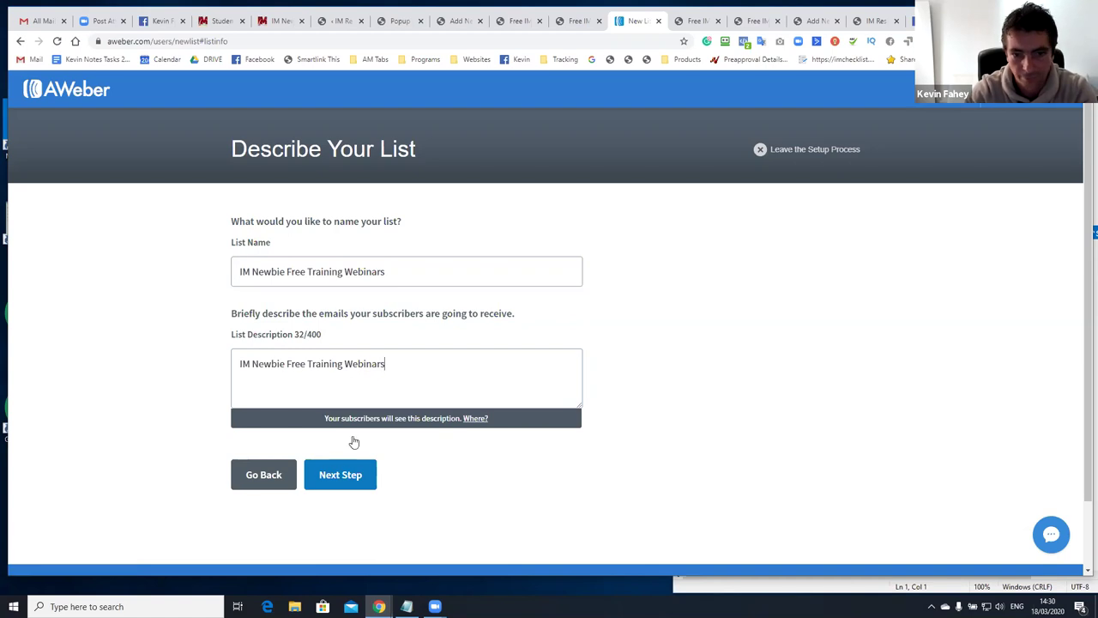
{"action": "left_click", "coordinate": [338, 468]}
{"action": "scroll", "coordinate": [339, 451], "scroll_direction": "down", "scroll_amount": 4}
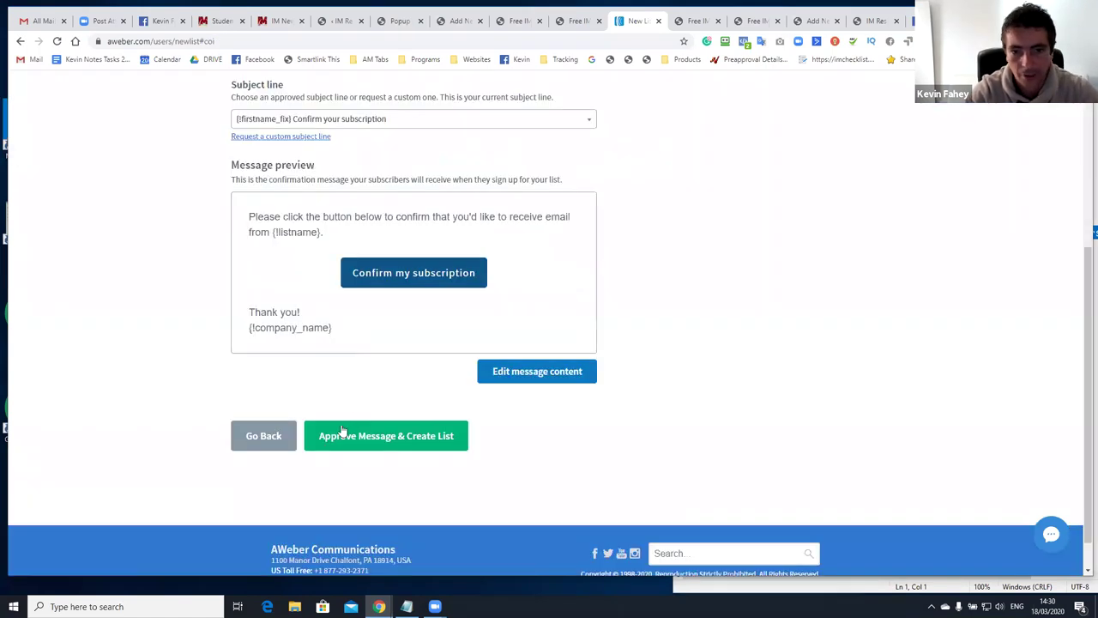
{"action": "scroll", "coordinate": [335, 331], "scroll_direction": "up", "scroll_amount": 1}
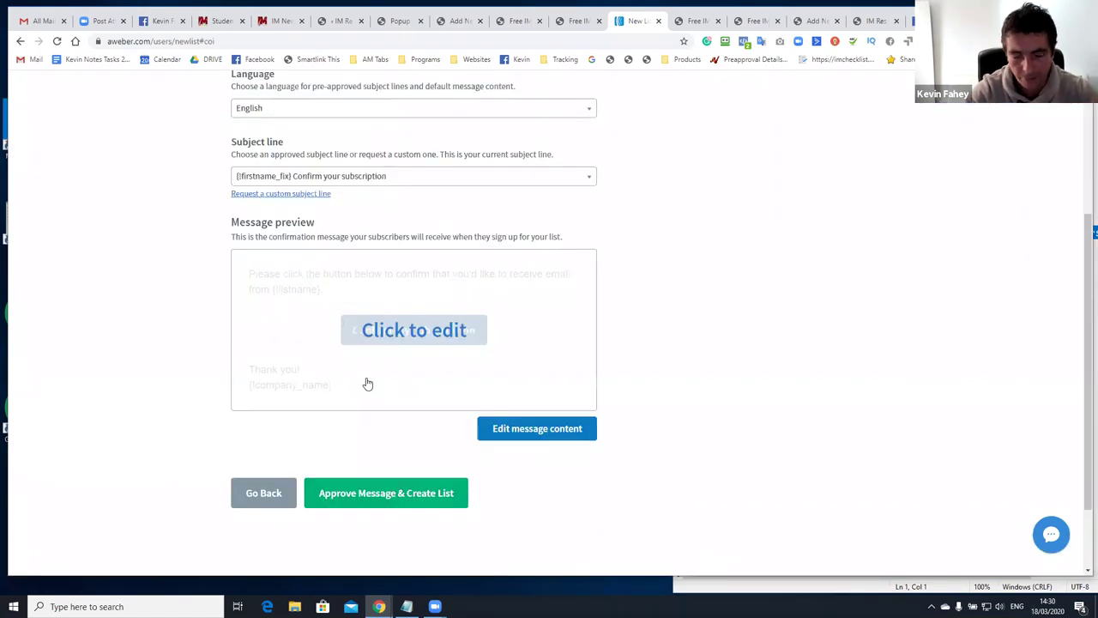
{"action": "left_click", "coordinate": [386, 491]}
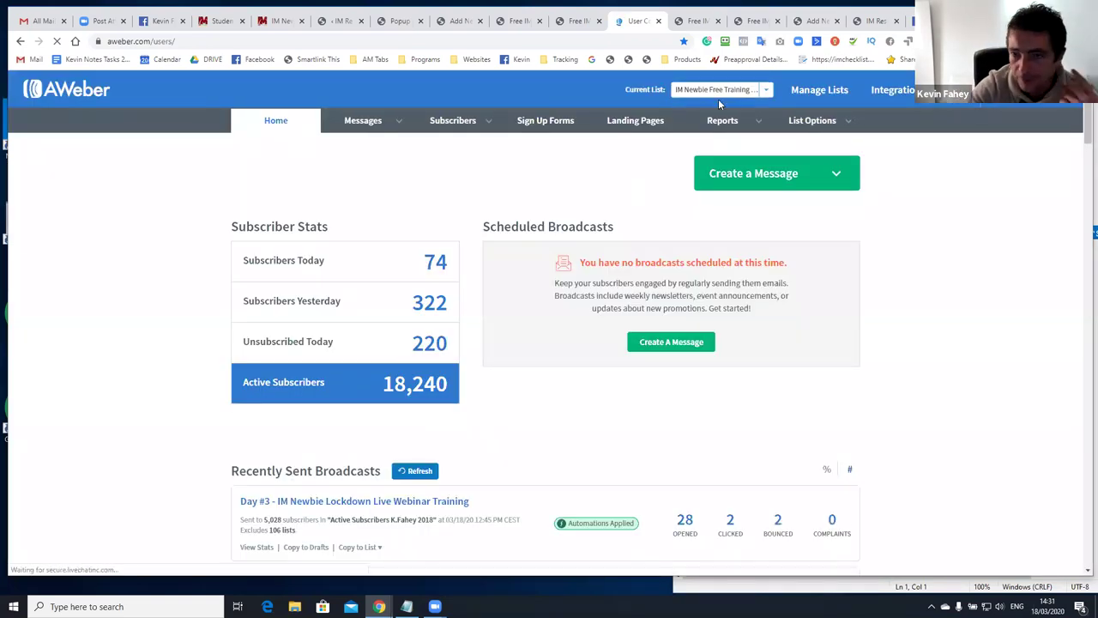
Open the new list's settings at the Confirmation Message section
{"action": "mouse_move", "coordinate": [790, 123]}
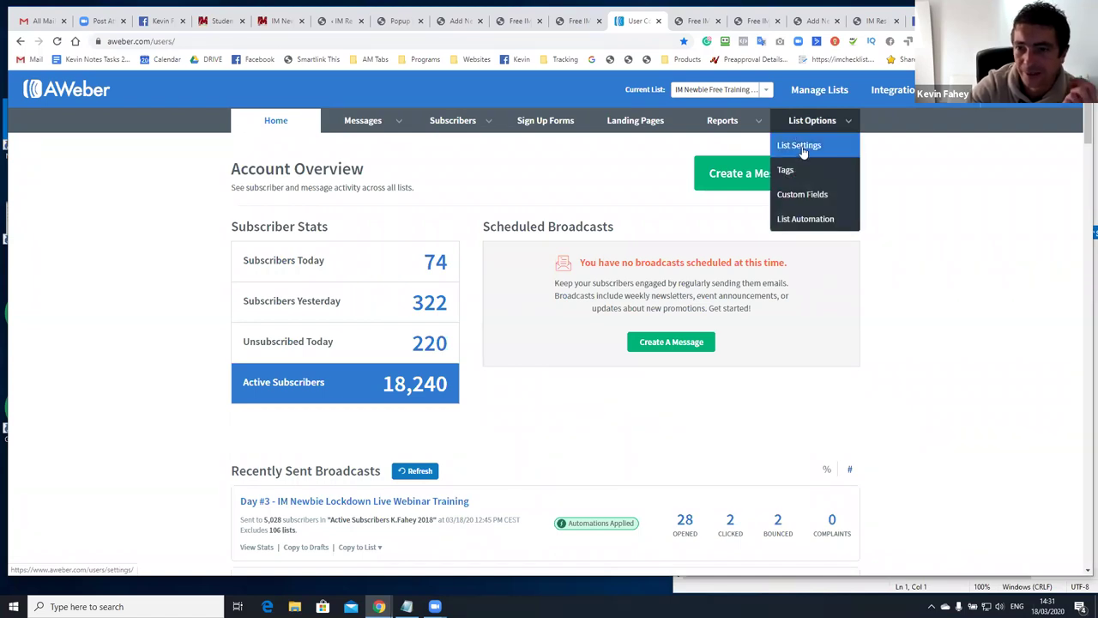
{"action": "left_click", "coordinate": [798, 145]}
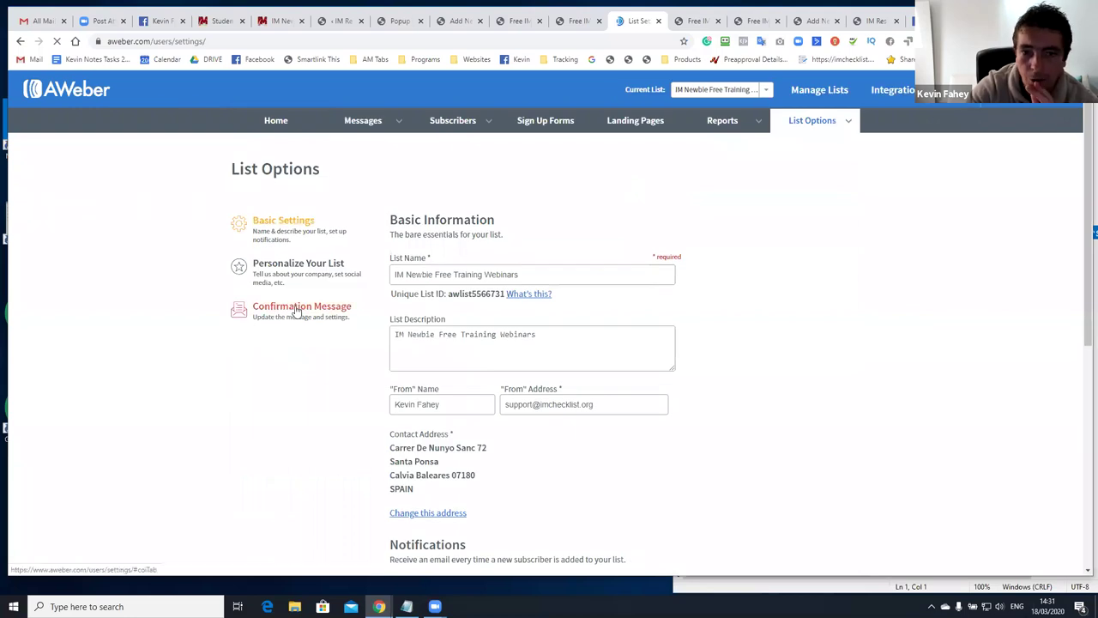
{"action": "left_click", "coordinate": [301, 316]}
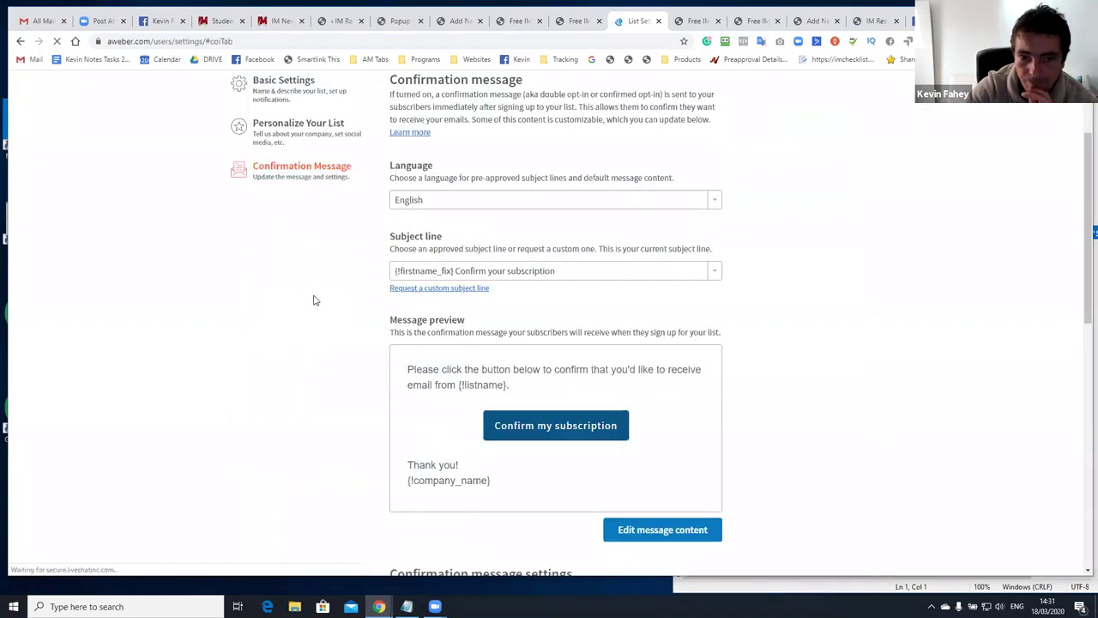
{"action": "scroll", "coordinate": [420, 221], "scroll_direction": "down", "scroll_amount": 3}
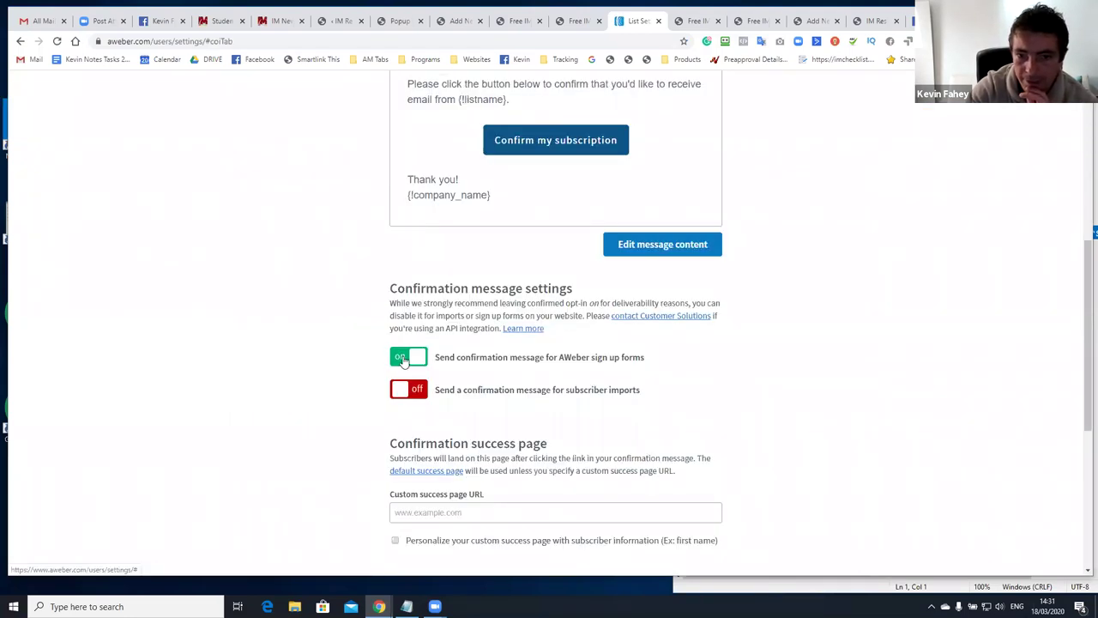
Turn off confirmation emails for sign-up forms, then open AWeber Help in a new tab
{"action": "left_click", "coordinate": [403, 360]}
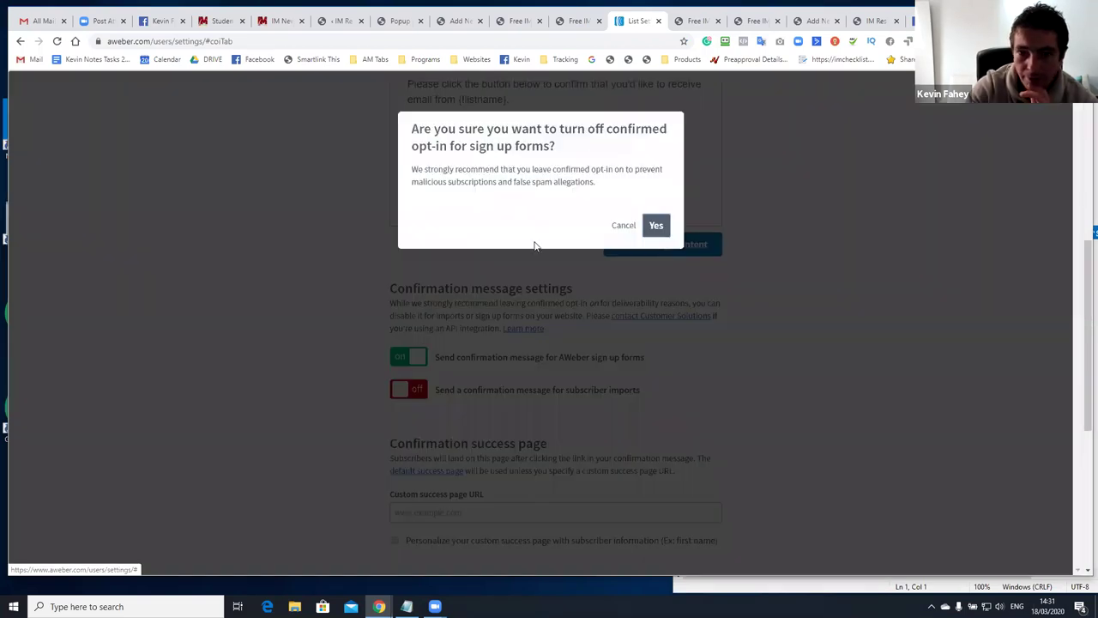
{"action": "left_click", "coordinate": [653, 226]}
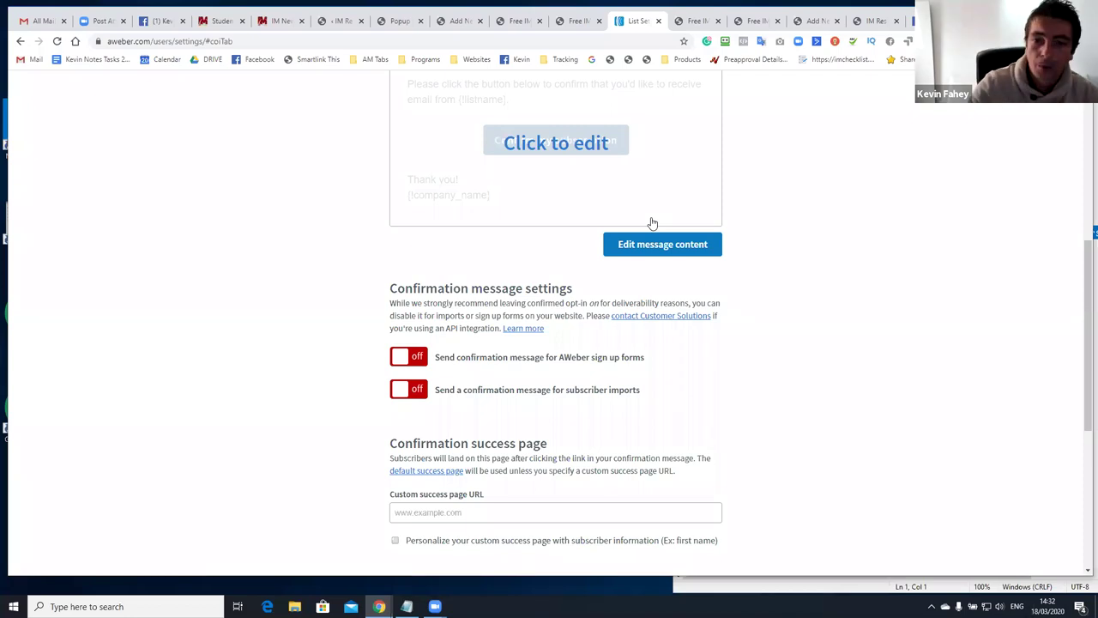
{"action": "scroll", "coordinate": [529, 248], "scroll_direction": "up", "scroll_amount": 5}
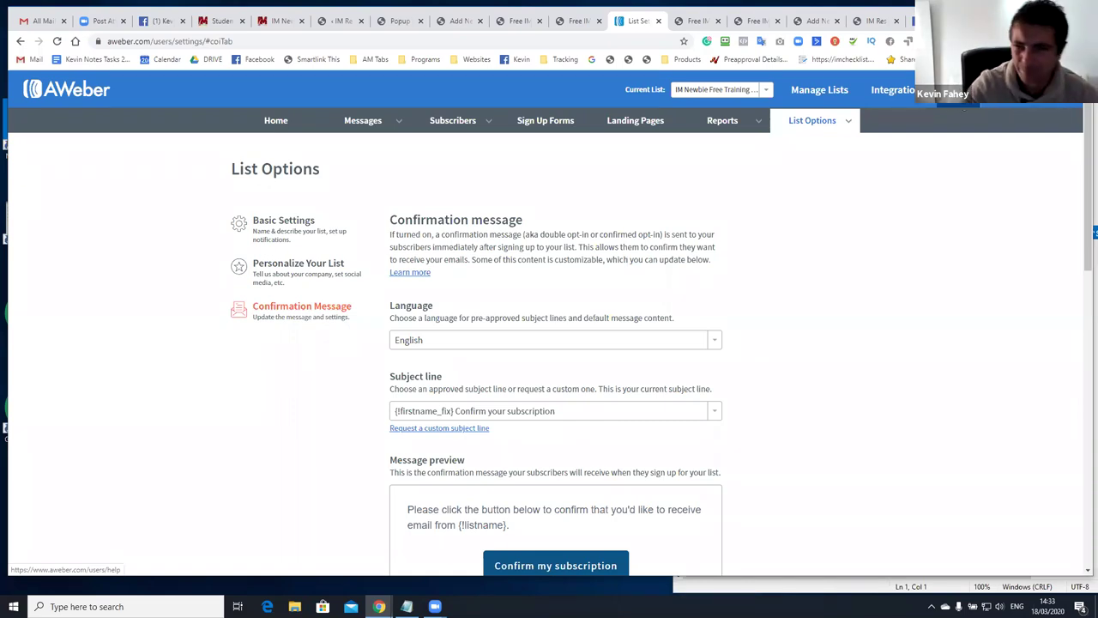
{"action": "right_click", "coordinate": [964, 110]}
{"action": "left_click", "coordinate": [995, 118]}
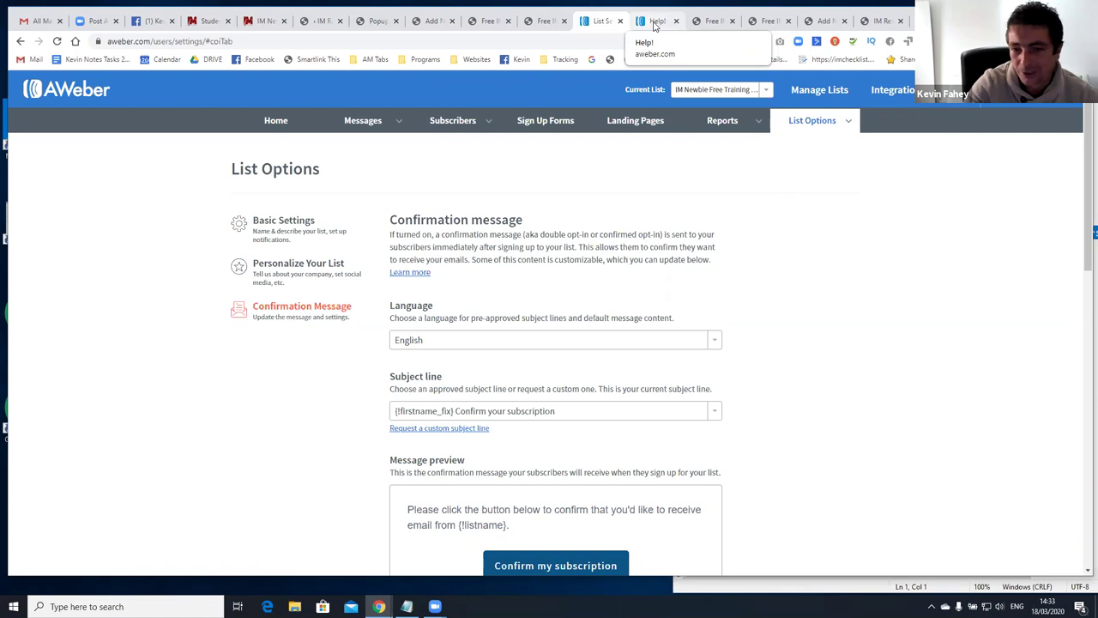
On the Help page, scroll to live support and bring up the 24/7 chat option
{"action": "left_click", "coordinate": [654, 21]}
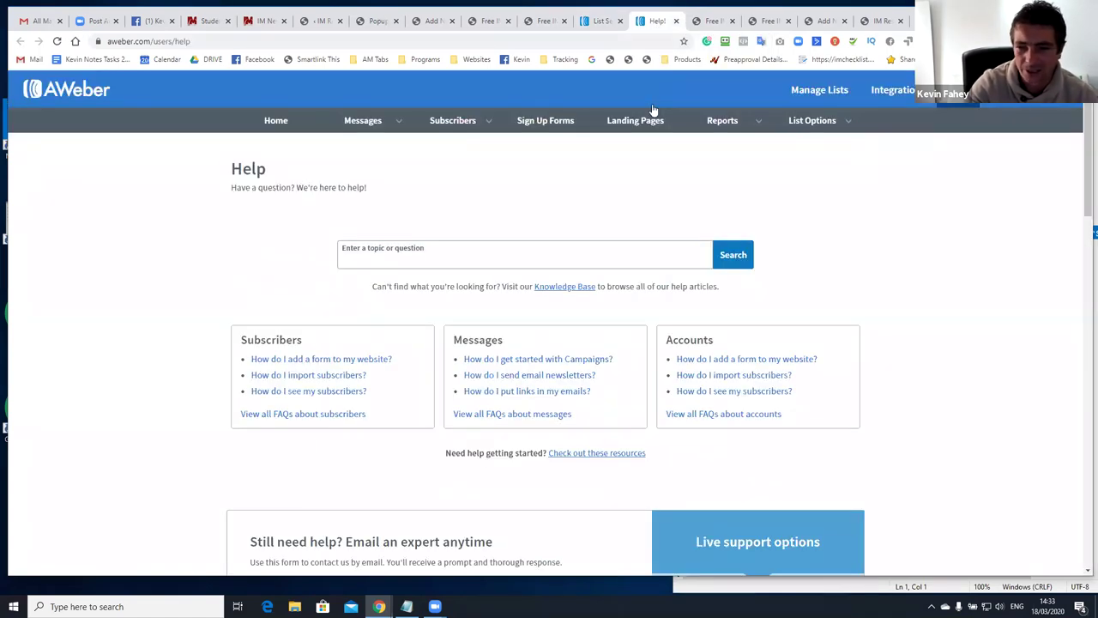
{"action": "scroll", "coordinate": [654, 109], "scroll_direction": "down", "scroll_amount": 2}
{"action": "scroll", "coordinate": [623, 190], "scroll_direction": "down", "scroll_amount": 2}
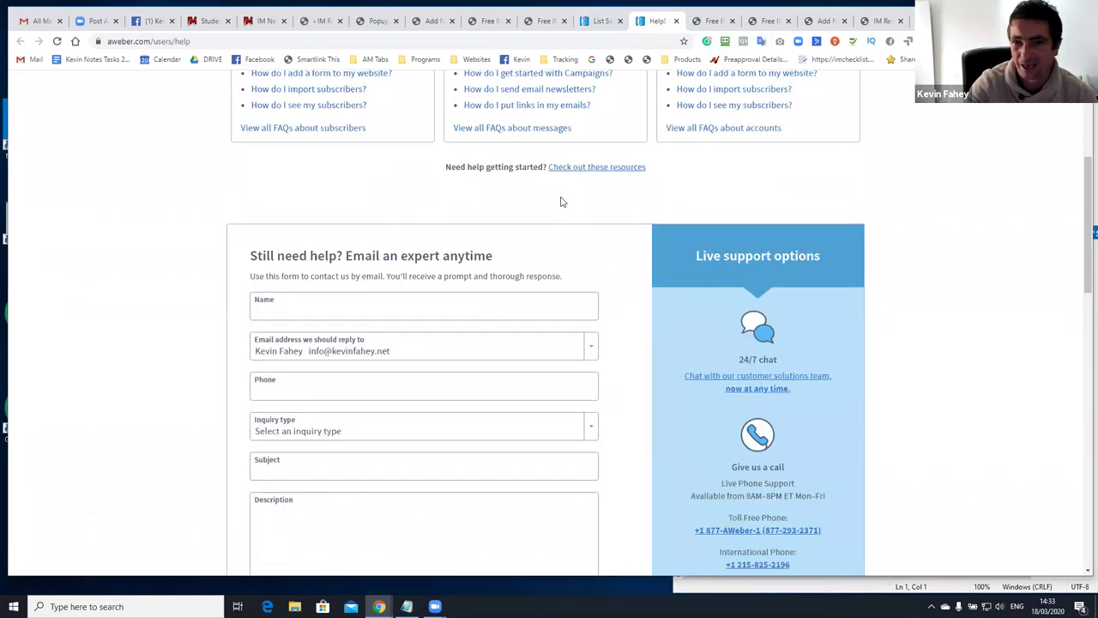
{"action": "scroll", "coordinate": [553, 193], "scroll_direction": "up", "scroll_amount": 3}
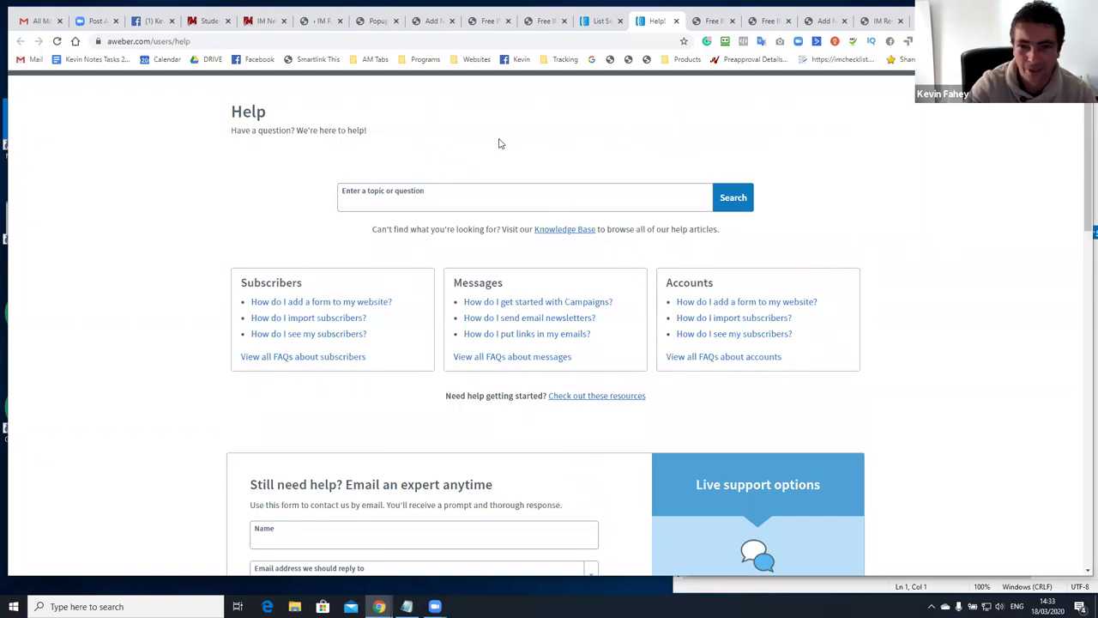
{"action": "scroll", "coordinate": [498, 184], "scroll_direction": "down", "scroll_amount": 3}
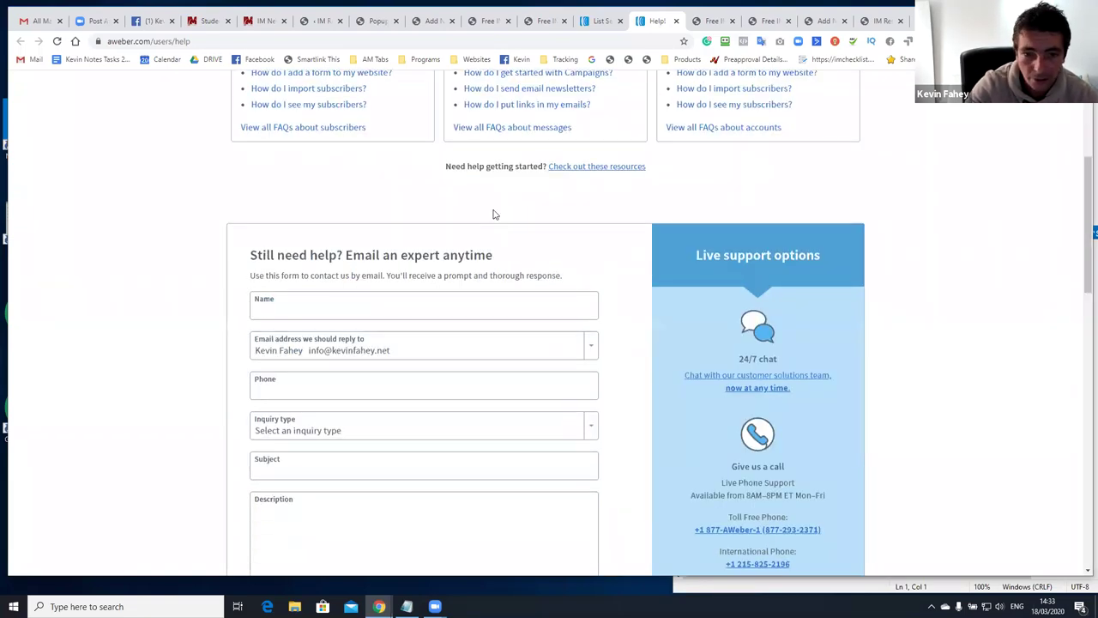
{"action": "scroll", "coordinate": [494, 211], "scroll_direction": "down", "scroll_amount": 2}
{"action": "left_click_drag", "start_coordinate": [737, 188], "coordinate": [784, 187]}
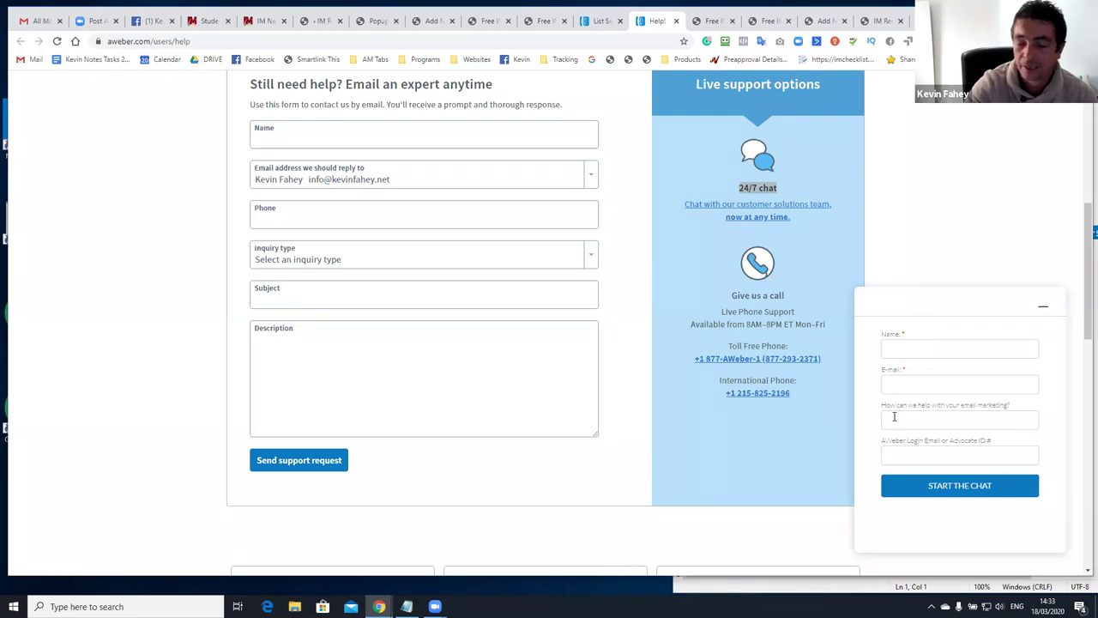
{"action": "scroll", "coordinate": [806, 386], "scroll_direction": "up", "scroll_amount": 5}
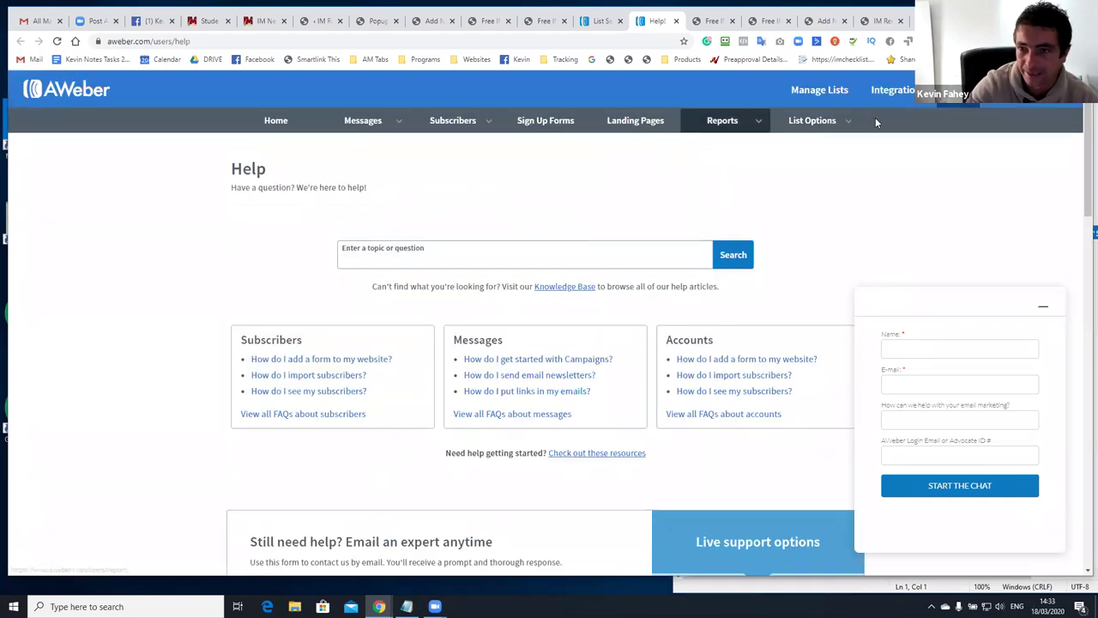
{"action": "left_click", "coordinate": [599, 21]}
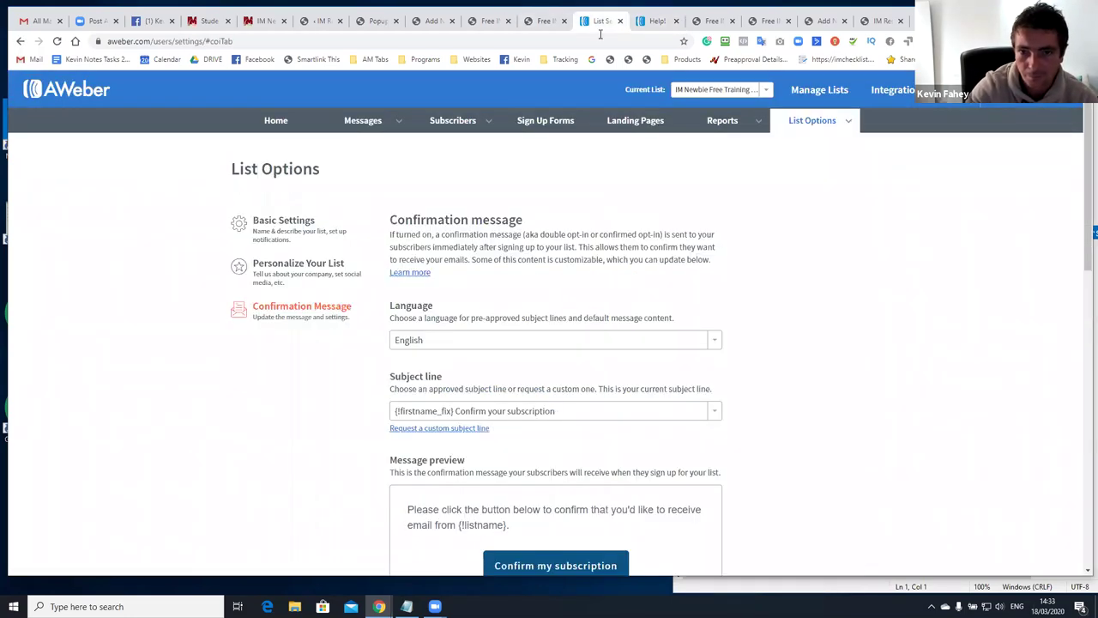
{"action": "left_click", "coordinate": [805, 127]}
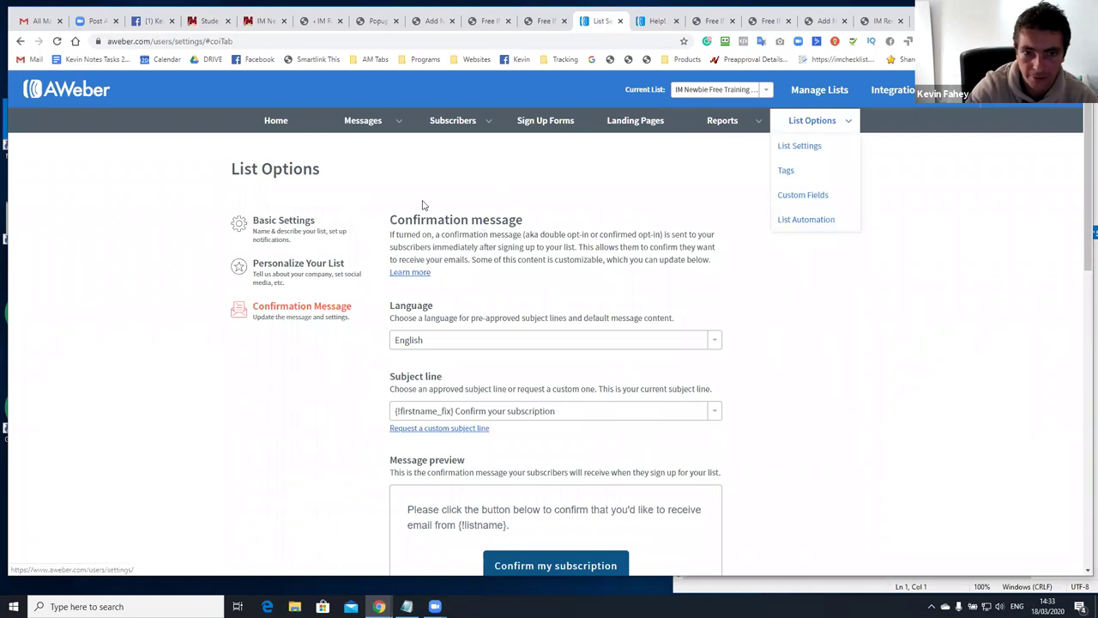
{"action": "left_click", "coordinate": [346, 221]}
{"action": "triple_click", "coordinate": [466, 275]}
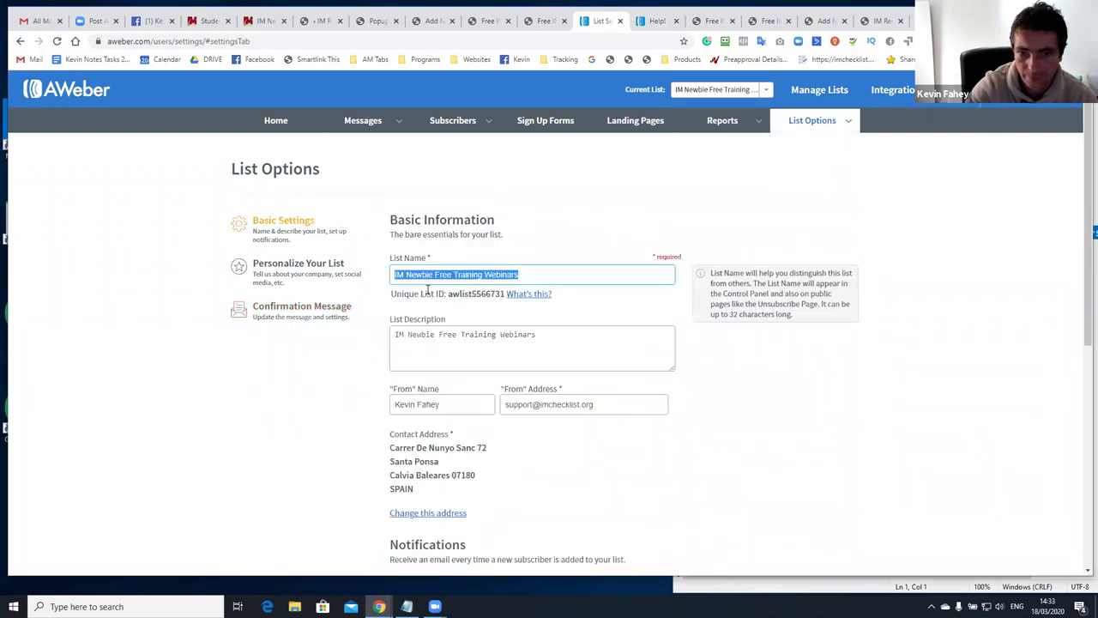
{"action": "left_click_drag", "start_coordinate": [448, 294], "coordinate": [501, 295]}
{"action": "left_click", "coordinate": [657, 21]}
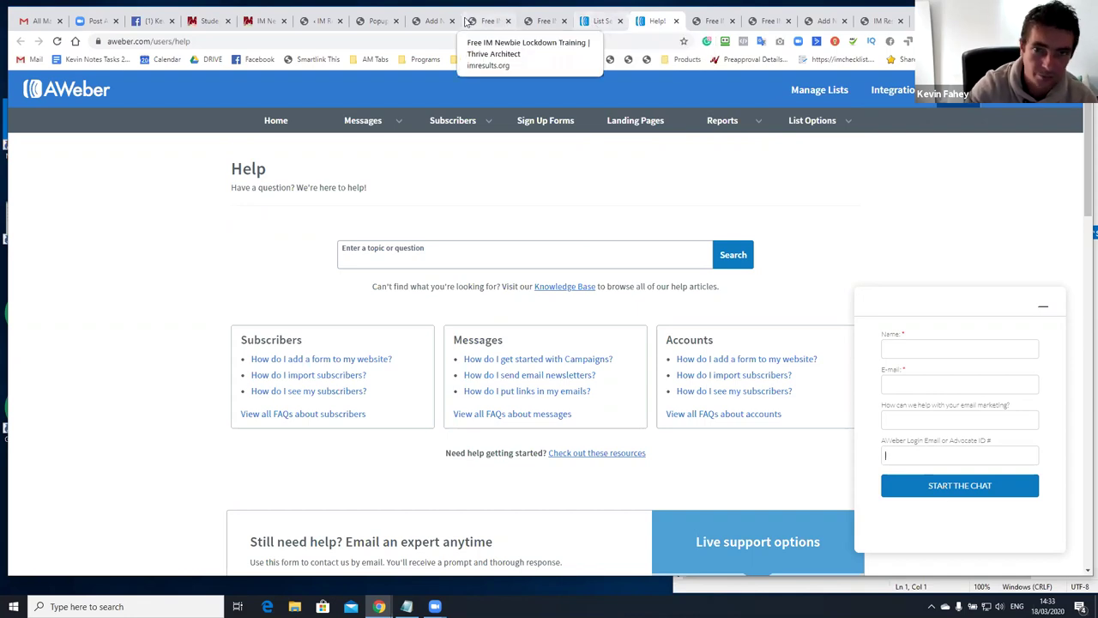
Check the popup's Thrive lead form, then return to the AWeber list settings
{"action": "left_click", "coordinate": [374, 24]}
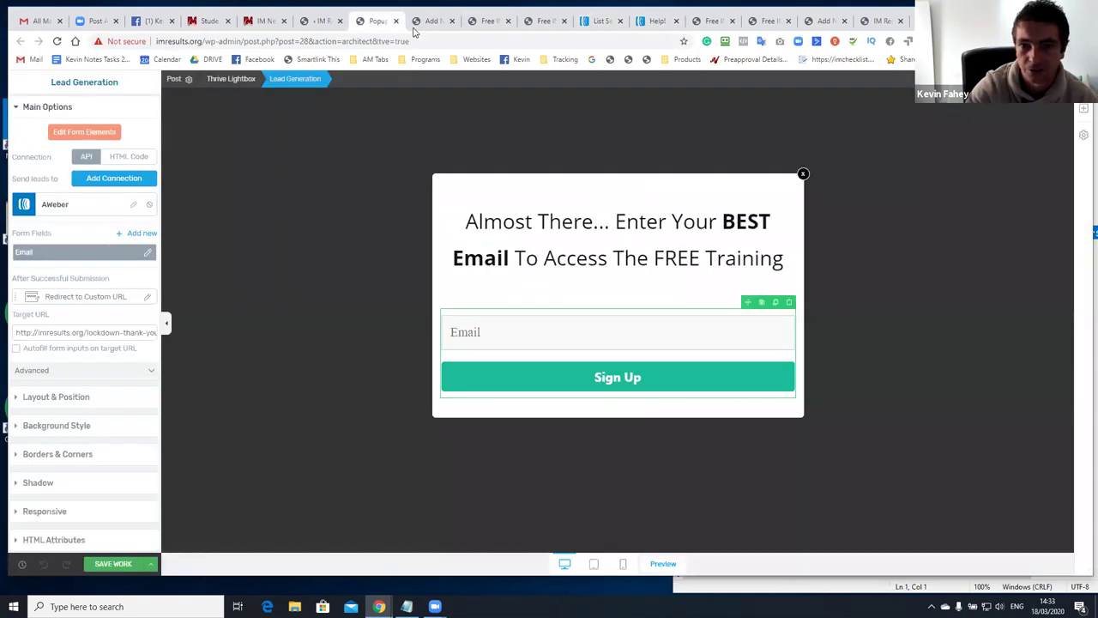
{"action": "left_click", "coordinate": [605, 23]}
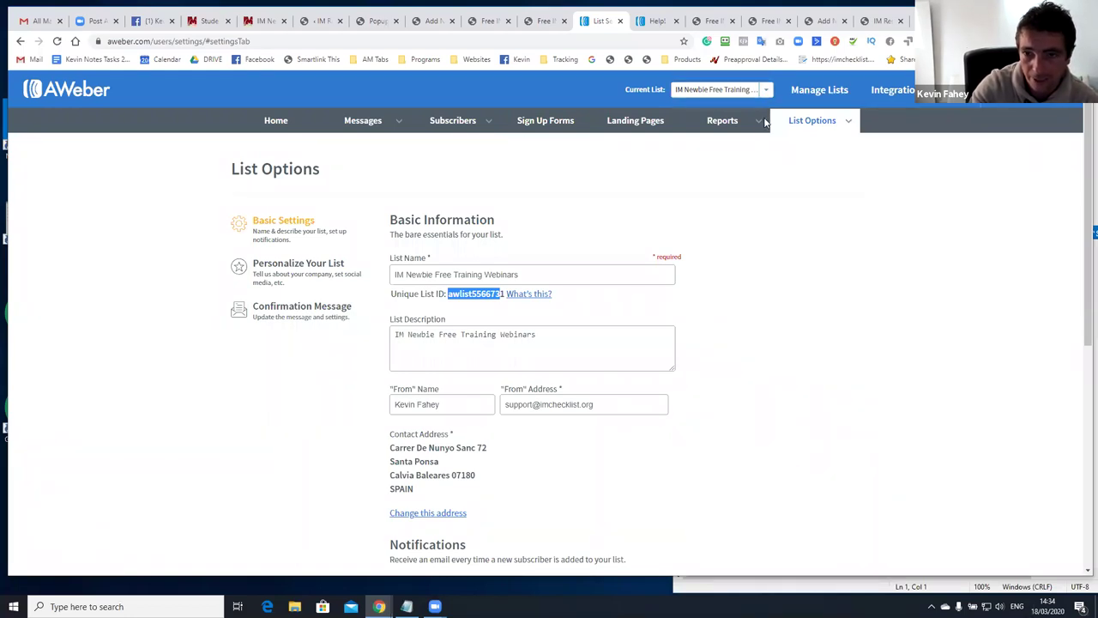
Open the list's Follow Up Series, try a plain text message, then go back to Follow Up Messages
{"action": "mouse_move", "coordinate": [811, 131]}
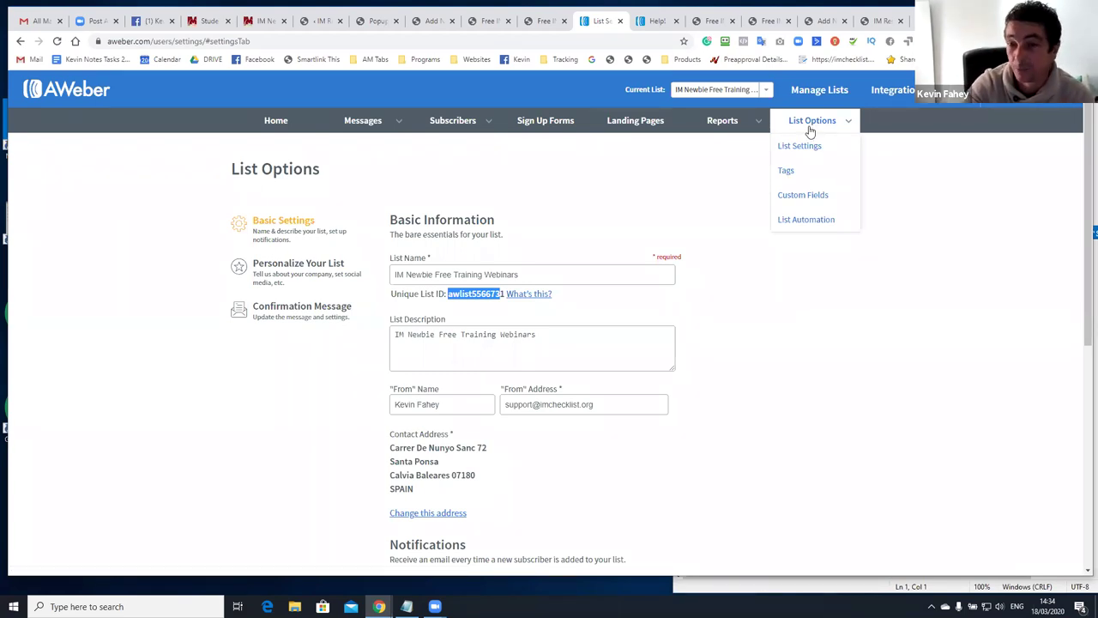
{"action": "mouse_move", "coordinate": [378, 122]}
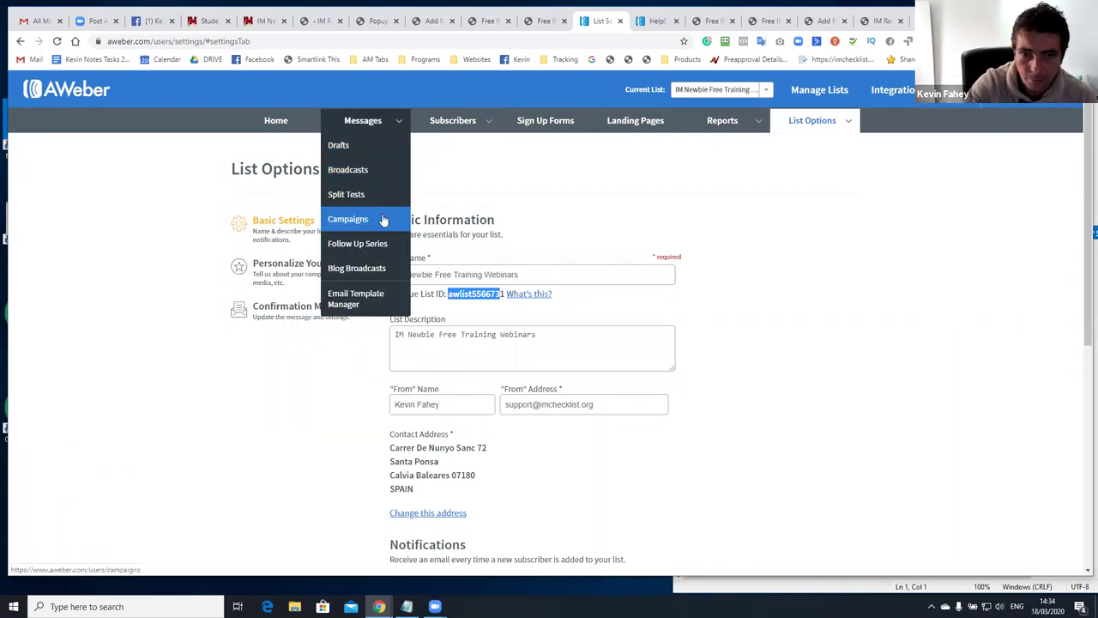
{"action": "left_click", "coordinate": [386, 247]}
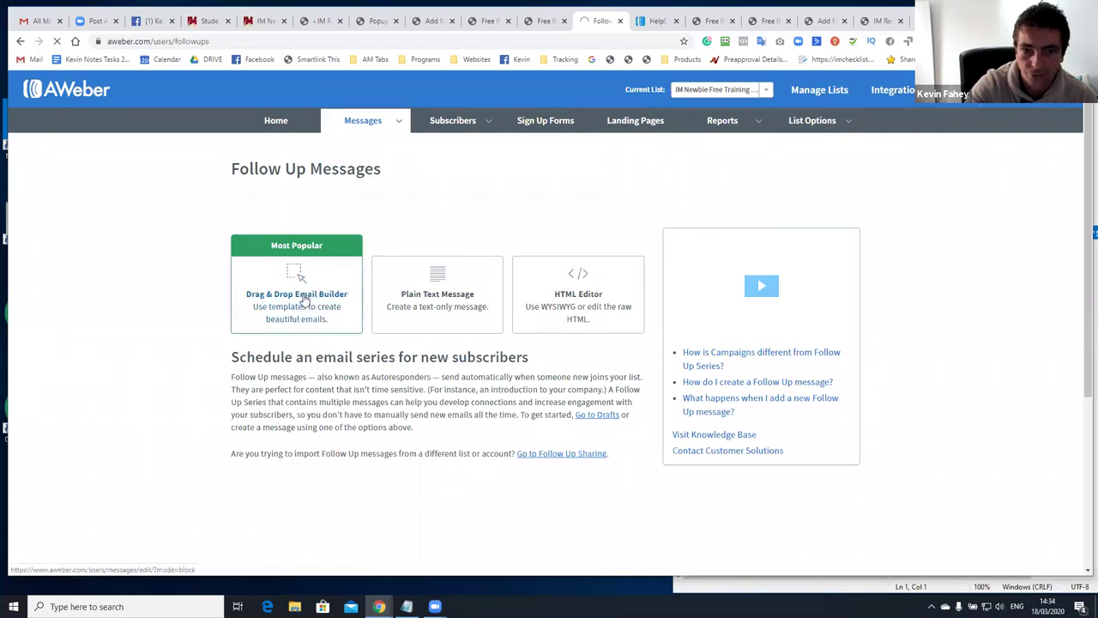
{"action": "scroll", "coordinate": [537, 311], "scroll_direction": "down", "scroll_amount": 3}
{"action": "scroll", "coordinate": [524, 265], "scroll_direction": "up", "scroll_amount": 3}
{"action": "left_click", "coordinate": [433, 281]}
{"action": "scroll", "coordinate": [505, 205], "scroll_direction": "down", "scroll_amount": 4}
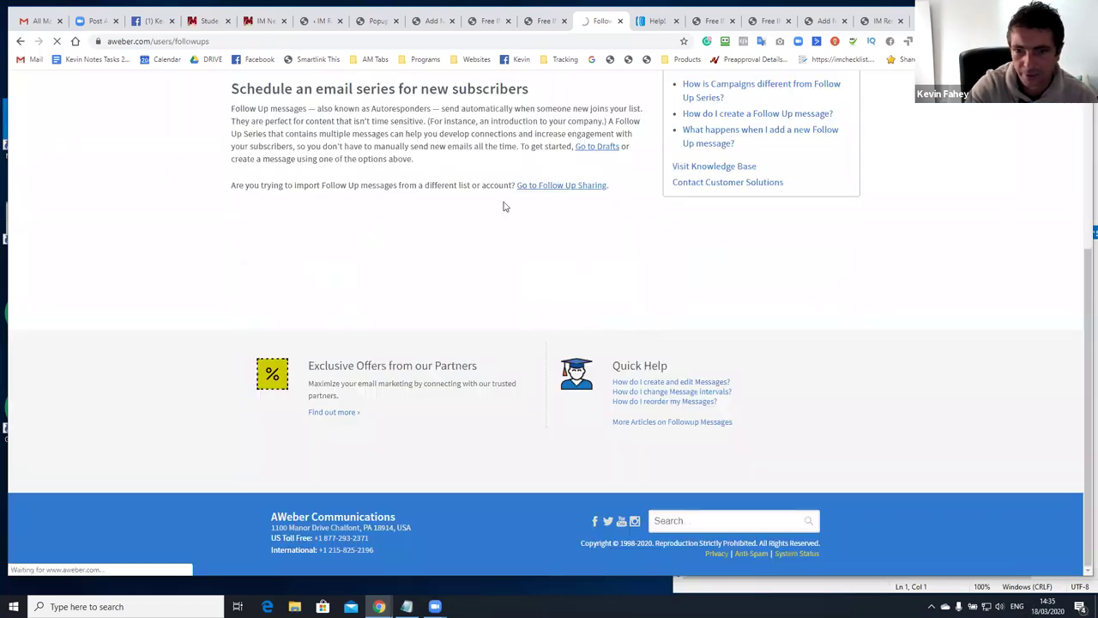
{"action": "scroll", "coordinate": [444, 248], "scroll_direction": "up", "scroll_amount": 3}
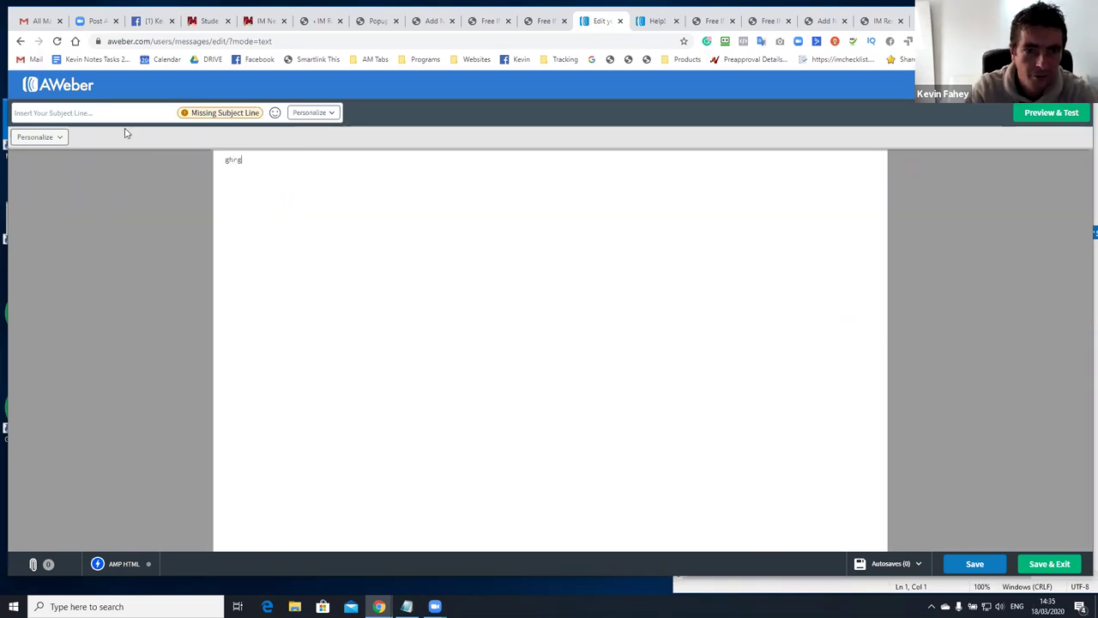
{"action": "left_click", "coordinate": [20, 42]}
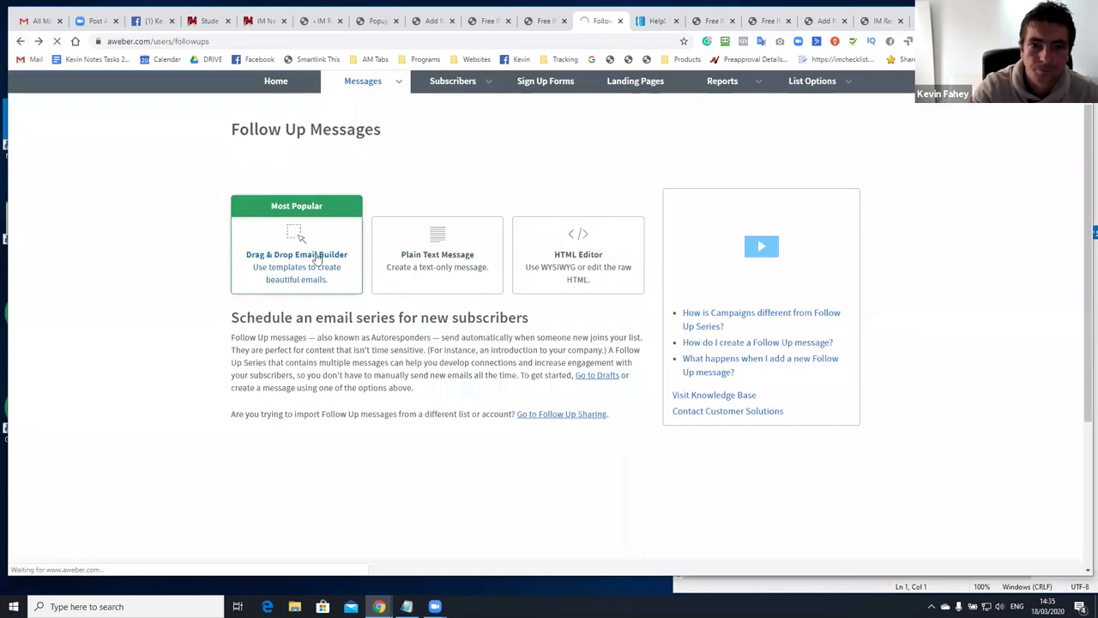
Start a drag-and-drop follow-up email, enlarge its text to 16 and add a blank line after the greeting
{"action": "left_click", "coordinate": [440, 219]}
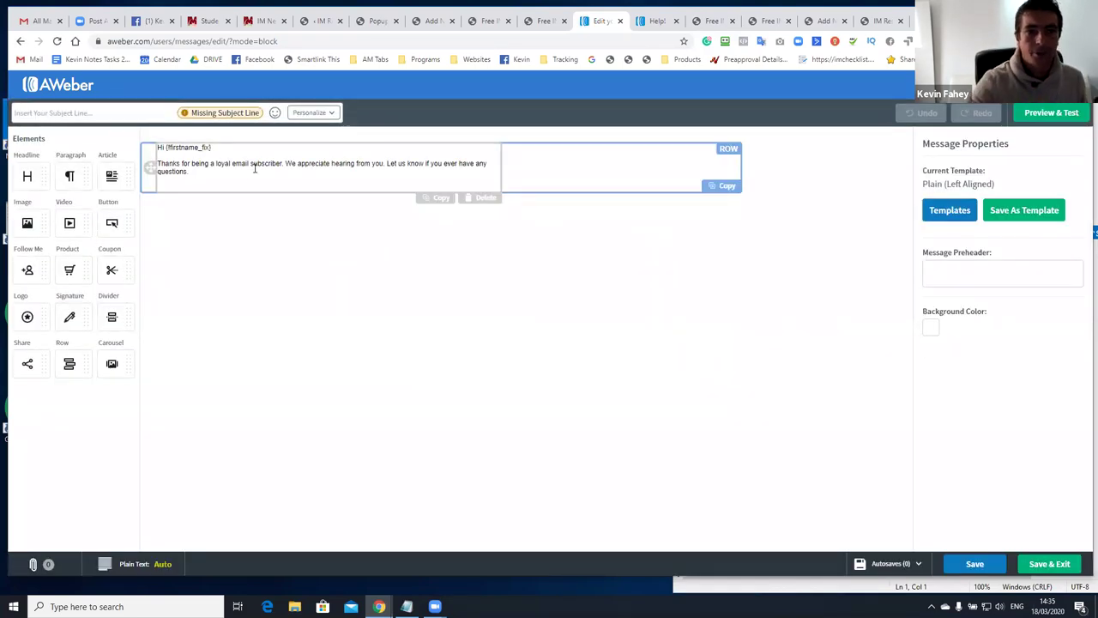
{"action": "left_click", "coordinate": [249, 171]}
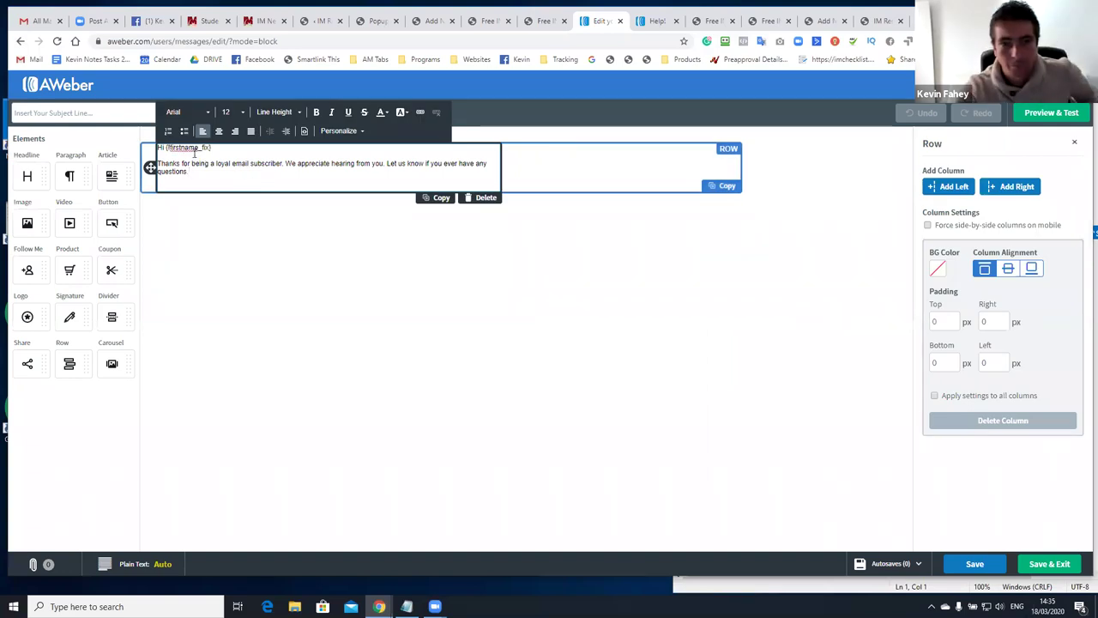
{"action": "key", "text": "ctrl+a"}
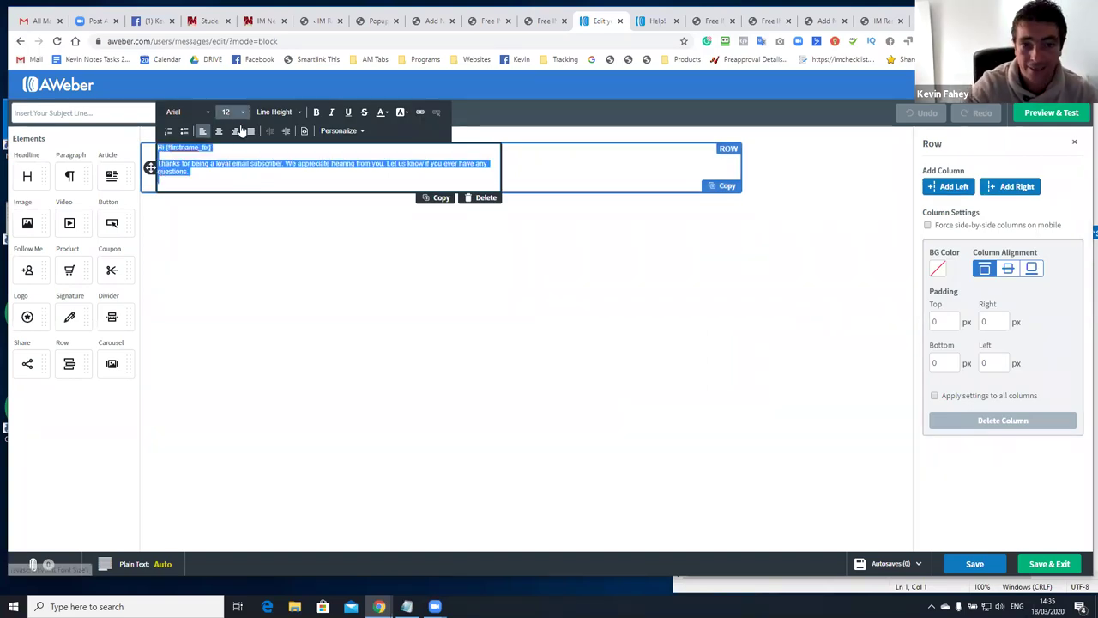
{"action": "left_click", "coordinate": [235, 112]}
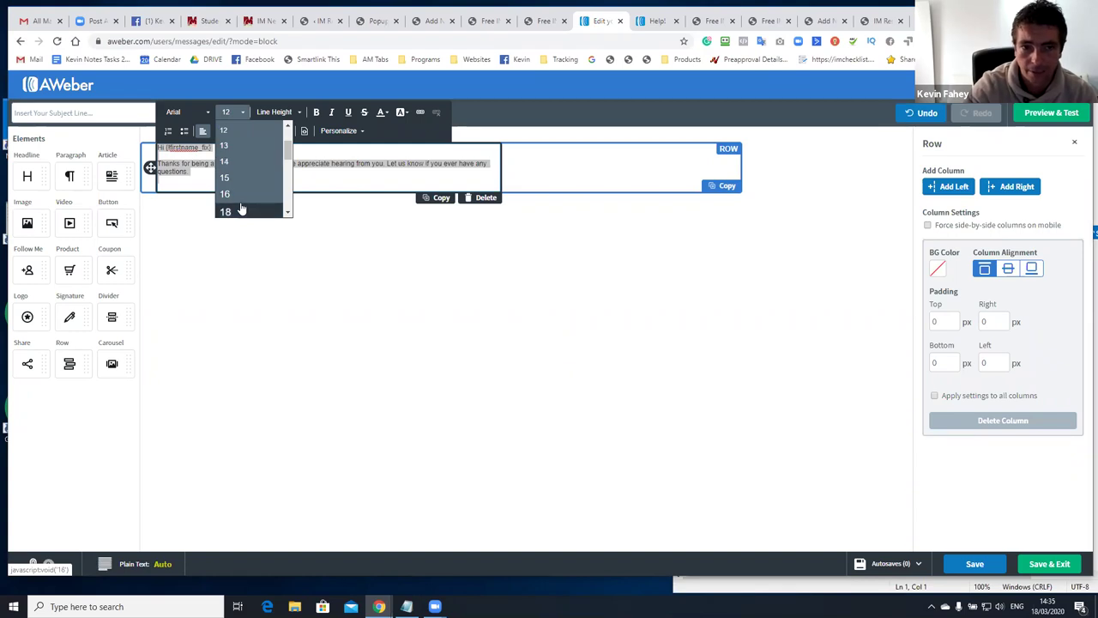
{"action": "left_click", "coordinate": [231, 193]}
{"action": "left_click", "coordinate": [237, 150]}
{"action": "left_click_drag", "start_coordinate": [237, 150], "coordinate": [230, 149]}
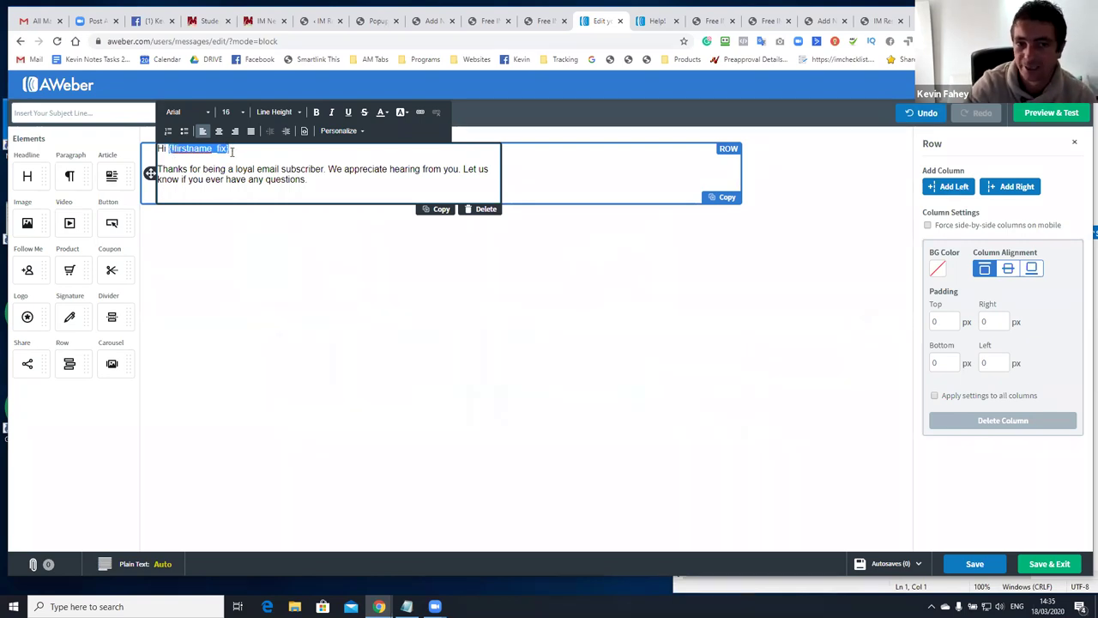
{"action": "left_click", "coordinate": [231, 151]}
{"action": "key", "text": "Return"}
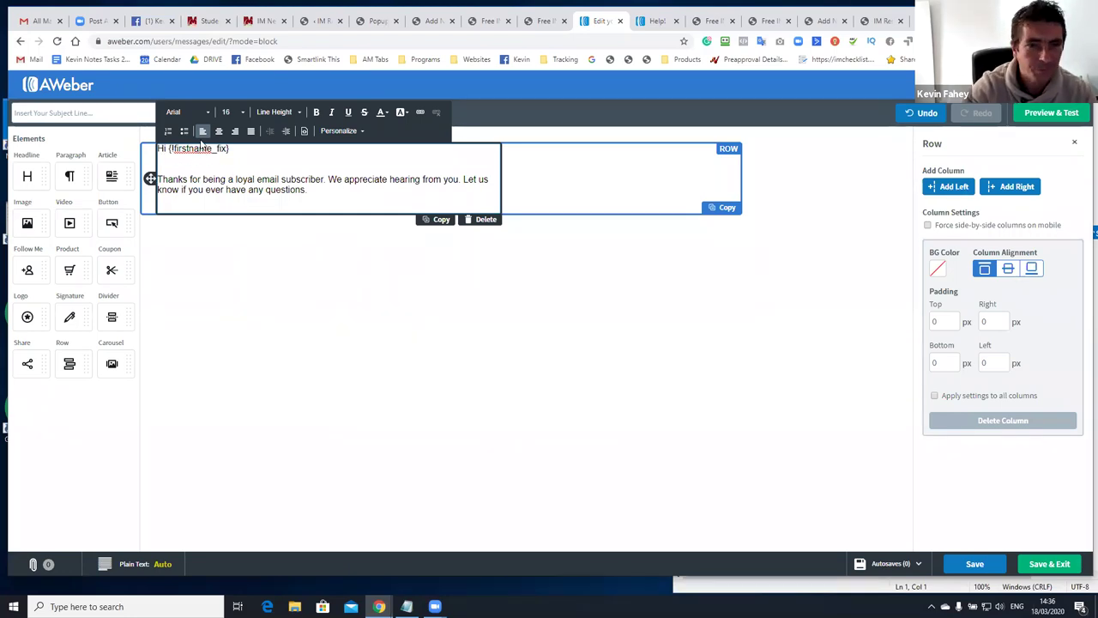
Set the whole message text to 18-point Tahoma
{"action": "key", "text": "ctrl+a"}
{"action": "left_click", "coordinate": [234, 114]}
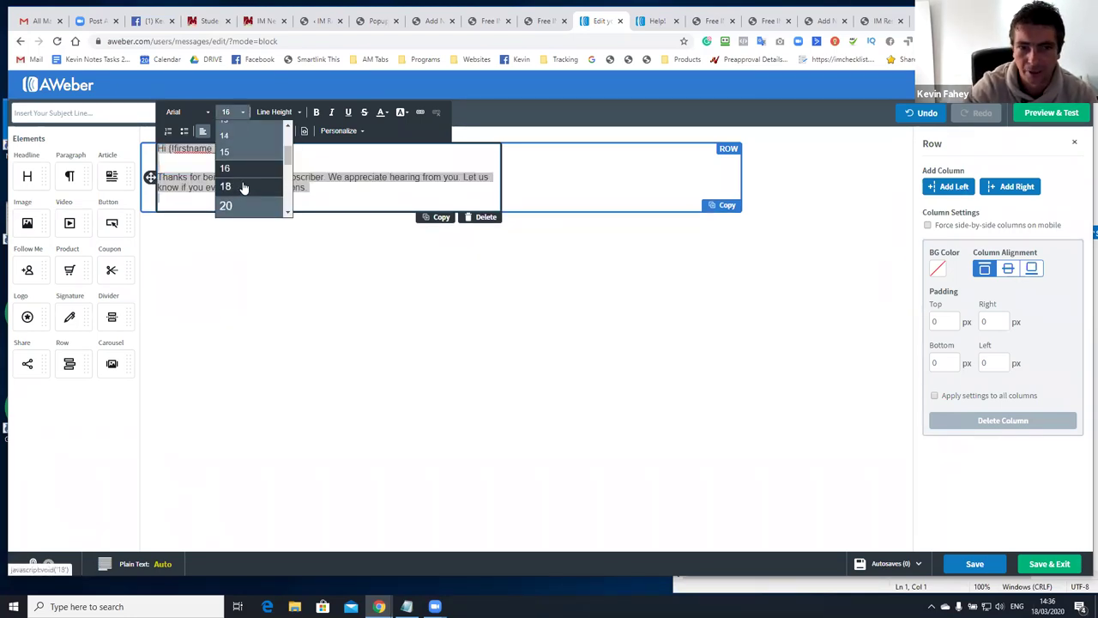
{"action": "left_click", "coordinate": [244, 187]}
{"action": "left_click", "coordinate": [197, 113]}
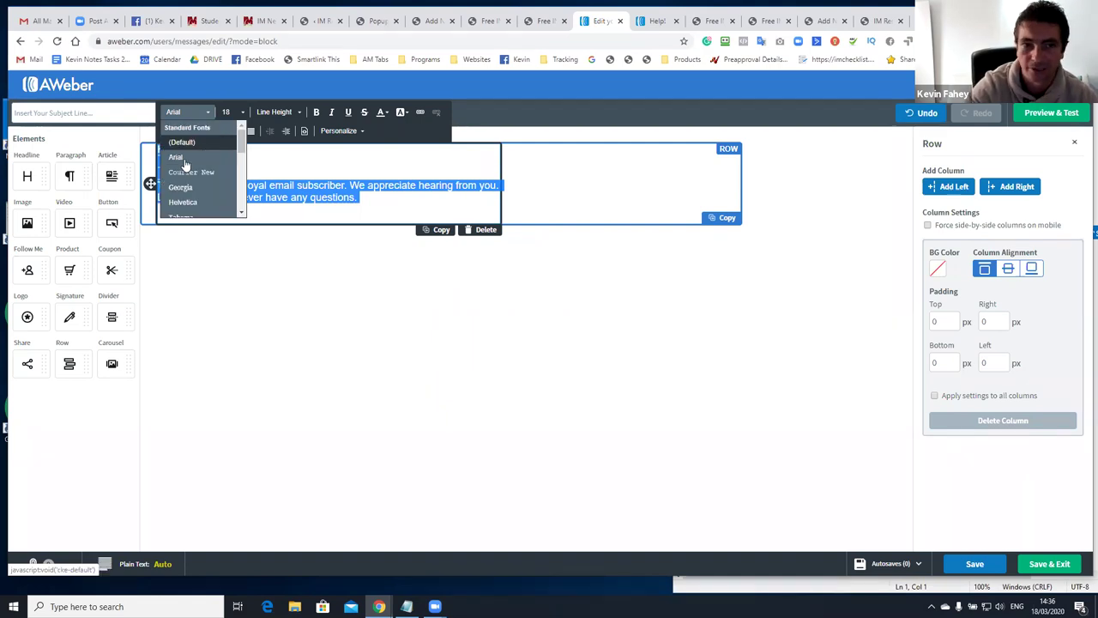
{"action": "scroll", "coordinate": [185, 163], "scroll_direction": "down", "scroll_amount": 1}
{"action": "left_click", "coordinate": [182, 156]}
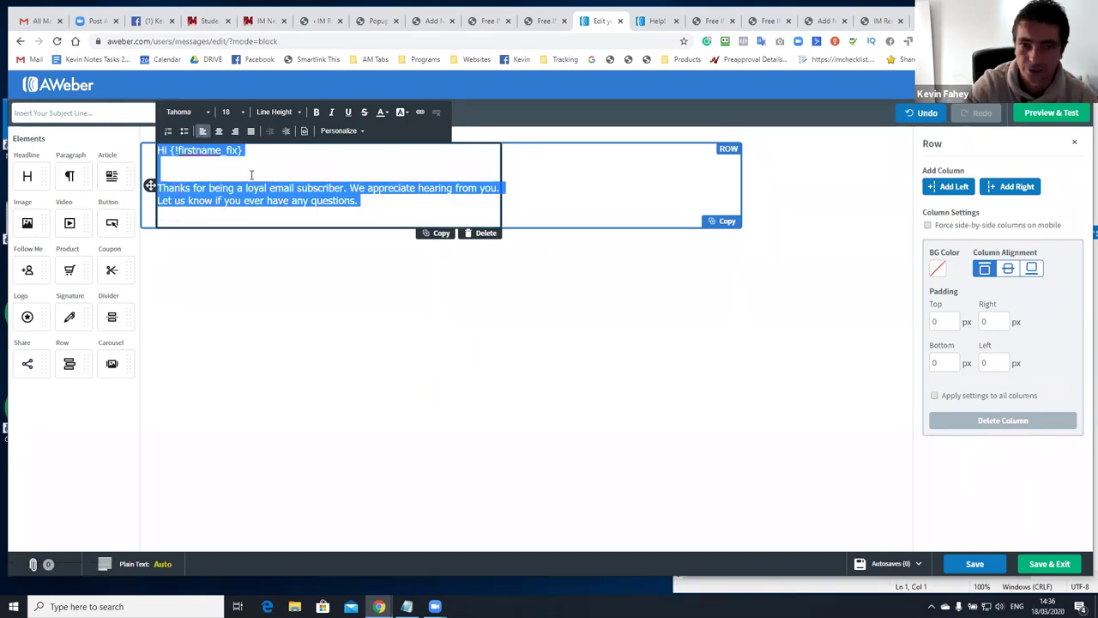
{"action": "left_click", "coordinate": [252, 175]}
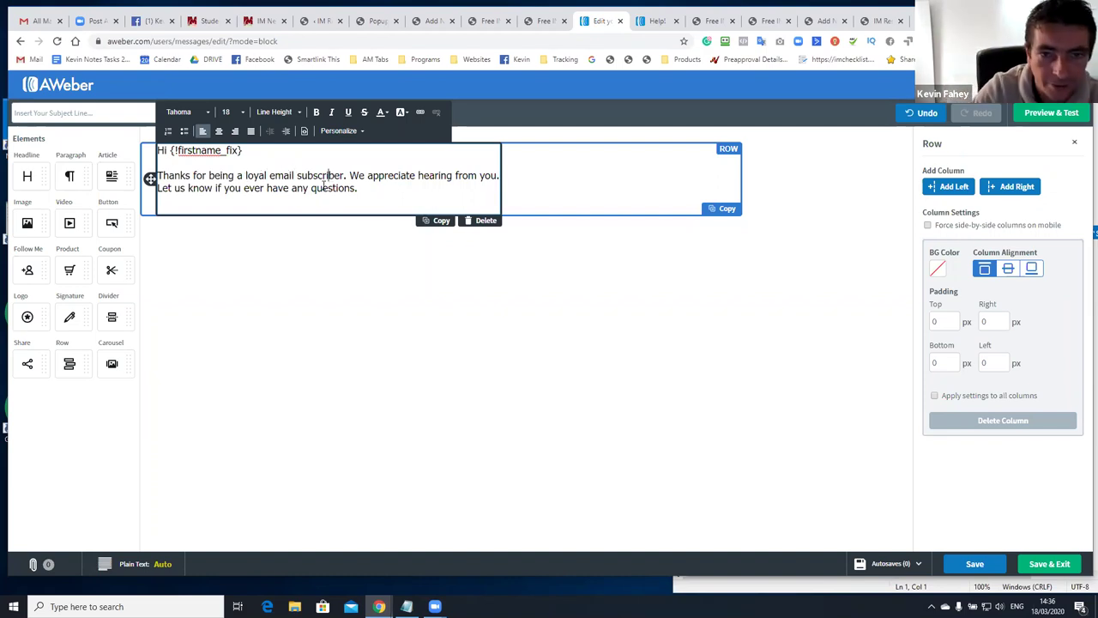
{"action": "left_click", "coordinate": [169, 151]}
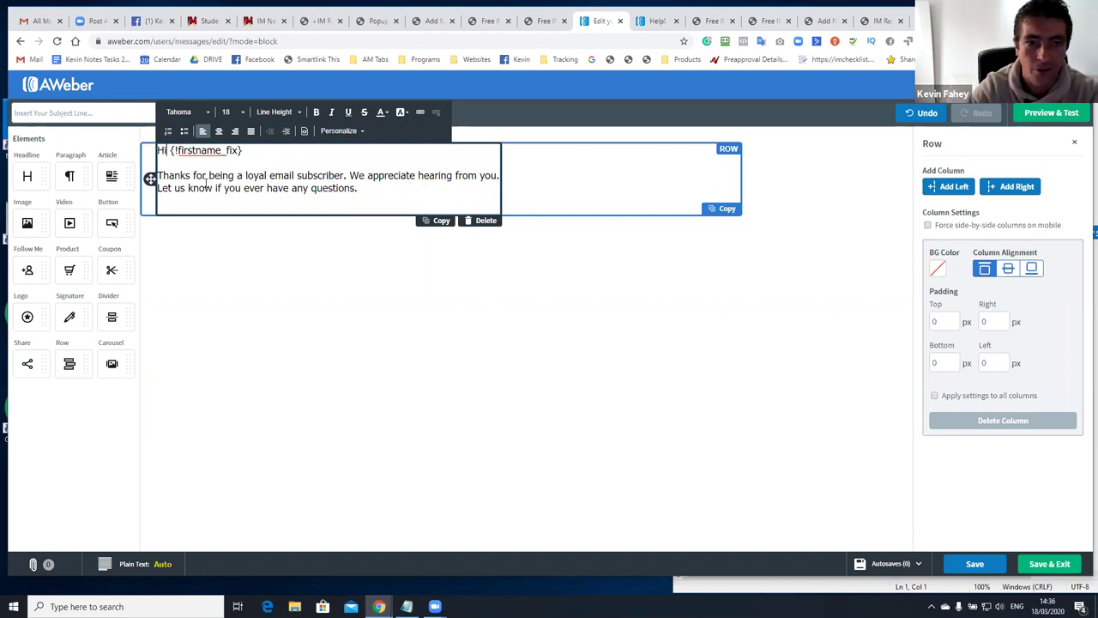
Change the greeting to Hey and add an intro thanking readers for signing up for the free training series
{"action": "key", "text": "BackSpace"}
{"action": "type", "text": "ey"}
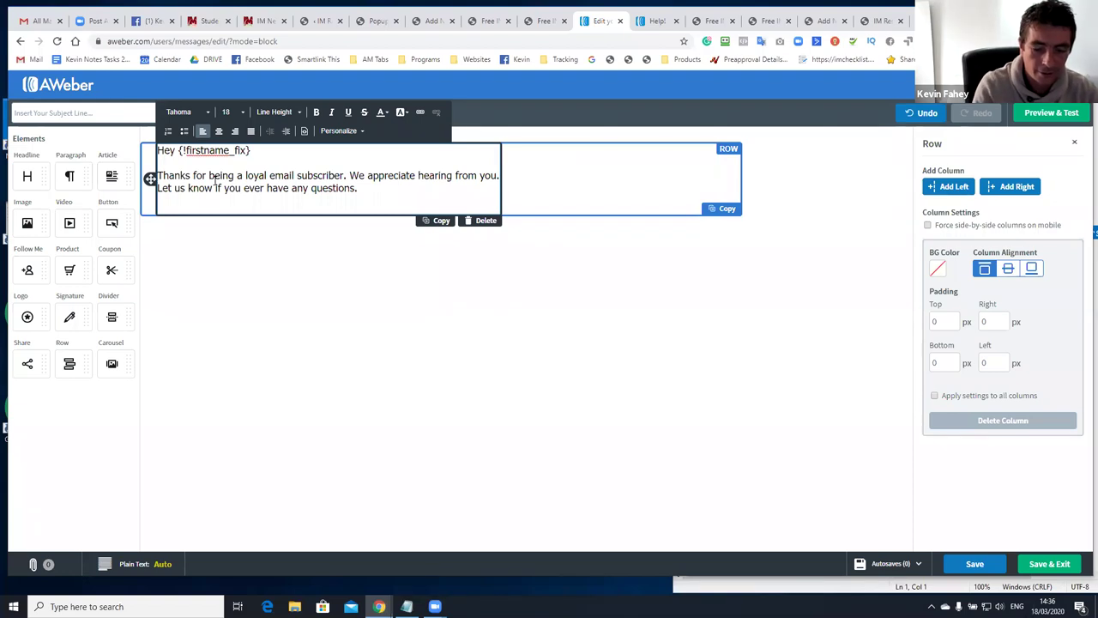
{"action": "type", "text": "H"}
{"action": "key", "text": "BackSpace"}
{"action": "type", "text": "Kevin Fahey herte"}
{"action": "key", "text": "BackSpace"}
{"action": "key", "text": "BackSpace"}
{"action": "key", "text": "BackSpace"}
{"action": "type", "text": "e and I w"}
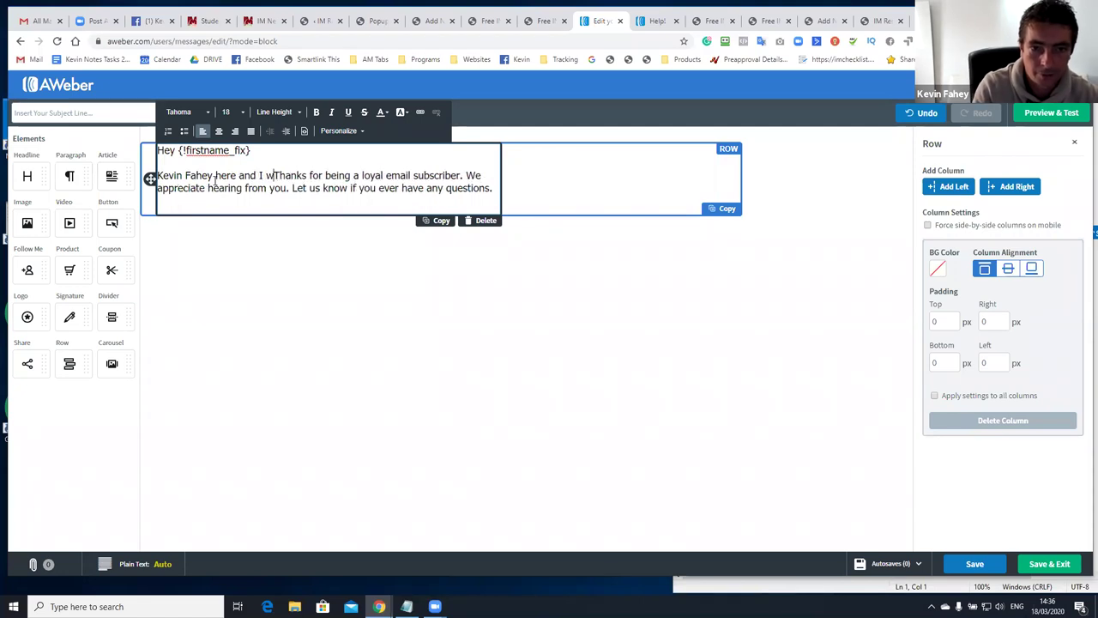
{"action": "type", "text": "ould to"}
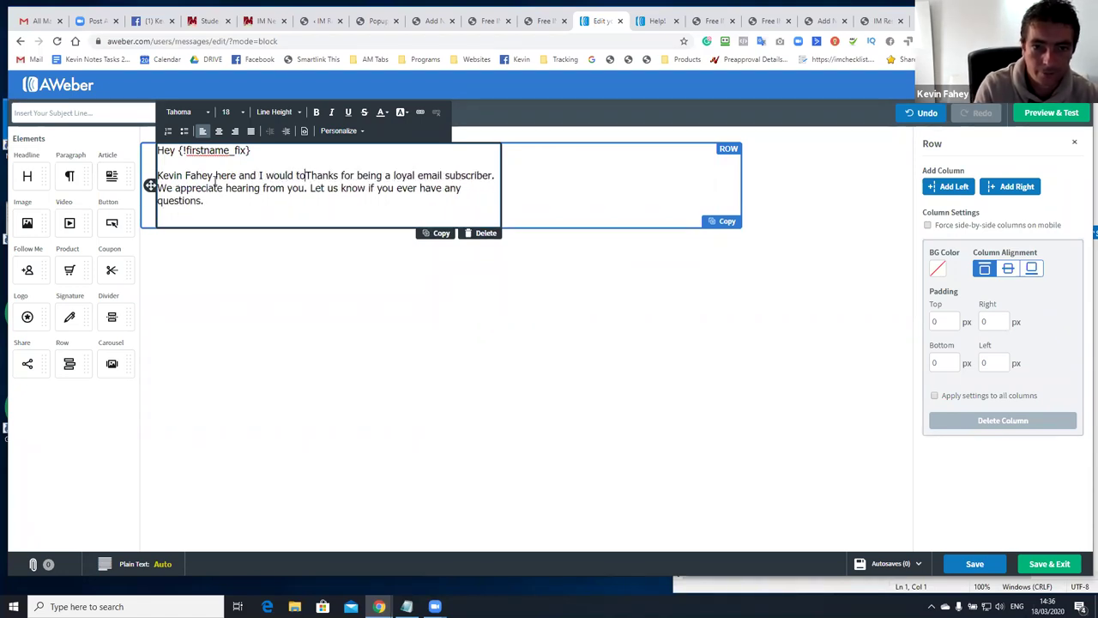
{"action": "type", "text": " thankl you for signing  up for your free training series."}
Add the line 'You can access all the video from this page:'
{"action": "key", "text": "Return"}
{"action": "type", "text": "You can acc"}
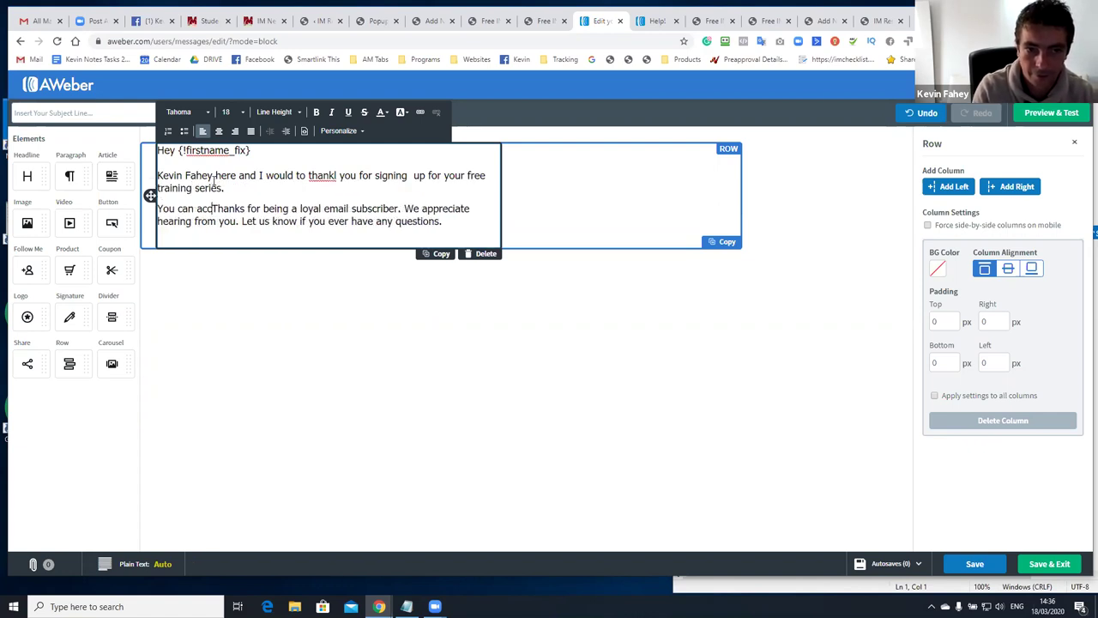
{"action": "type", "text": "ess the dow"}
{"action": "key", "text": "BackSpace"}
{"action": "key", "text": "BackSpace"}
{"action": "key", "text": "BackSpace"}
{"action": "key", "text": "BackSpace"}
{"action": "key", "text": "BackSpace"}
{"action": "key", "text": "BackSpace"}
{"action": "key", "text": "BackSpace"}
{"action": "type", "text": "all the video f"}
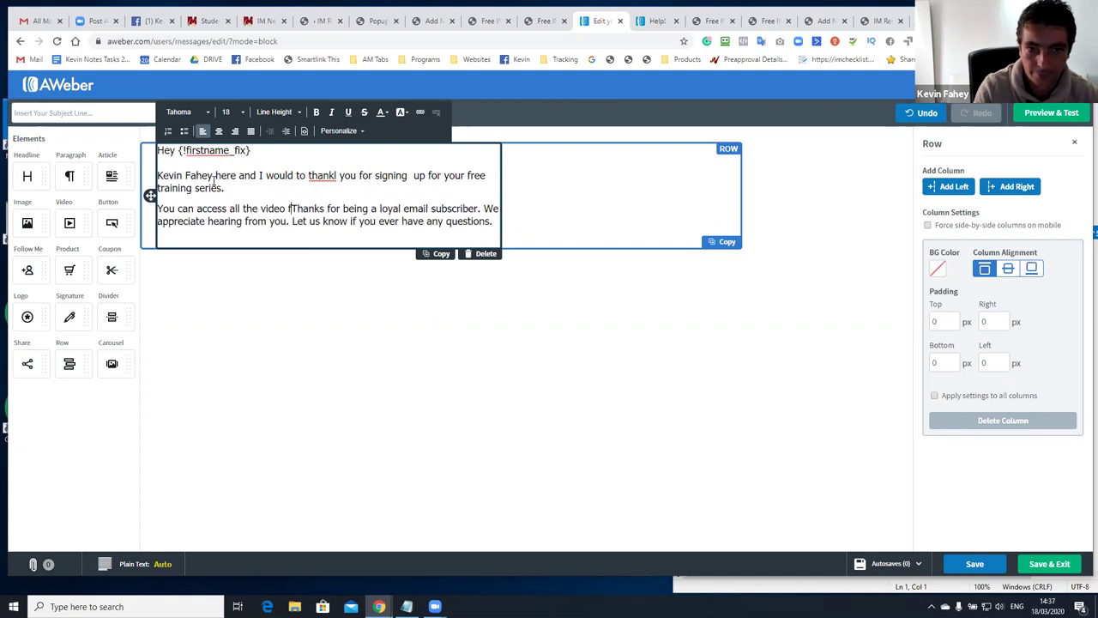
{"action": "type", "text": "rom thsi pag"}
{"action": "key", "text": "BackSpace"}
{"action": "key", "text": "BackSpace"}
{"action": "key", "text": "BackSpace"}
{"action": "key", "text": "BackSpace"}
{"action": "key", "text": "BackSpace"}
{"action": "key", "text": "BackSpace"}
{"action": "type", "text": "is page:"}
Add a paragraph on helping tens of thousands of marketers over 10 years, and fix the 'thankl' typo
{"action": "key", "text": "Return"}
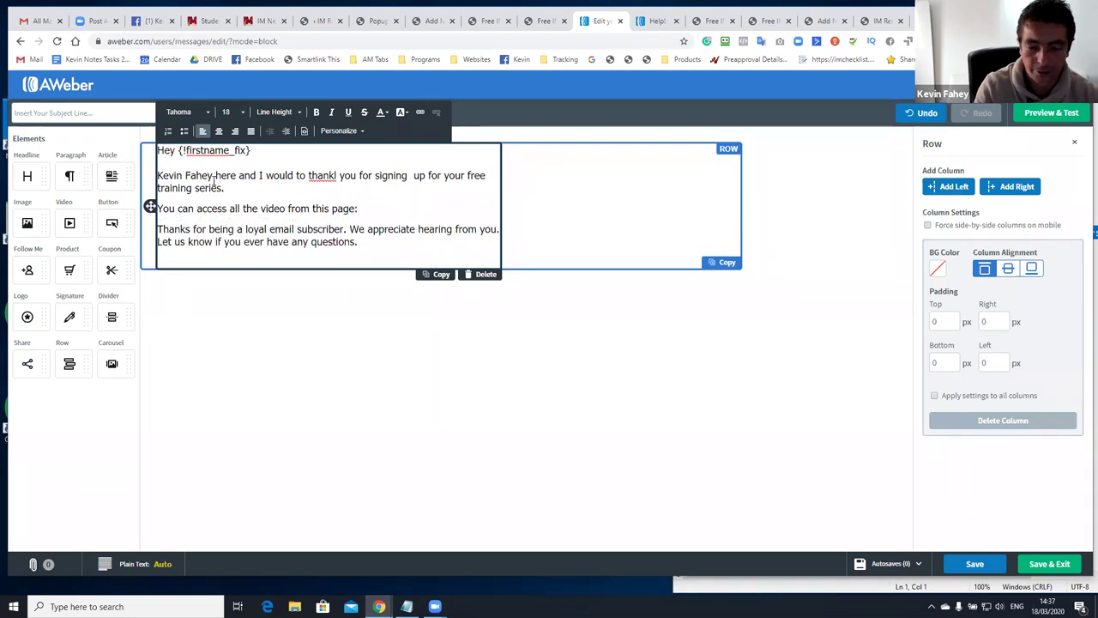
{"action": "type", "text": "I"}
{"action": "key", "text": "BackSpace"}
{"action": "type", "text": "O"}
{"action": "type", "text": "ver the 1"}
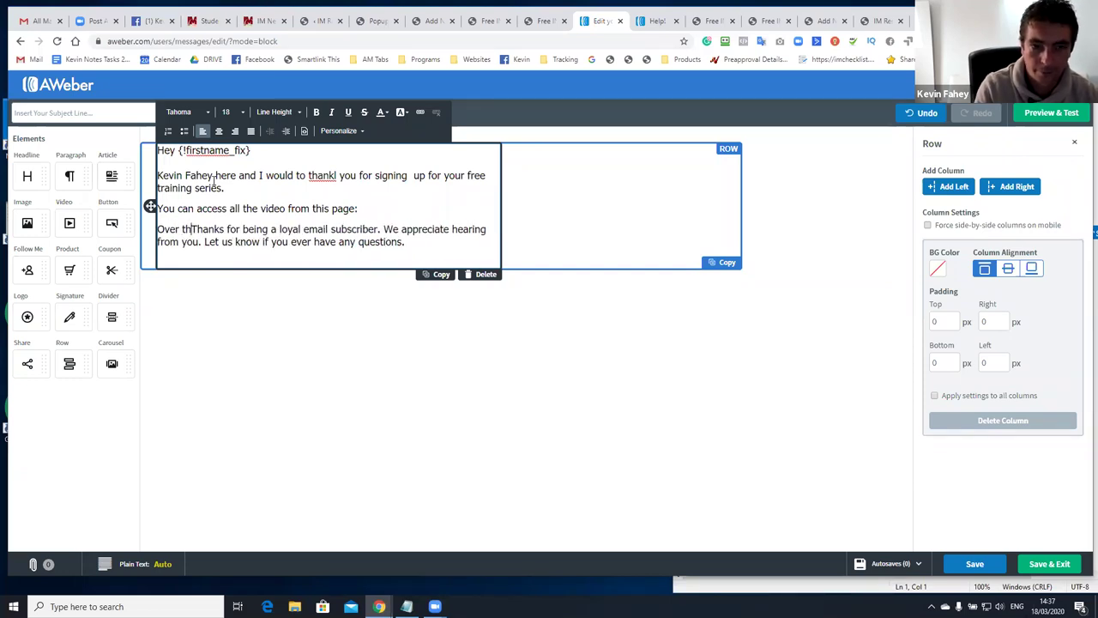
{"action": "type", "text": "0 y"}
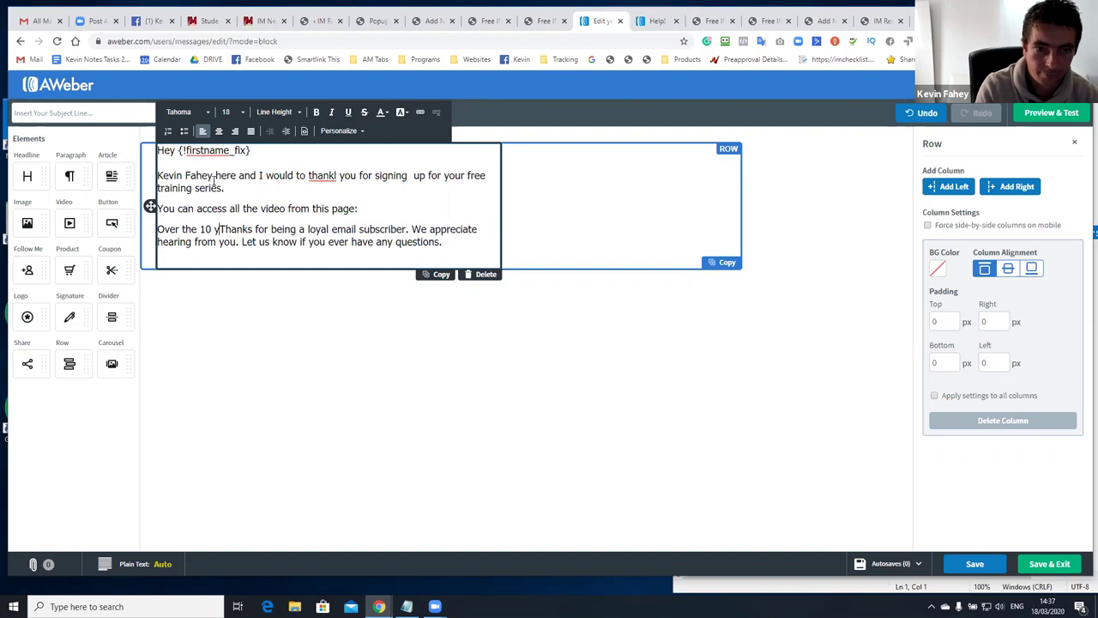
{"action": "type", "text": "ears we'"}
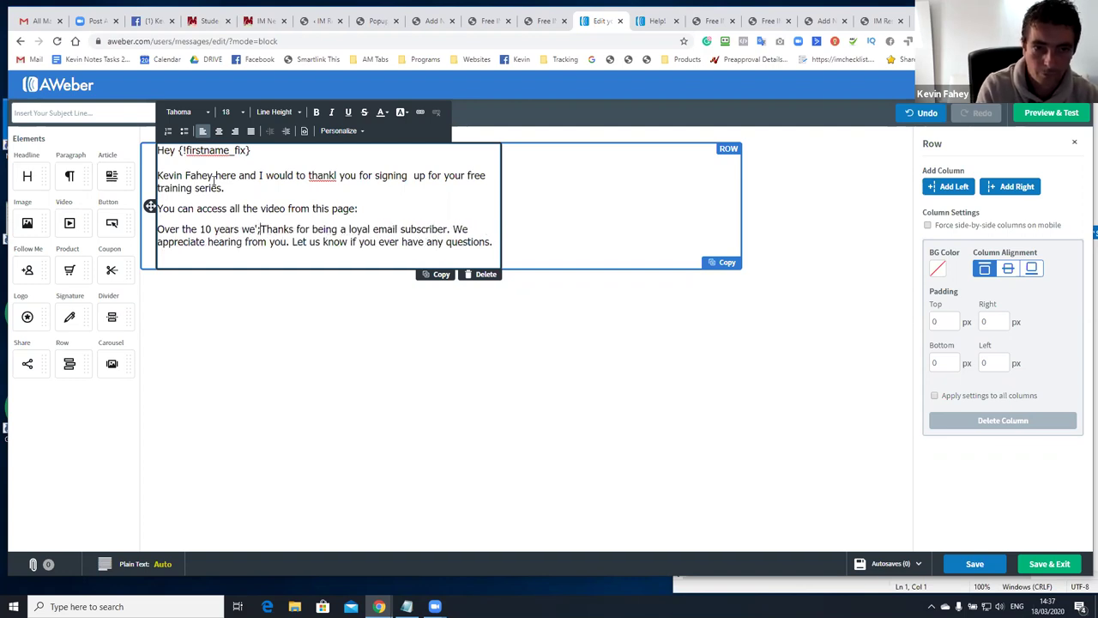
{"action": "type", "text": "ve helped th"}
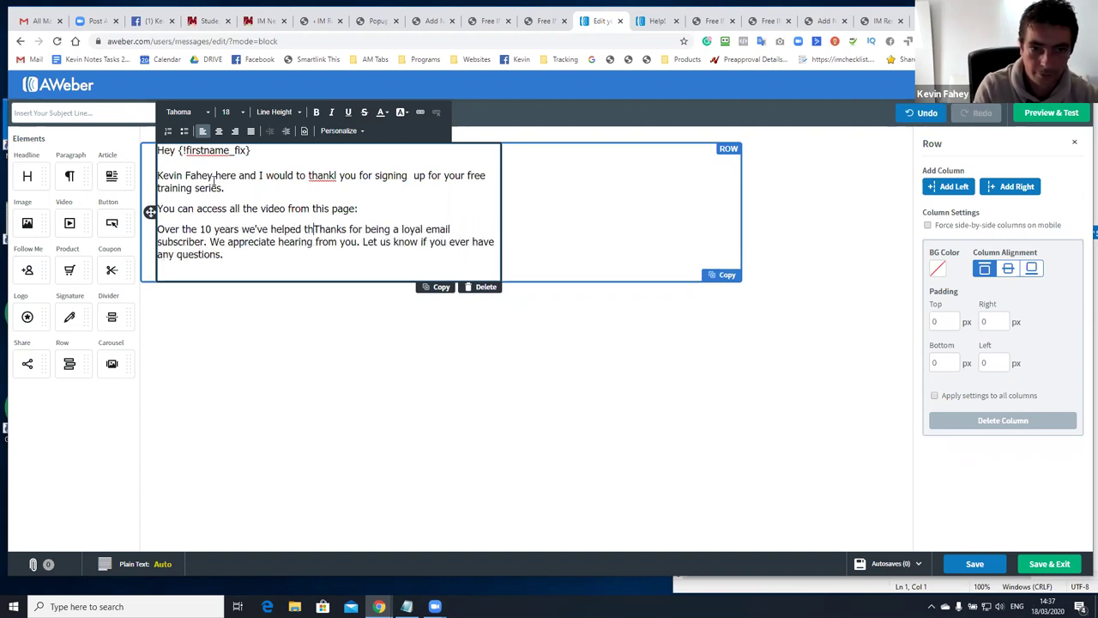
{"action": "type", "text": "ns of thousandso"}
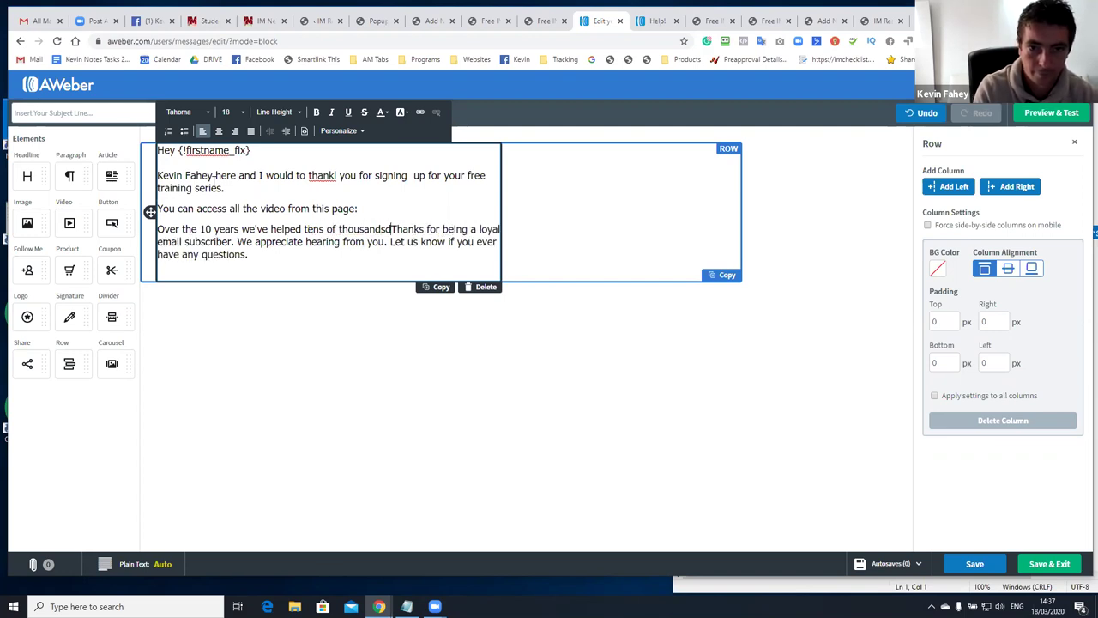
{"action": "type", "text": "of marketers "}
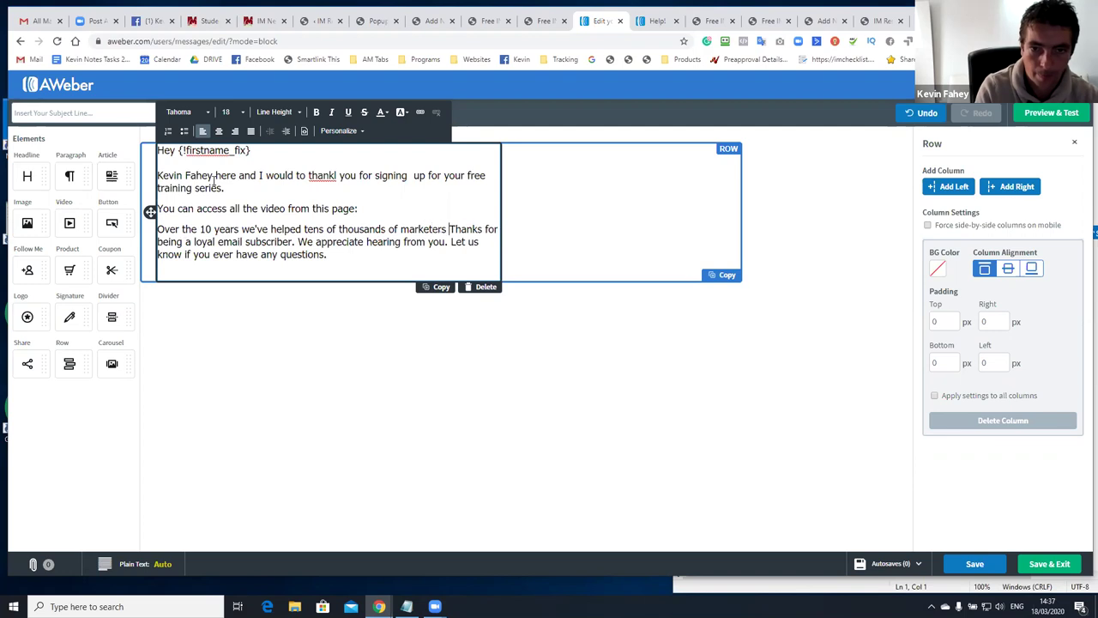
{"action": "type", "text": "s"}
{"action": "key", "text": "BackSpace"}
{"action": "key", "text": "BackSpace"}
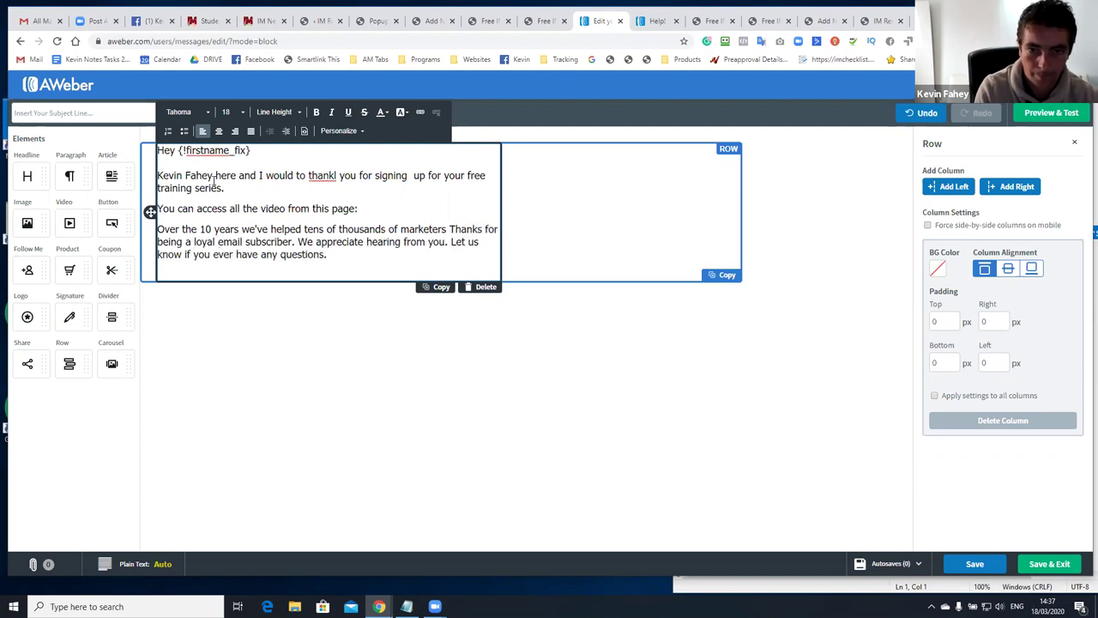
{"action": "type", "text": "ta"}
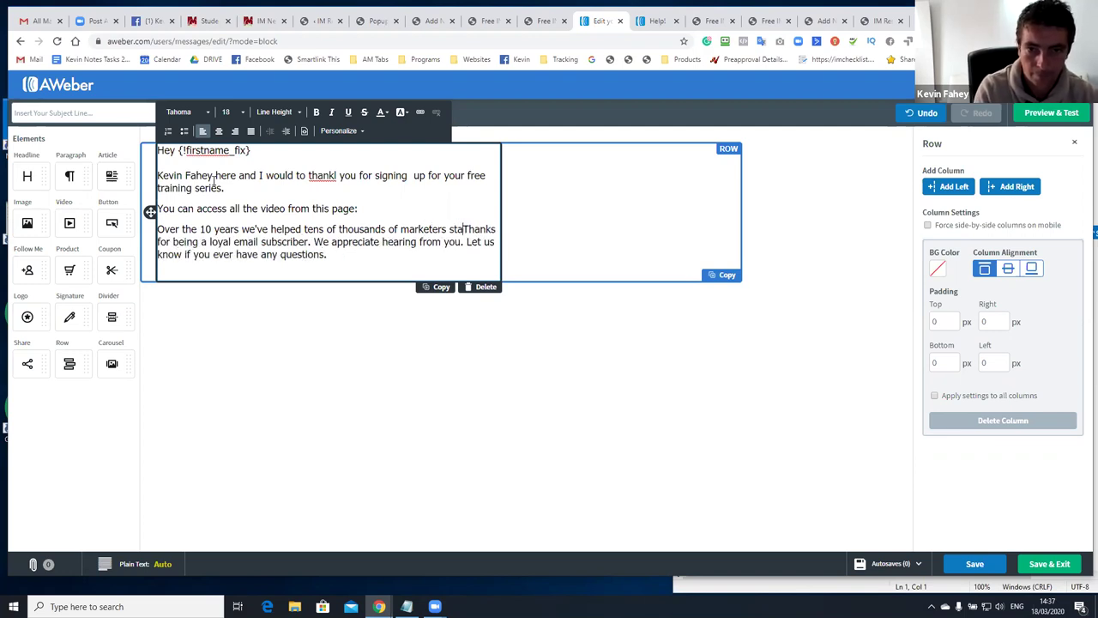
{"action": "type", "text": "rt and scale their business and hope"}
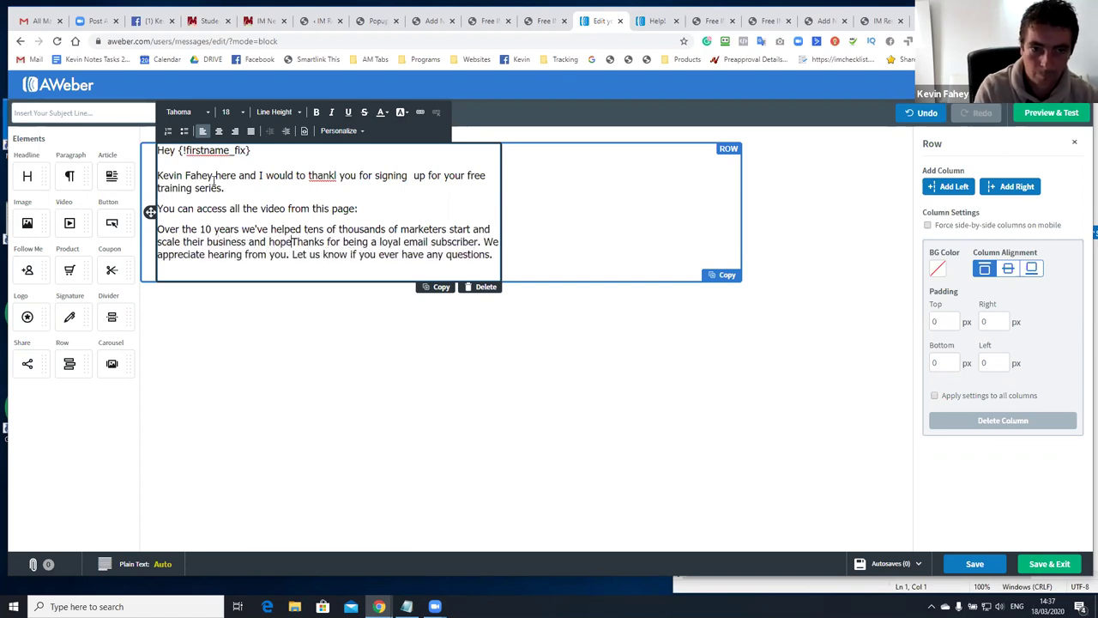
{"action": "type", "text": " to be able to help you."}
{"action": "key", "text": "Return"}
{"action": "key", "text": "Return"}
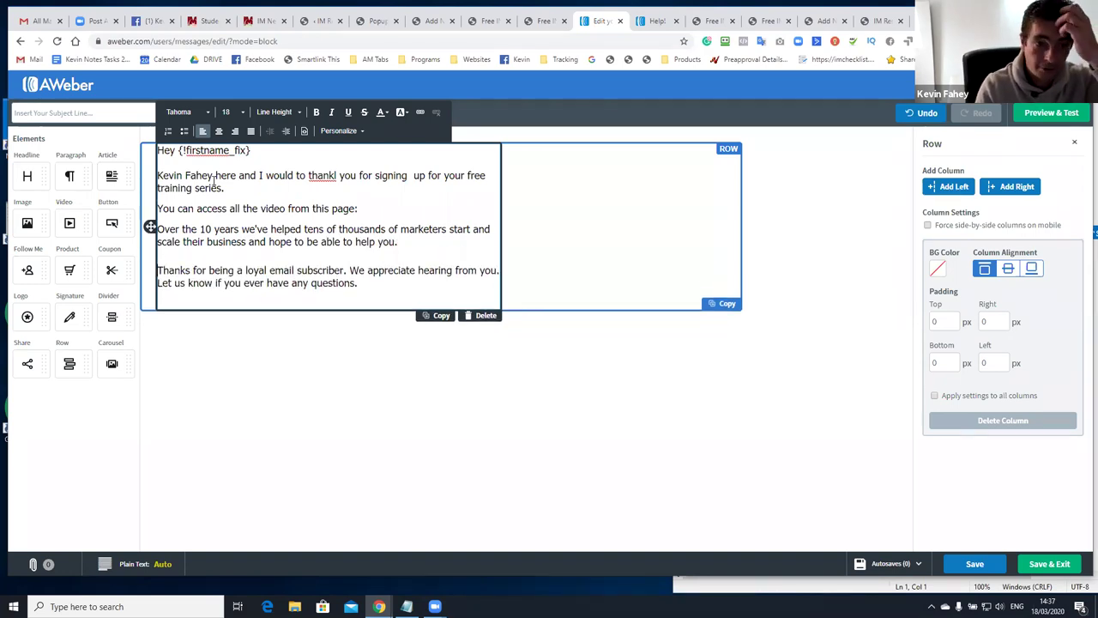
{"action": "left_click", "coordinate": [337, 175]}
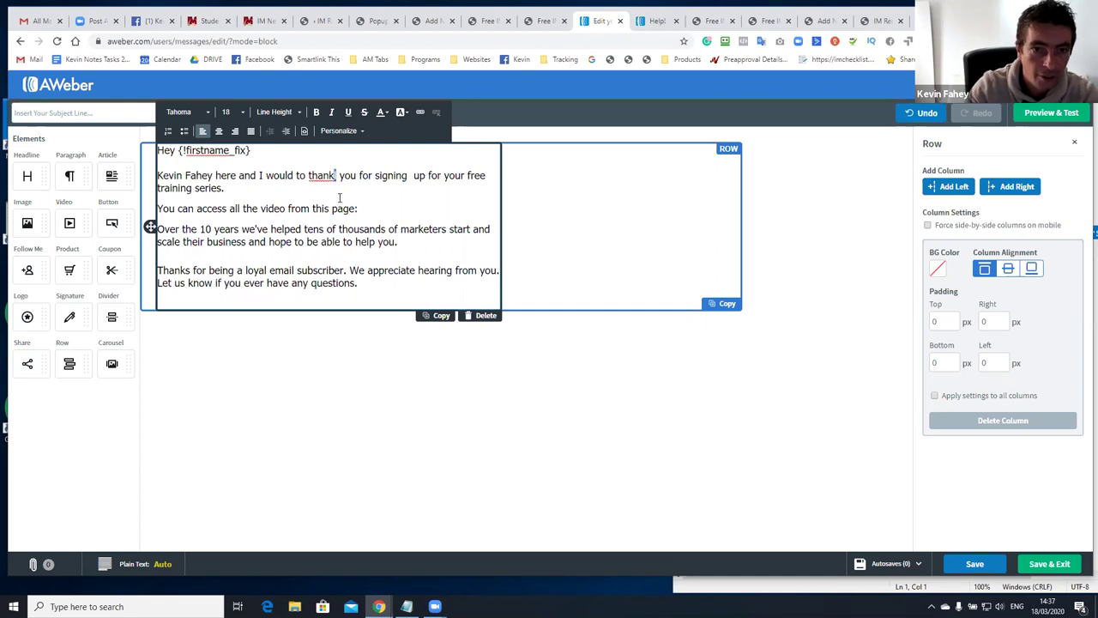
{"action": "key", "text": "Delete"}
{"action": "left_click", "coordinate": [374, 208]}
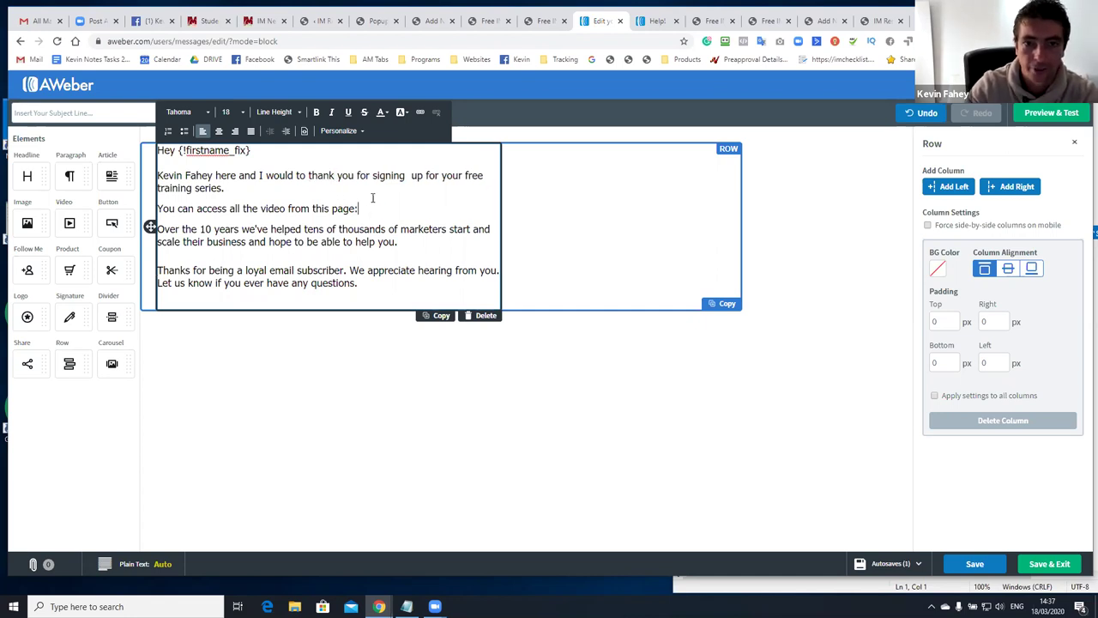
Copy the web address of the thank-you page preview
{"action": "left_click", "coordinate": [541, 21]}
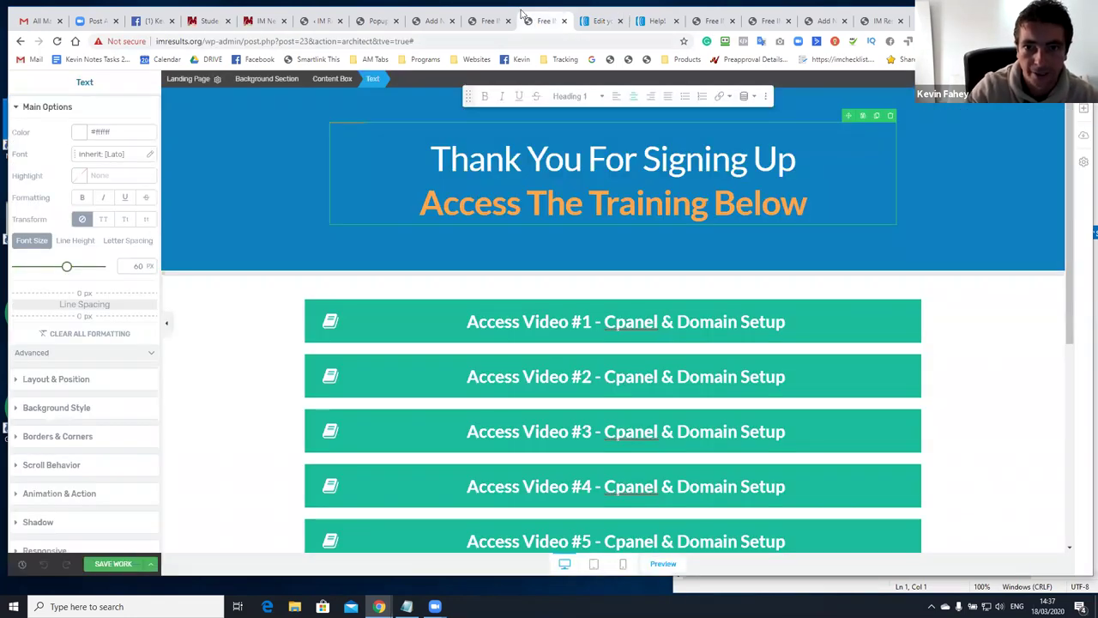
{"action": "key", "text": "ctrl+l"}
{"action": "type", "text": "IM Newbie Free Training Webinars"}
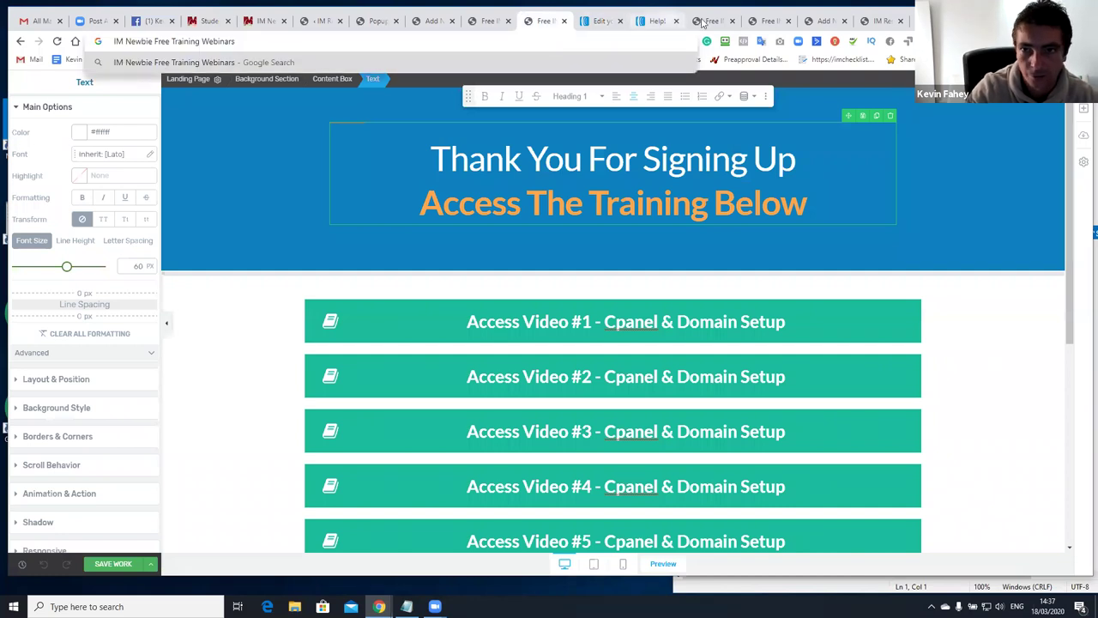
{"action": "left_click", "coordinate": [702, 21]}
{"action": "left_click", "coordinate": [566, 40]}
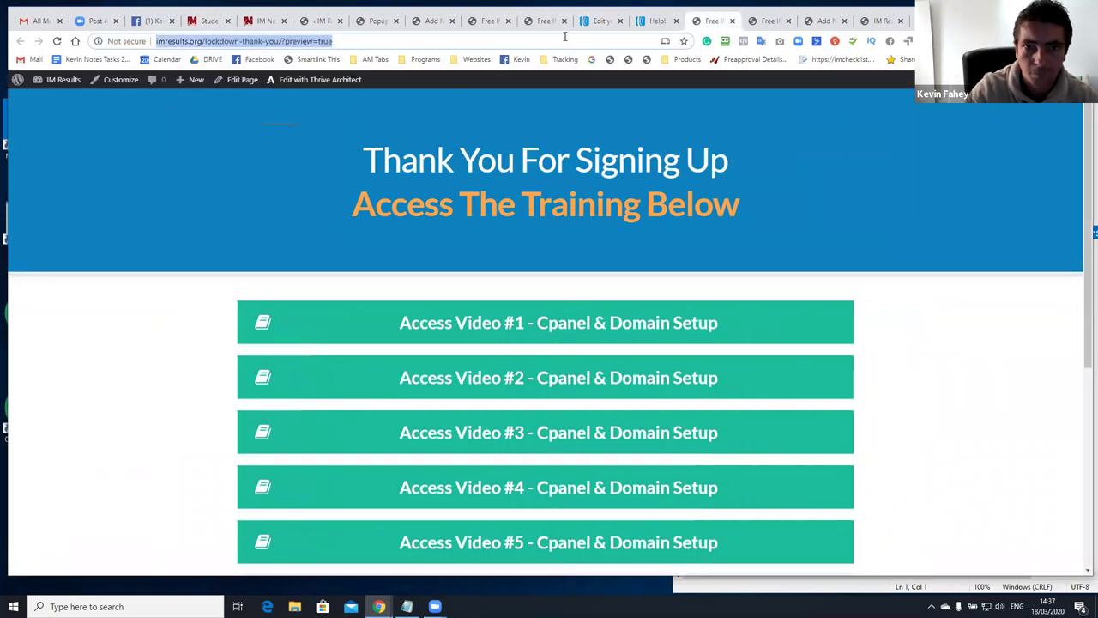
Paste the thank-you page address into the AWeber email under the access sentence
{"action": "left_click", "coordinate": [600, 22]}
{"action": "left_click", "coordinate": [299, 215]}
{"action": "type", "text": "http://imresults.org/lockdown-thank-you/?preview=1"}
Remove the preview suffix from the pasted address and turn it into a link
{"action": "key", "text": "BackSpace"}
{"action": "key", "text": "BackSpace"}
{"action": "key", "text": "BackSpace"}
{"action": "key", "text": "BackSpace"}
{"action": "key", "text": "BackSpace"}
{"action": "key", "text": "BackSpace"}
{"action": "key", "text": "BackSpace"}
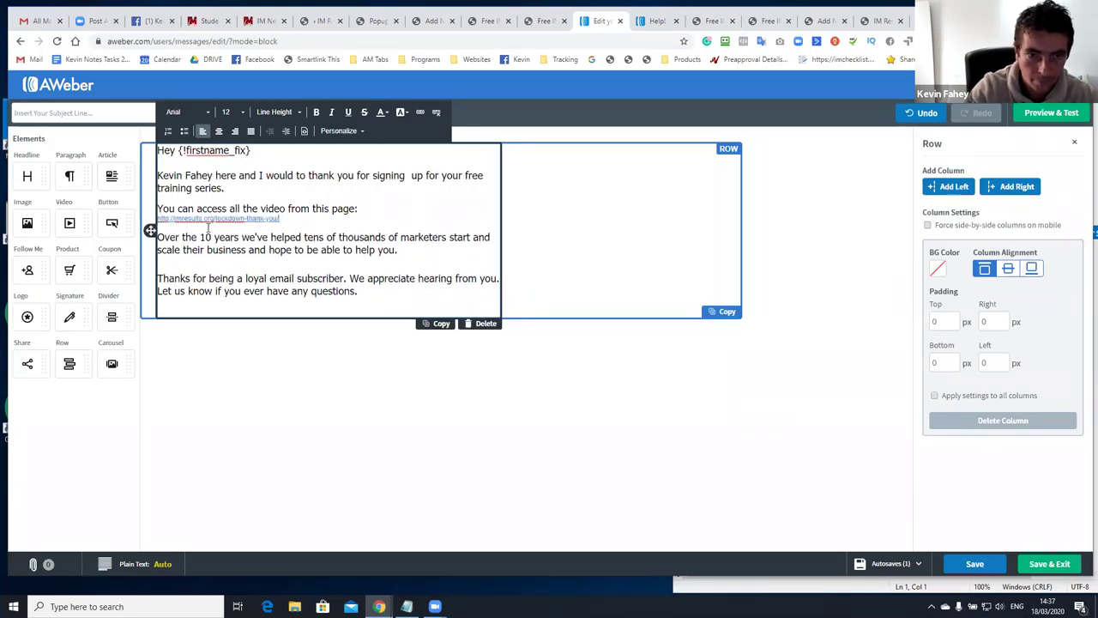
{"action": "left_click_drag", "start_coordinate": [289, 220], "coordinate": [157, 221]}
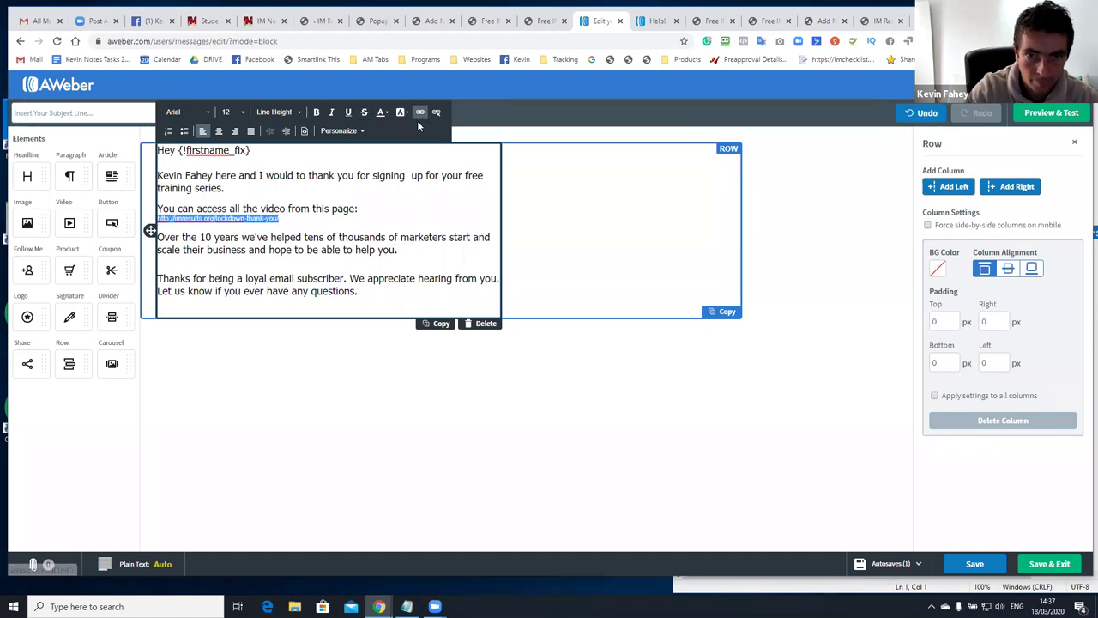
{"action": "left_click", "coordinate": [420, 112]}
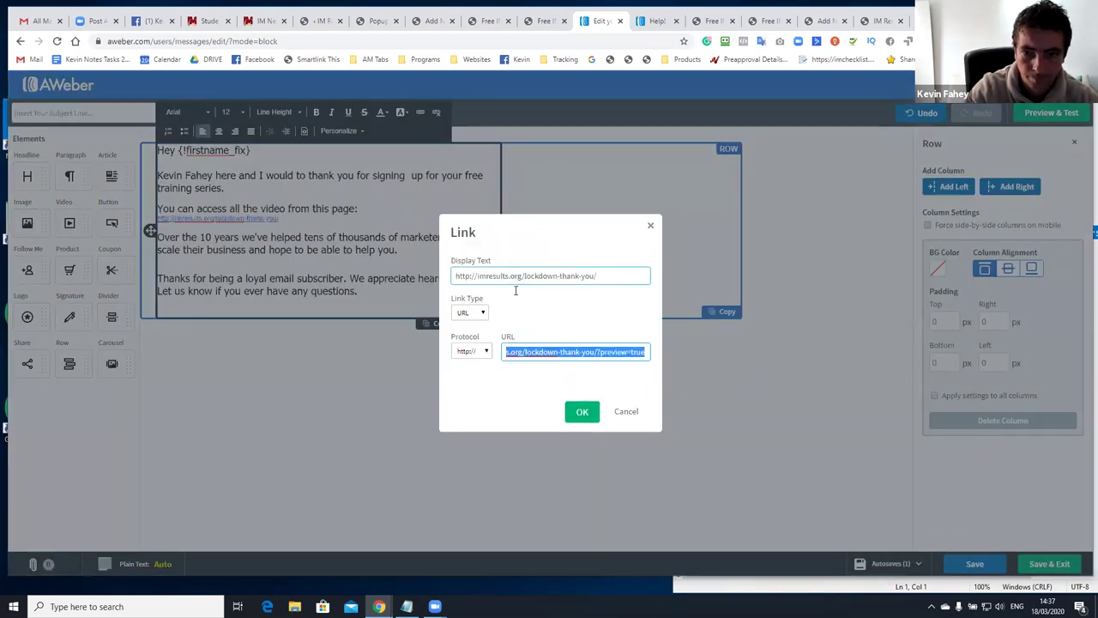
{"action": "left_click", "coordinate": [515, 283]}
{"action": "left_click", "coordinate": [583, 413]}
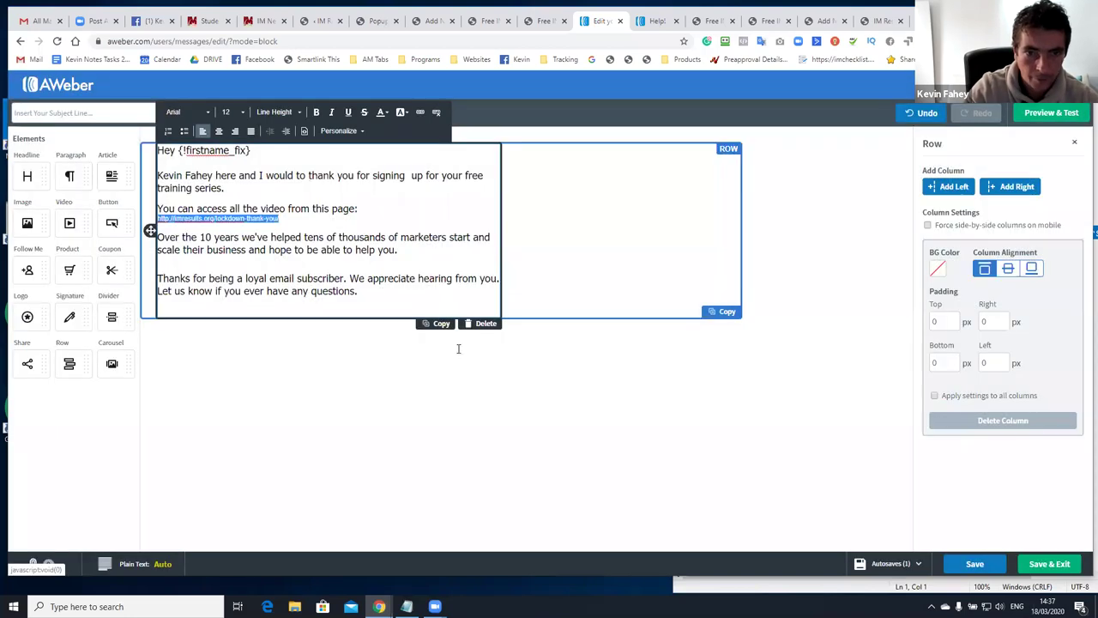
Add a paragraph announcing upcoming tips and bonuses and asking readers to whitelist the email address
{"action": "left_click", "coordinate": [408, 252]}
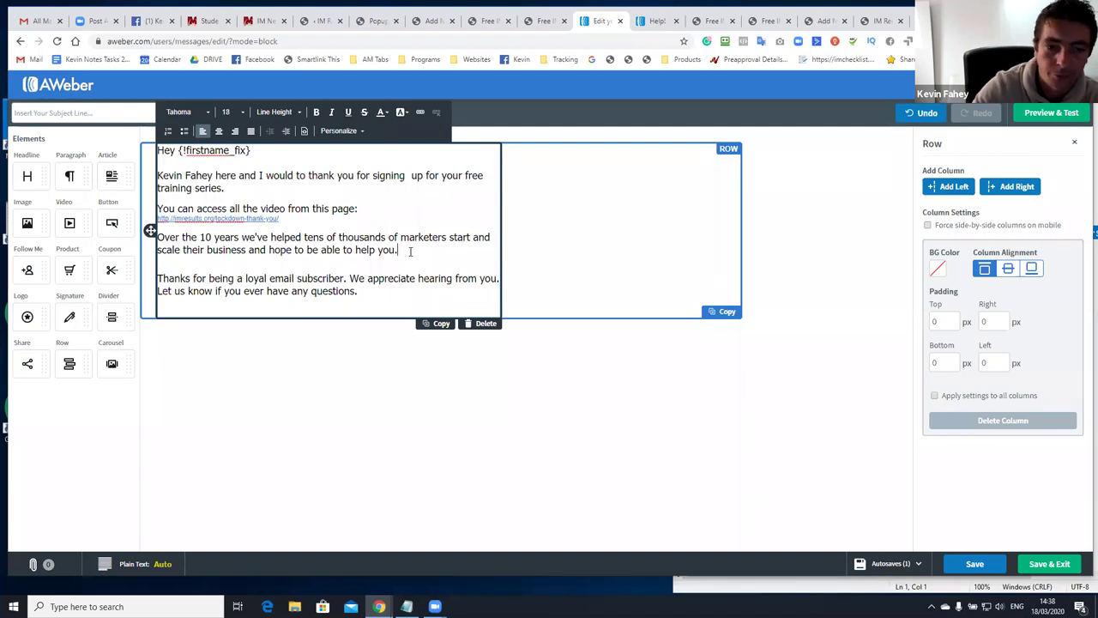
{"action": "key", "text": "Return"}
{"action": "type", "text": "Over"}
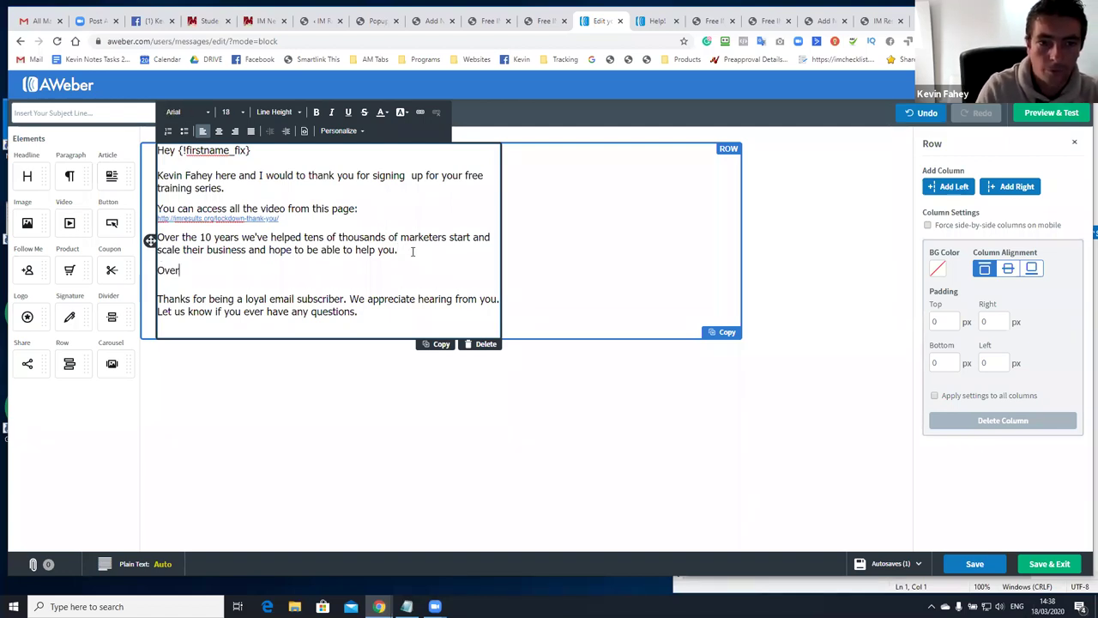
{"action": "type", "text": " the next few "}
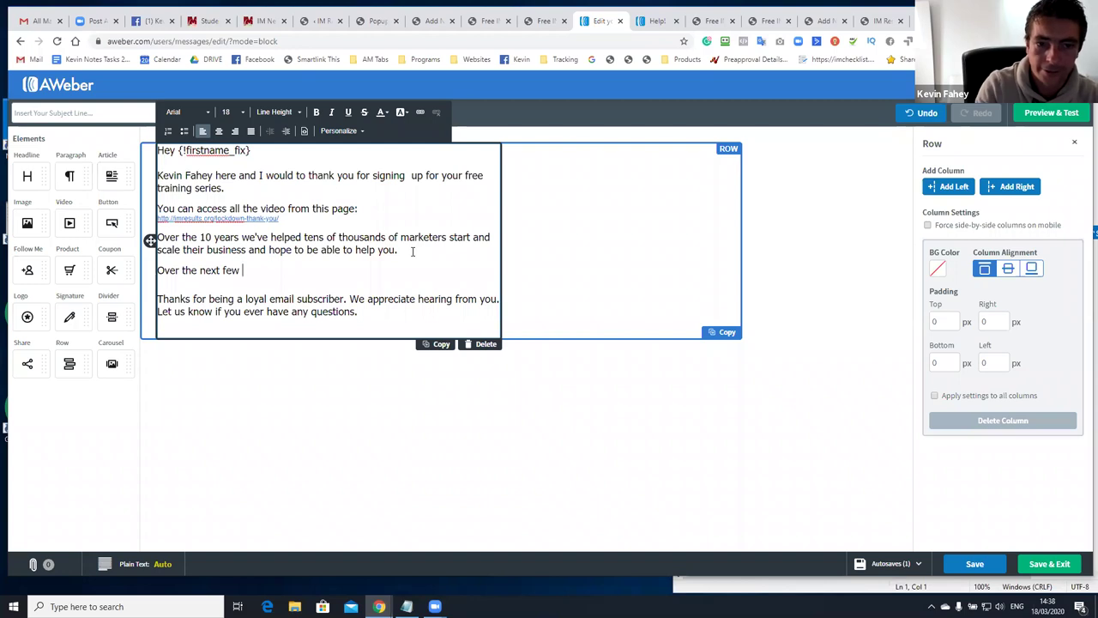
{"action": "type", "text": "days I'll be send "}
{"action": "type", "text": "ing you some "}
{"action": "type", "text": "tpi"}
{"action": "type", "text": "ips and bonusesa. P"}
{"action": "key", "text": "BackSpace"}
{"action": "key", "text": "BackSpace"}
{"action": "key", "text": "BackSpace"}
{"action": "type", "text": "Ple"}
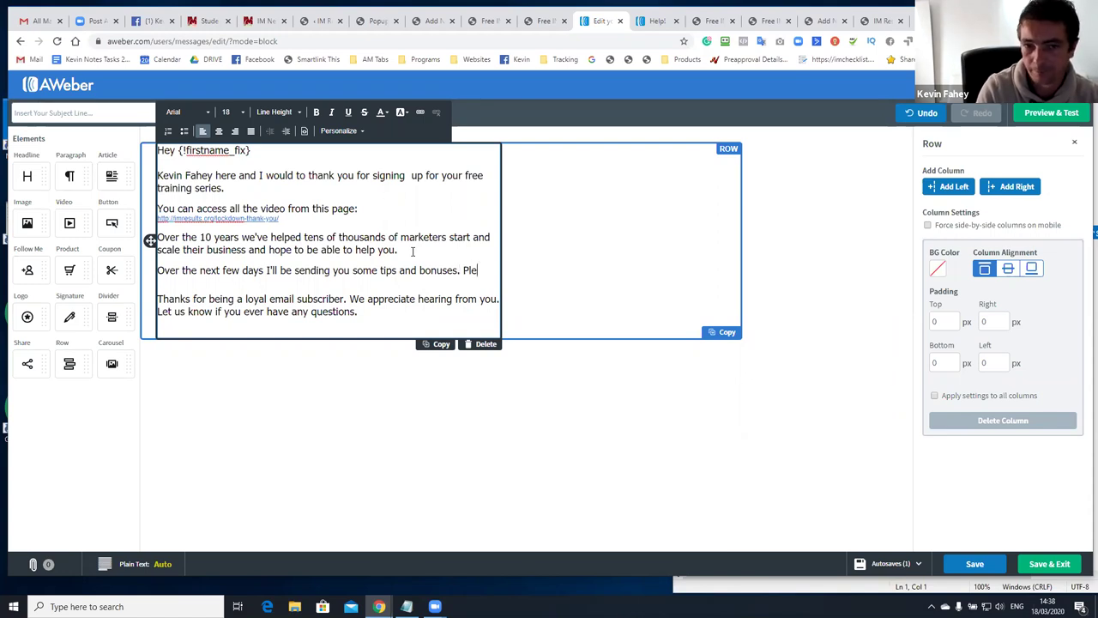
{"action": "type", "text": "ase whitelist our "}
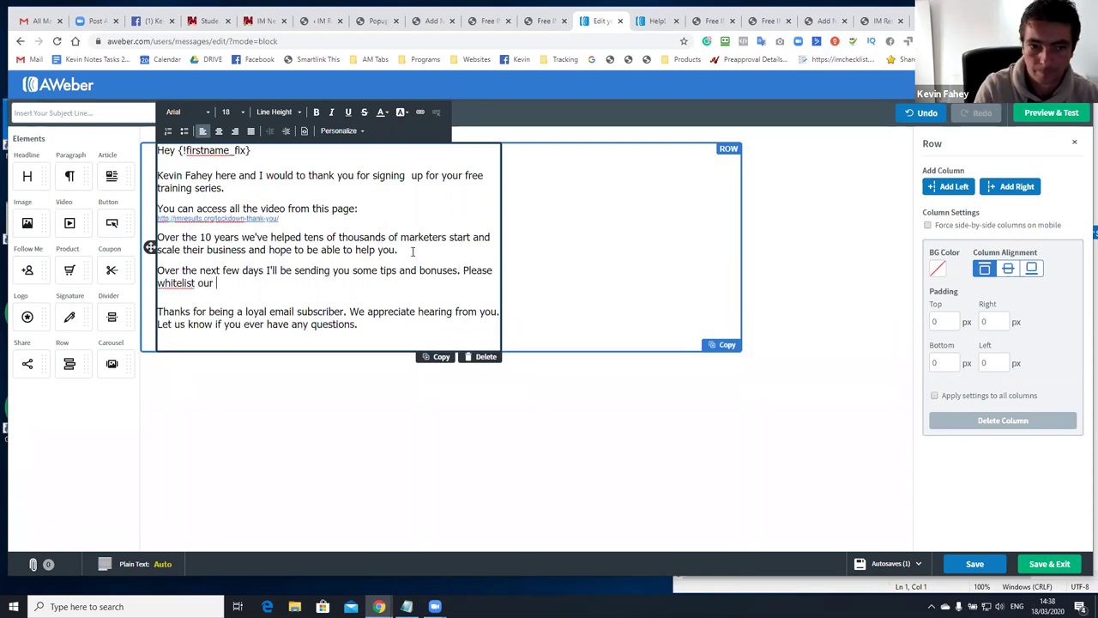
{"action": "type", "text": "email adddres to ensuire"}
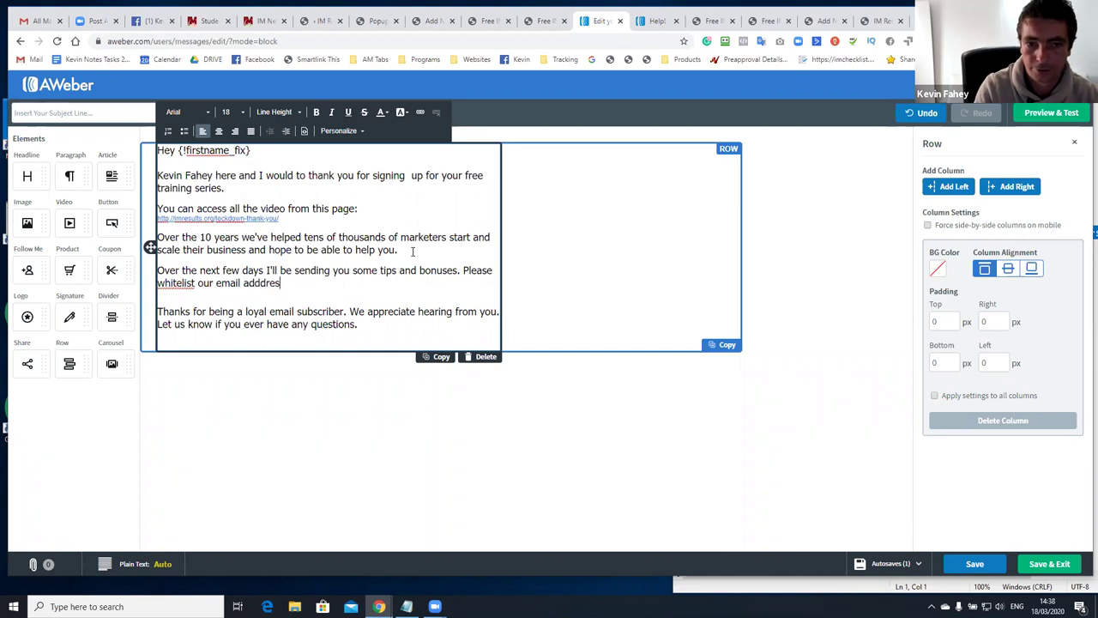
{"action": "key", "text": "BackSpace"}
{"action": "key", "text": "BackSpace"}
{"action": "key", "text": "BackSpace"}
{"action": "key", "text": "BackSpace"}
{"action": "type", "text": "re the get training."}
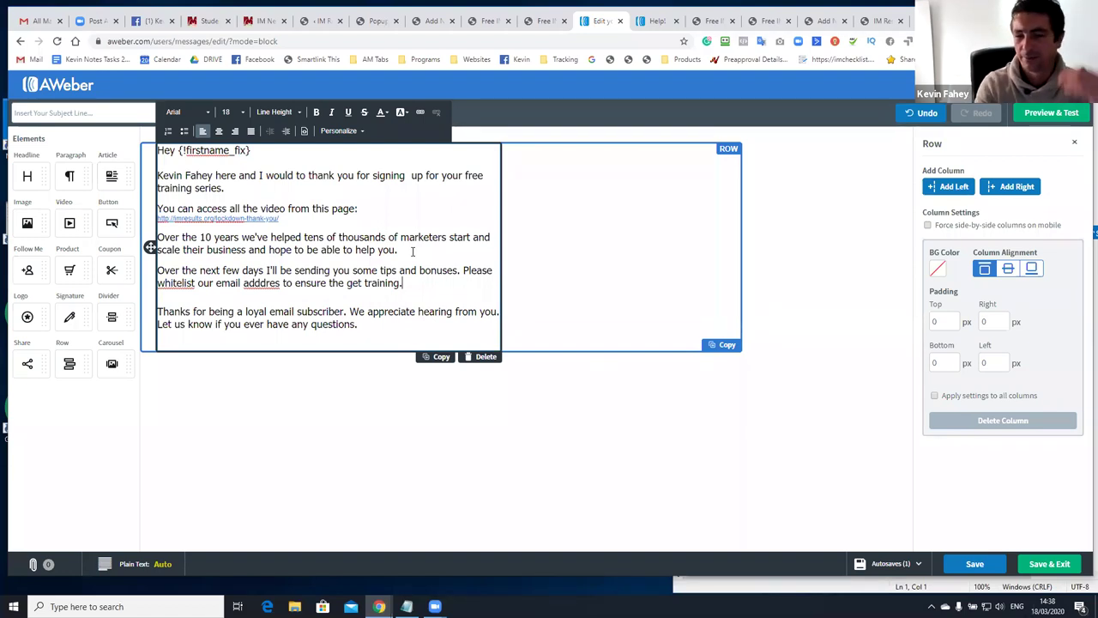
{"action": "type", "text": "."}
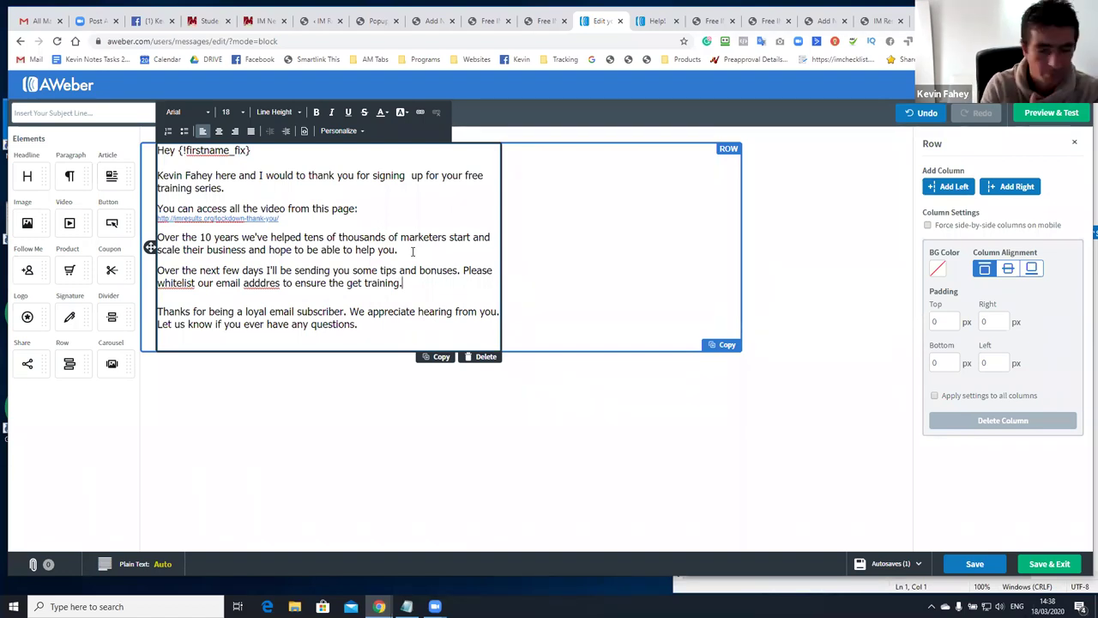
Sign off with 'To Your Success,' and the sender's name, deleting the loyal-subscriber paragraph
{"action": "key", "text": "Return"}
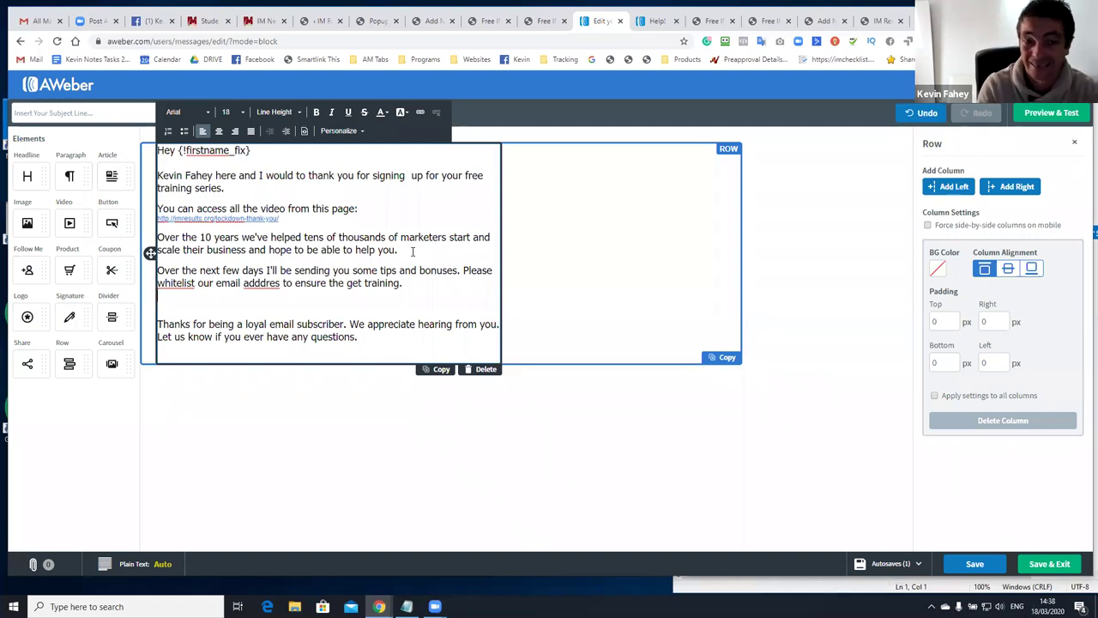
{"action": "key", "text": "Return"}
{"action": "type", "text": "To Your Success,"}
{"action": "key", "text": "Return"}
{"action": "type", "text": "Kevion"}
{"action": "key", "text": "BackSpace"}
{"action": "key", "text": "BackSpace"}
{"action": "key", "text": "BackSpace"}
{"action": "type", "text": "n Fahey"}
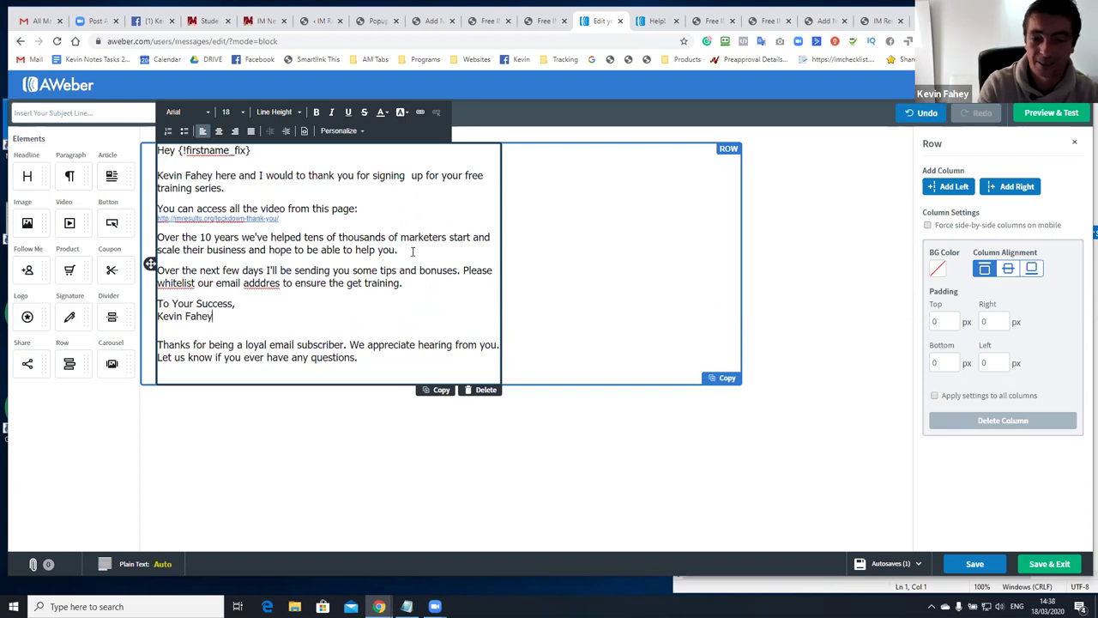
{"action": "key", "text": "shift+Down"}
{"action": "key", "text": "shift+Down"}
{"action": "key", "text": "shift+Down"}
{"action": "key", "text": "shift+Down"}
{"action": "key", "text": "BackSpace"}
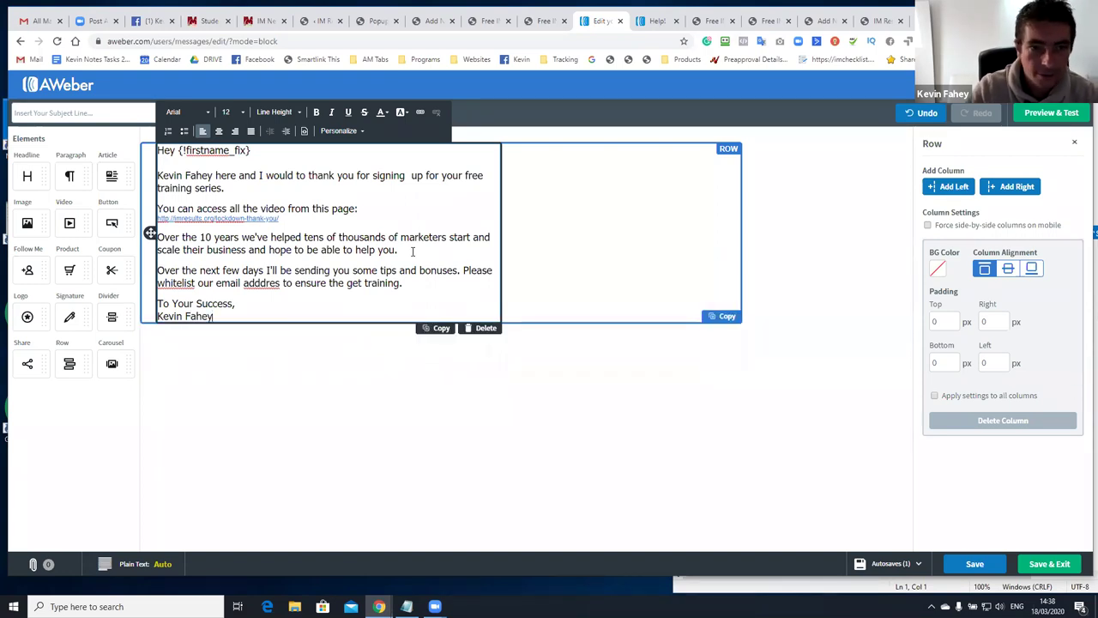
{"action": "key", "text": "ctrl+a"}
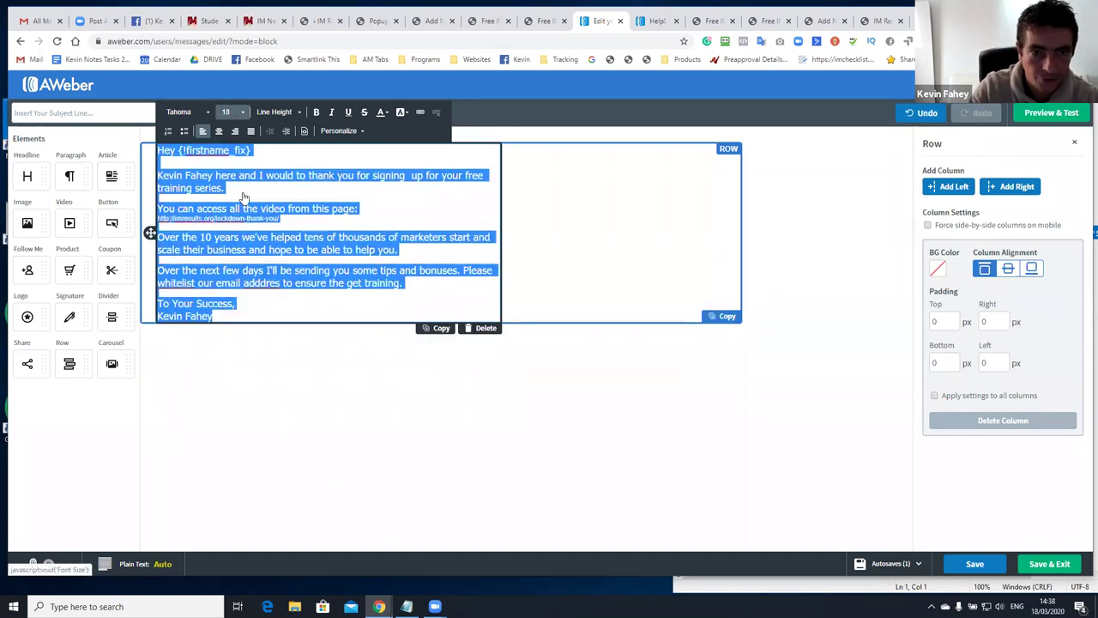
Set the whole email text to Tahoma, size 18
{"action": "left_click", "coordinate": [232, 113]}
{"action": "left_click", "coordinate": [244, 168]}
{"action": "left_click", "coordinate": [185, 112]}
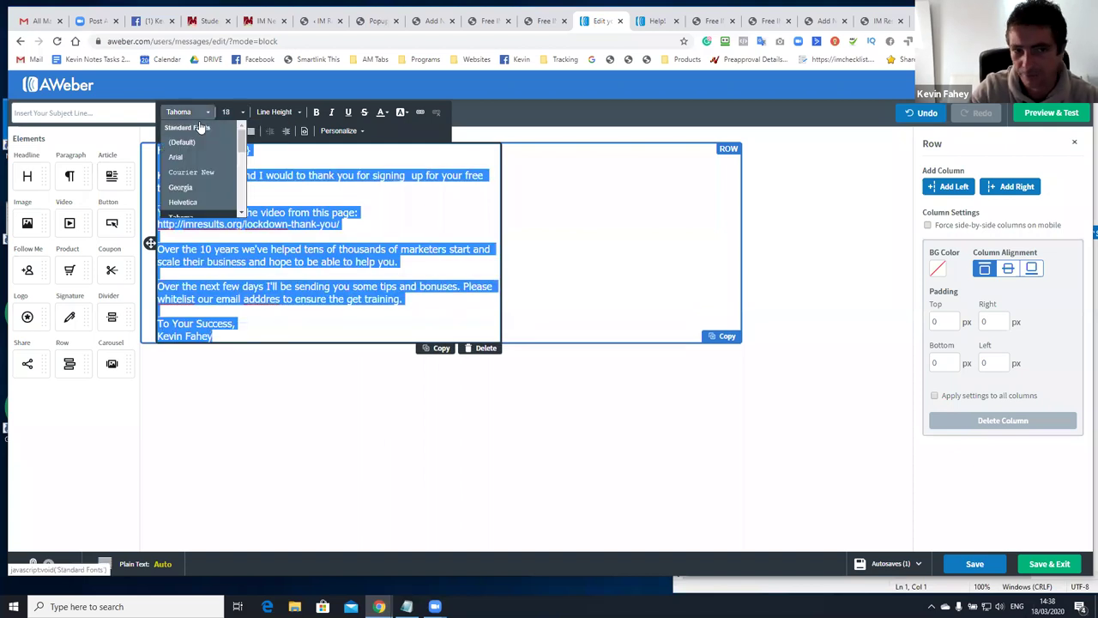
{"action": "left_click", "coordinate": [210, 211]}
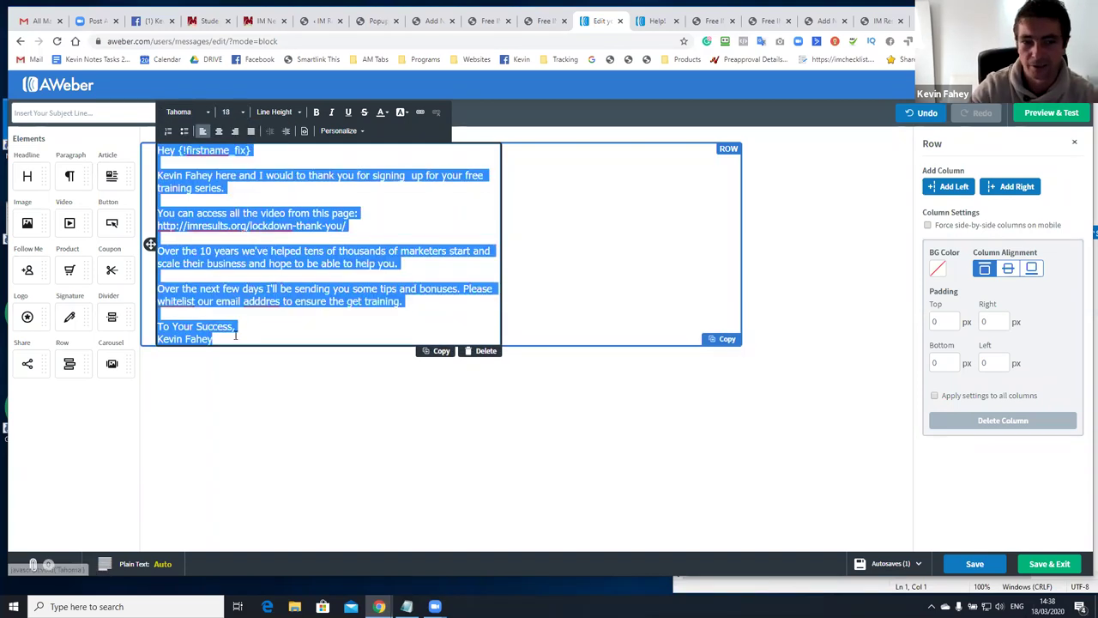
{"action": "left_click", "coordinate": [234, 327]}
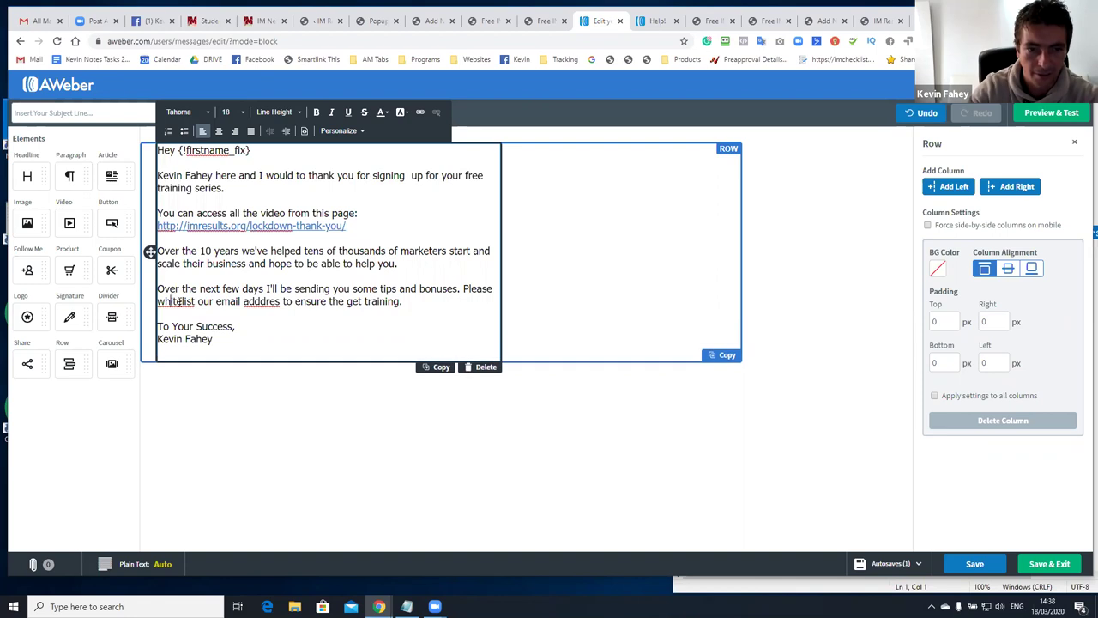
Correct 'white-list' and 'address', remove the double space in 'signing up', and change 'video' to 'videos'
{"action": "right_click", "coordinate": [179, 302]}
{"action": "left_click", "coordinate": [211, 324]}
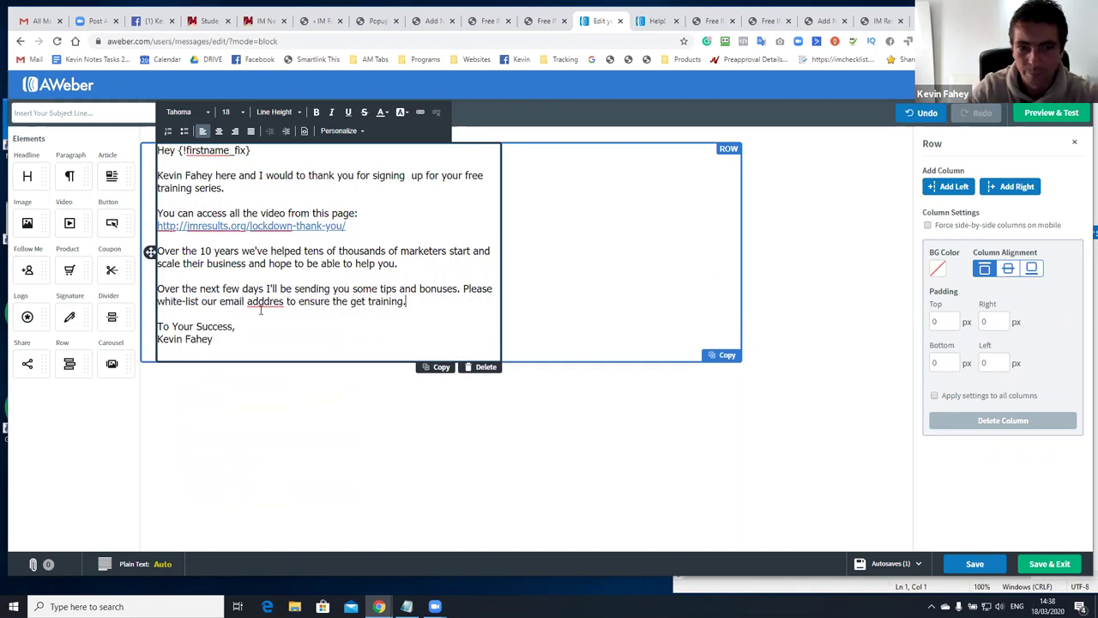
{"action": "right_click", "coordinate": [265, 305]}
{"action": "left_click", "coordinate": [290, 314]}
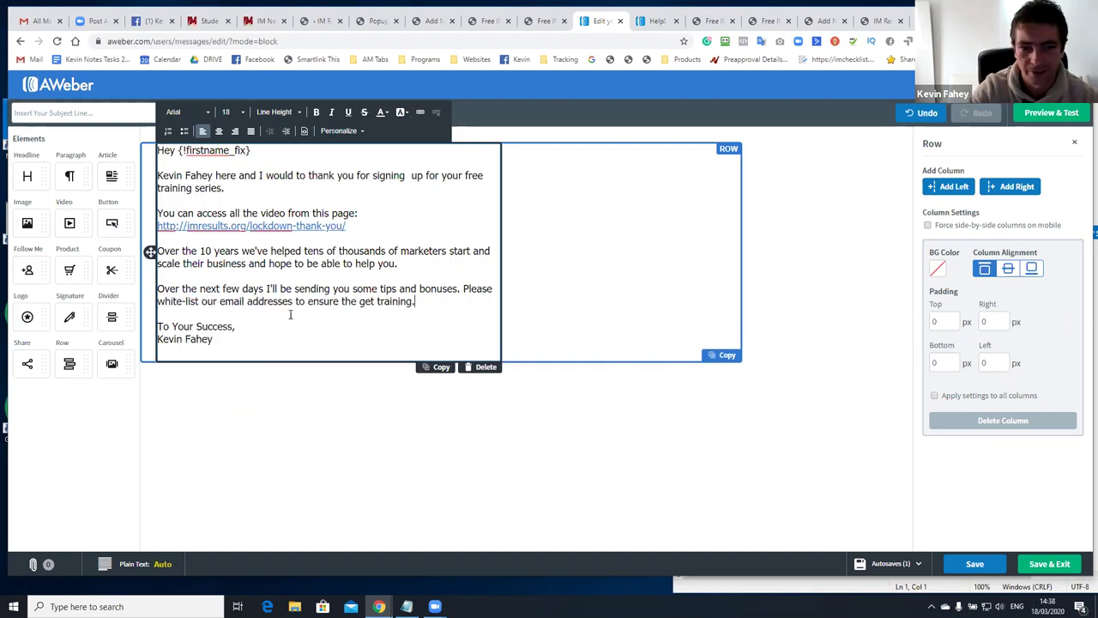
{"action": "key", "text": "BackSpace"}
{"action": "key", "text": "BackSpace"}
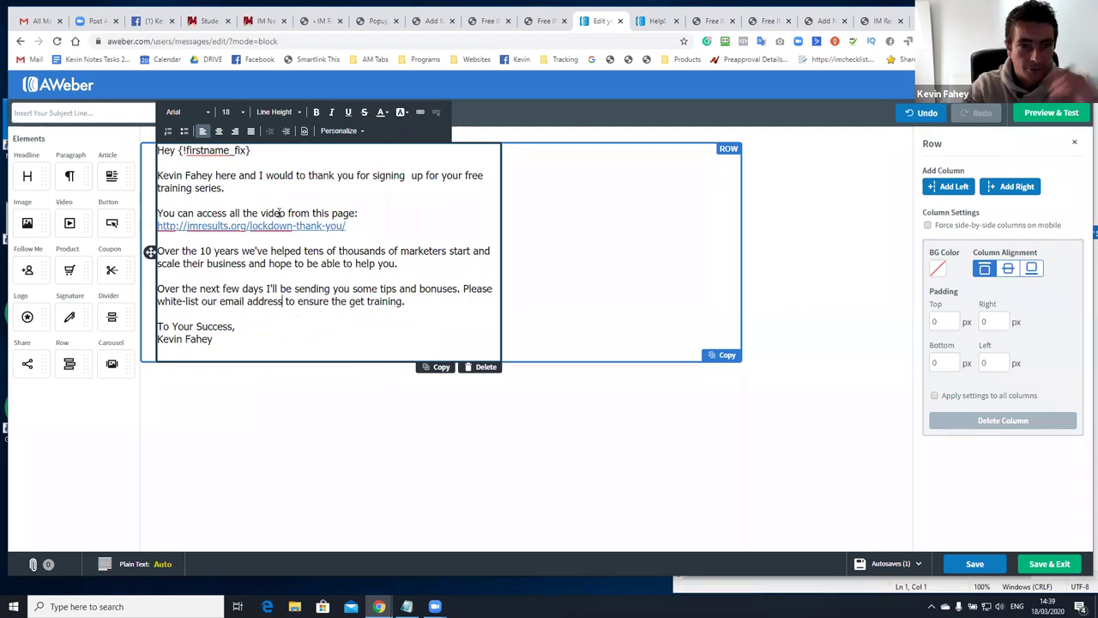
{"action": "left_click", "coordinate": [409, 176]}
{"action": "key", "text": "BackSpace"}
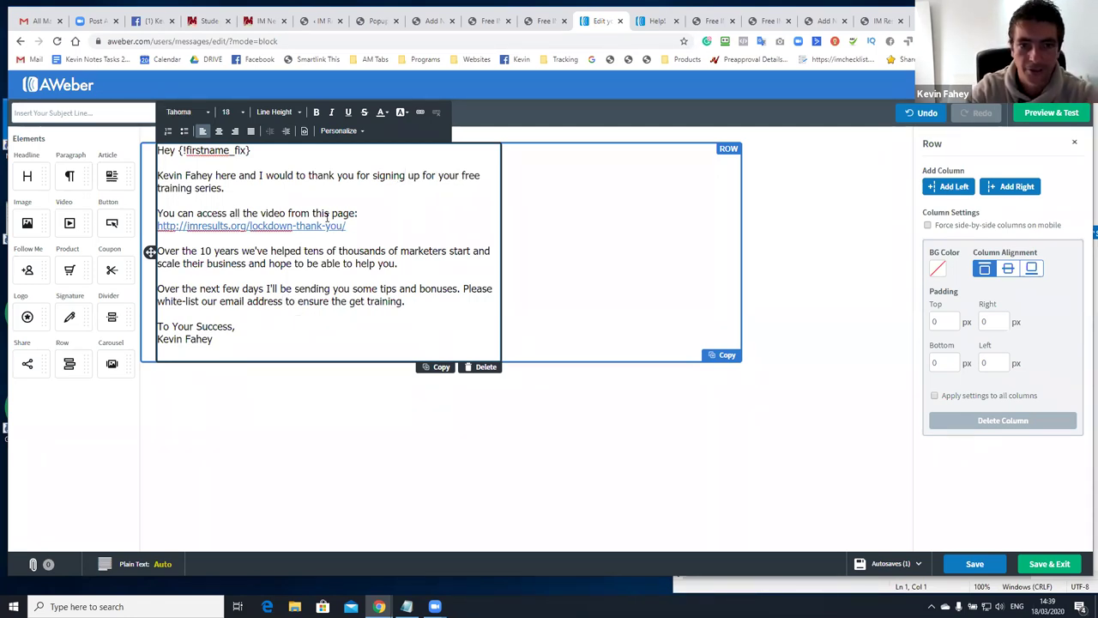
{"action": "left_click", "coordinate": [286, 213]}
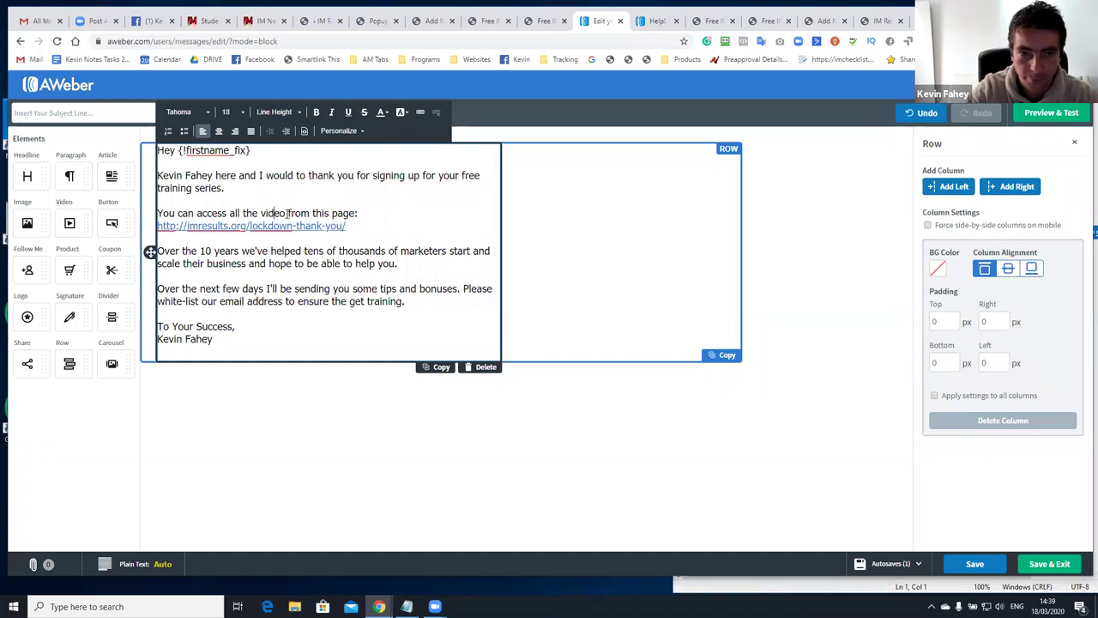
{"action": "type", "text": "s"}
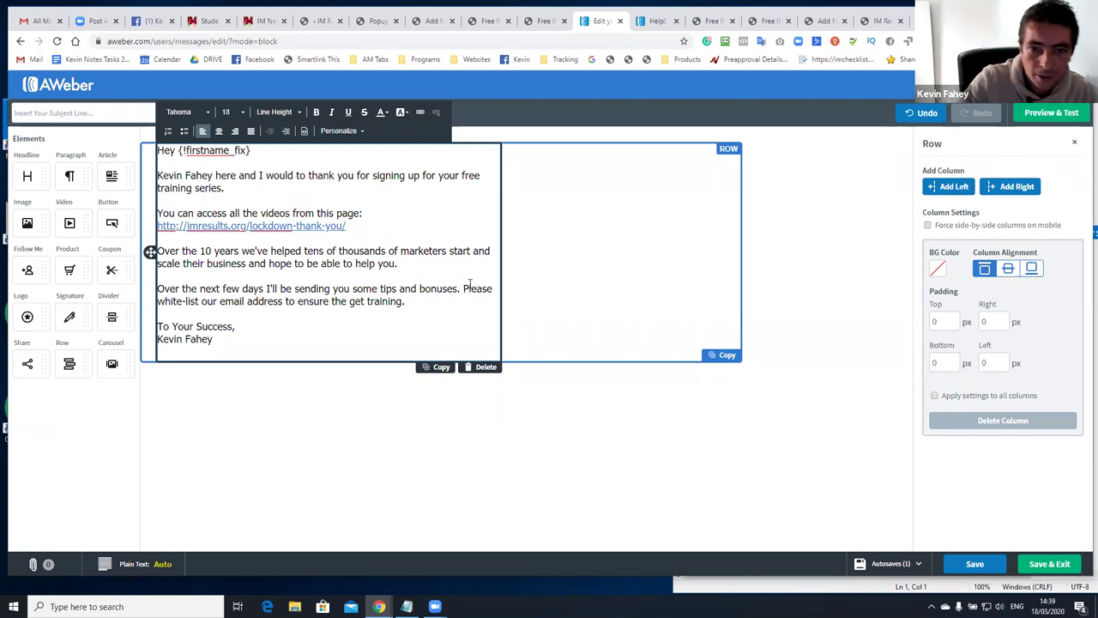
Move the 'Please white-list' sentence onto its own line
{"action": "left_click", "coordinate": [464, 288]}
{"action": "key", "text": "Return"}
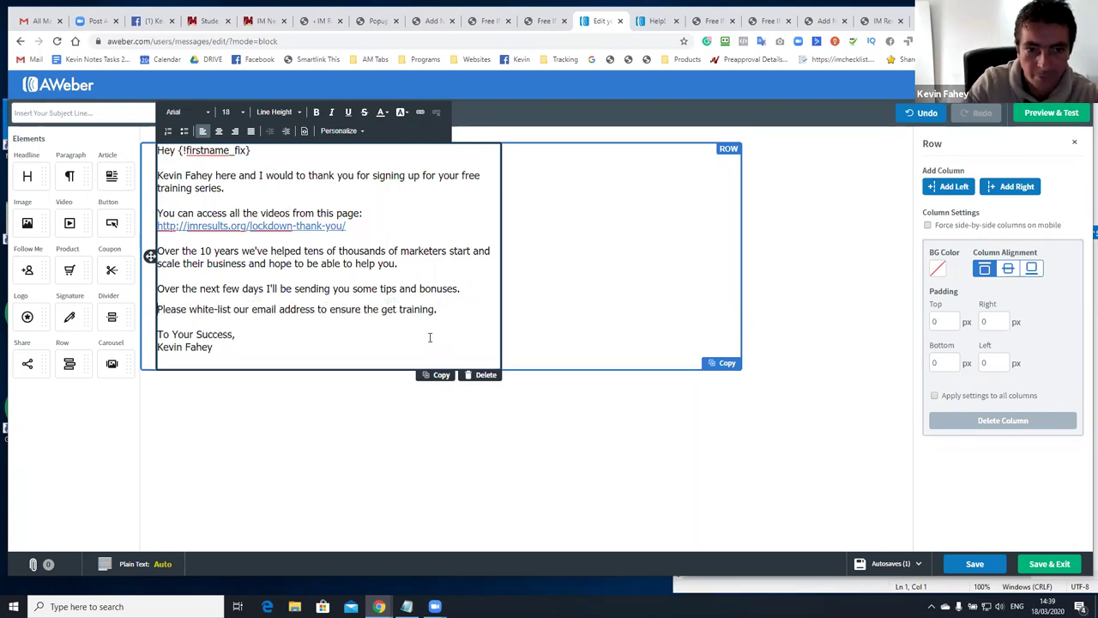
{"action": "left_click", "coordinate": [389, 327]}
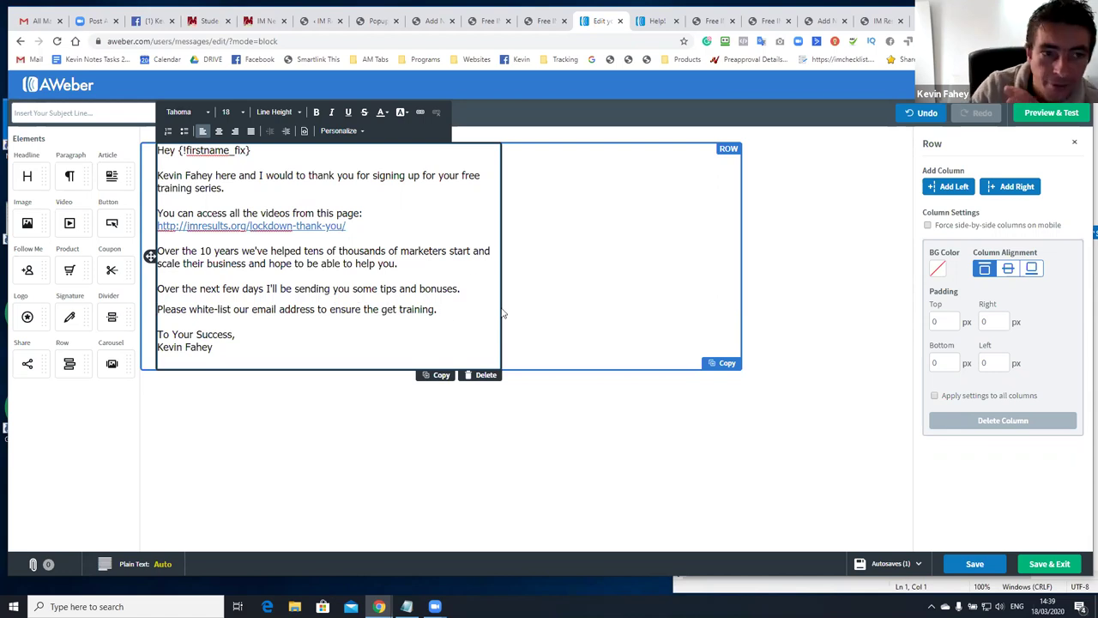
Enter the subject 'Thank You For Signing Up For The IM Newbie Training' and save the email
{"action": "type", "text": "Thank"}
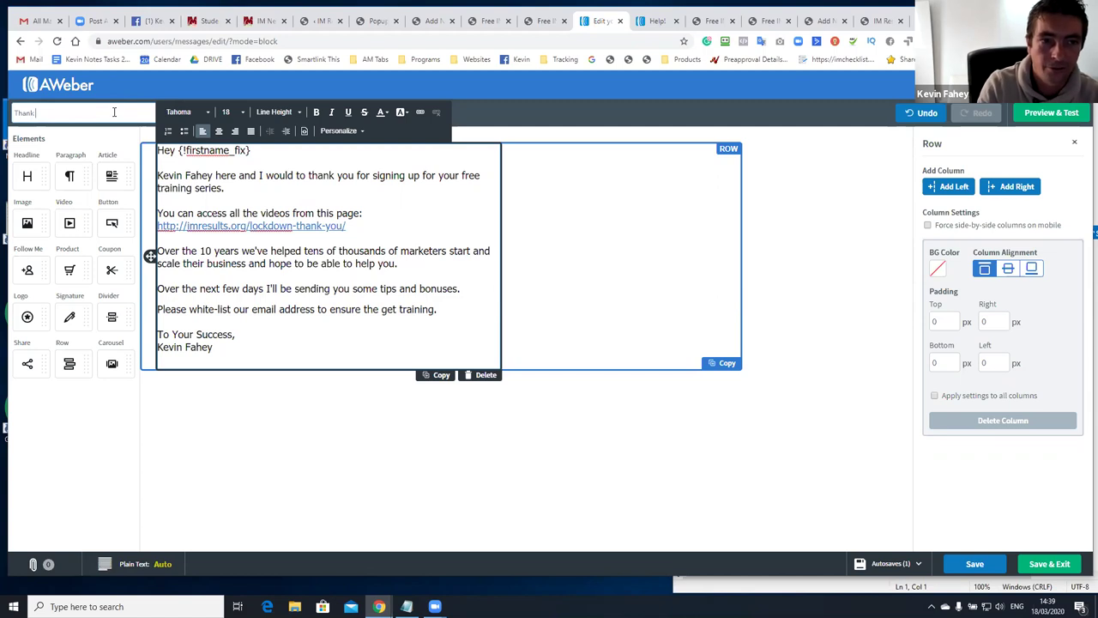
{"action": "type", "text": " You For Signing Up For Th"}
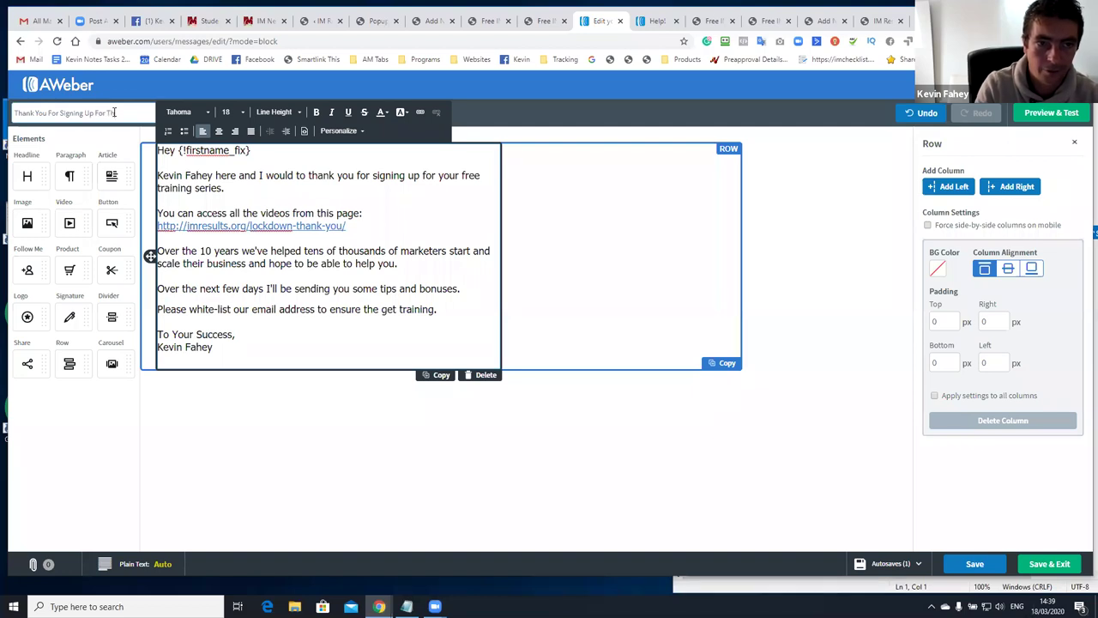
{"action": "type", "text": "e IM Newbie Training"}
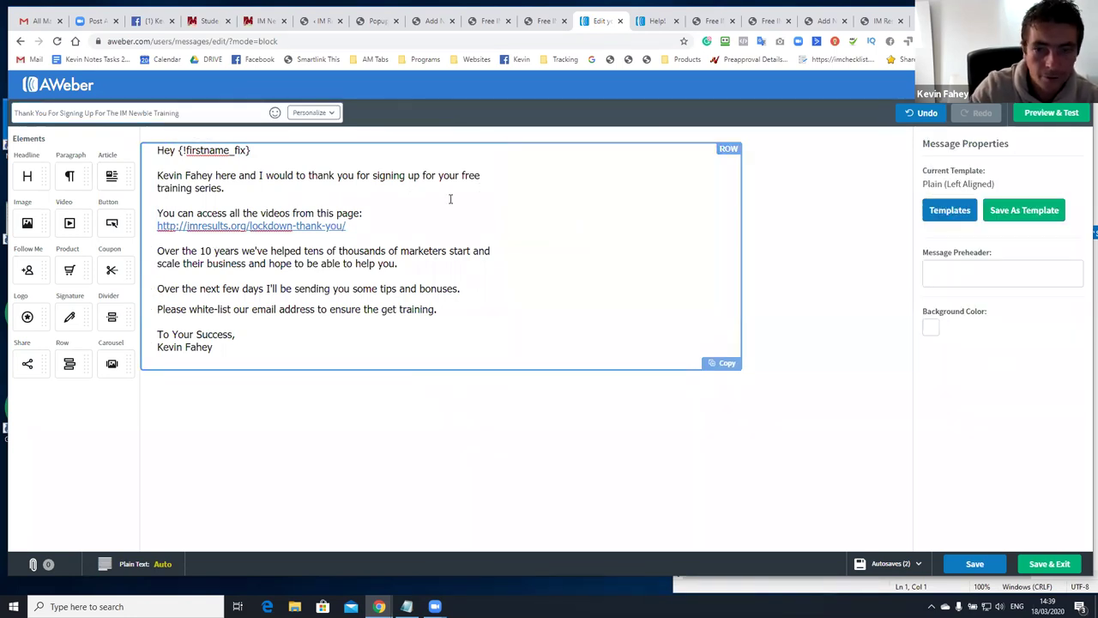
{"action": "left_click", "coordinate": [987, 563]}
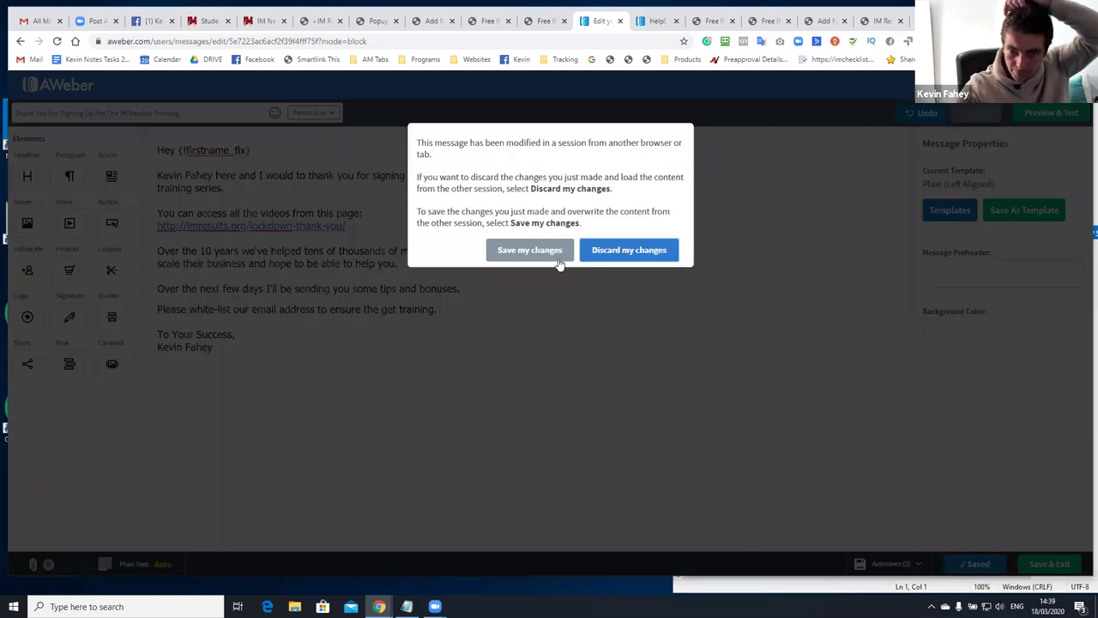
Keep the changes and add the thank-you draft to the Follow Up Series as message 1, sent immediately
{"action": "left_click", "coordinate": [534, 253]}
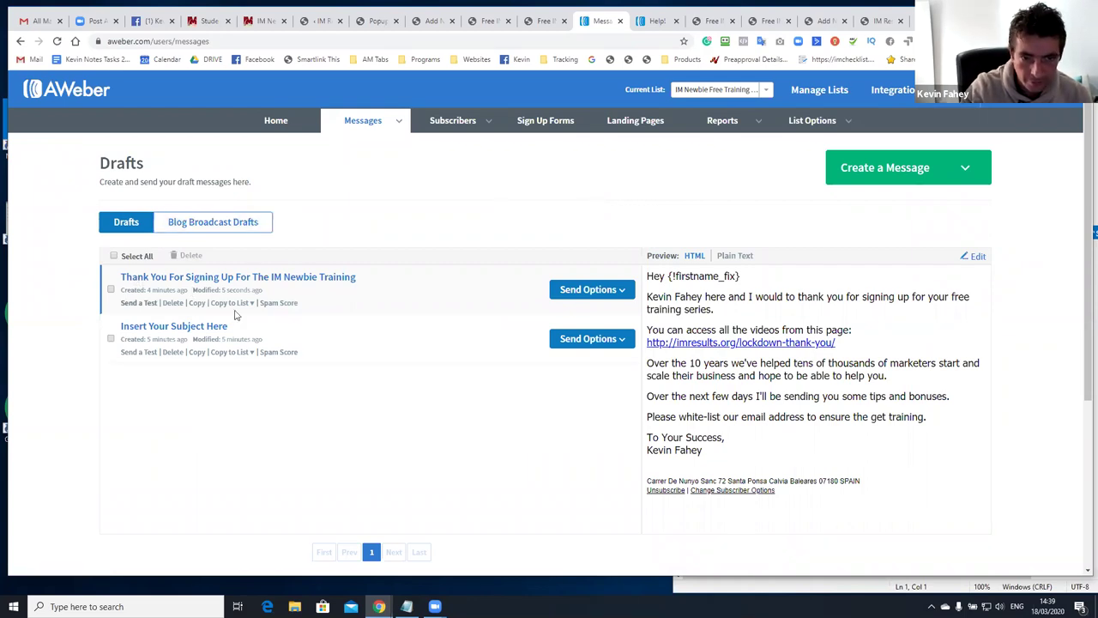
{"action": "left_click", "coordinate": [588, 289]}
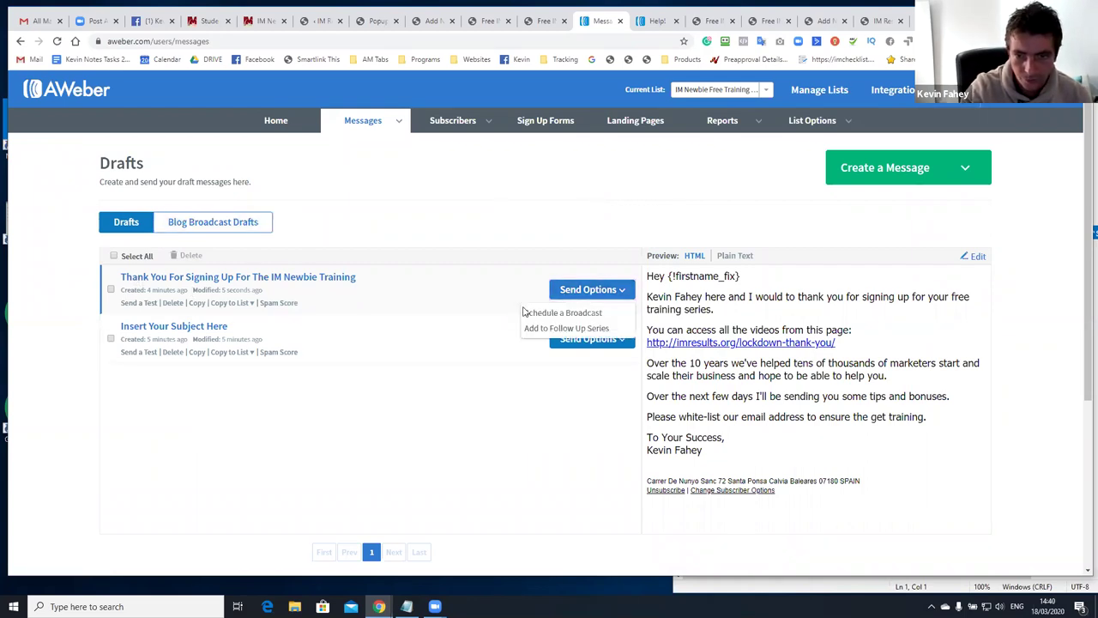
{"action": "left_click", "coordinate": [566, 329]}
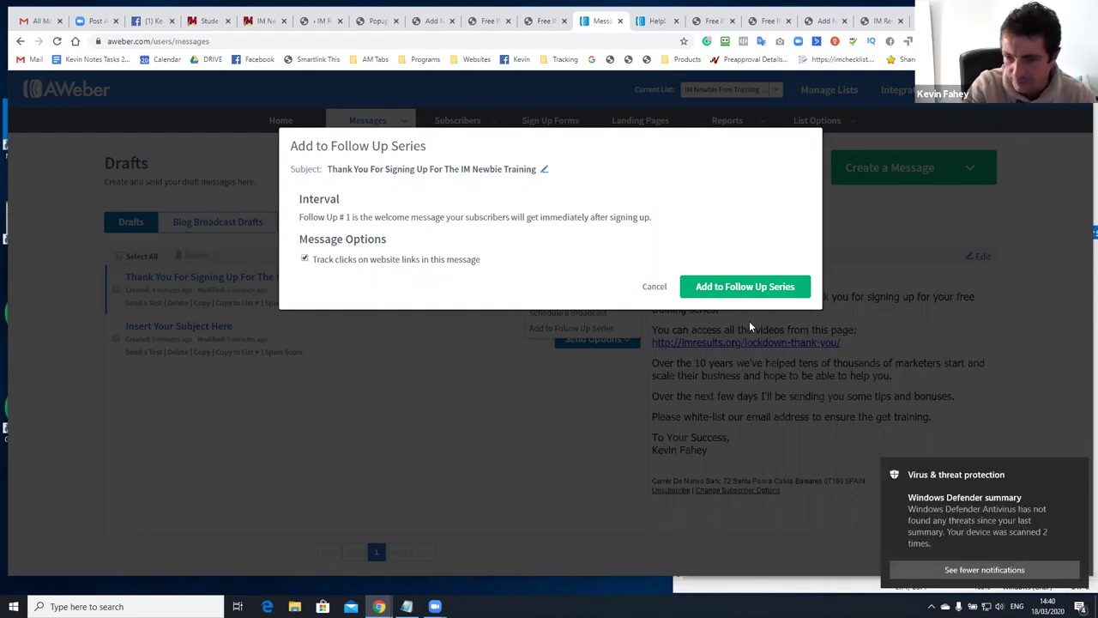
{"action": "left_click", "coordinate": [736, 286]}
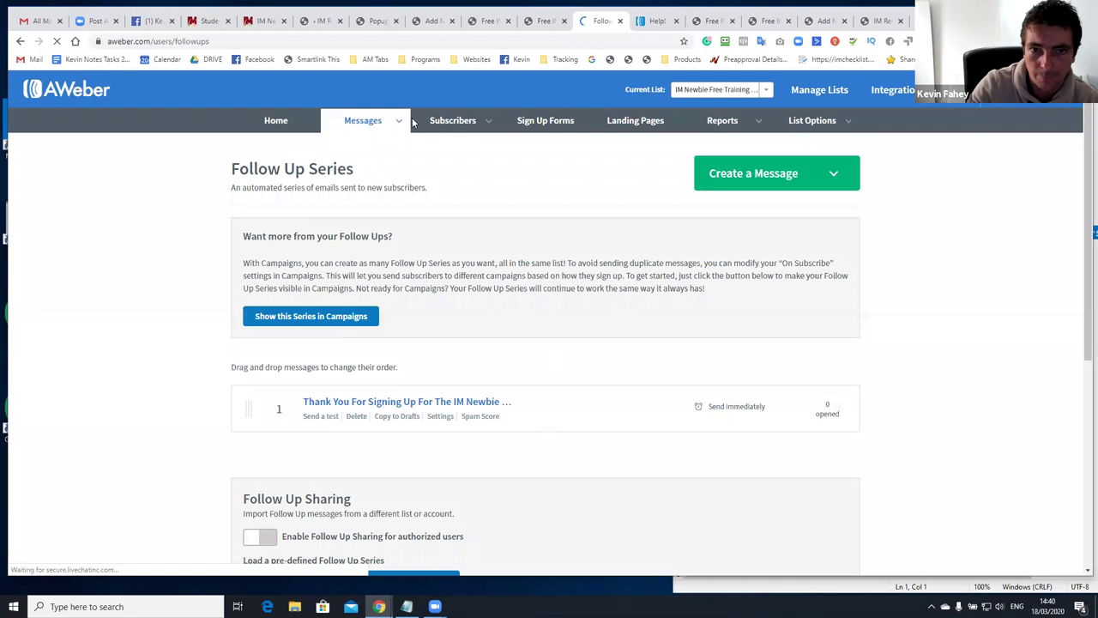
{"action": "left_click", "coordinate": [309, 20]}
Save and reload the popup lightbox editor, then select its signup form's lead generation element
{"action": "left_click", "coordinate": [363, 28]}
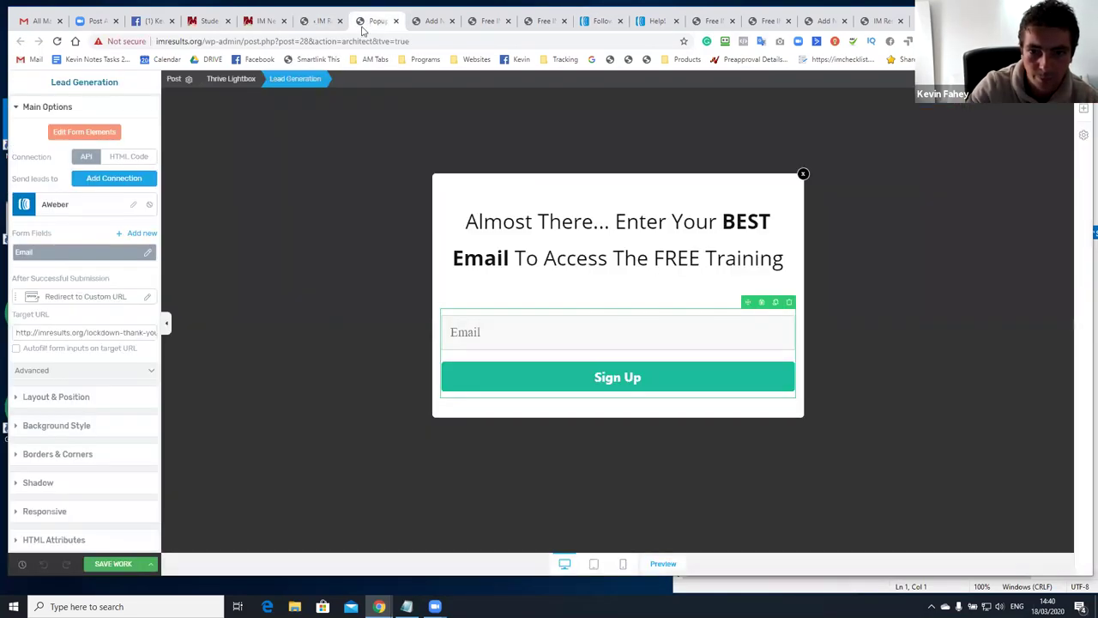
{"action": "left_click", "coordinate": [120, 564]}
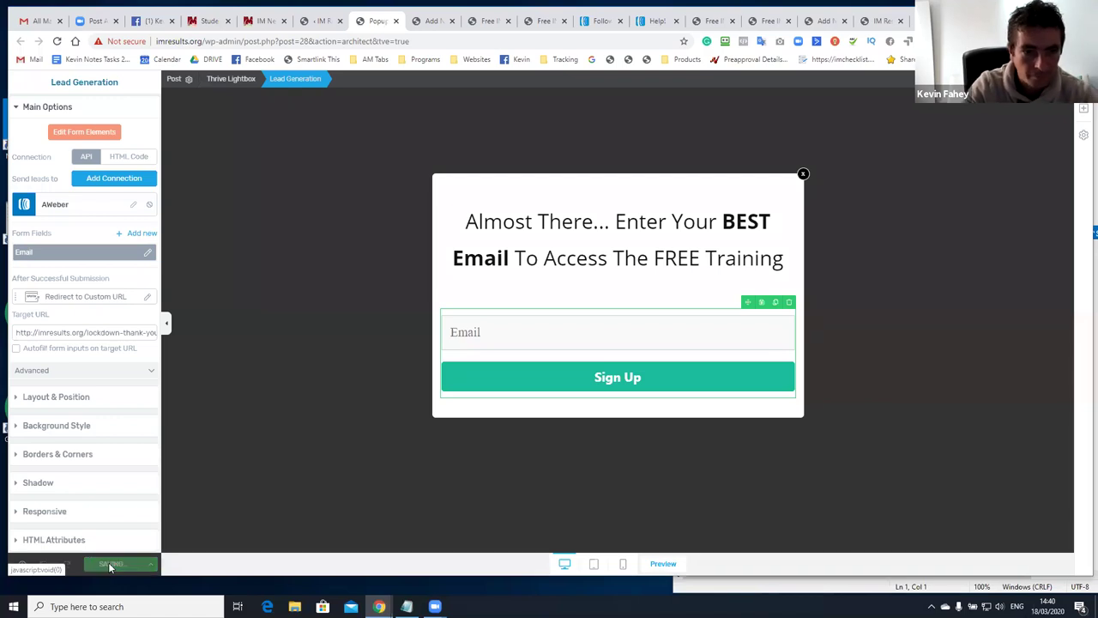
{"action": "key", "text": "F5"}
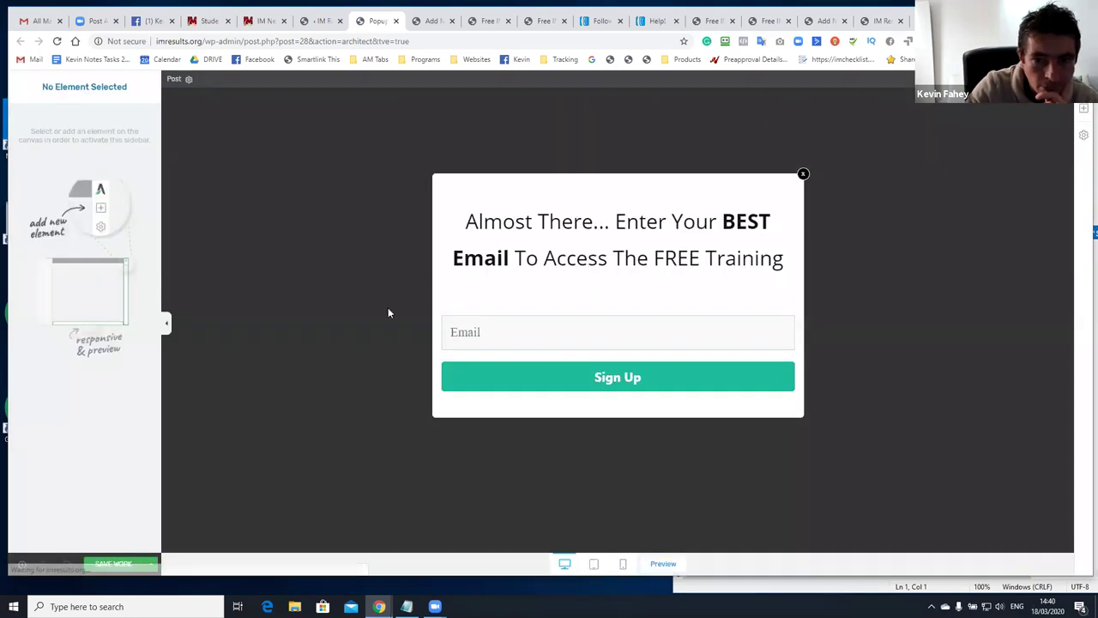
{"action": "left_click", "coordinate": [472, 368]}
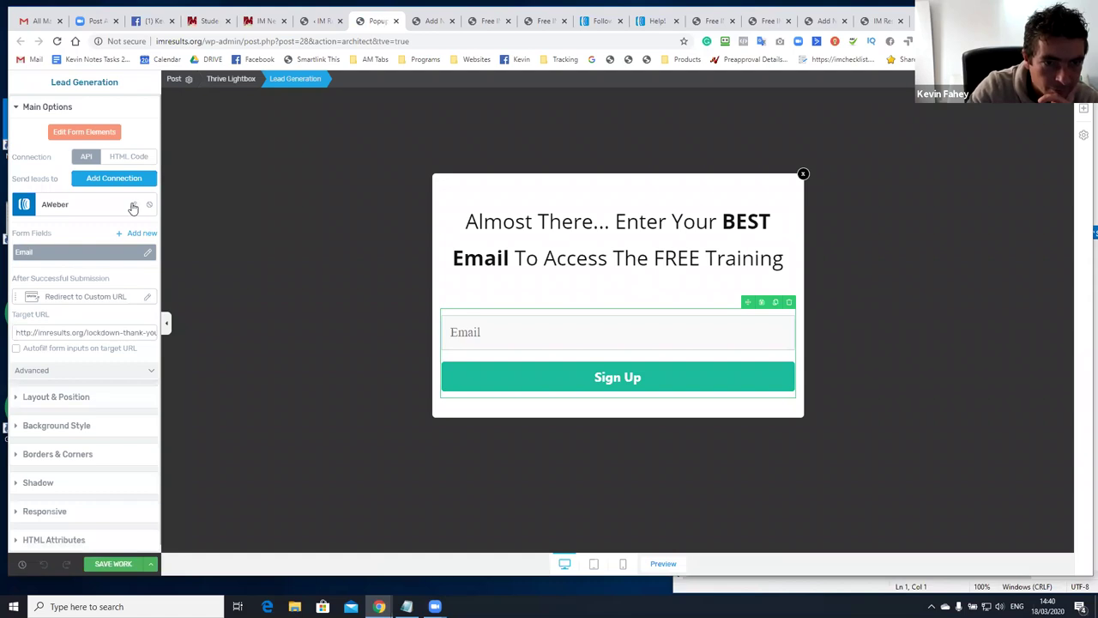
Switch the popup form's AWeber connection to the IM Newbie Free Training Webinars list and save the popup
{"action": "left_click", "coordinate": [133, 204]}
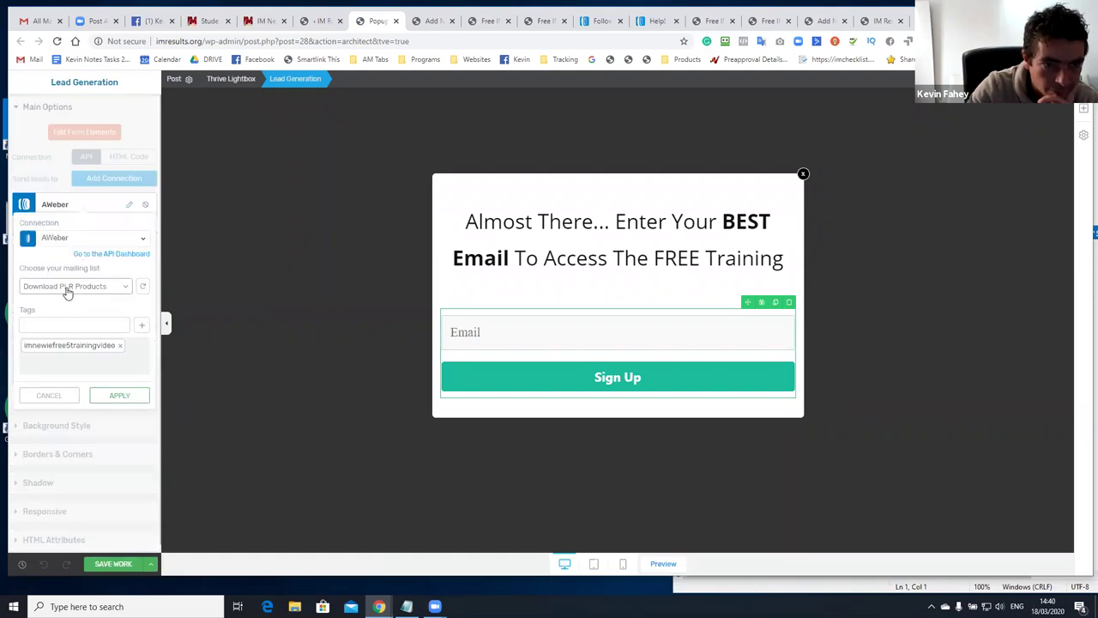
{"action": "left_click", "coordinate": [66, 289]}
{"action": "scroll", "coordinate": [81, 360], "scroll_direction": "down", "scroll_amount": 10}
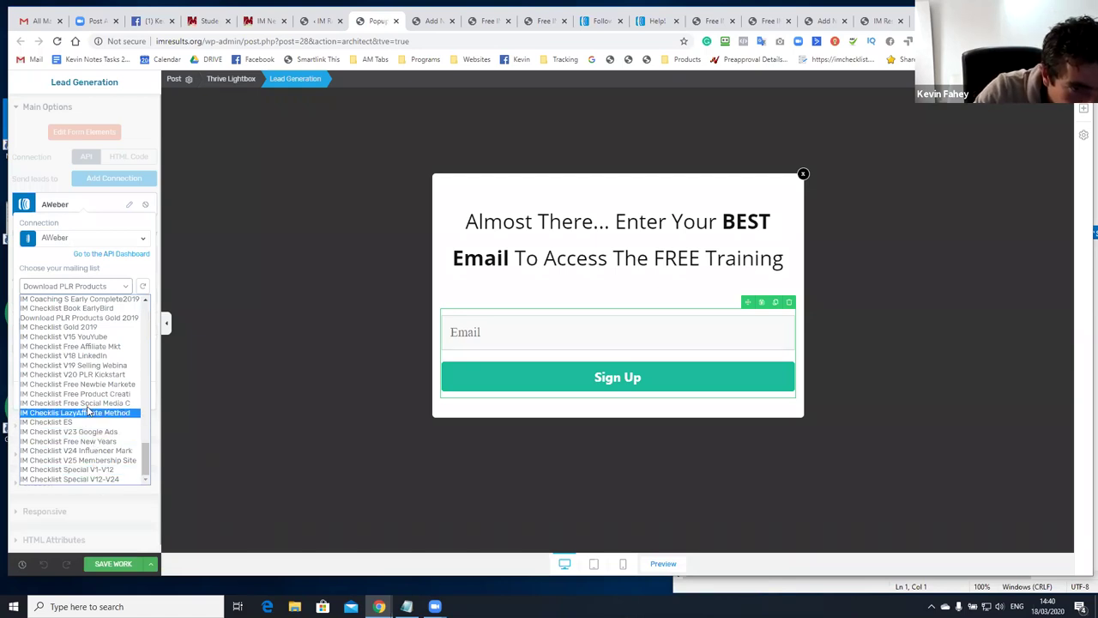
{"action": "scroll", "coordinate": [85, 384], "scroll_direction": "up", "scroll_amount": 4}
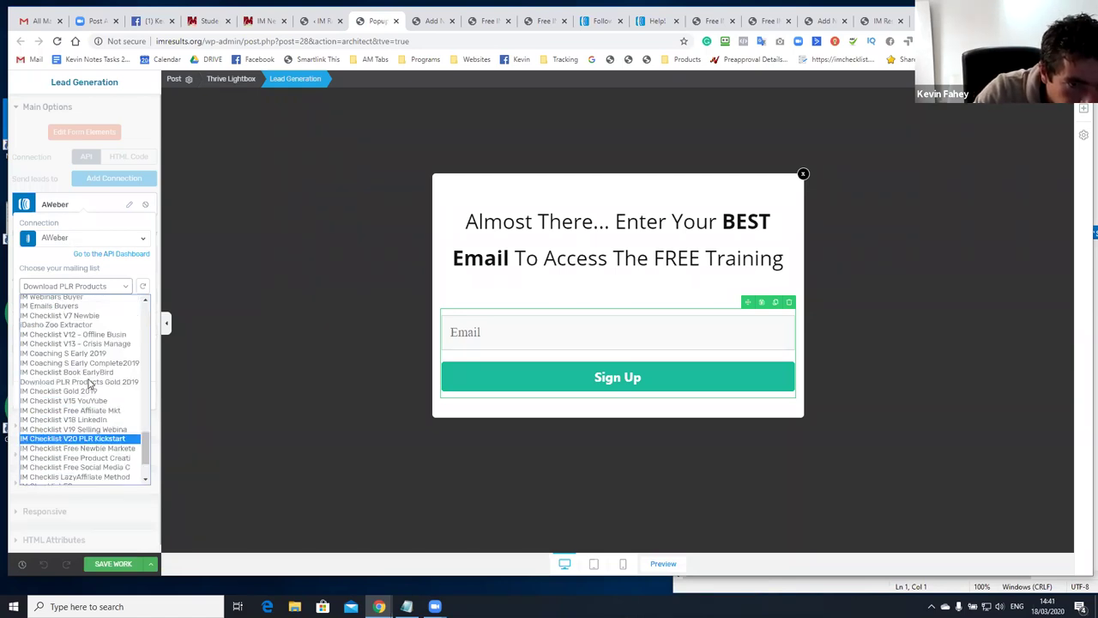
{"action": "left_click_drag", "start_coordinate": [144, 442], "coordinate": [152, 316]}
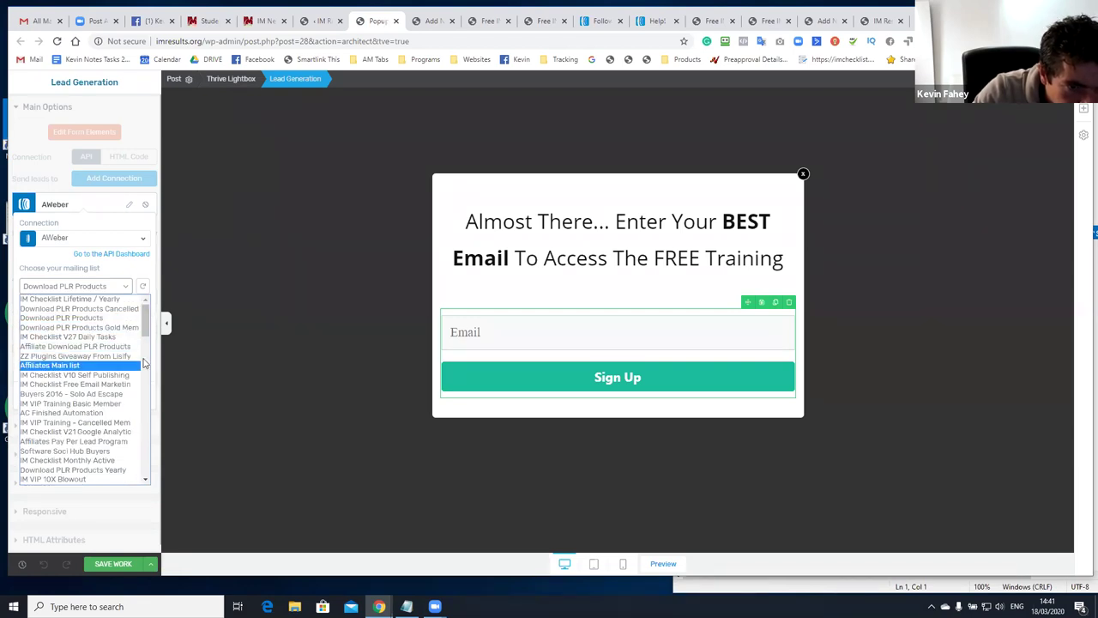
{"action": "left_click", "coordinate": [135, 309]}
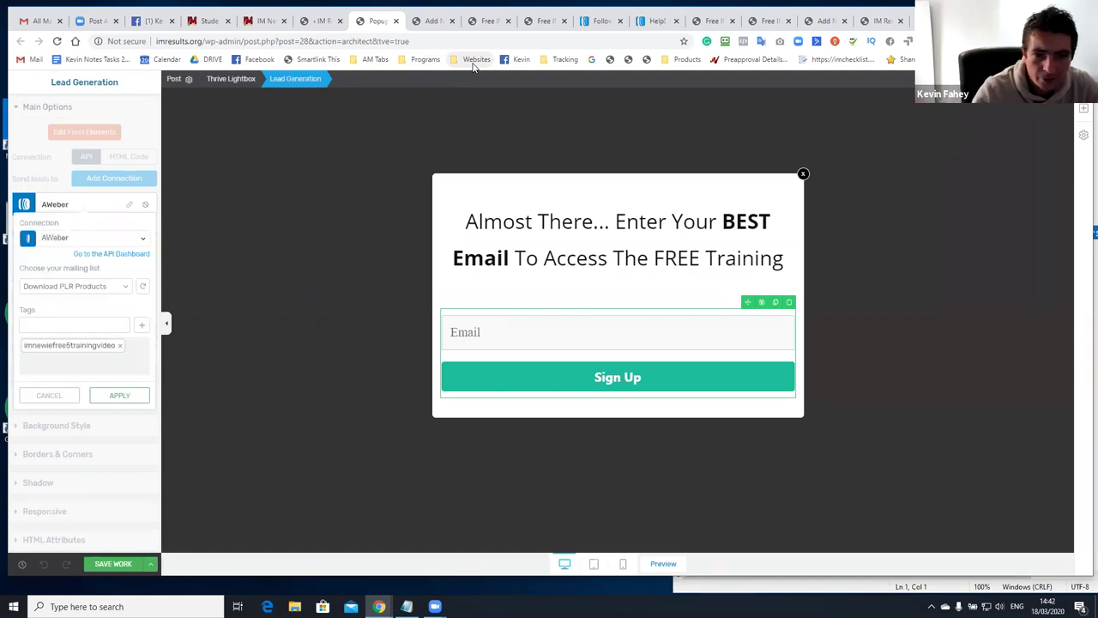
{"action": "left_click", "coordinate": [92, 290]}
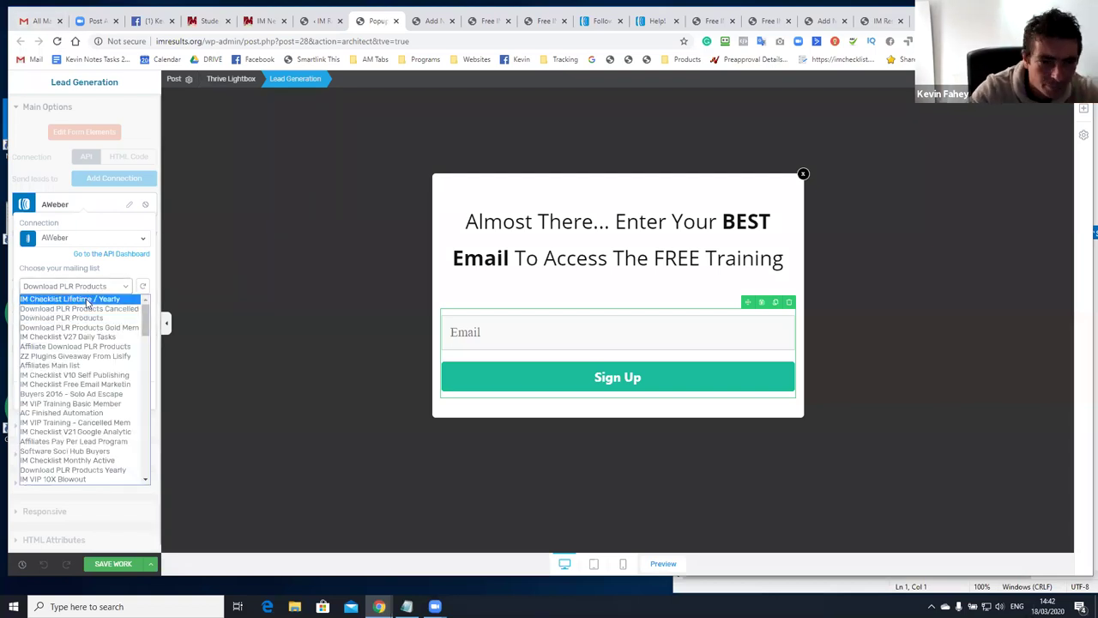
{"action": "left_click_drag", "start_coordinate": [148, 332], "coordinate": [110, 480]}
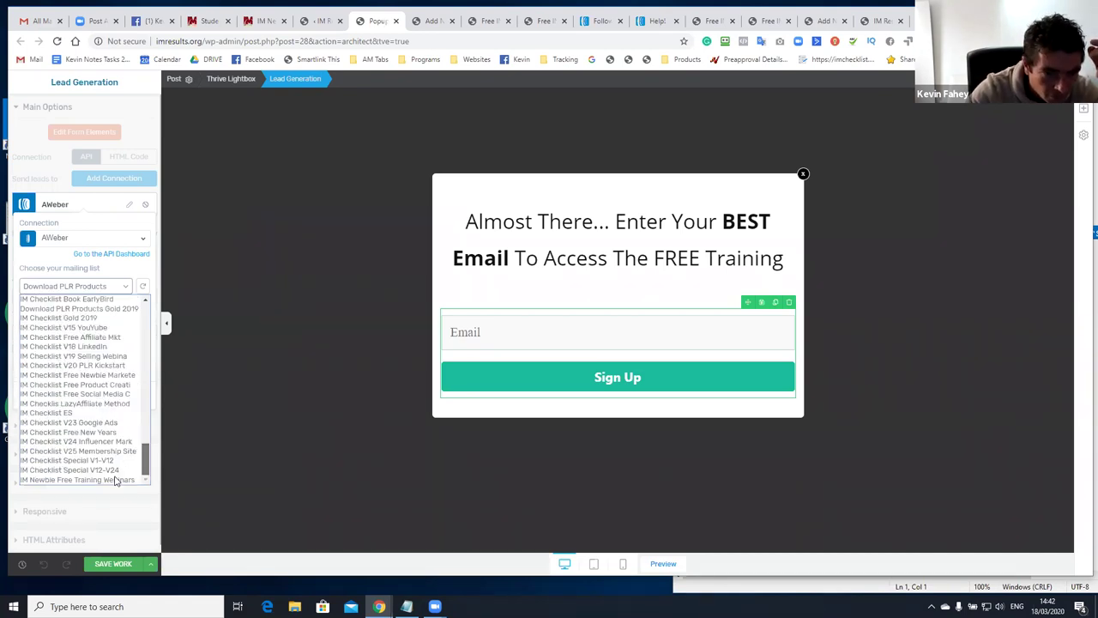
{"action": "left_click", "coordinate": [108, 481]}
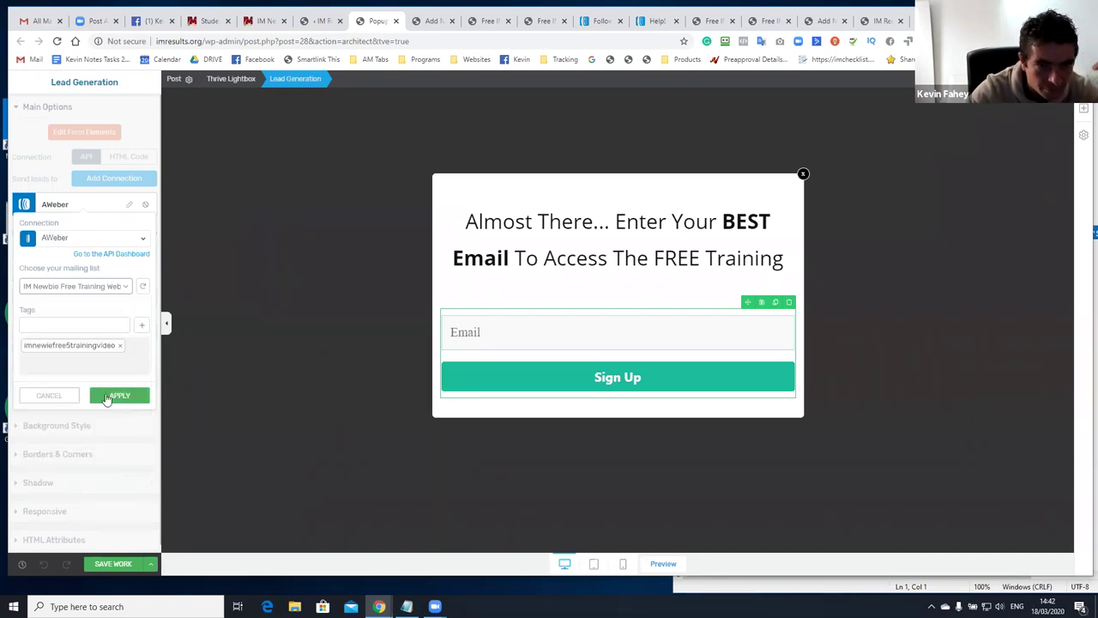
{"action": "left_click", "coordinate": [109, 399]}
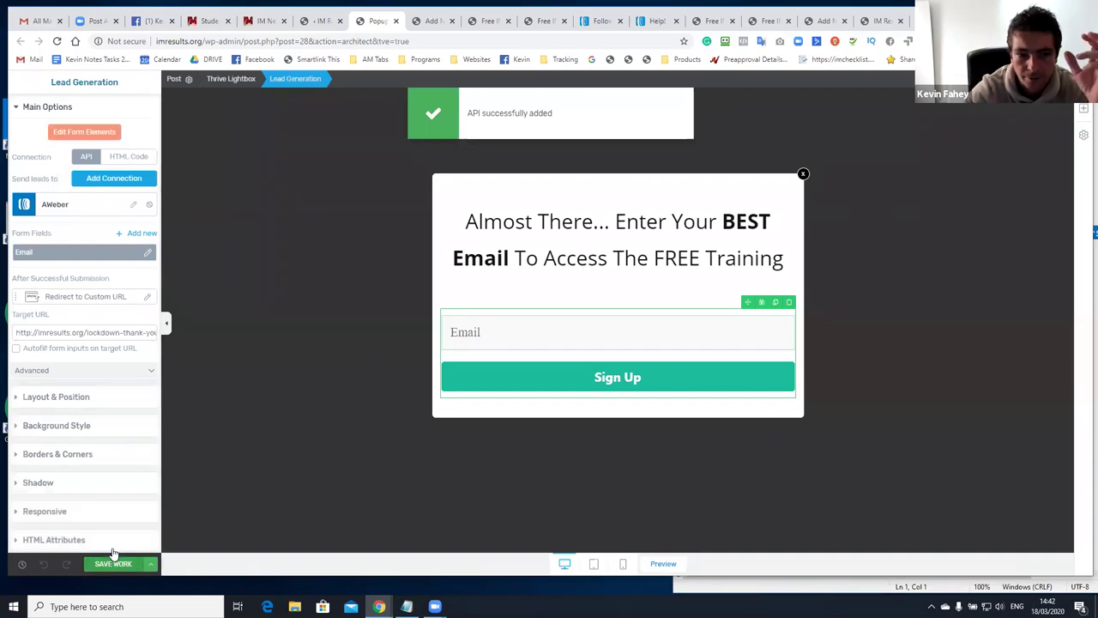
{"action": "left_click", "coordinate": [119, 566]}
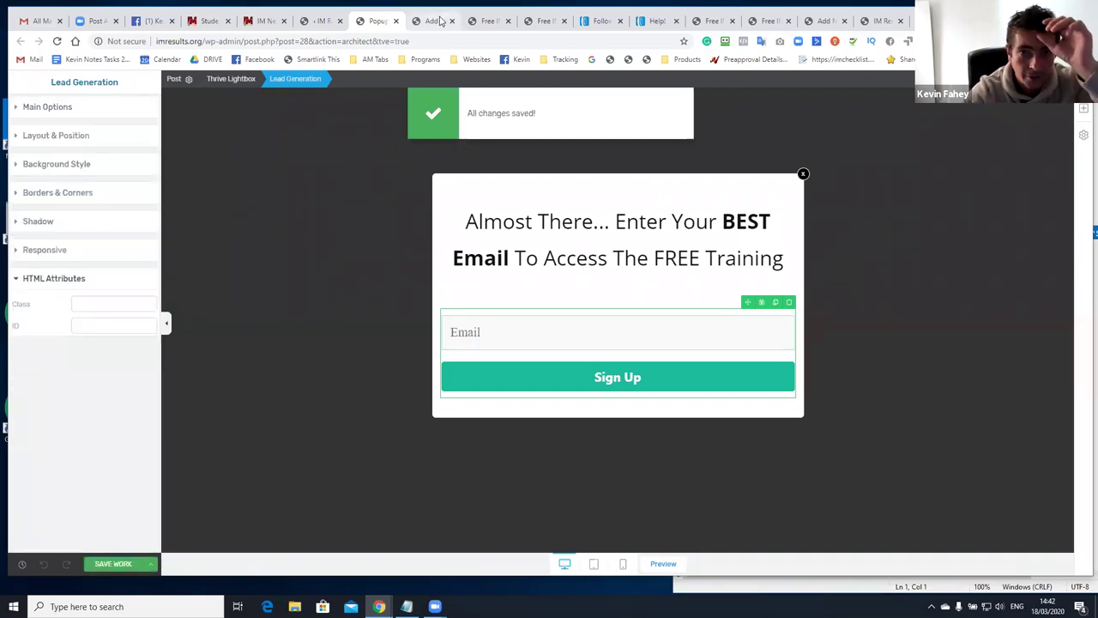
Preview the landing page in its own window and test the orange signup button
{"action": "left_click", "coordinate": [480, 22]}
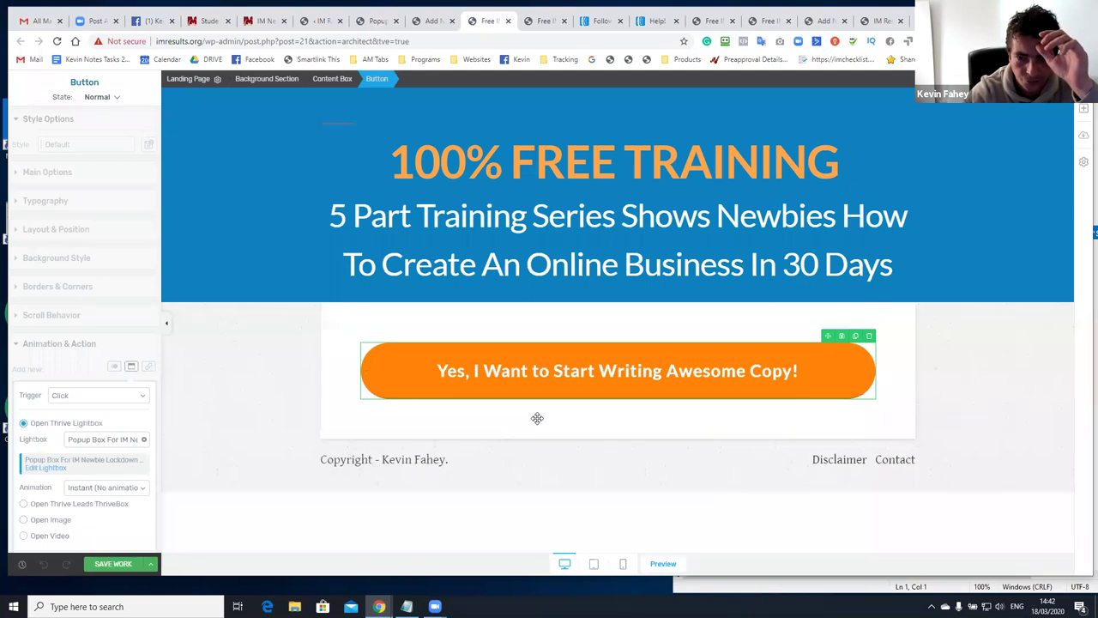
{"action": "left_click", "coordinate": [663, 565]}
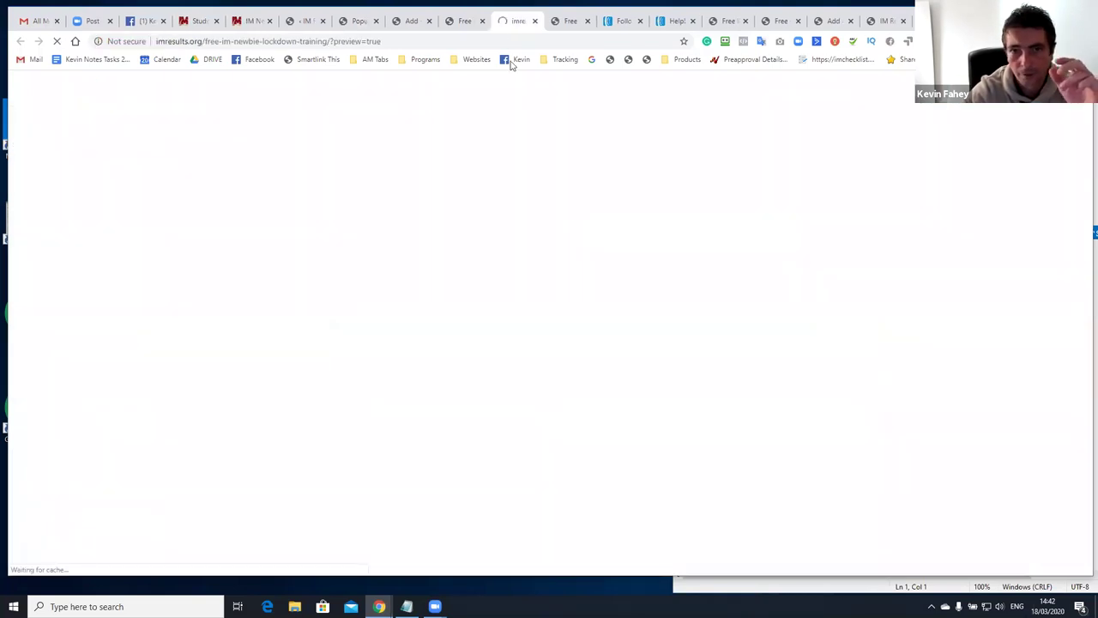
{"action": "left_click_drag", "start_coordinate": [517, 53], "coordinate": [507, 152]}
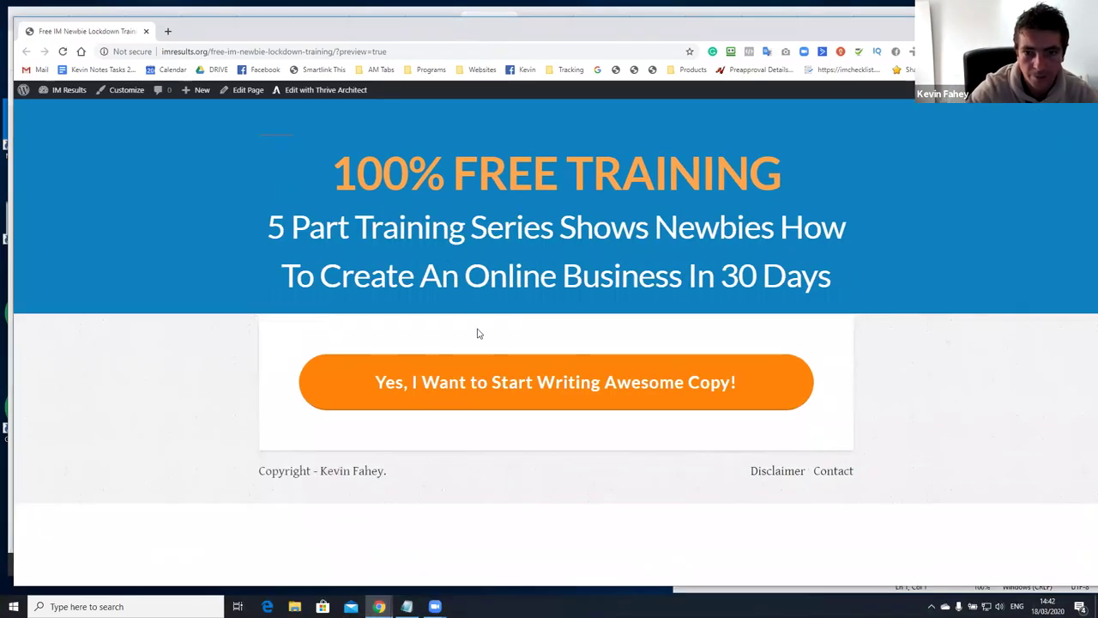
{"action": "left_click", "coordinate": [527, 378]}
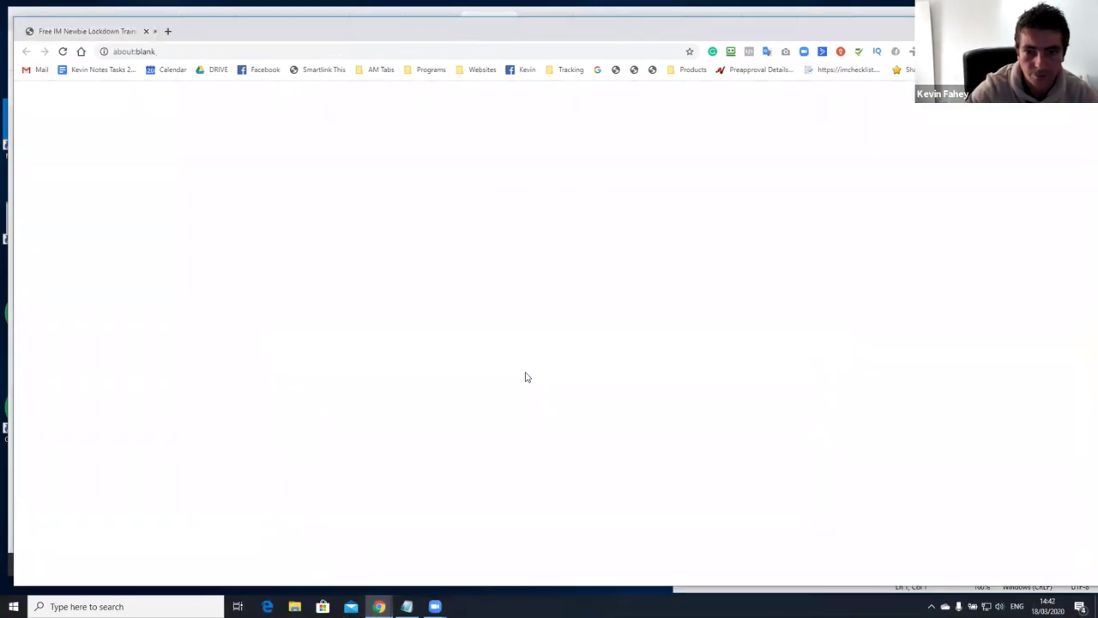
Retest the orange button, then close the leftover preview tabs to return to the editor
{"action": "left_click", "coordinate": [88, 32]}
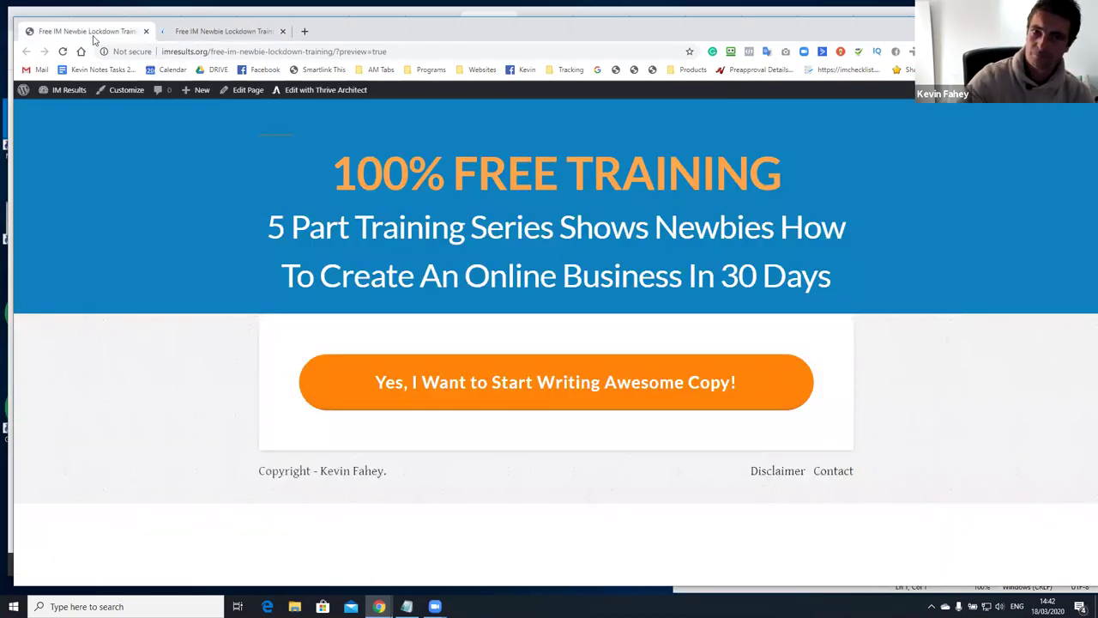
{"action": "left_click", "coordinate": [223, 34]}
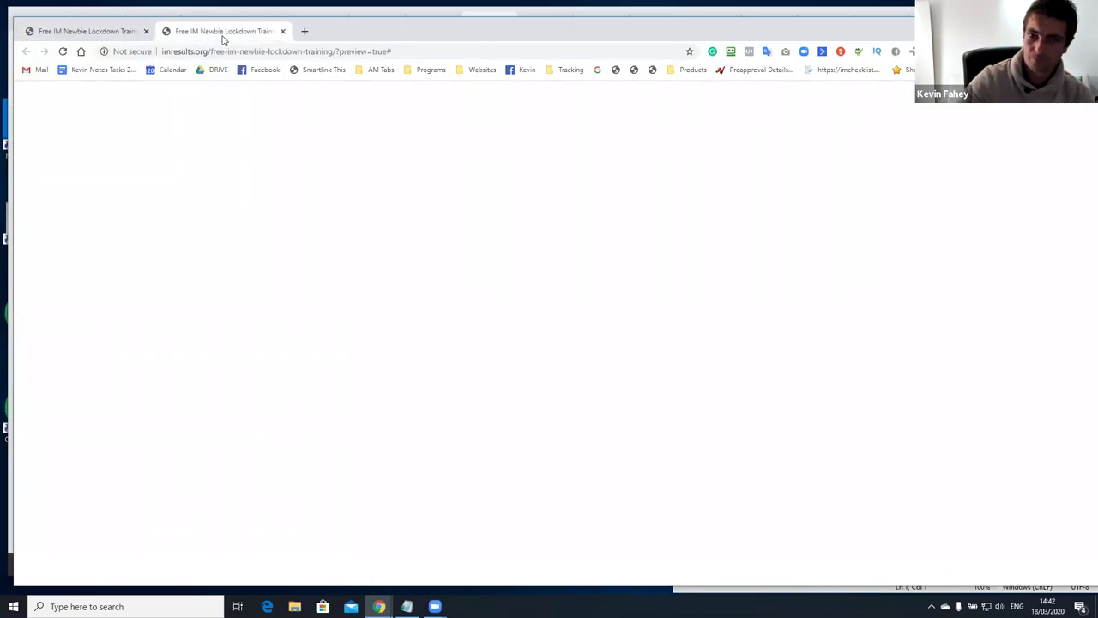
{"action": "left_click", "coordinate": [127, 32]}
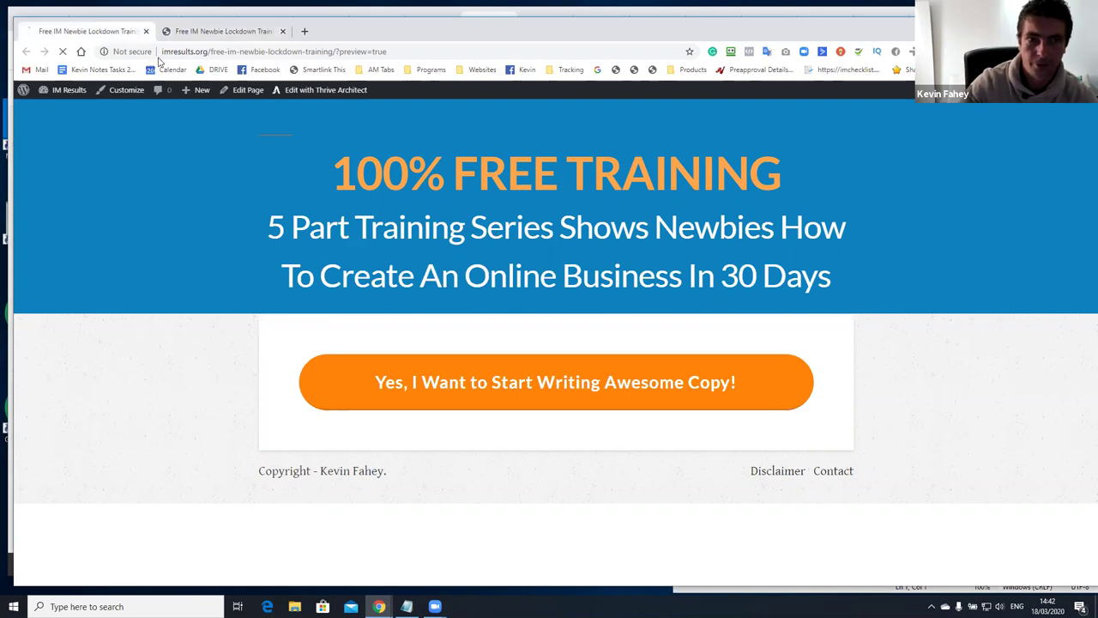
{"action": "left_click", "coordinate": [469, 401]}
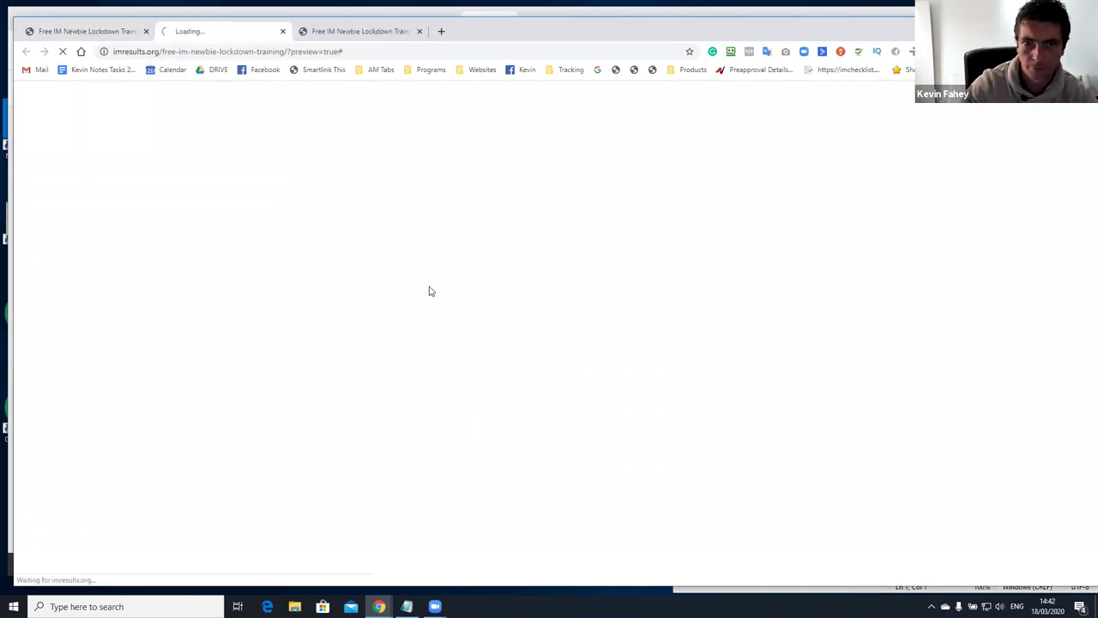
{"action": "left_click", "coordinate": [282, 31]}
{"action": "left_click", "coordinate": [147, 32]}
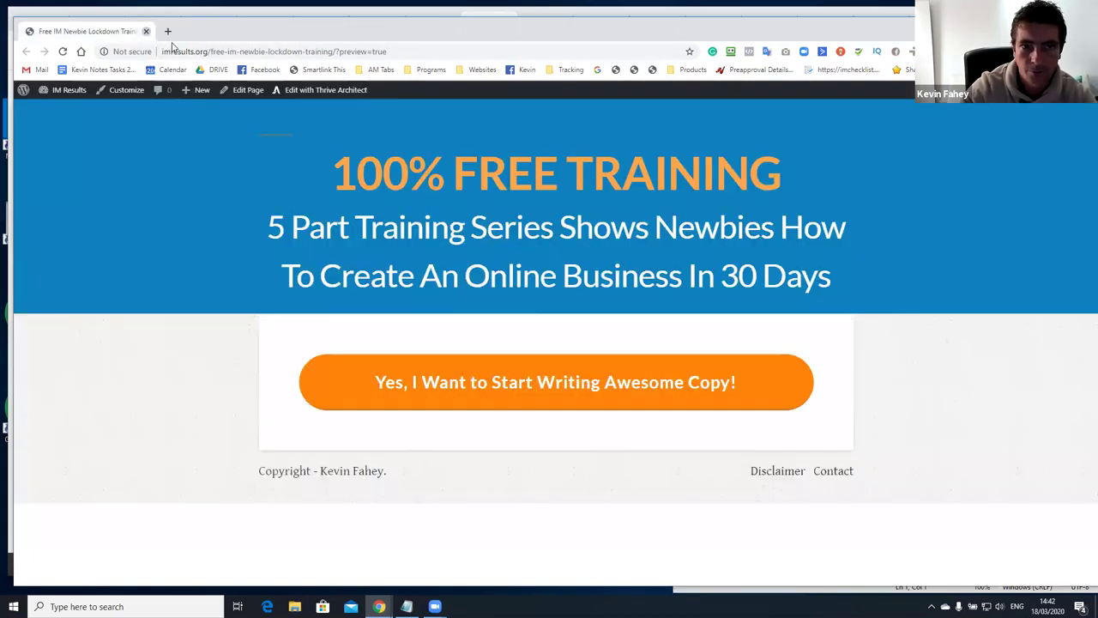
{"action": "left_click", "coordinate": [149, 31]}
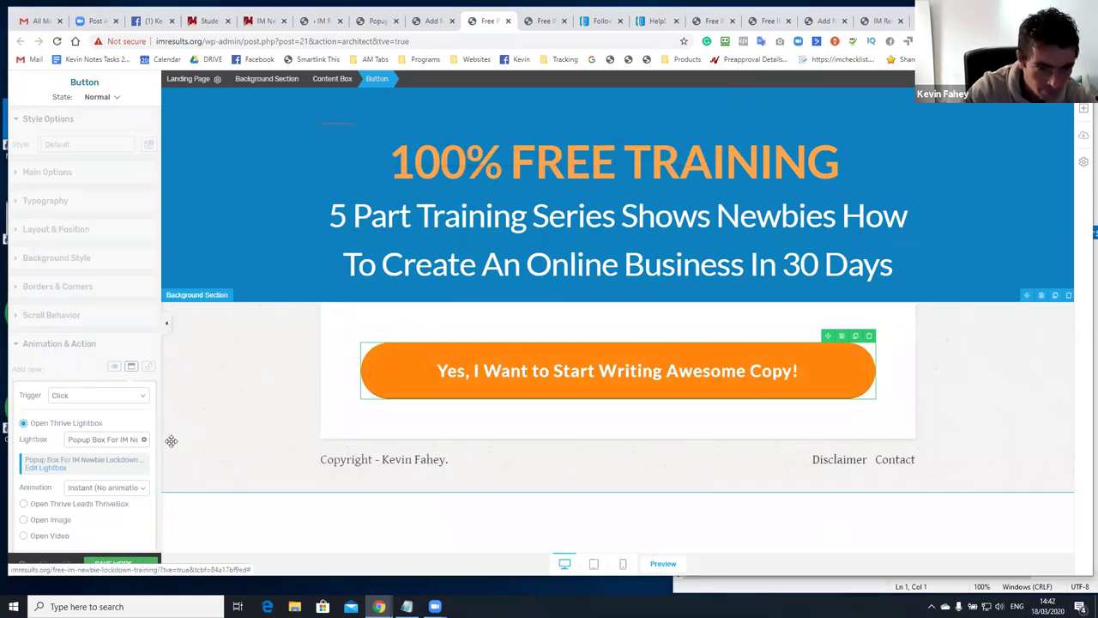
Make opening the popup lightbox the orange button's only action, removing Link #, and save the page
{"action": "scroll", "coordinate": [87, 461], "scroll_direction": "down", "scroll_amount": 1}
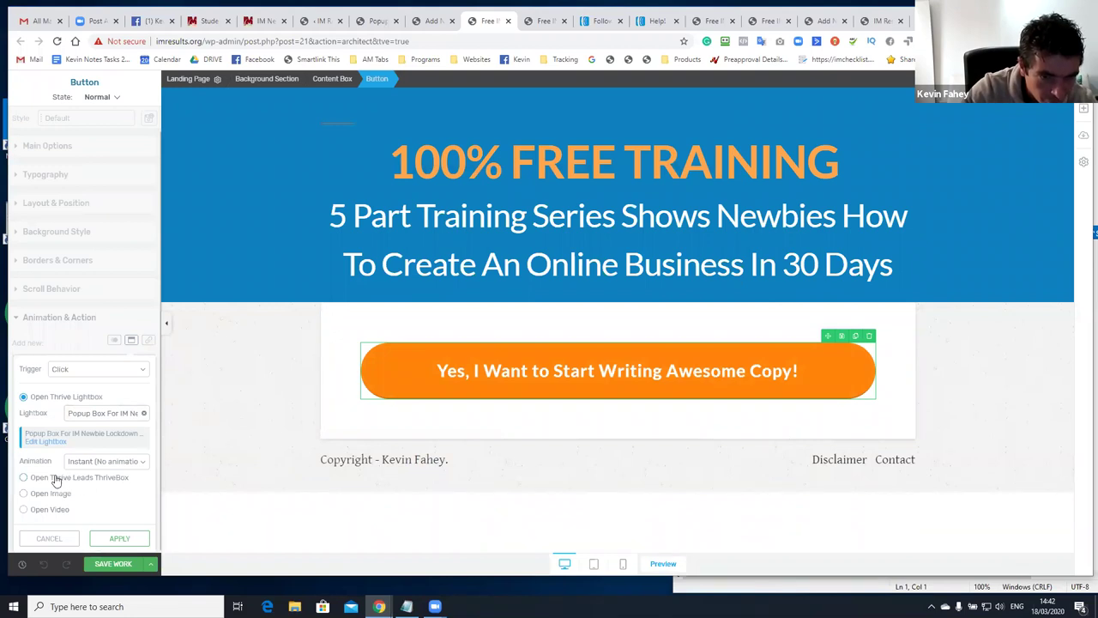
{"action": "left_click", "coordinate": [125, 540]}
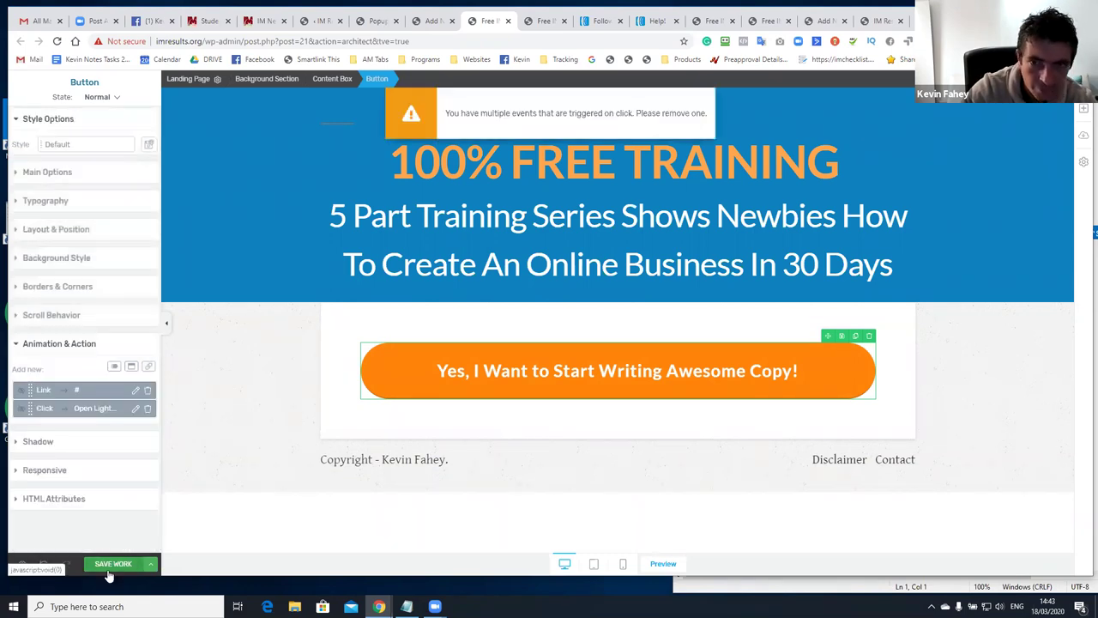
{"action": "left_click", "coordinate": [148, 391]}
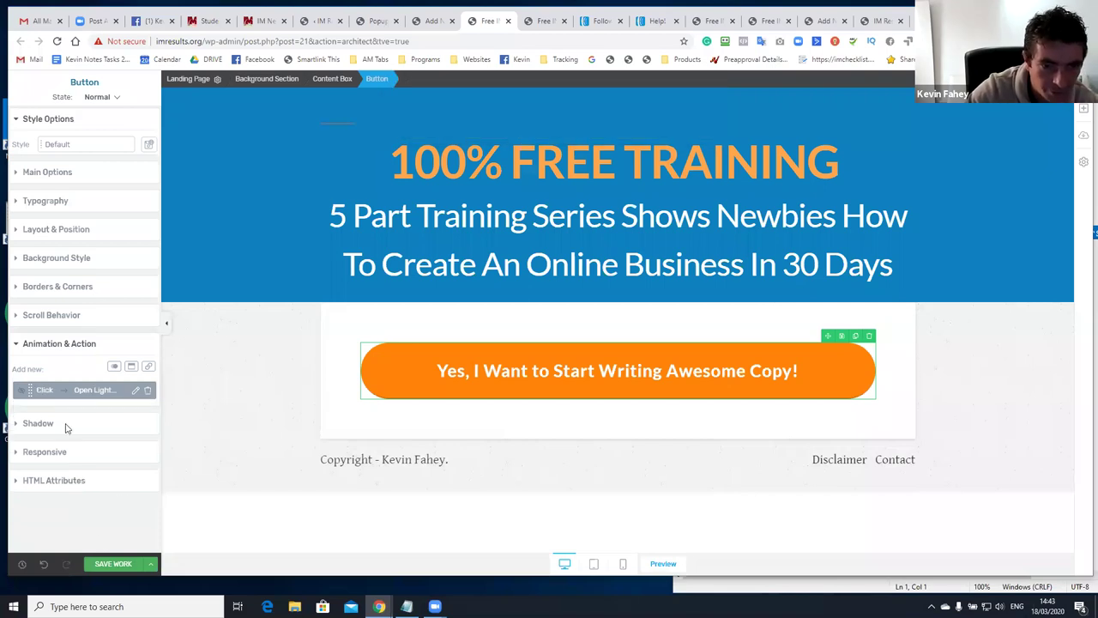
{"action": "left_click", "coordinate": [121, 564]}
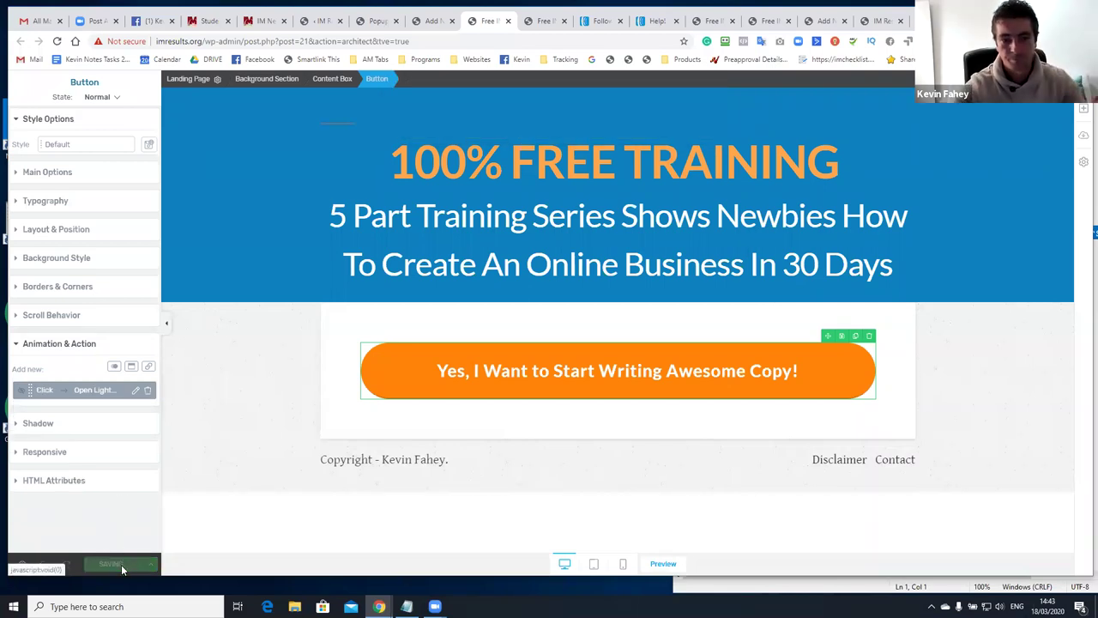
{"action": "left_click", "coordinate": [668, 568]}
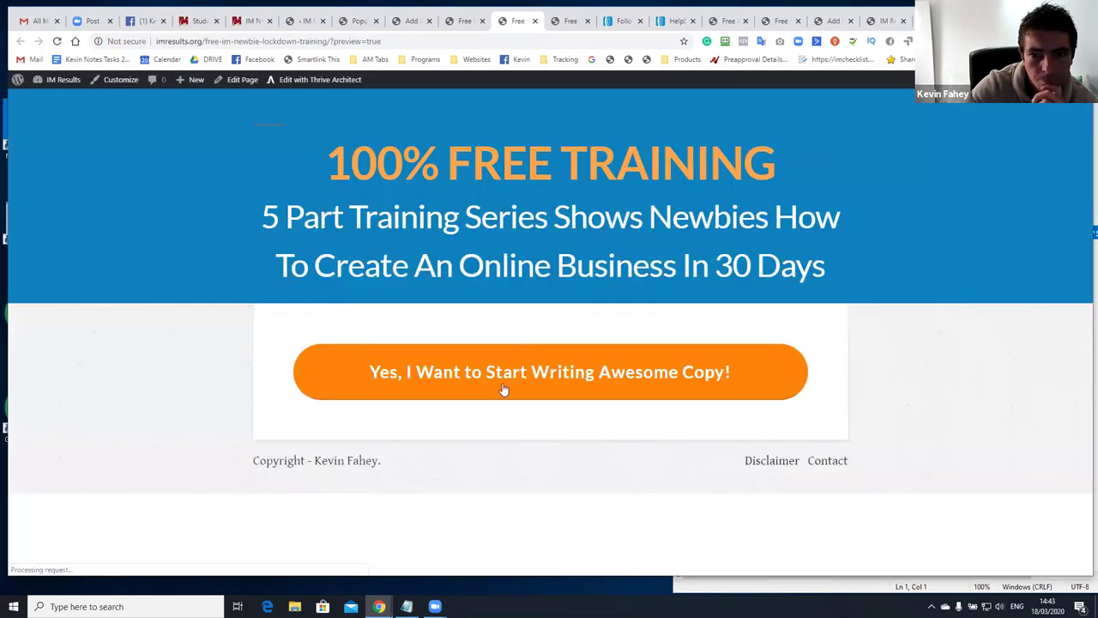
In the preview, open the signup popup from the orange button and submit a test email address
{"action": "left_click", "coordinate": [500, 367]}
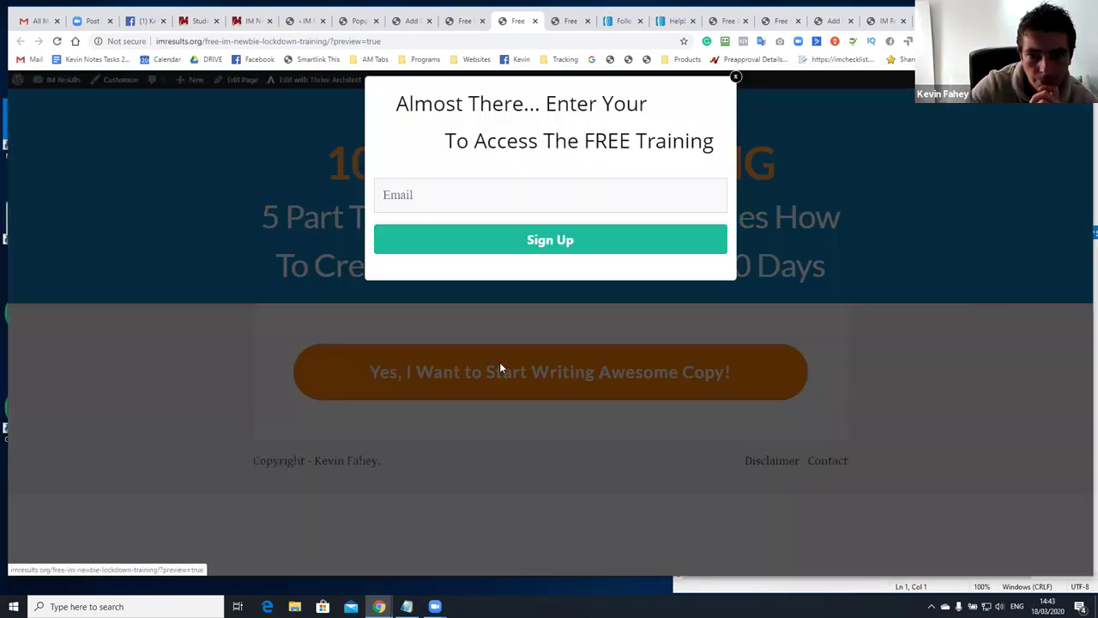
{"action": "left_click", "coordinate": [269, 309]}
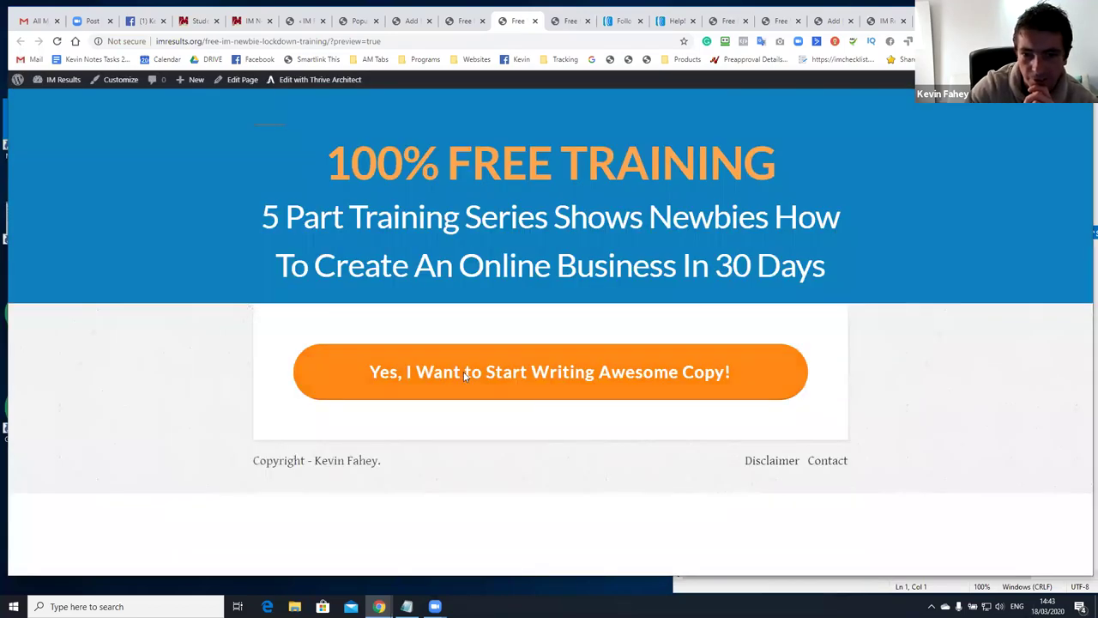
{"action": "left_click", "coordinate": [510, 378]}
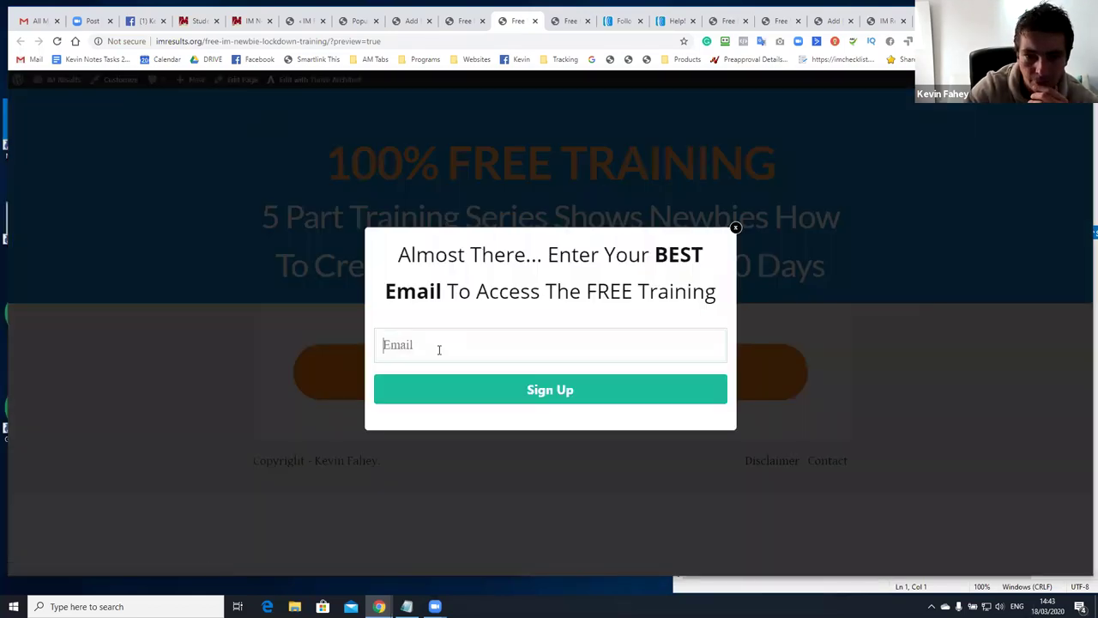
{"action": "left_click", "coordinate": [439, 349]}
{"action": "type", "text": "kevin"}
{"action": "key", "text": "BackSpace"}
{"action": "key", "text": "BackSpace"}
{"action": "key", "text": "BackSpace"}
{"action": "key", "text": "BackSpace"}
{"action": "key", "text": "BackSpace"}
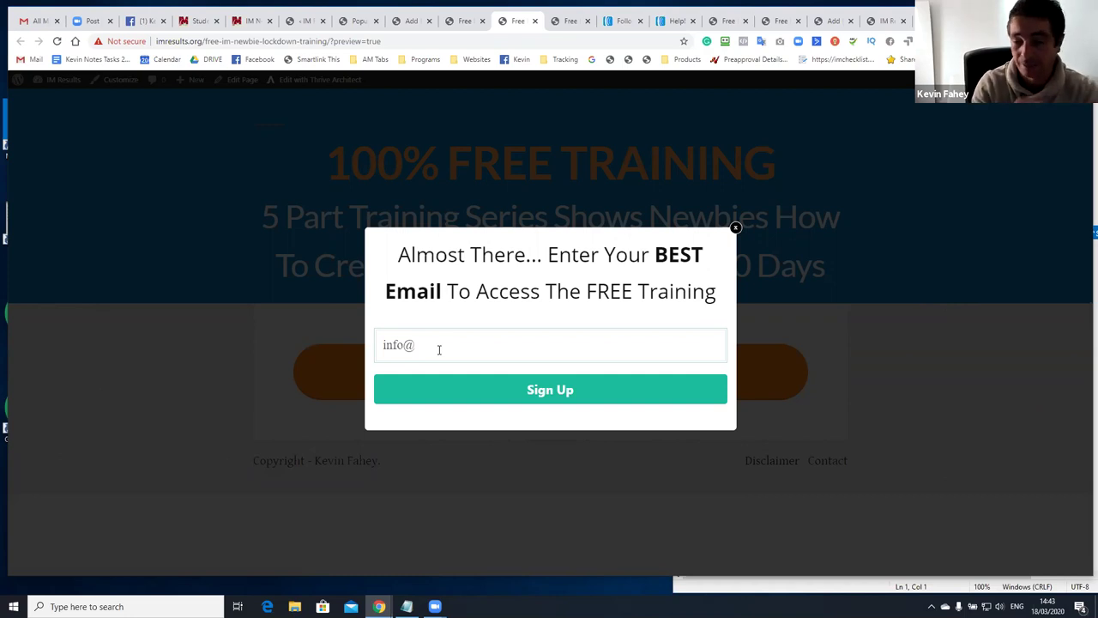
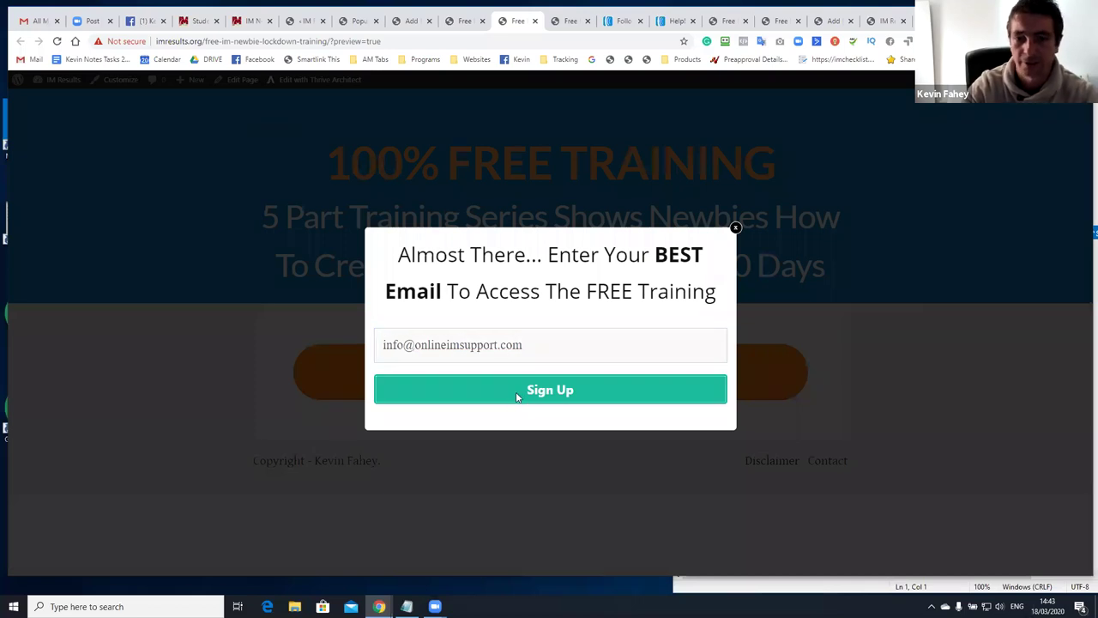
{"action": "left_click", "coordinate": [518, 387]}
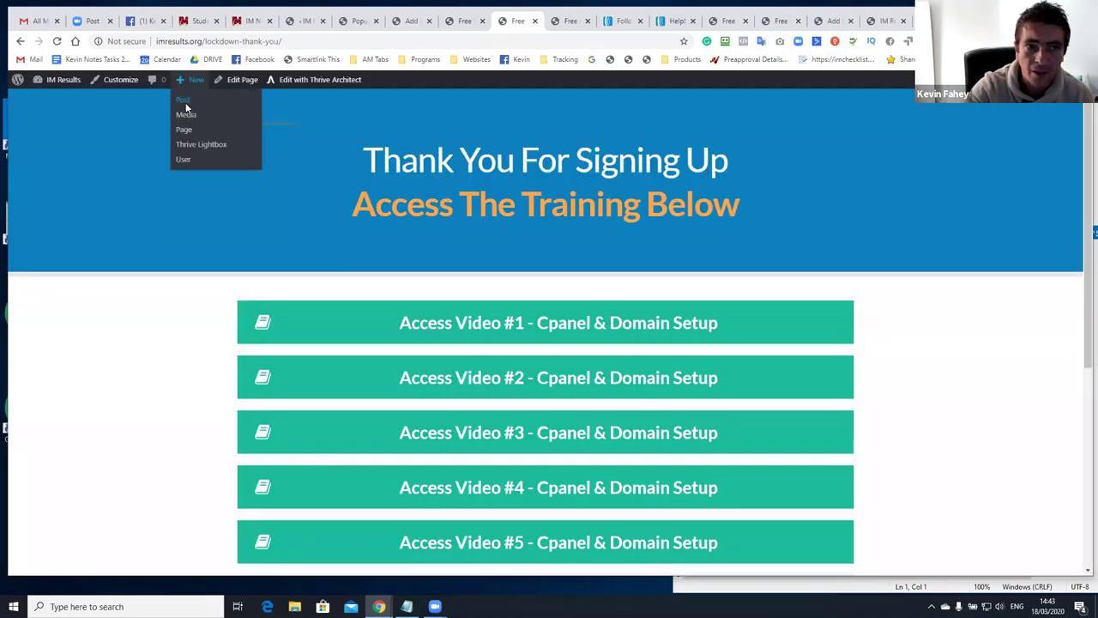
{"action": "left_click", "coordinate": [39, 22]}
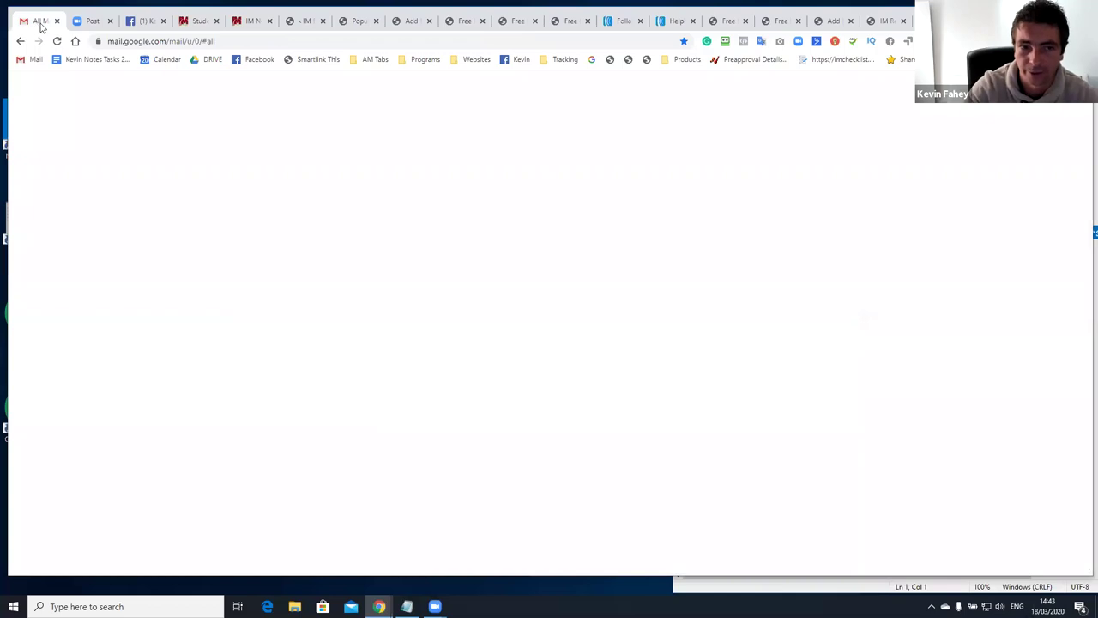
{"action": "left_click", "coordinate": [554, 24]}
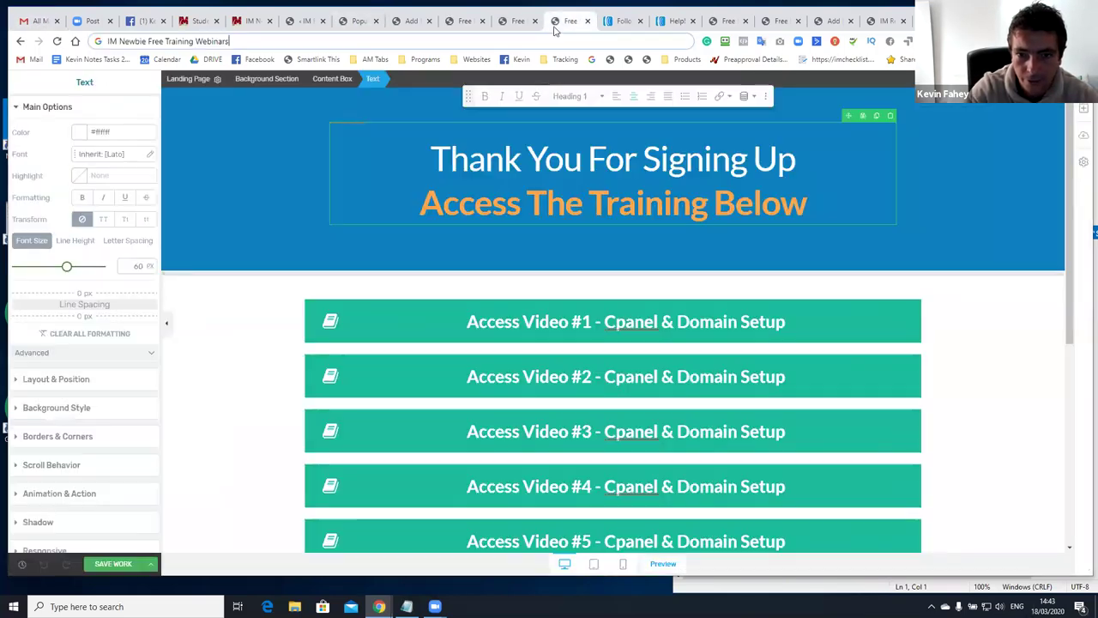
{"action": "left_click", "coordinate": [504, 24]}
{"action": "right_click", "coordinate": [399, 158]}
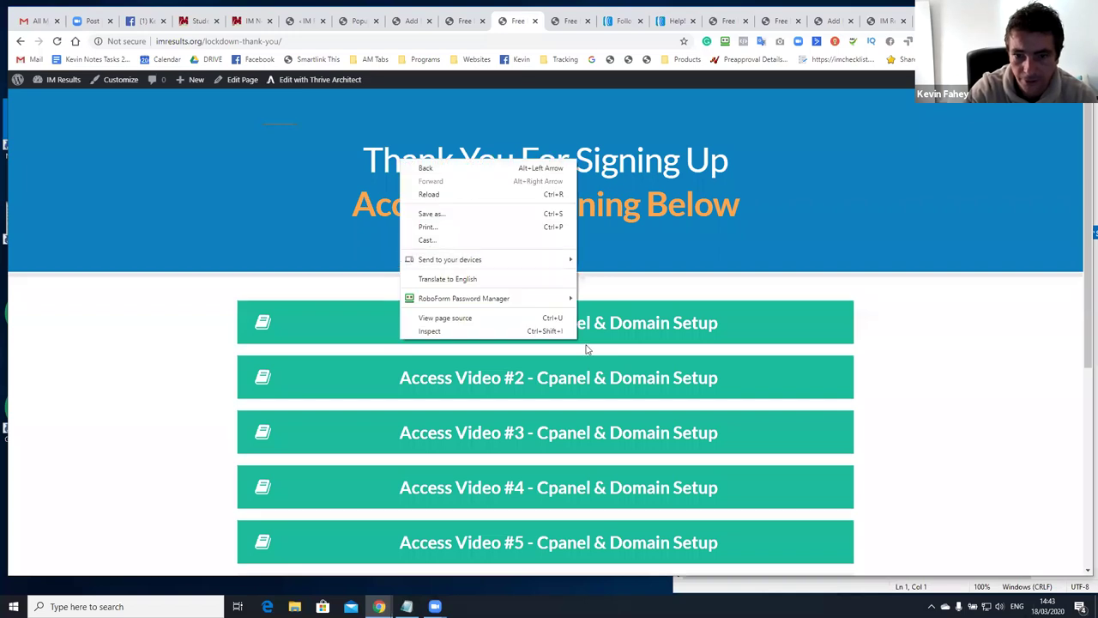
{"action": "left_click", "coordinate": [656, 226]}
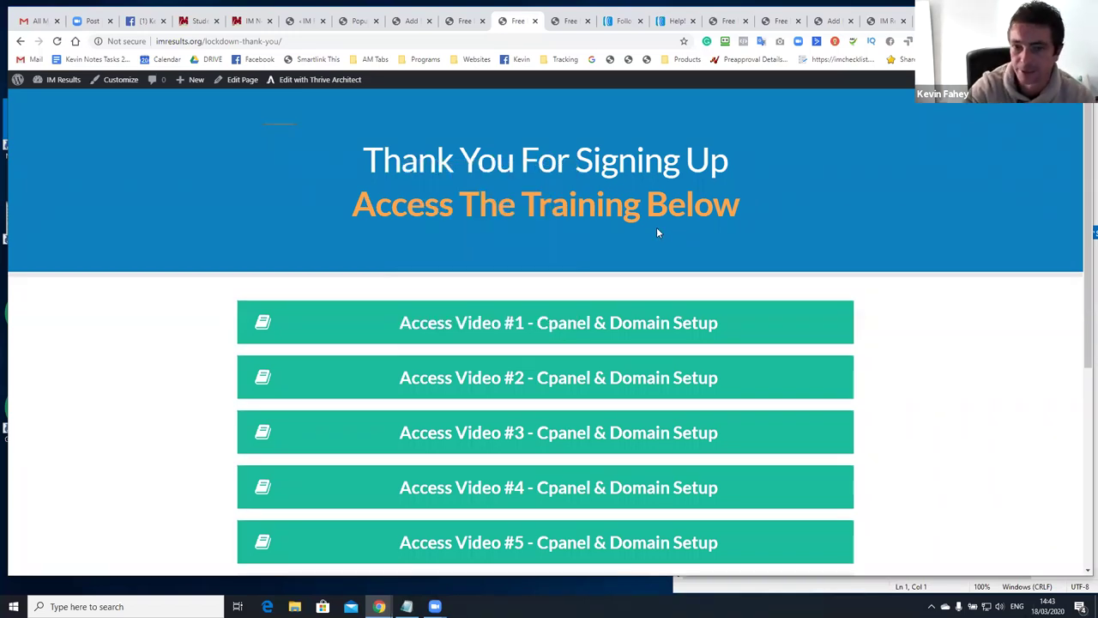
{"action": "scroll", "coordinate": [579, 369], "scroll_direction": "down", "scroll_amount": 4}
{"action": "scroll", "coordinate": [501, 230], "scroll_direction": "up", "scroll_amount": 4}
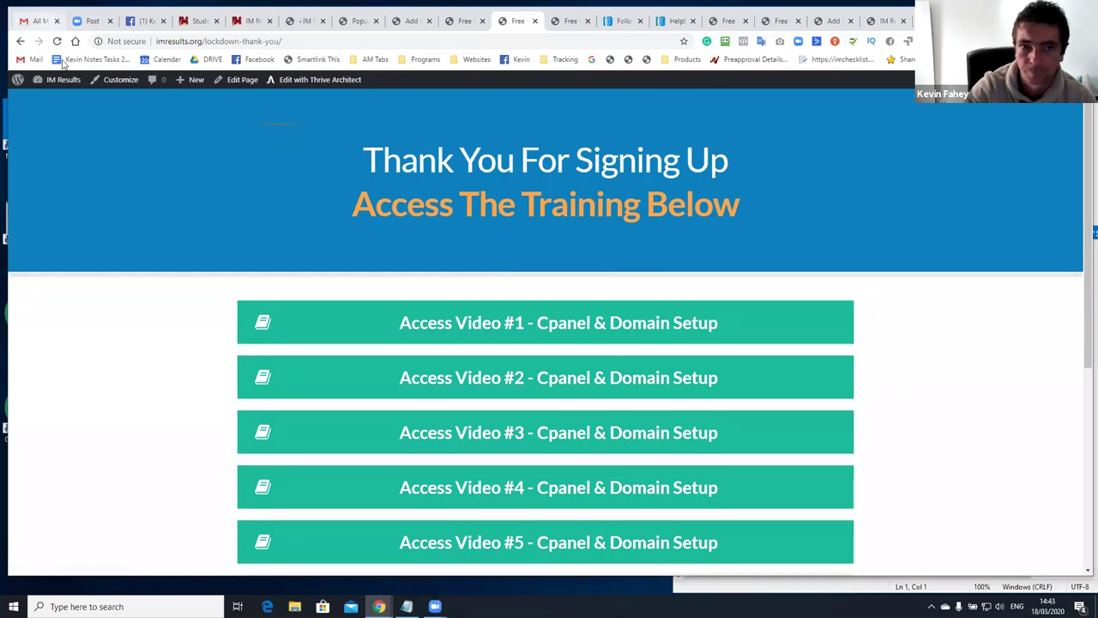
Refresh Gmail's All Mail list twice to look for the new subscriber notification, then go to Facebook
{"action": "left_click", "coordinate": [38, 21]}
{"action": "left_click", "coordinate": [76, 243]}
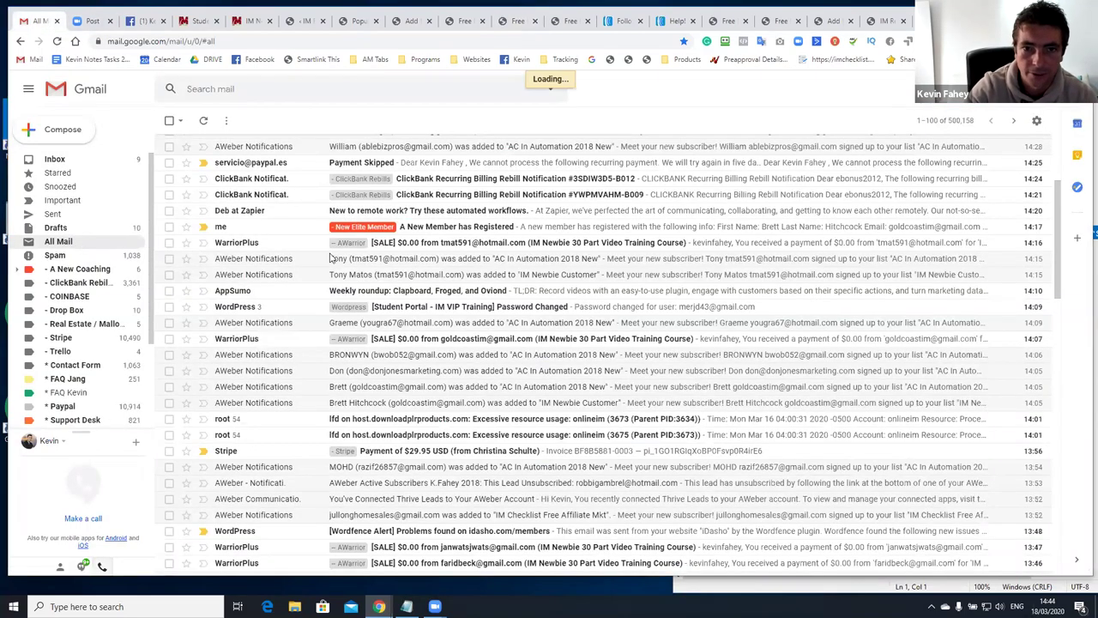
{"action": "scroll", "coordinate": [397, 247], "scroll_direction": "up", "scroll_amount": 2}
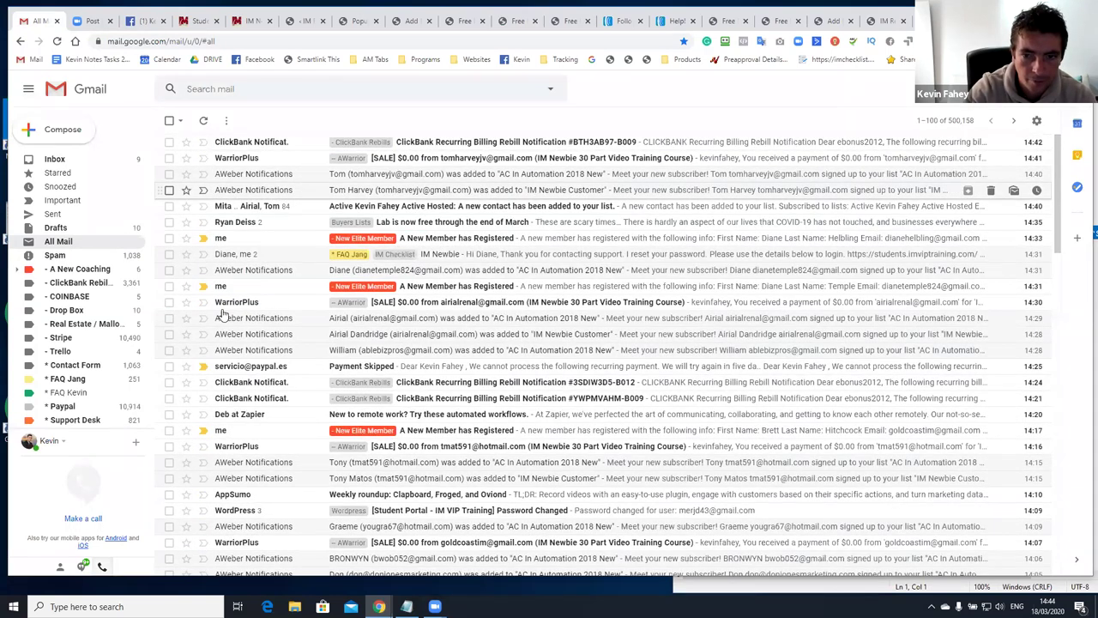
{"action": "scroll", "coordinate": [216, 312], "scroll_direction": "down", "scroll_amount": 2}
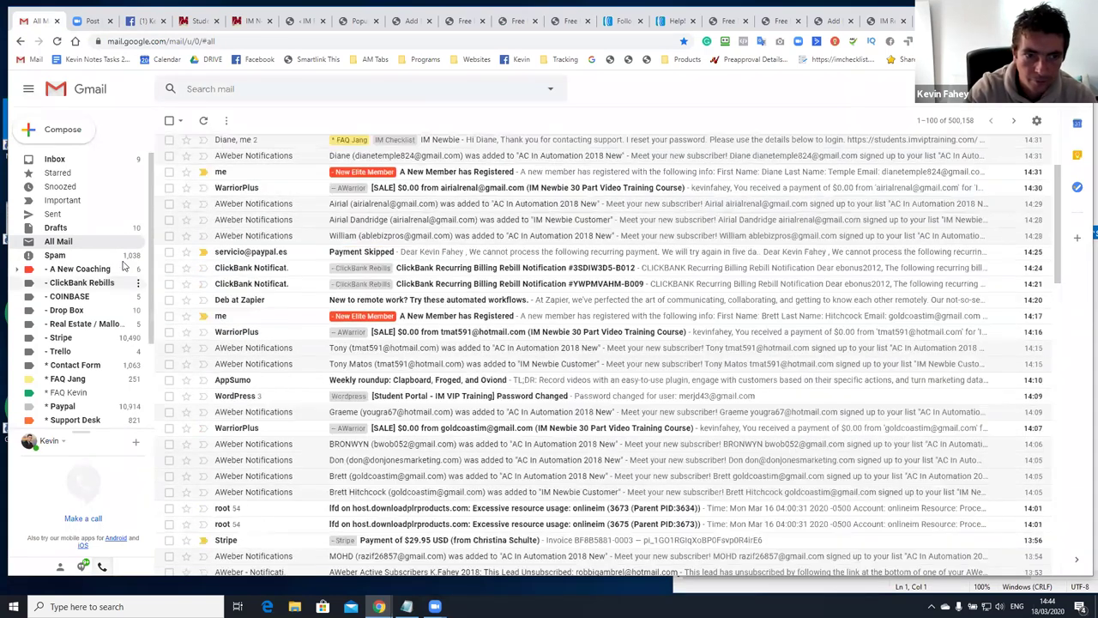
{"action": "left_click", "coordinate": [77, 244]}
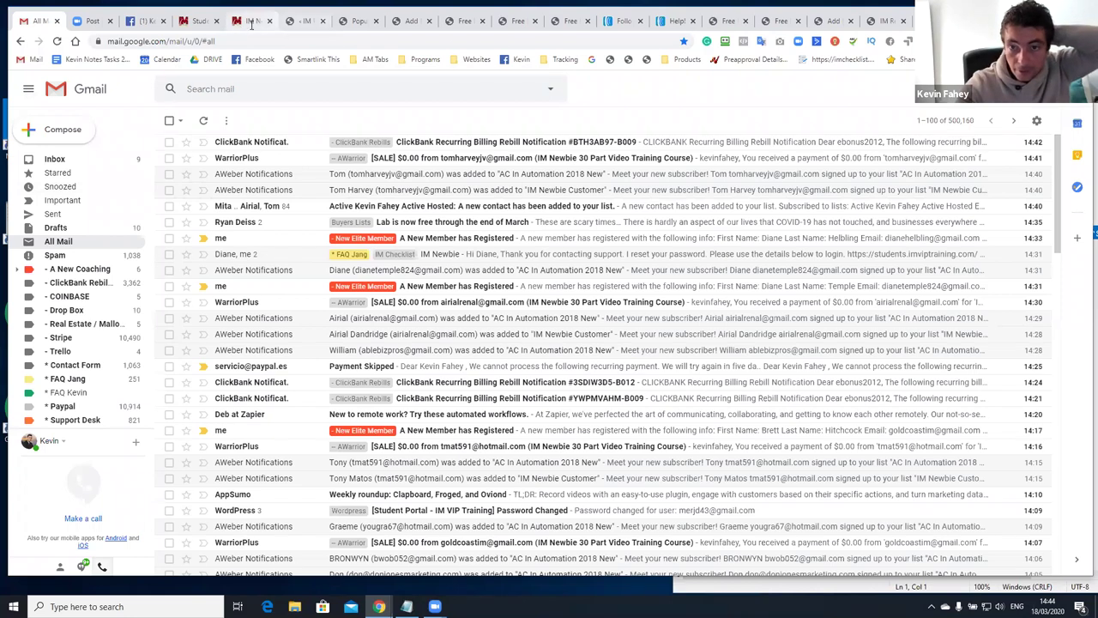
{"action": "left_click", "coordinate": [146, 24]}
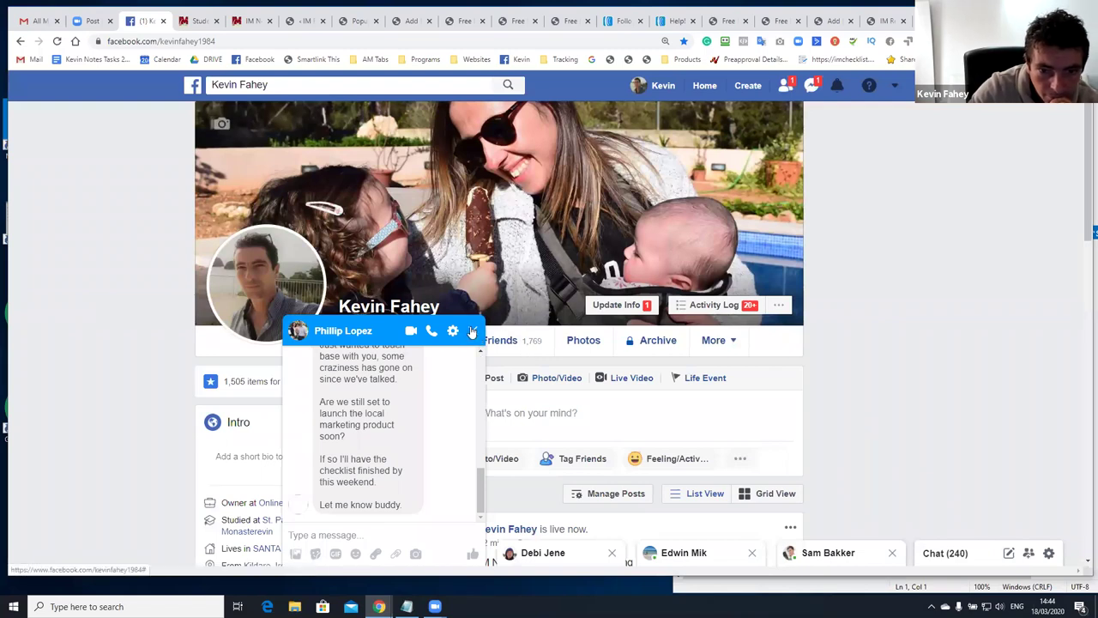
Close the Messenger chat and review the 'Day #3 - IM Newbie Lock Down Live Webinar Training' post
{"action": "left_click", "coordinate": [473, 330]}
{"action": "scroll", "coordinate": [556, 346], "scroll_direction": "down", "scroll_amount": 9}
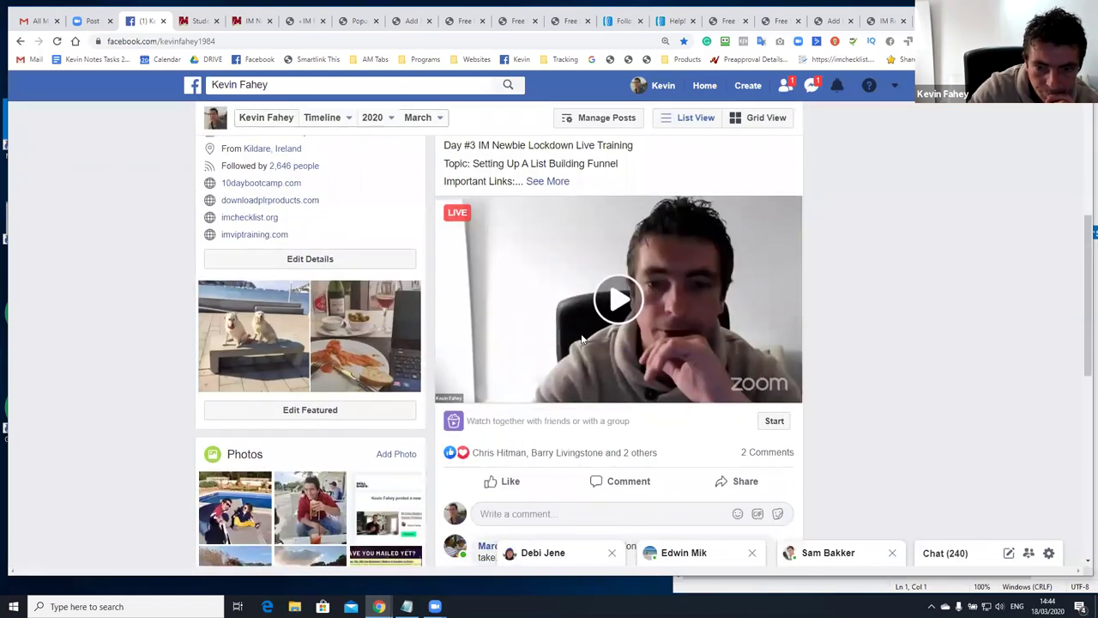
{"action": "scroll", "coordinate": [541, 408], "scroll_direction": "down", "scroll_amount": 1}
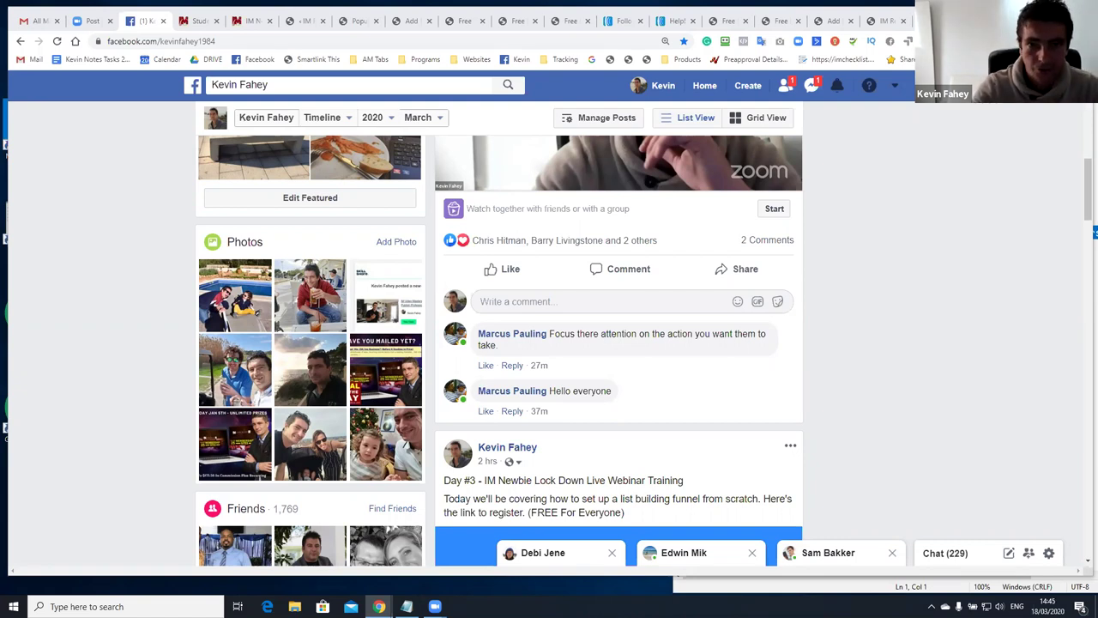
{"action": "left_click", "coordinate": [251, 24]}
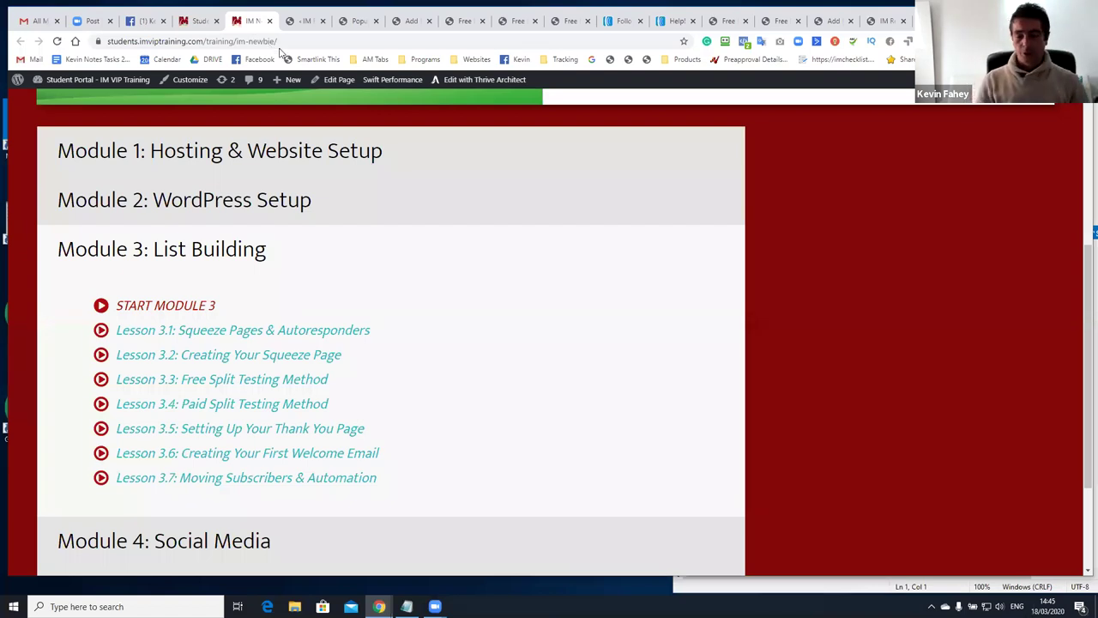
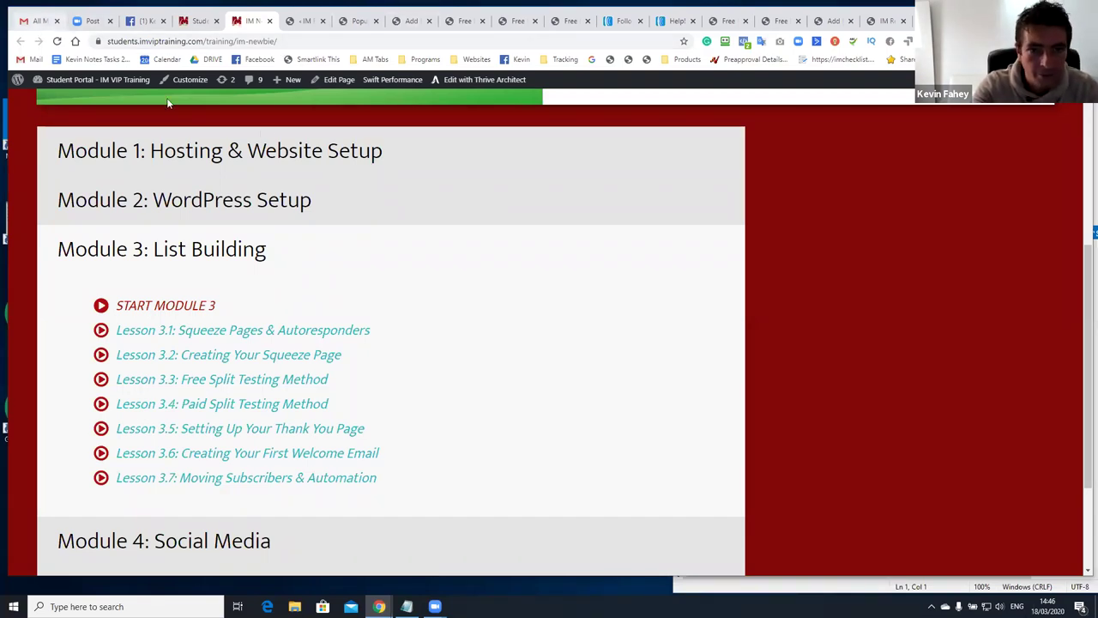
In Gmail, glance at the Spam folder (1,038 messages), then open the All Mail list
{"action": "key", "text": "ctrl+1"}
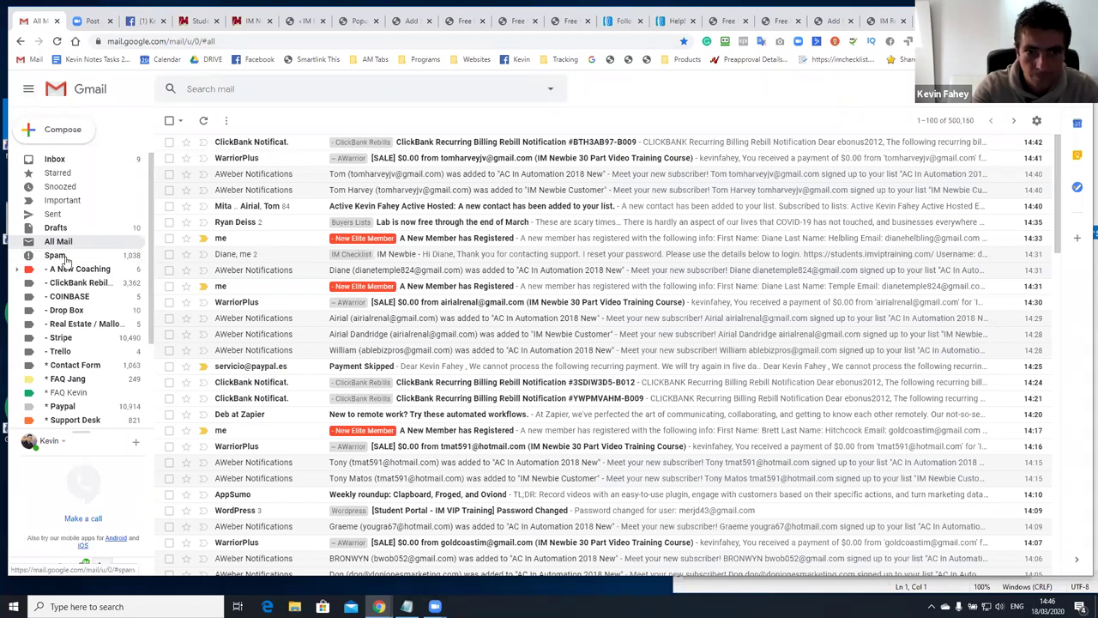
{"action": "left_click", "coordinate": [67, 262]}
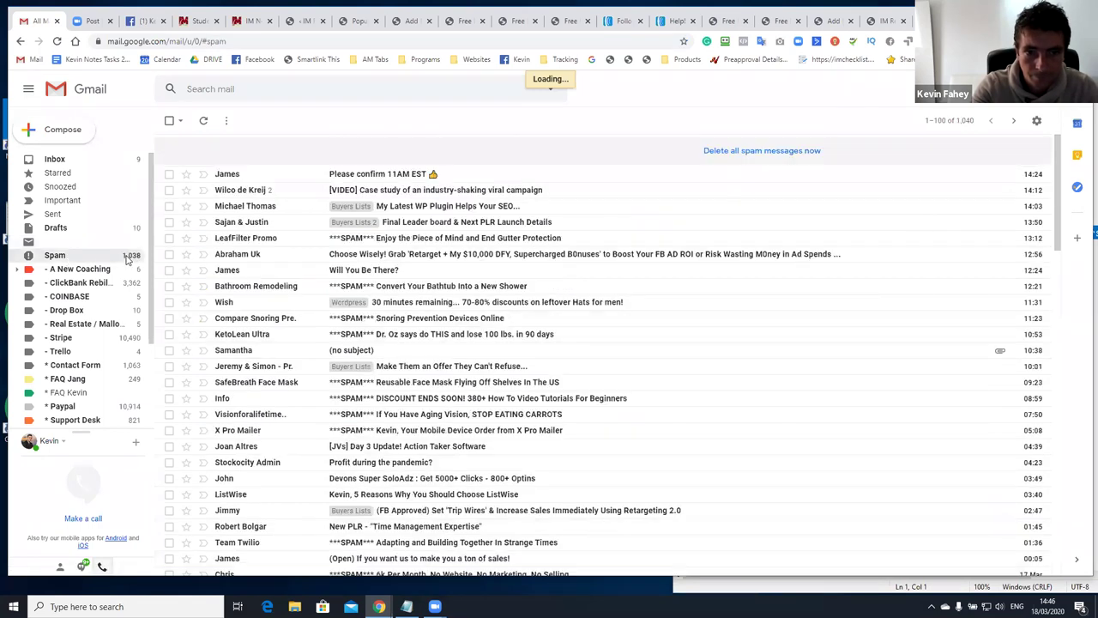
{"action": "left_click", "coordinate": [72, 248]}
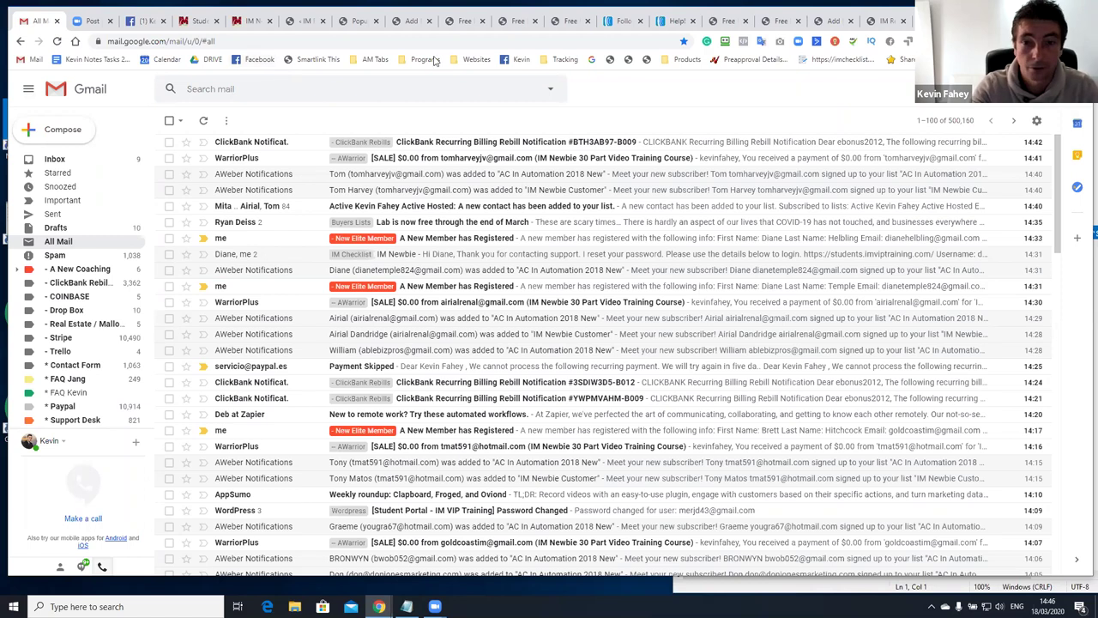
Preview the free training landing page and submit a test email address in its opt-in popup
{"action": "left_click", "coordinate": [518, 23]}
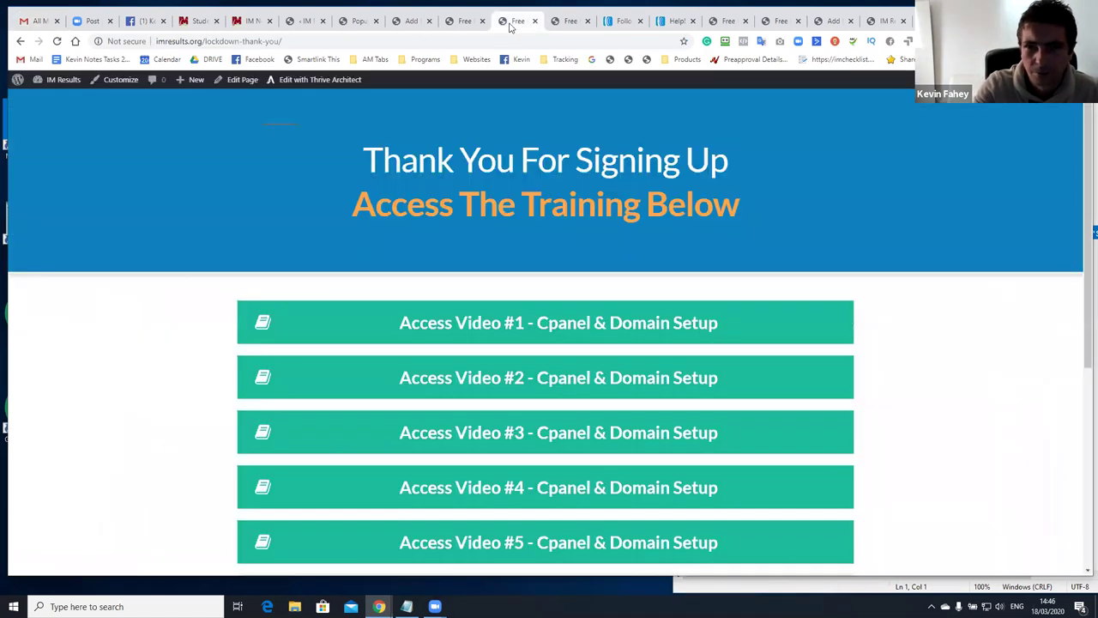
{"action": "left_click", "coordinate": [472, 23]}
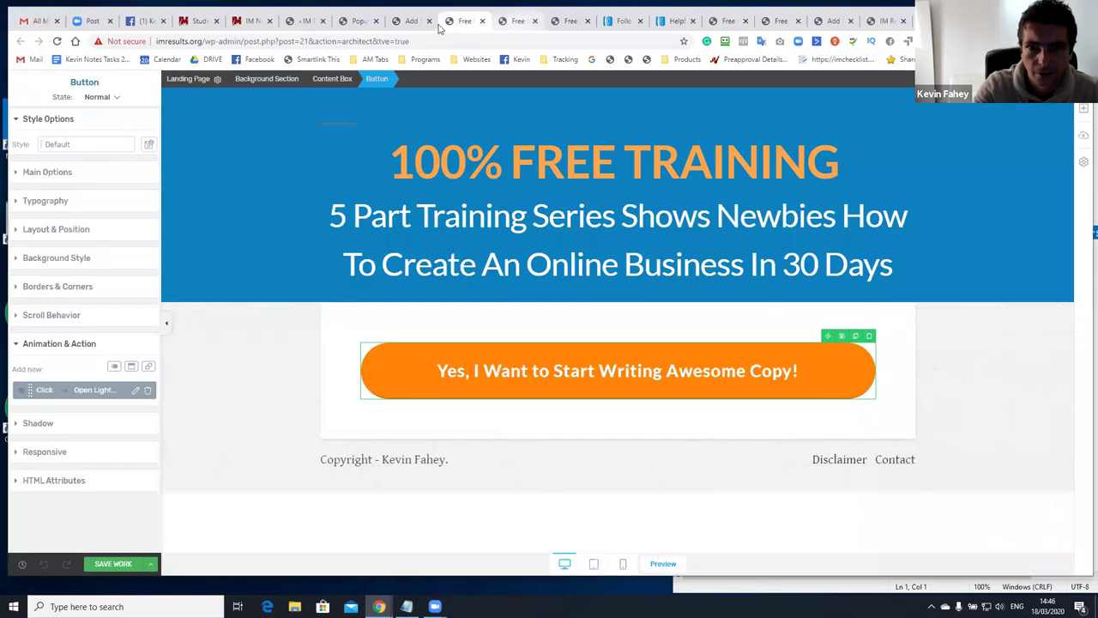
{"action": "left_click", "coordinate": [662, 564]}
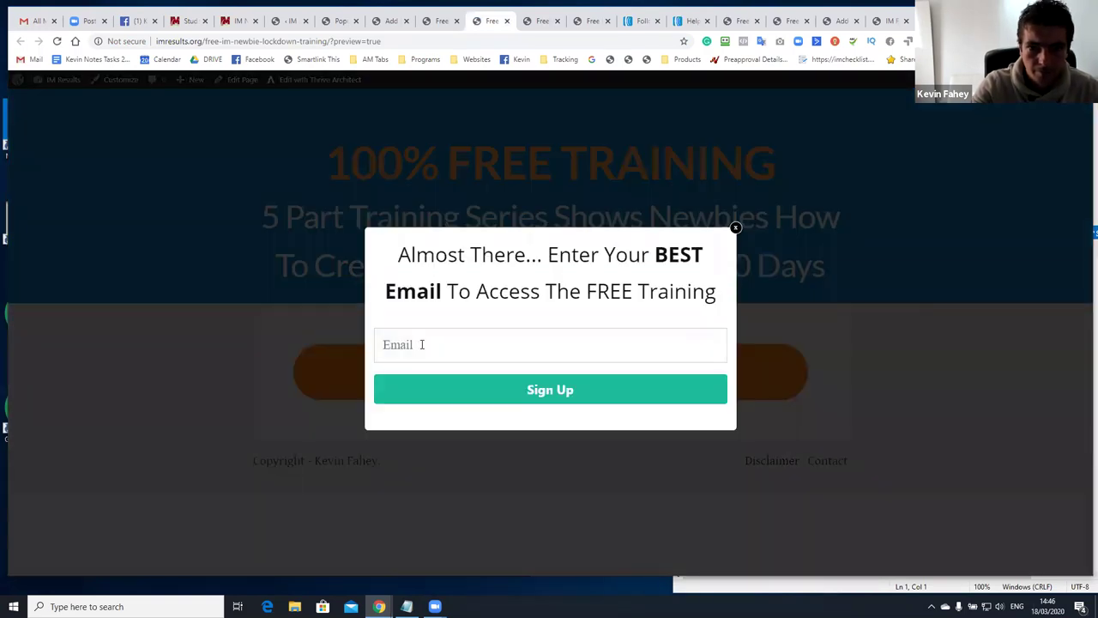
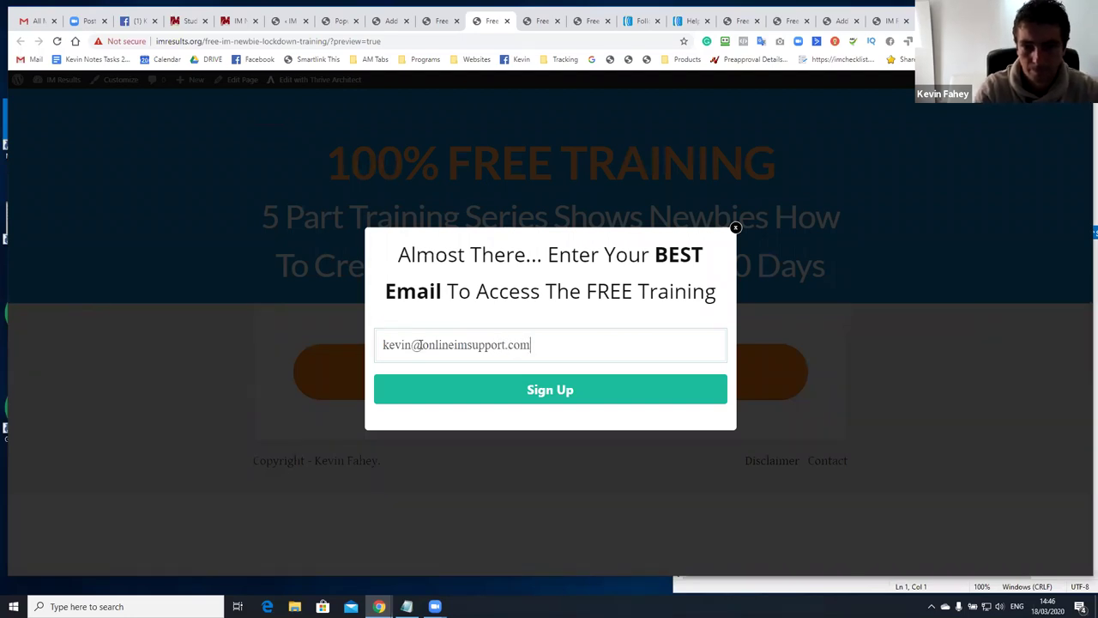
{"action": "left_click", "coordinate": [493, 397]}
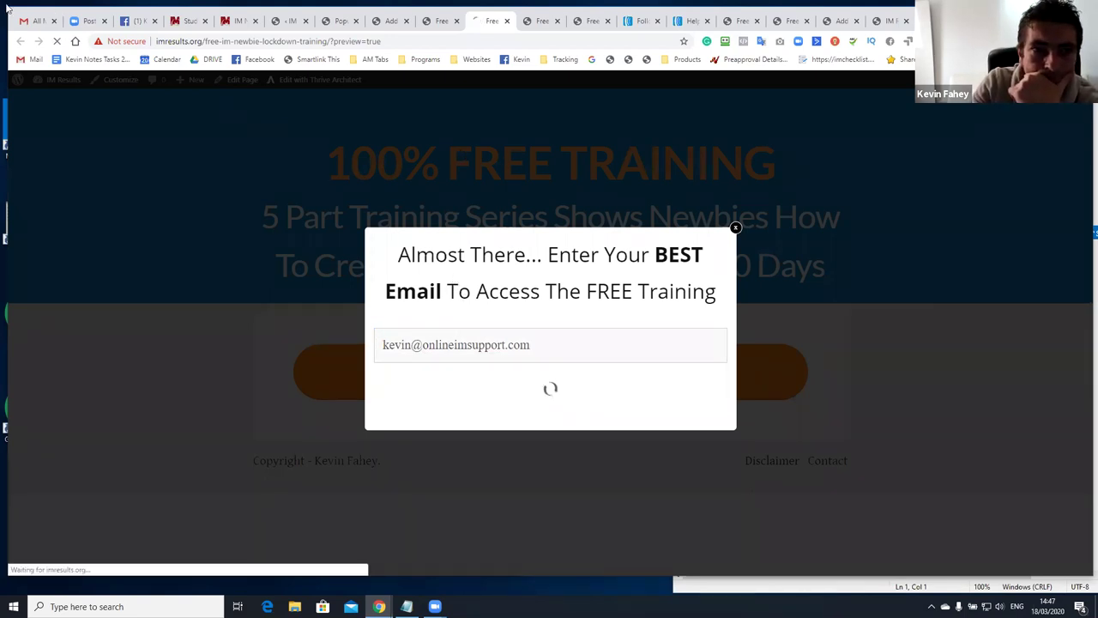
{"action": "key", "text": "ctrl+1"}
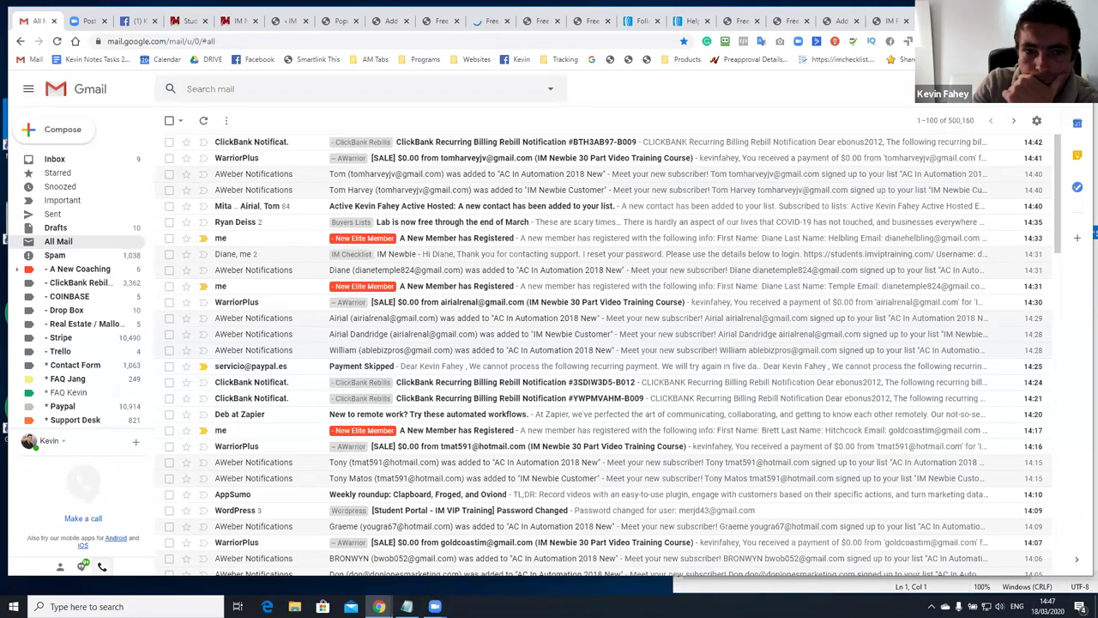
Switch to the second Google account and sign in using the RoboForm-saved password
{"action": "left_click", "coordinate": [1067, 88]}
{"action": "left_click", "coordinate": [952, 290]}
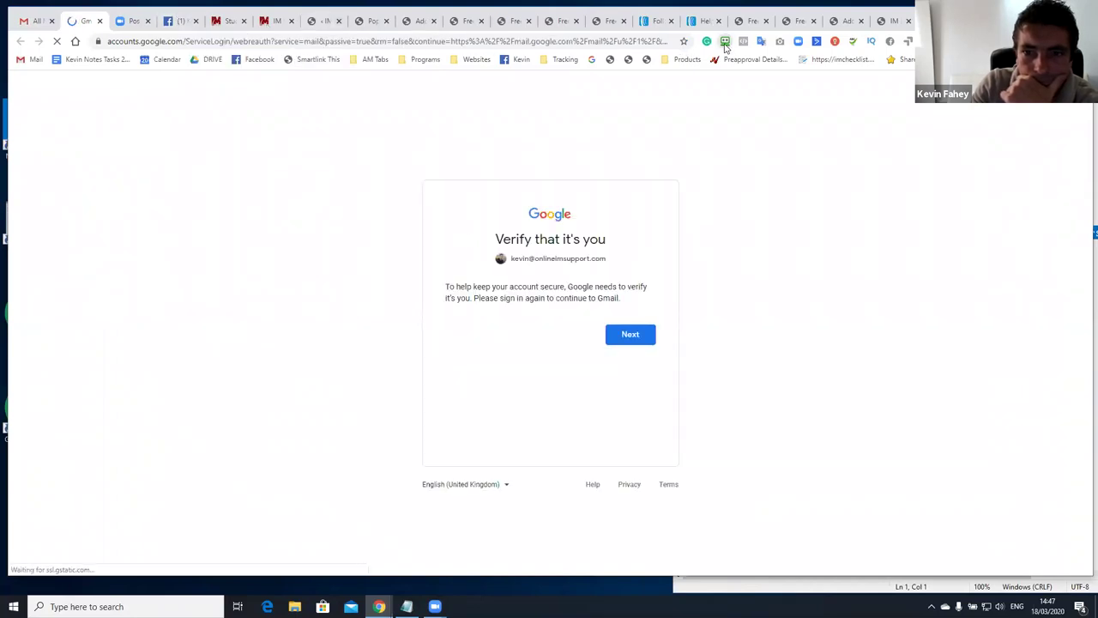
{"action": "left_click", "coordinate": [630, 335]}
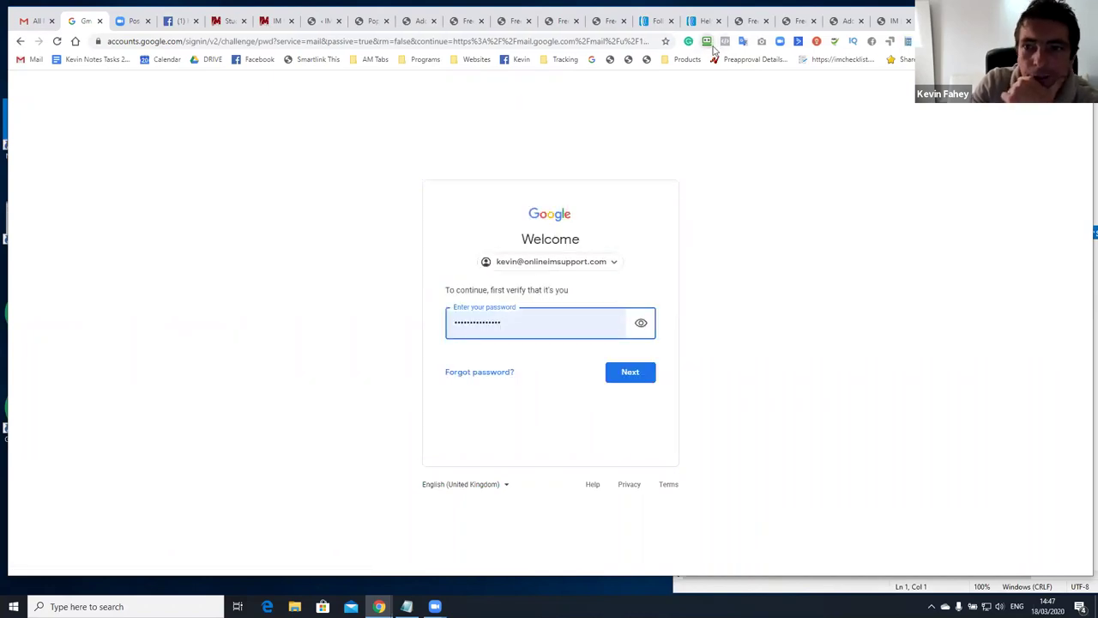
{"action": "left_click", "coordinate": [707, 43]}
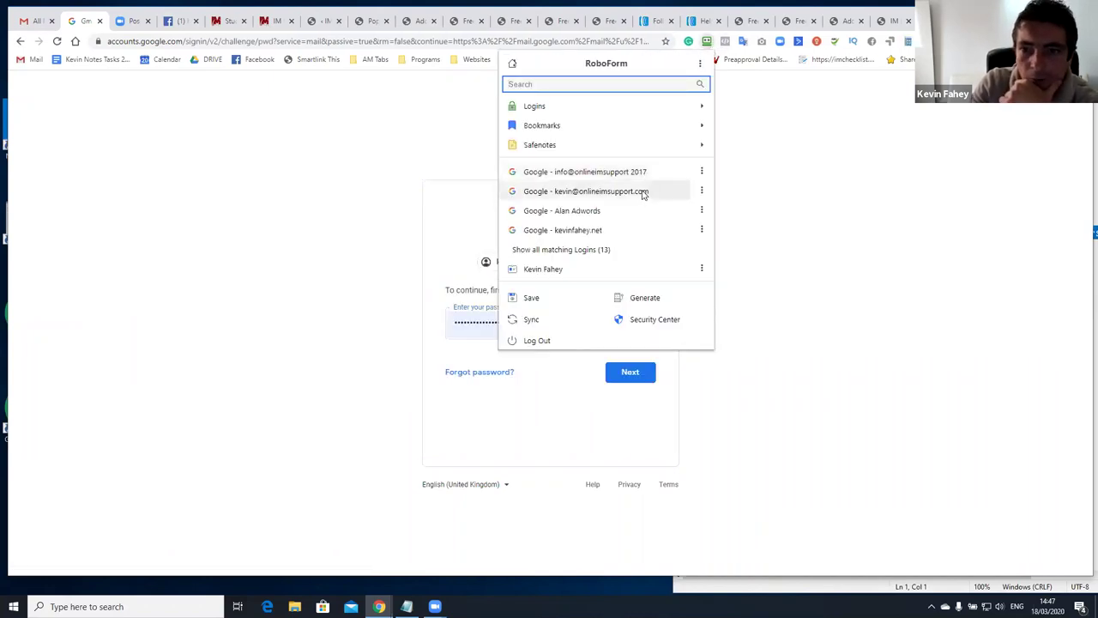
{"action": "left_click", "coordinate": [643, 192]}
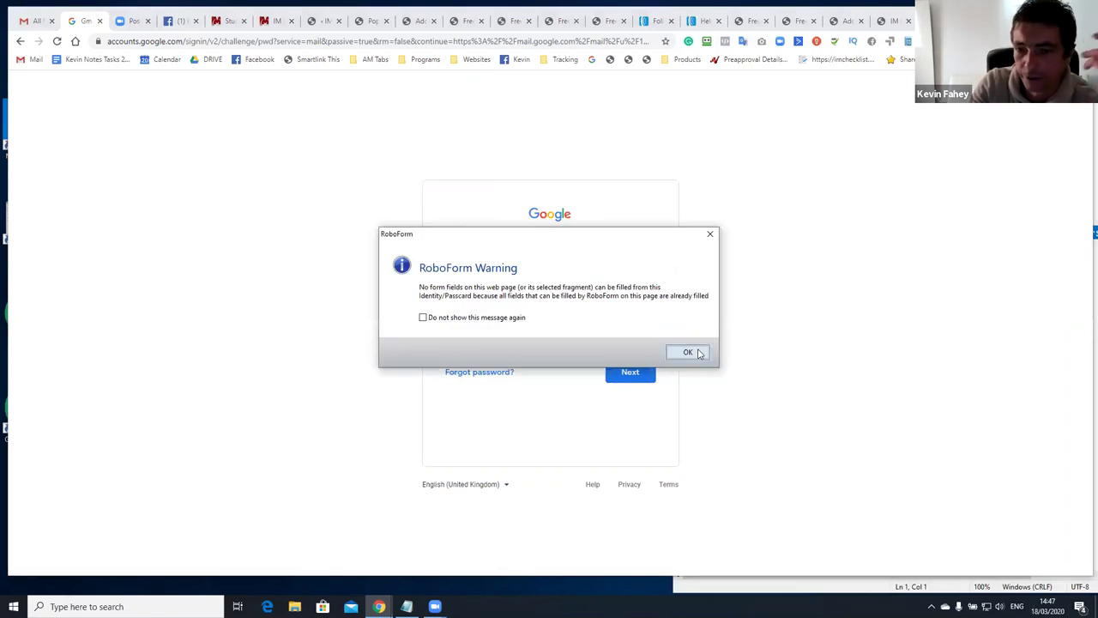
{"action": "left_click", "coordinate": [688, 351]}
{"action": "left_click", "coordinate": [633, 375]}
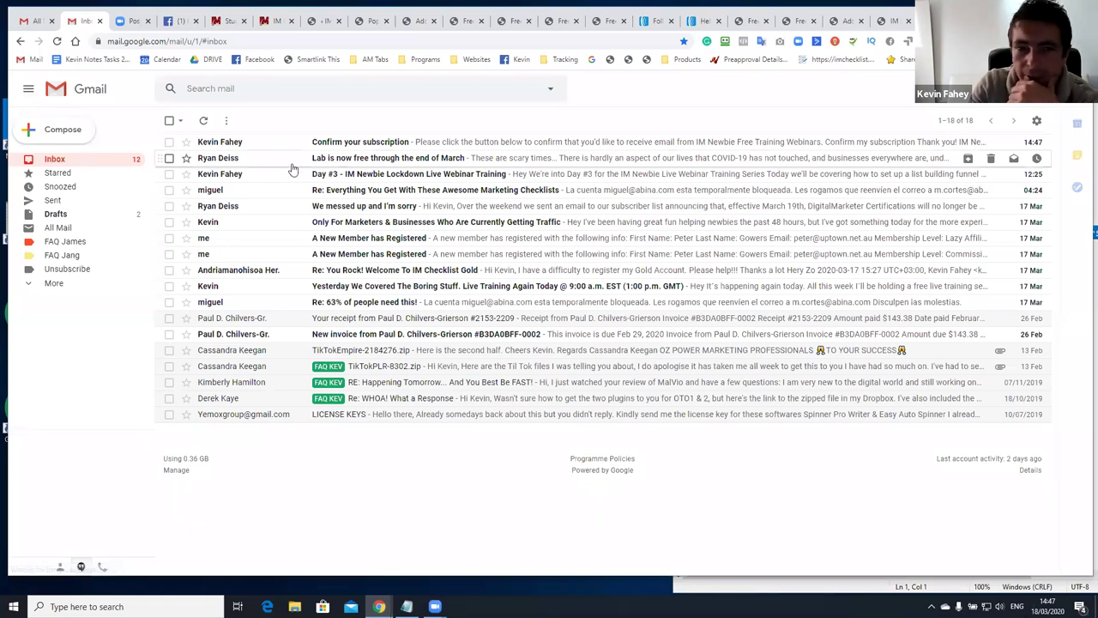
Confirm the webinar subscription from the 'Confirm your subscription' email, then return to the inbox
{"action": "left_click", "coordinate": [339, 144]}
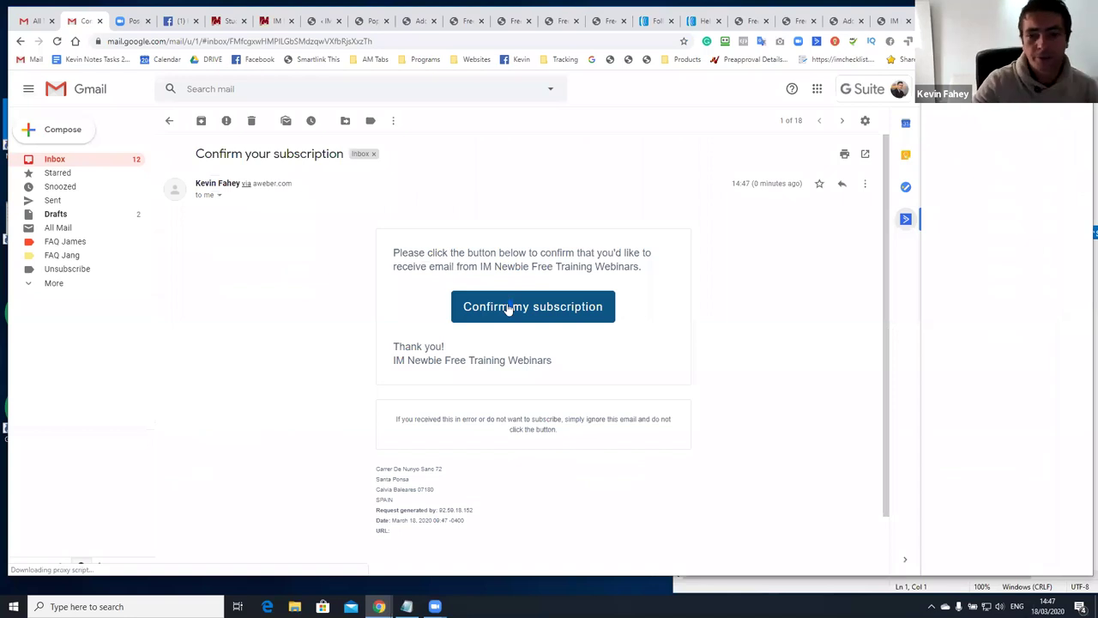
{"action": "left_click", "coordinate": [507, 308]}
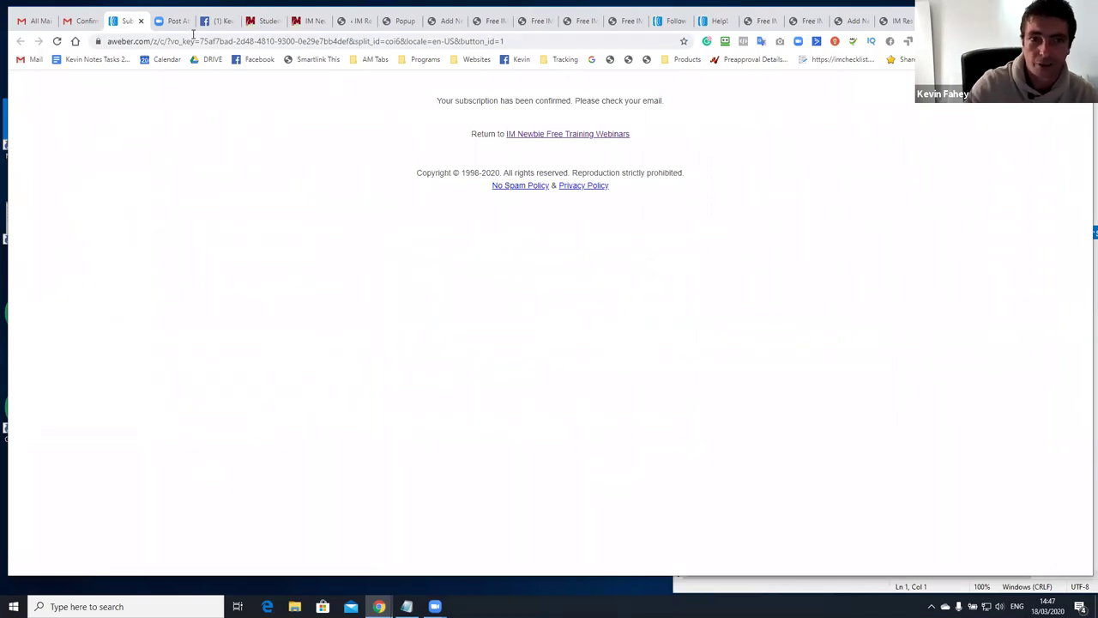
{"action": "left_click", "coordinate": [74, 22]}
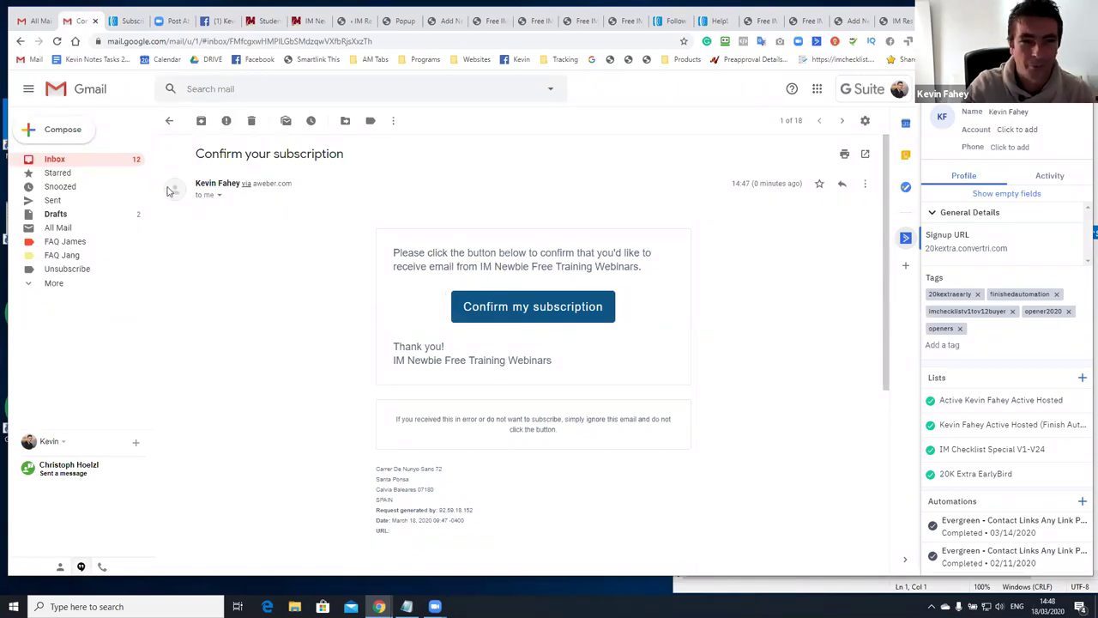
{"action": "left_click", "coordinate": [78, 161]}
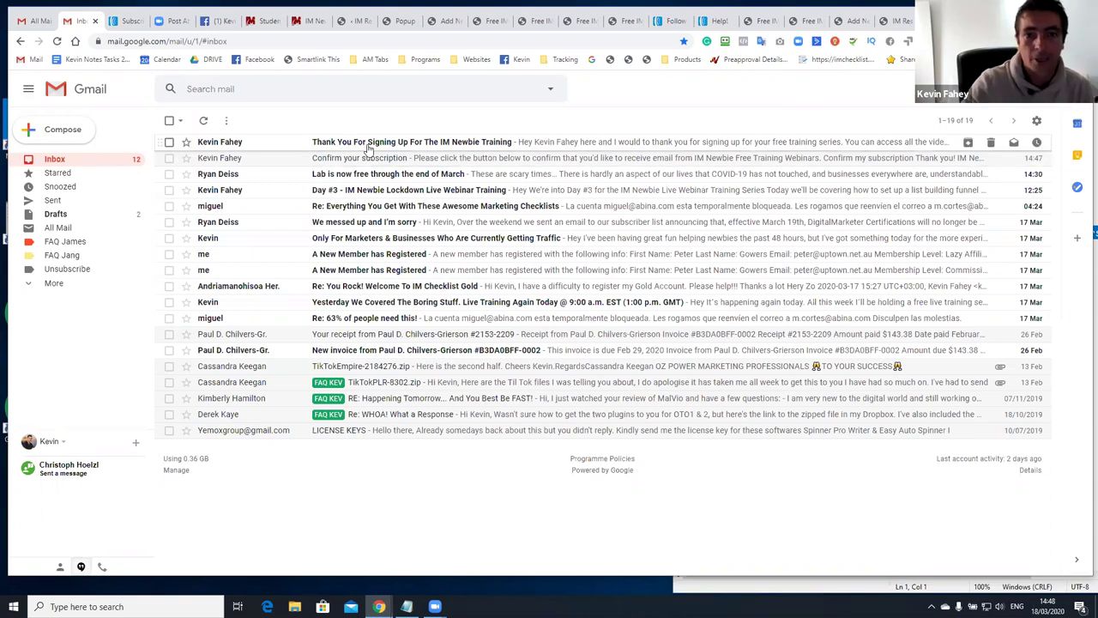
Read the IM Newbie Training thank-you email, follow its imresults.org link, then view the student portal
{"action": "left_click", "coordinate": [228, 142]}
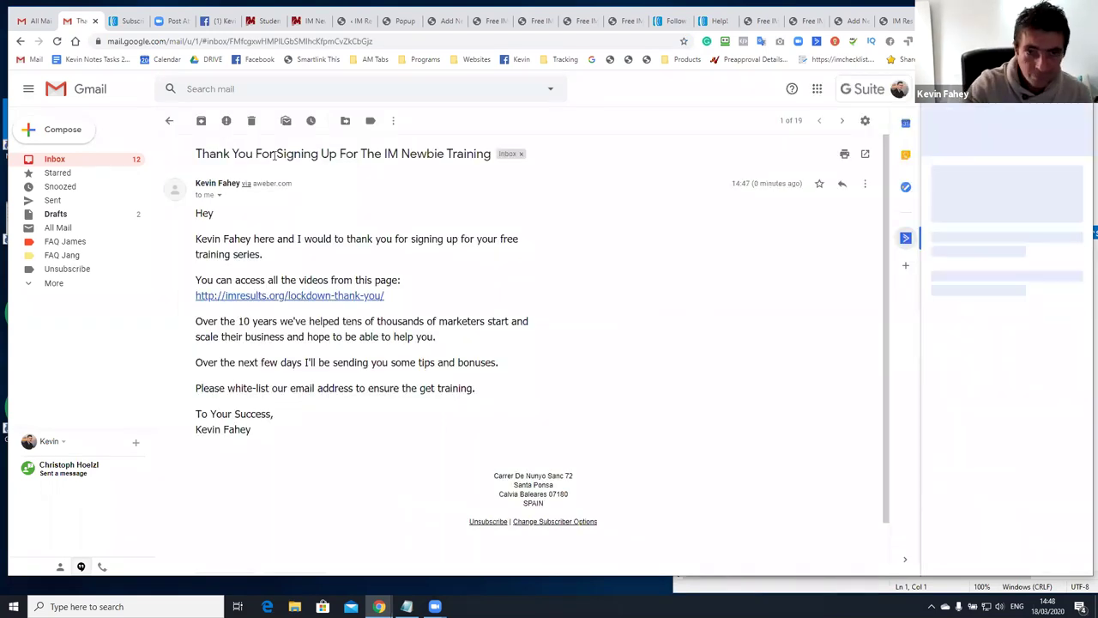
{"action": "left_click_drag", "start_coordinate": [286, 155], "coordinate": [410, 155]}
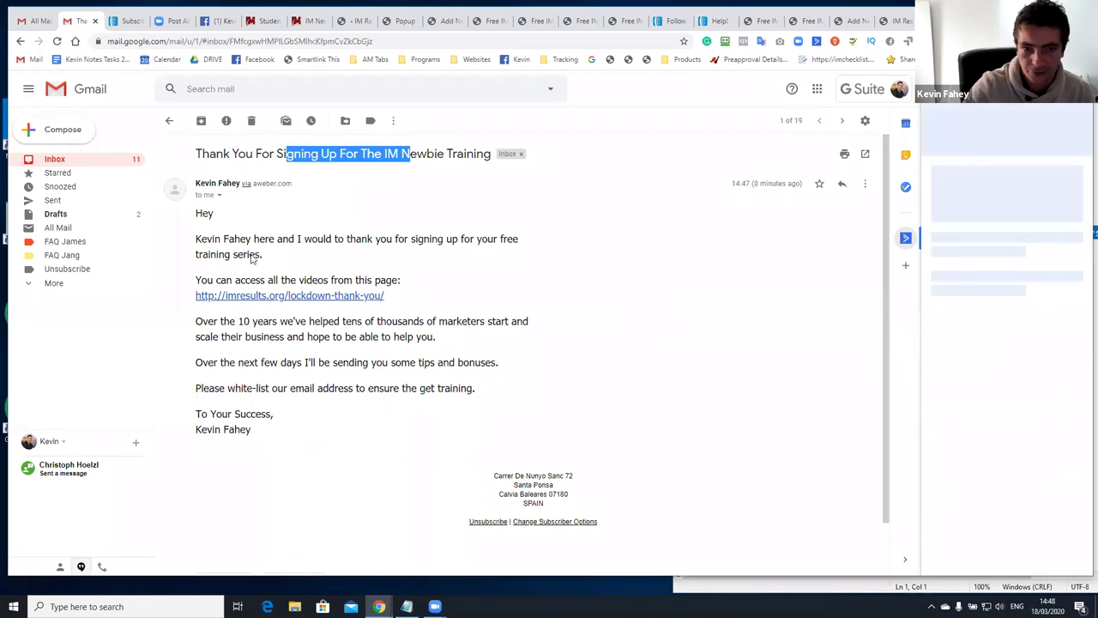
{"action": "left_click_drag", "start_coordinate": [197, 214], "coordinate": [262, 268]}
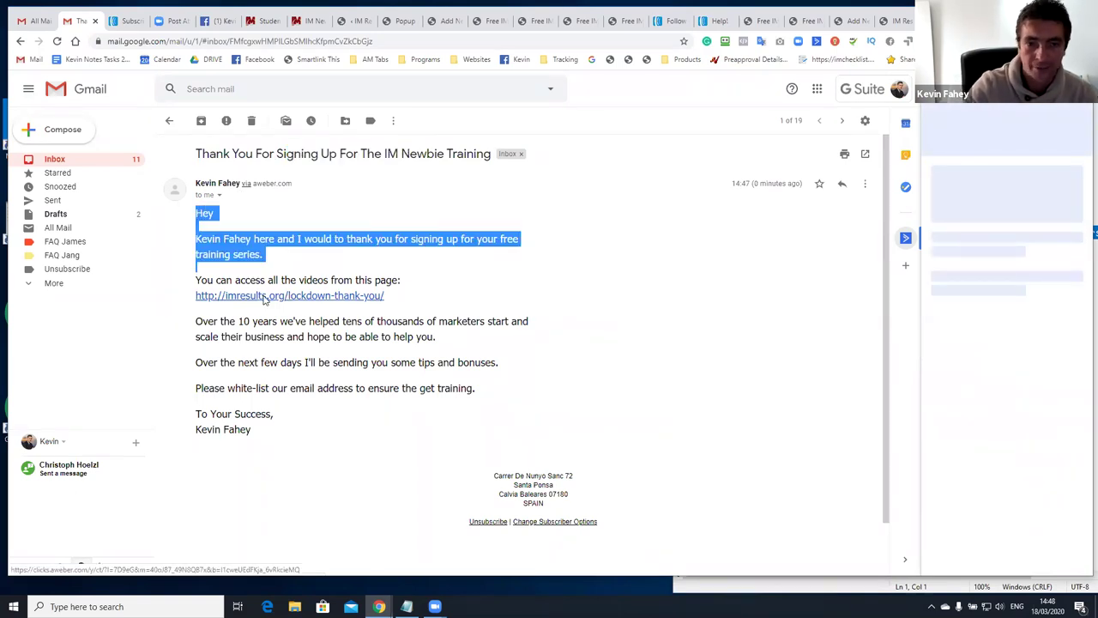
{"action": "left_click", "coordinate": [262, 296]}
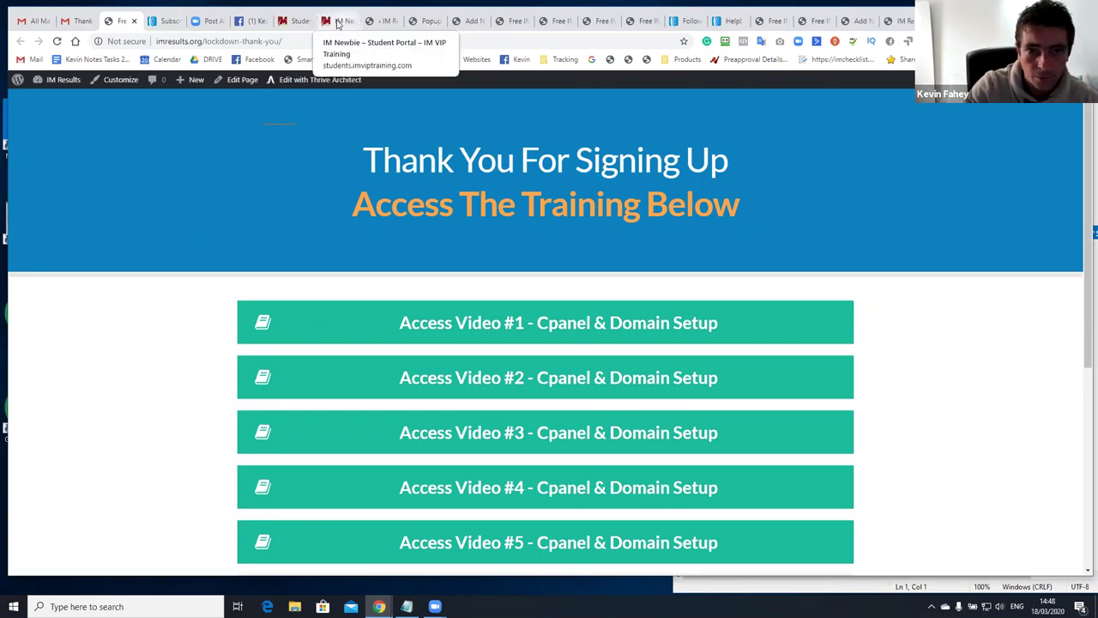
{"action": "left_click", "coordinate": [338, 22]}
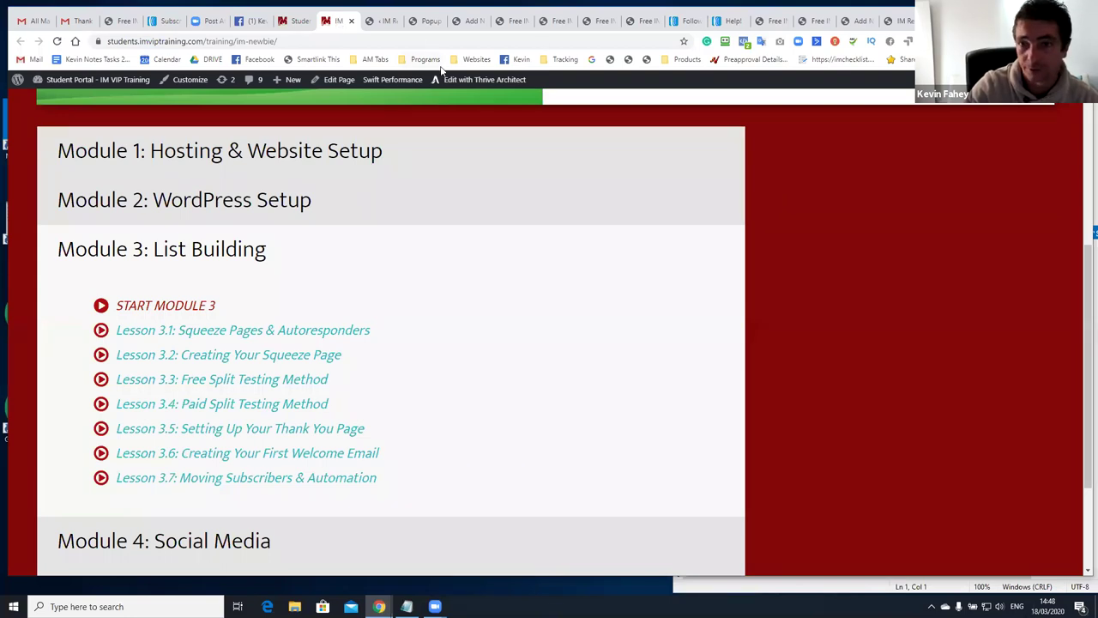
{"action": "left_click", "coordinate": [728, 20]}
Go to Messages > Split Tests and expand the Current List selector
{"action": "mouse_move", "coordinate": [465, 129]}
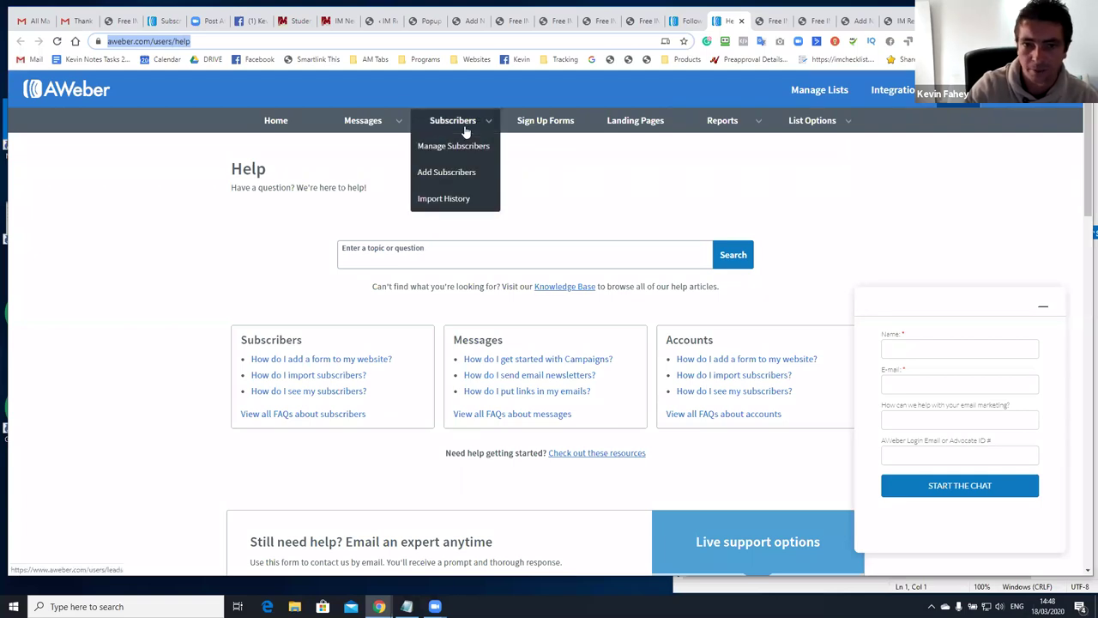
{"action": "mouse_move", "coordinate": [379, 125]}
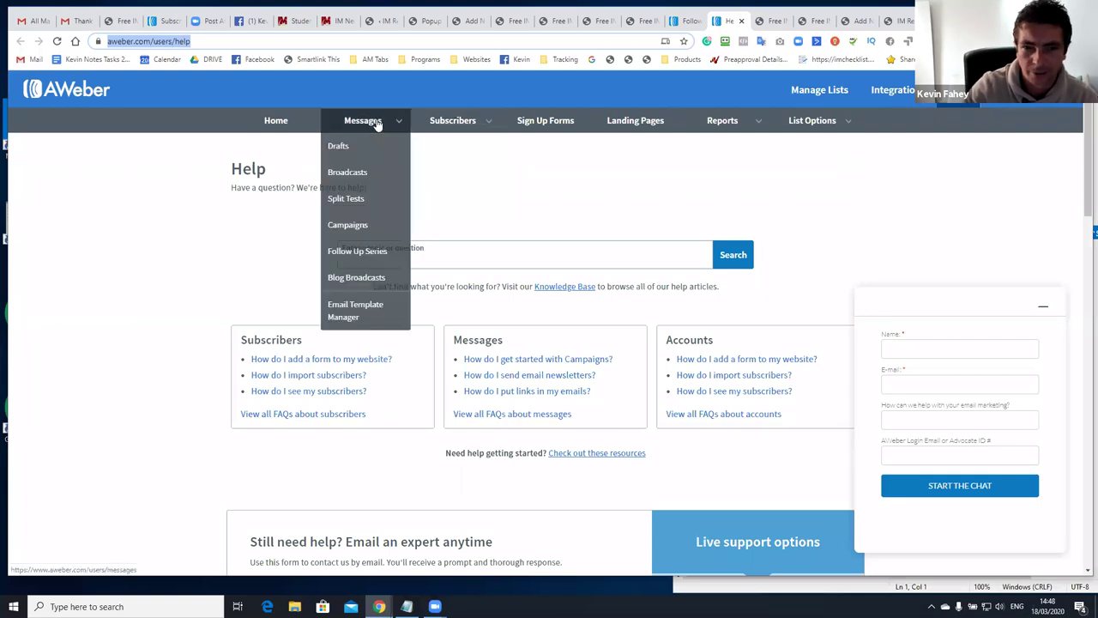
{"action": "left_click", "coordinate": [382, 201]}
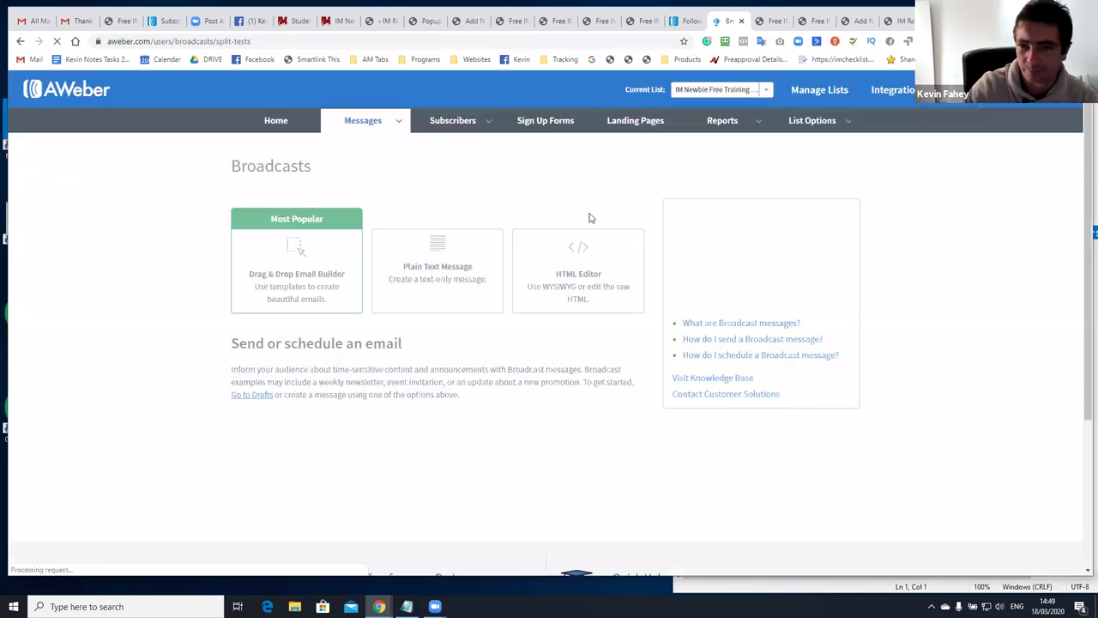
{"action": "left_click", "coordinate": [720, 90]}
{"action": "left_click_drag", "start_coordinate": [768, 203], "coordinate": [789, 89]}
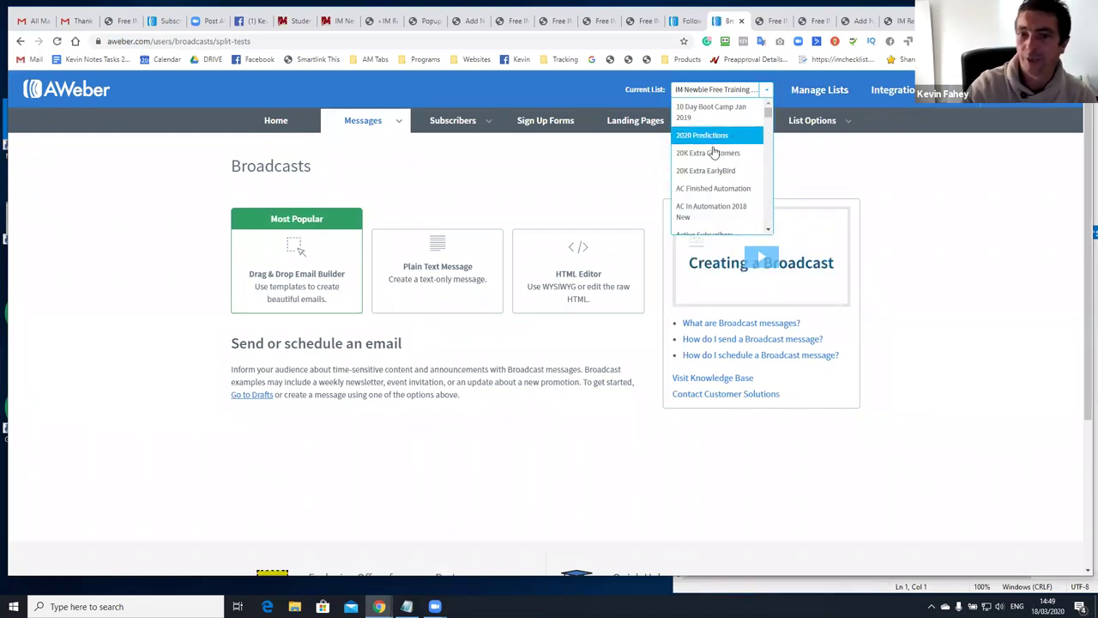
{"action": "scroll", "coordinate": [715, 150], "scroll_direction": "down", "scroll_amount": 1}
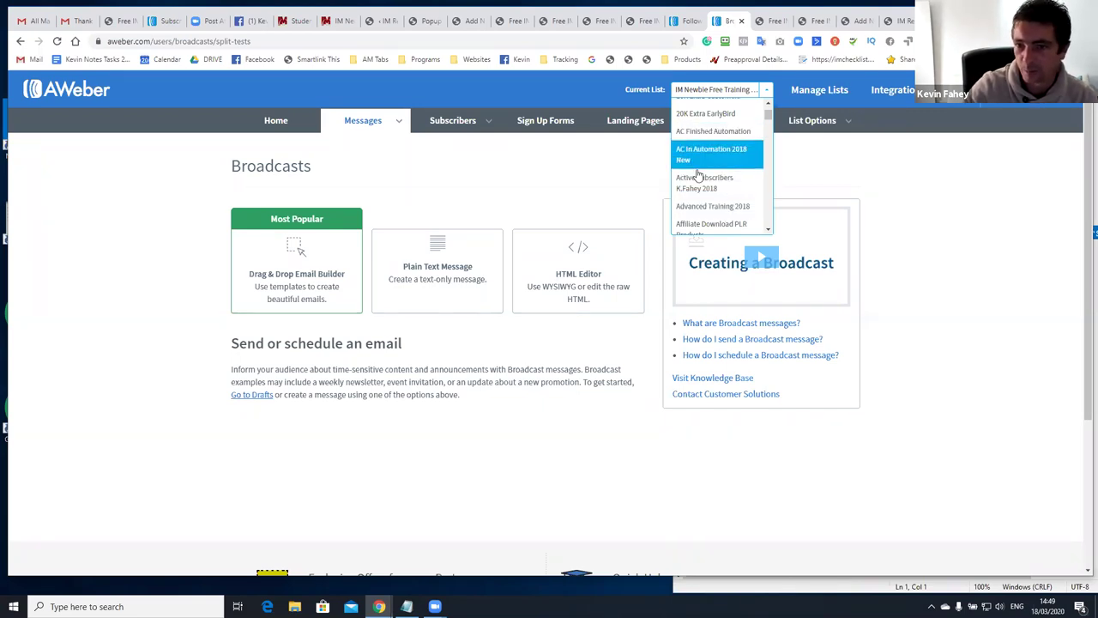
Switch the current list to Active Subscribers and look over the A and B split results
{"action": "left_click", "coordinate": [715, 189]}
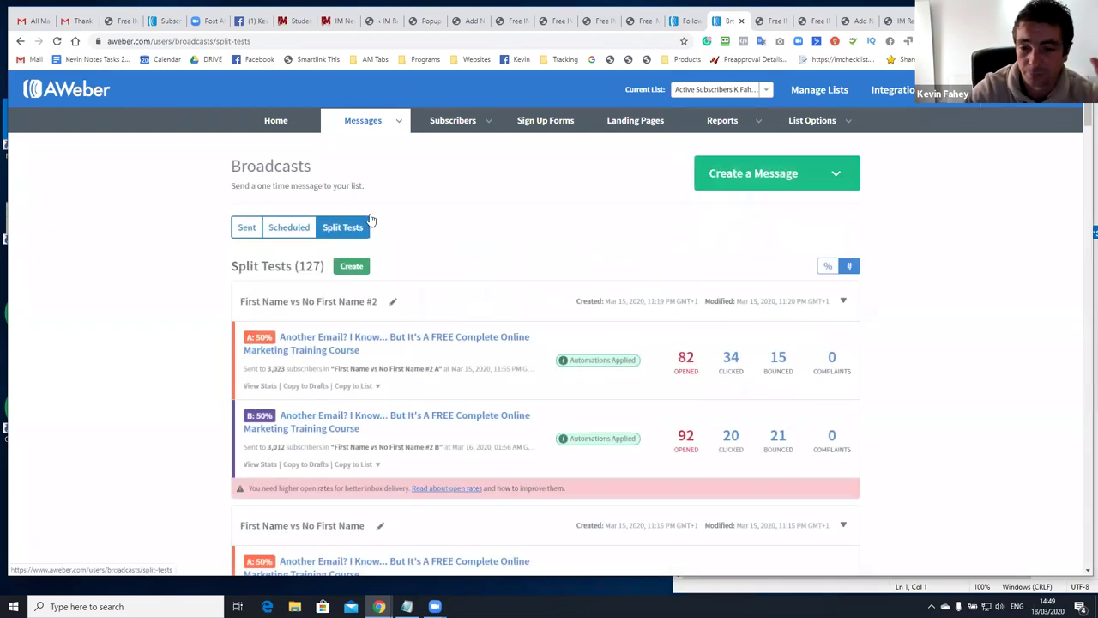
{"action": "scroll", "coordinate": [412, 279], "scroll_direction": "down", "scroll_amount": 4}
{"action": "scroll", "coordinate": [716, 294], "scroll_direction": "up", "scroll_amount": 1}
{"action": "scroll", "coordinate": [717, 295], "scroll_direction": "up", "scroll_amount": 3}
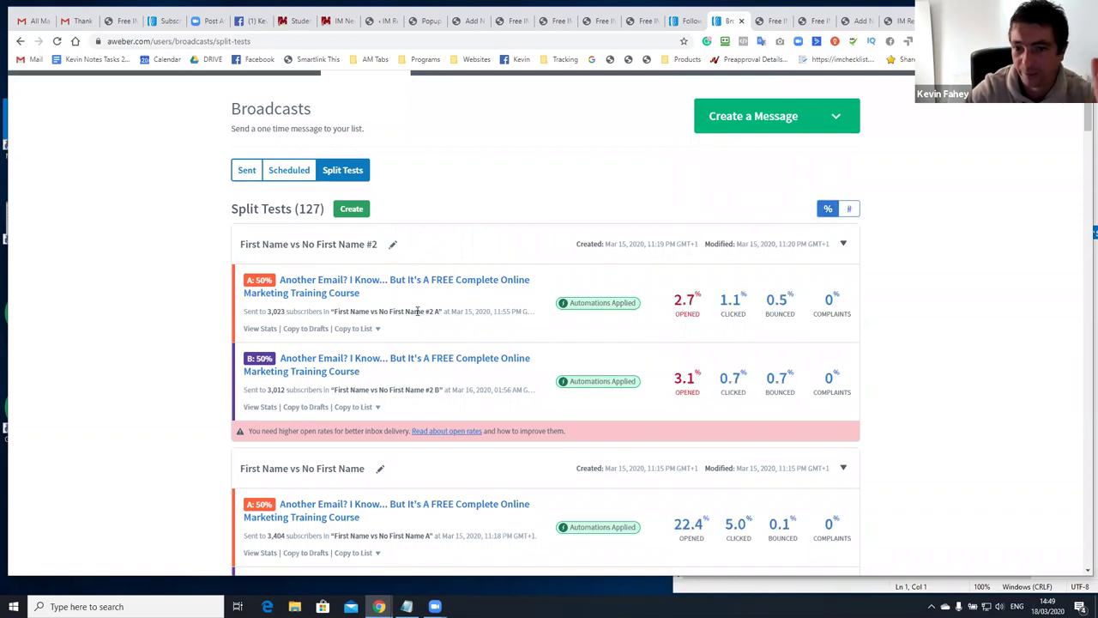
{"action": "left_click_drag", "start_coordinate": [289, 313], "coordinate": [637, 396]}
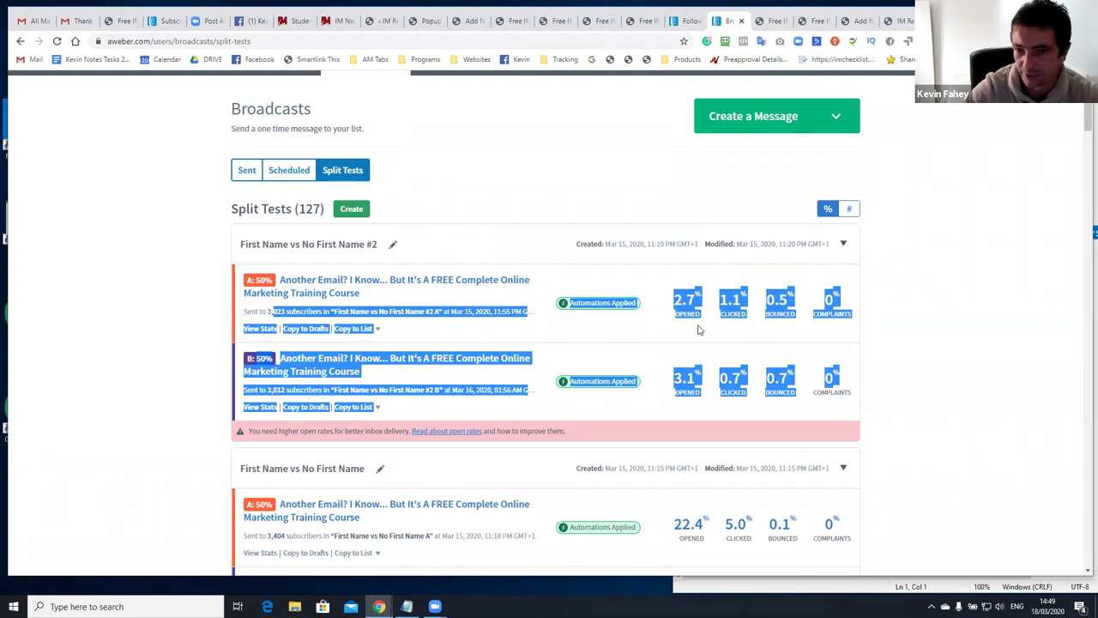
{"action": "left_click", "coordinate": [674, 346]}
Scroll through the 127 split tests reviewing their open and click statistics
{"action": "scroll", "coordinate": [699, 314], "scroll_direction": "down", "scroll_amount": 1}
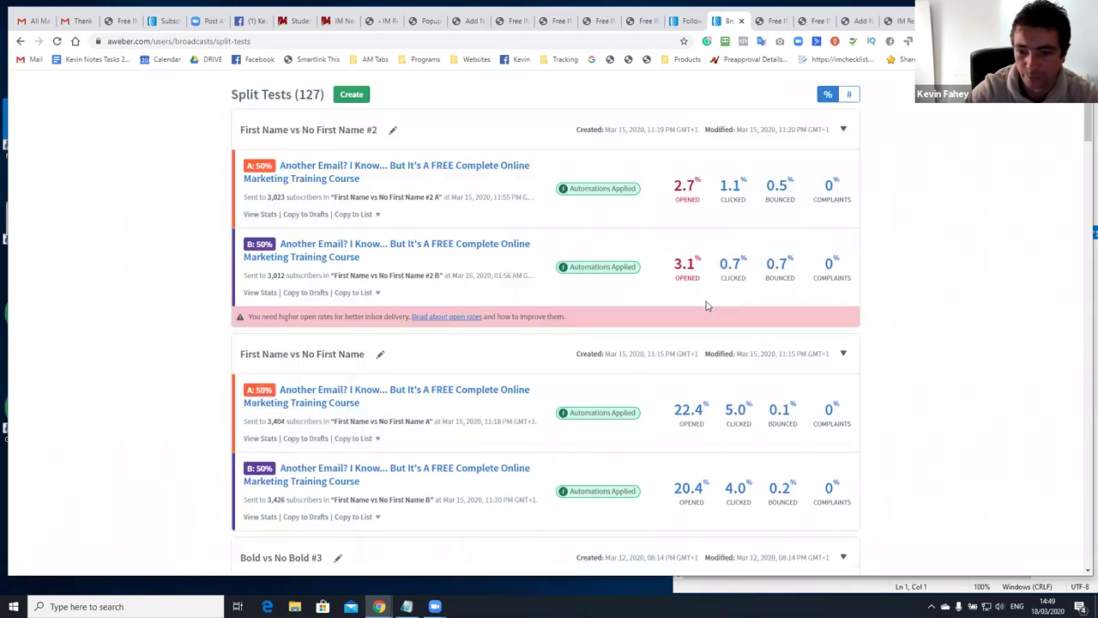
{"action": "scroll", "coordinate": [695, 318], "scroll_direction": "down", "scroll_amount": 1}
{"action": "scroll", "coordinate": [643, 331], "scroll_direction": "down", "scroll_amount": 1}
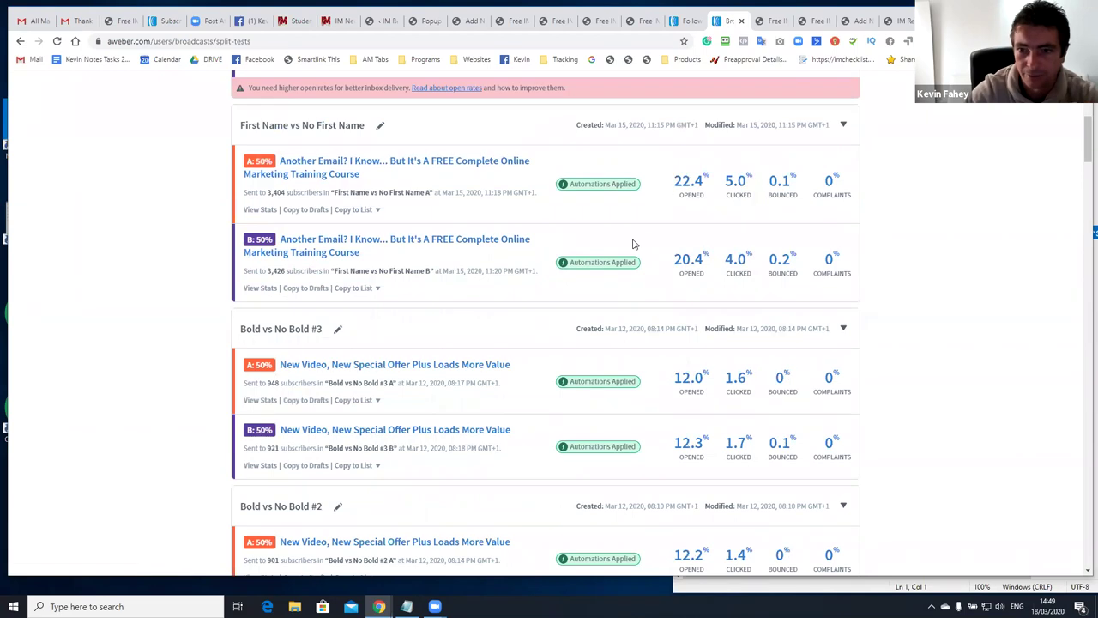
{"action": "scroll", "coordinate": [666, 184], "scroll_direction": "down", "scroll_amount": 8}
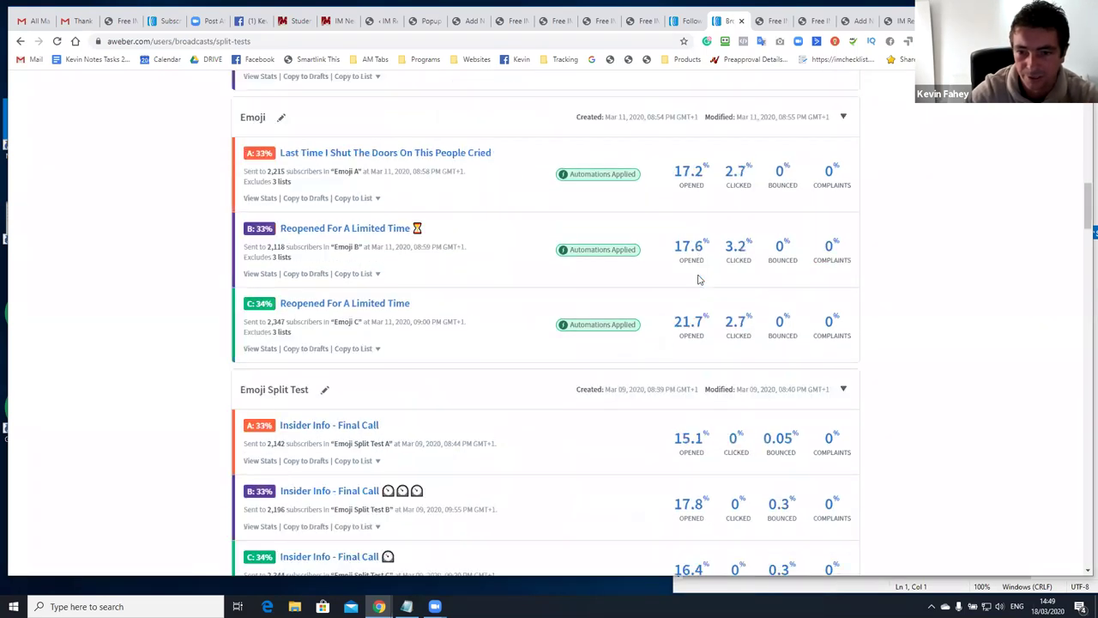
{"action": "scroll", "coordinate": [703, 281], "scroll_direction": "down", "scroll_amount": 6}
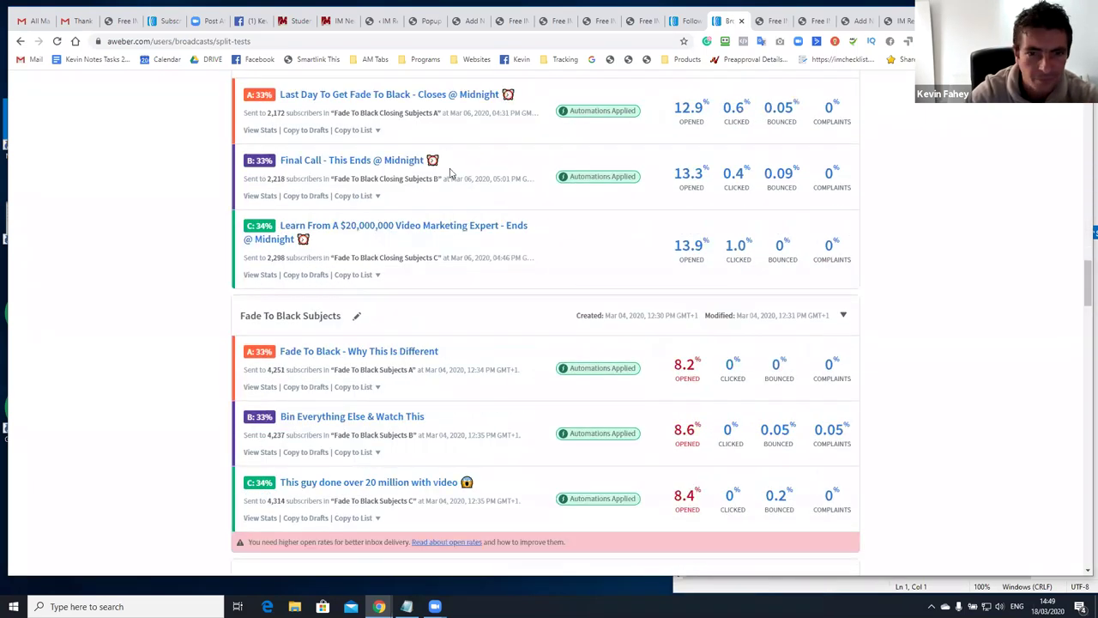
{"action": "scroll", "coordinate": [325, 161], "scroll_direction": "up", "scroll_amount": 1}
{"action": "scroll", "coordinate": [442, 216], "scroll_direction": "down", "scroll_amount": 3}
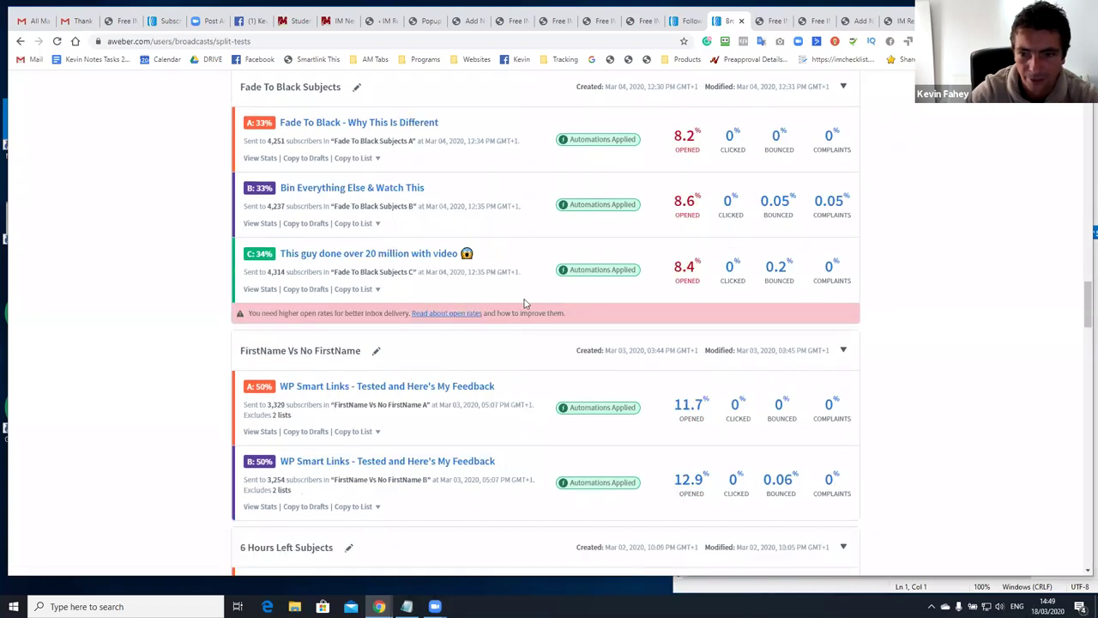
{"action": "scroll", "coordinate": [526, 303], "scroll_direction": "down", "scroll_amount": 5}
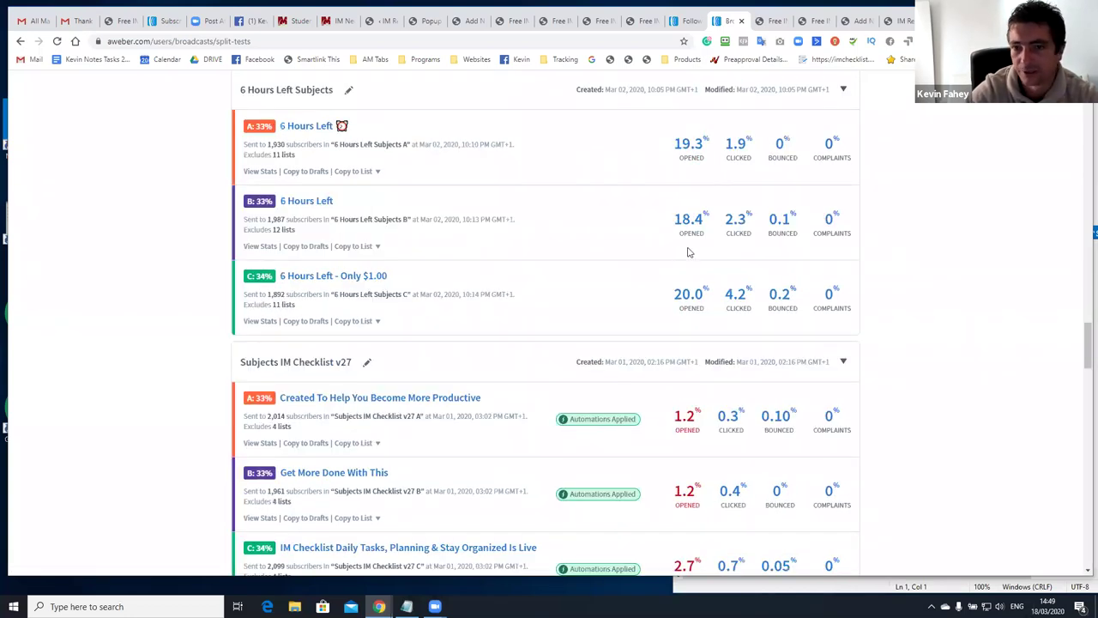
{"action": "scroll", "coordinate": [661, 237], "scroll_direction": "down", "scroll_amount": 1}
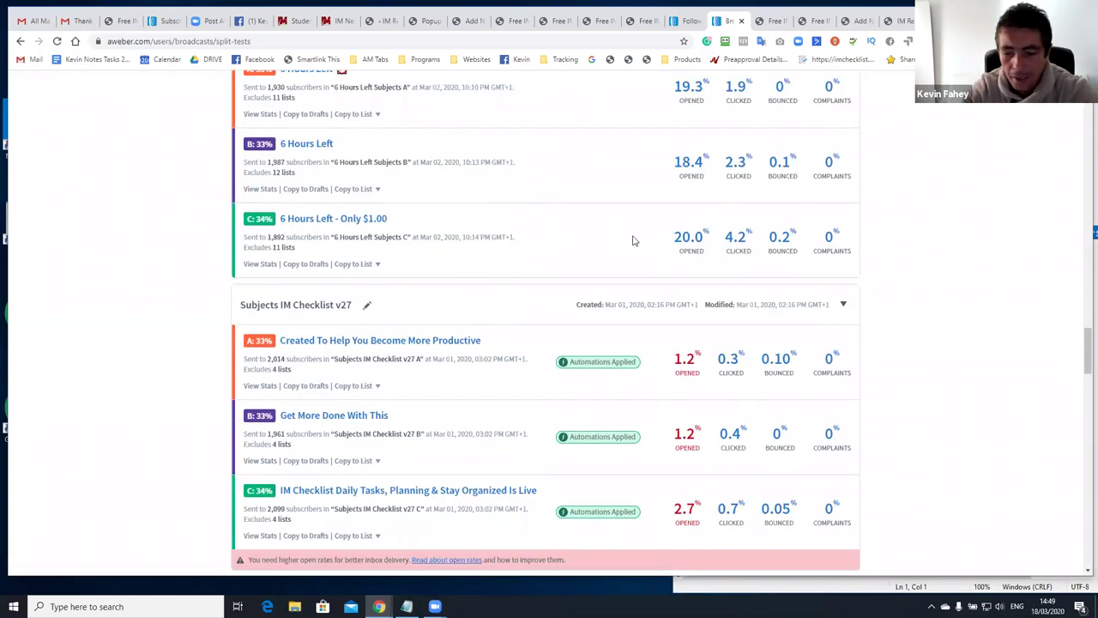
{"action": "scroll", "coordinate": [524, 238], "scroll_direction": "up", "scroll_amount": 10}
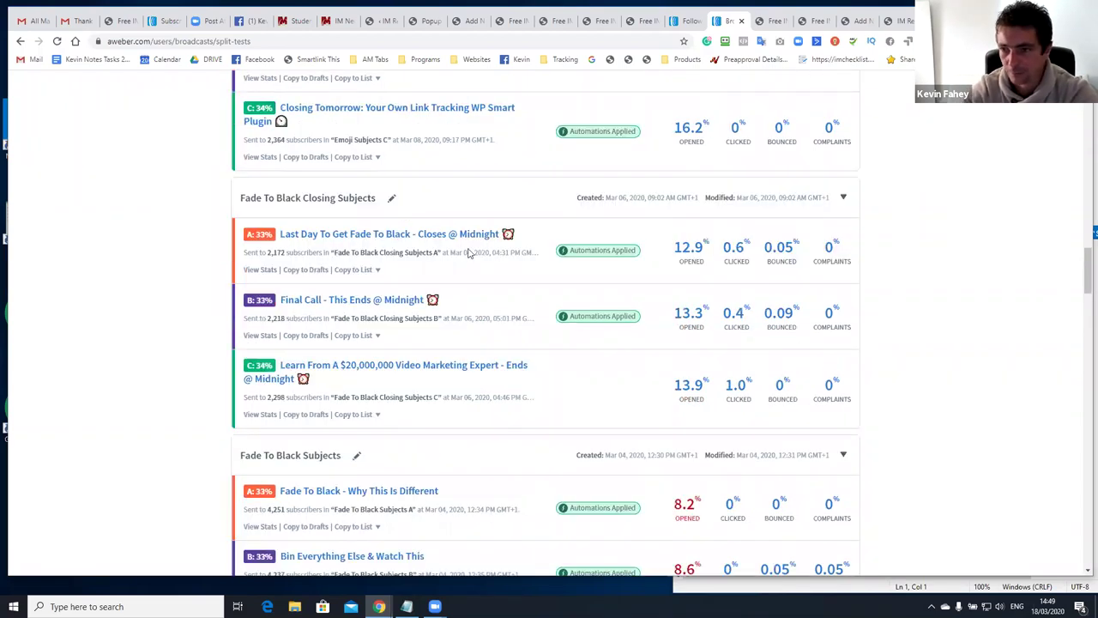
{"action": "scroll", "coordinate": [472, 287], "scroll_direction": "up", "scroll_amount": 15}
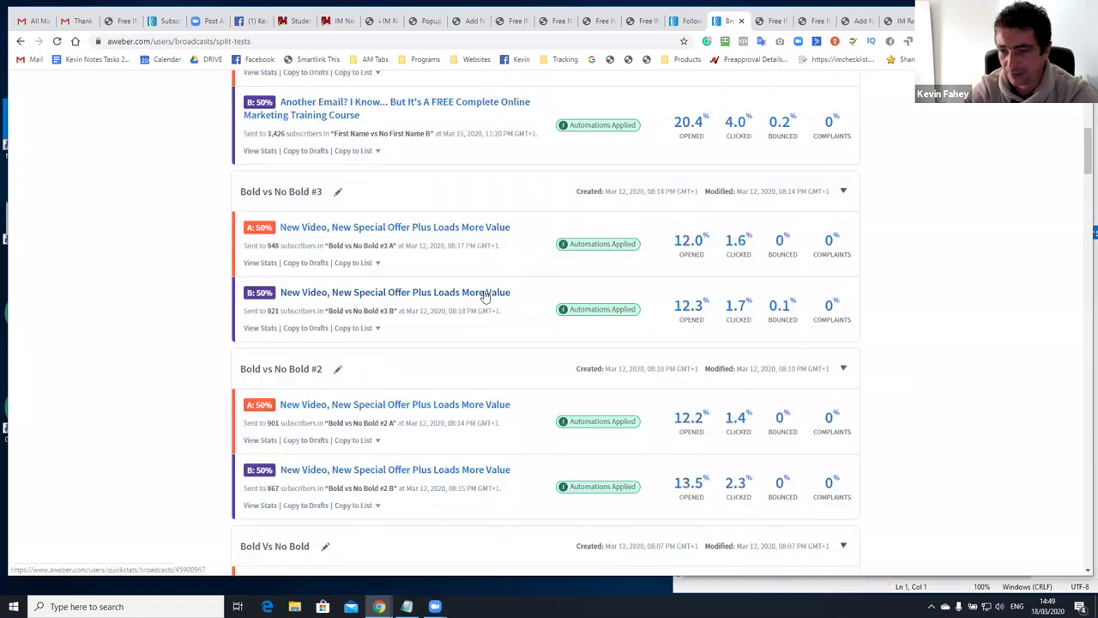
{"action": "scroll", "coordinate": [479, 327], "scroll_direction": "up", "scroll_amount": 7}
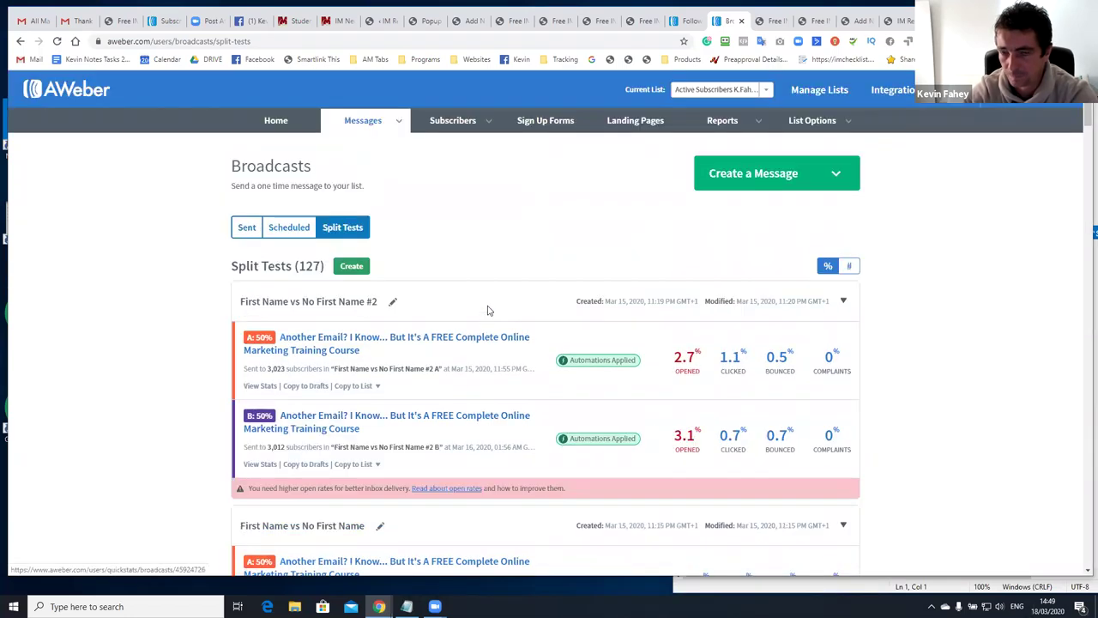
On Subscribers > Manage Subscribers, search by Tag for subscribers tagged o20
{"action": "mouse_move", "coordinate": [460, 126]}
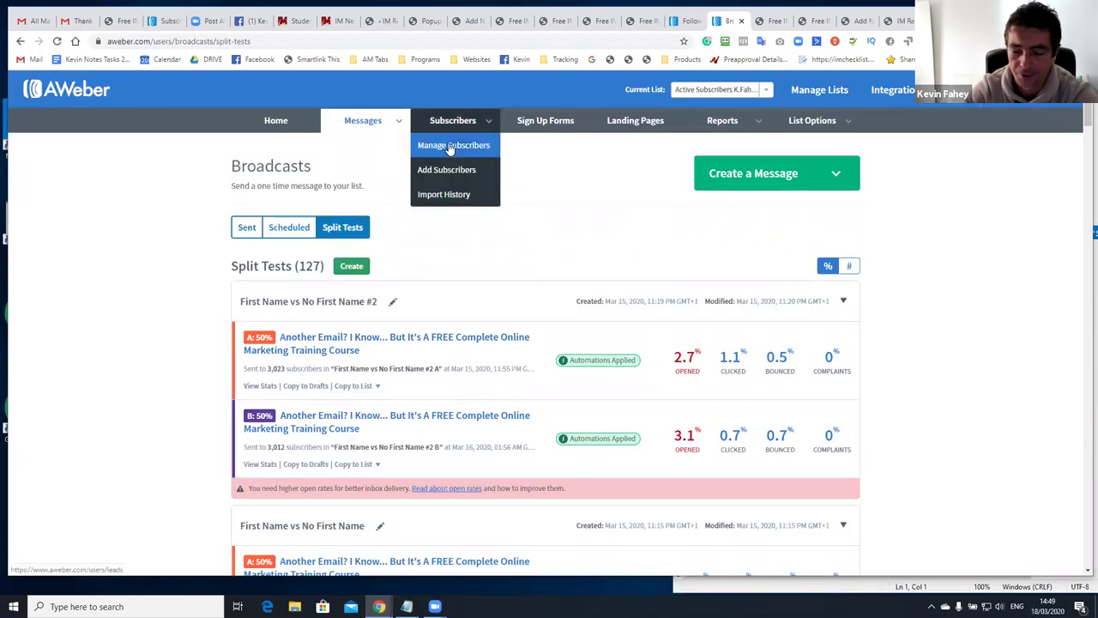
{"action": "left_click", "coordinate": [448, 150]}
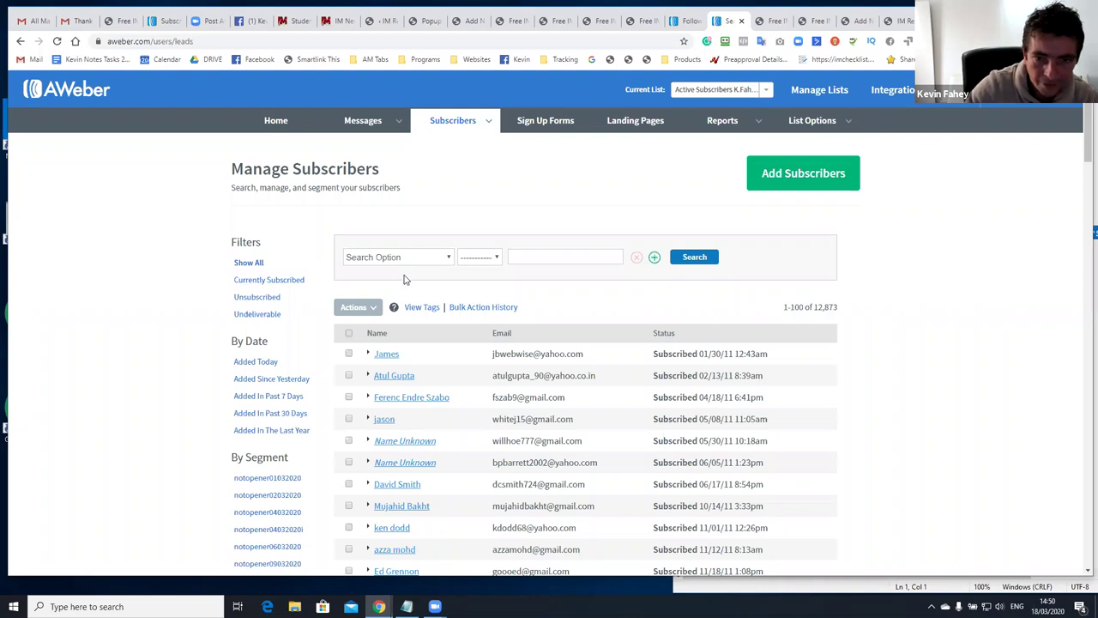
{"action": "left_click", "coordinate": [407, 259]}
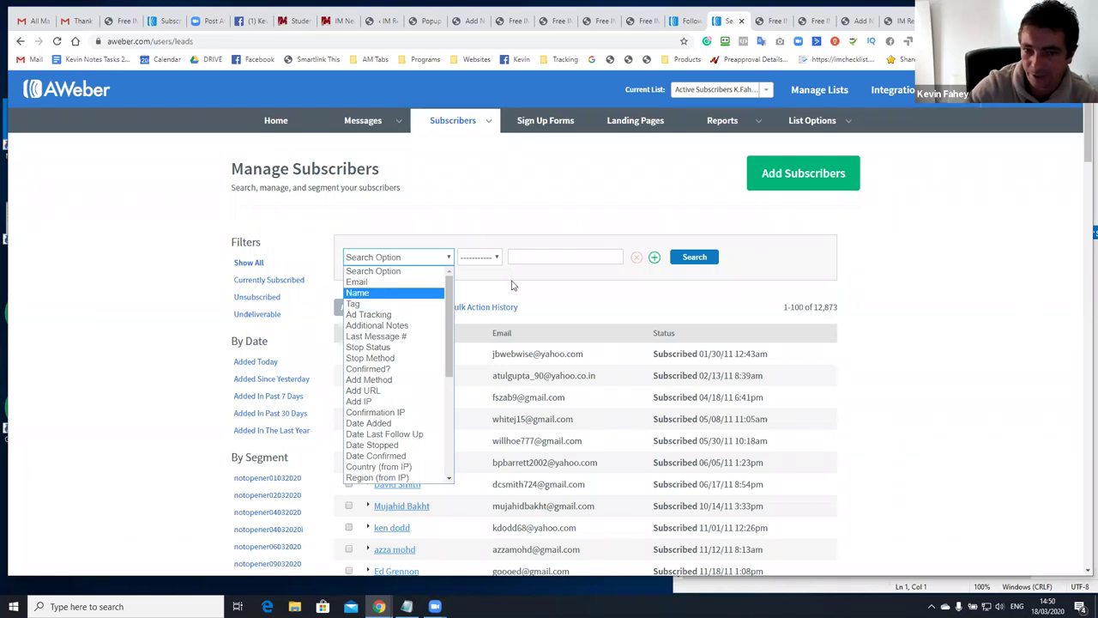
{"action": "left_click", "coordinate": [469, 271]}
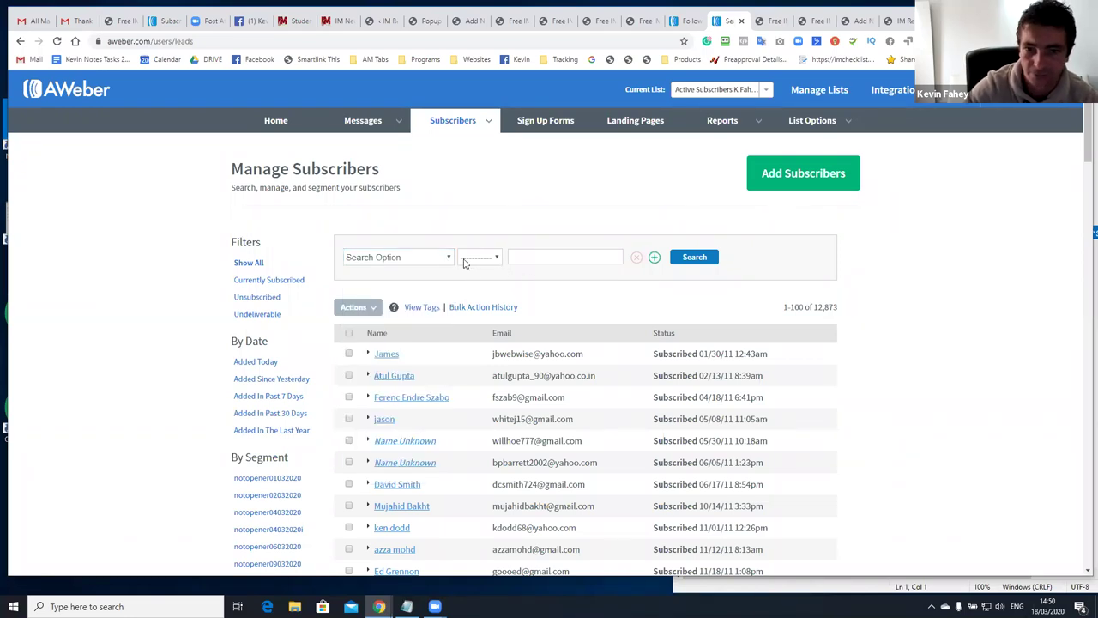
{"action": "left_click", "coordinate": [436, 258]}
{"action": "left_click", "coordinate": [363, 299]}
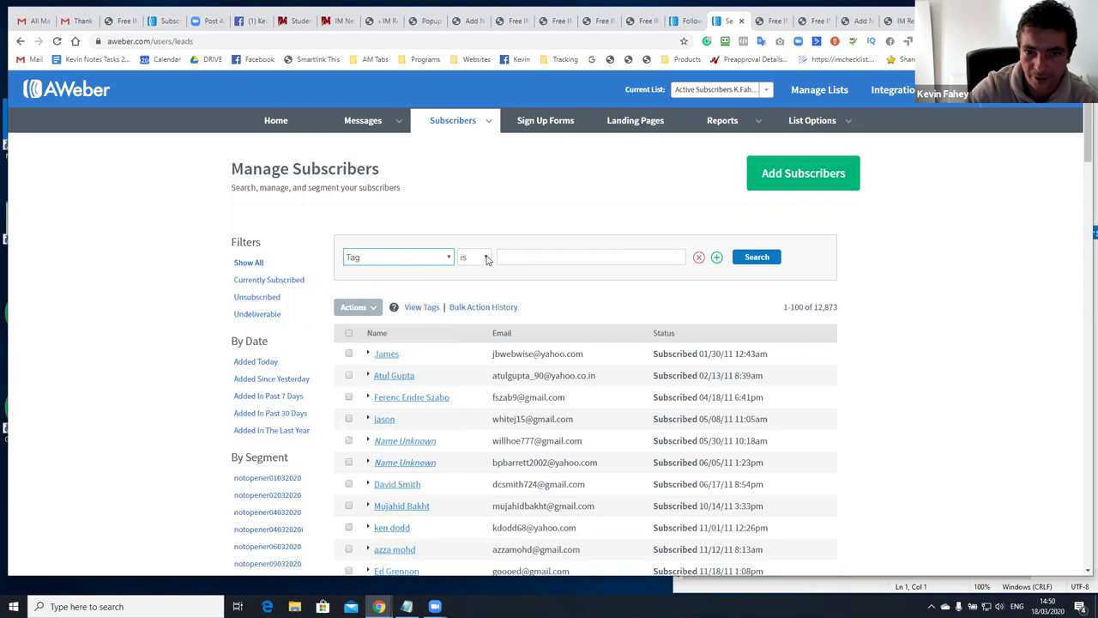
{"action": "left_click", "coordinate": [528, 258]}
{"action": "type", "text": "o20"}
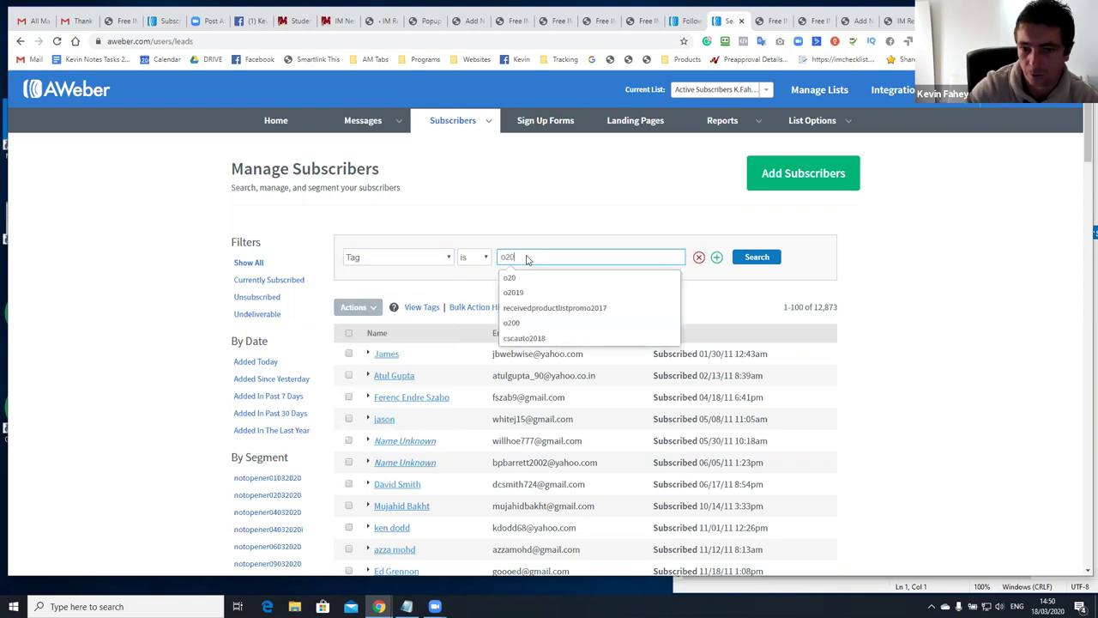
{"action": "left_click", "coordinate": [755, 253]}
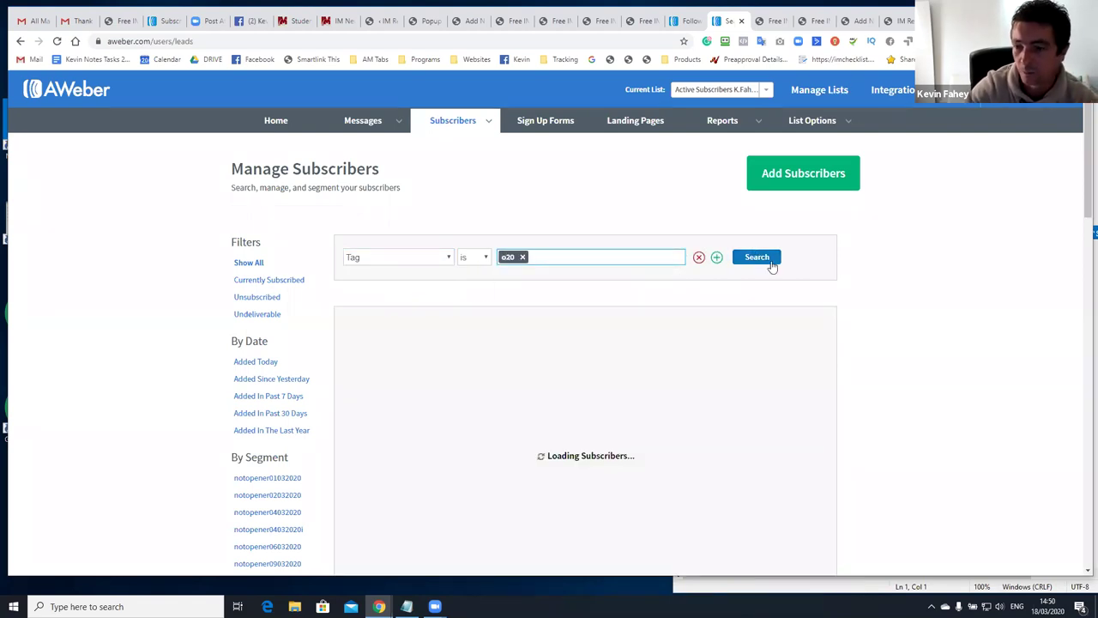